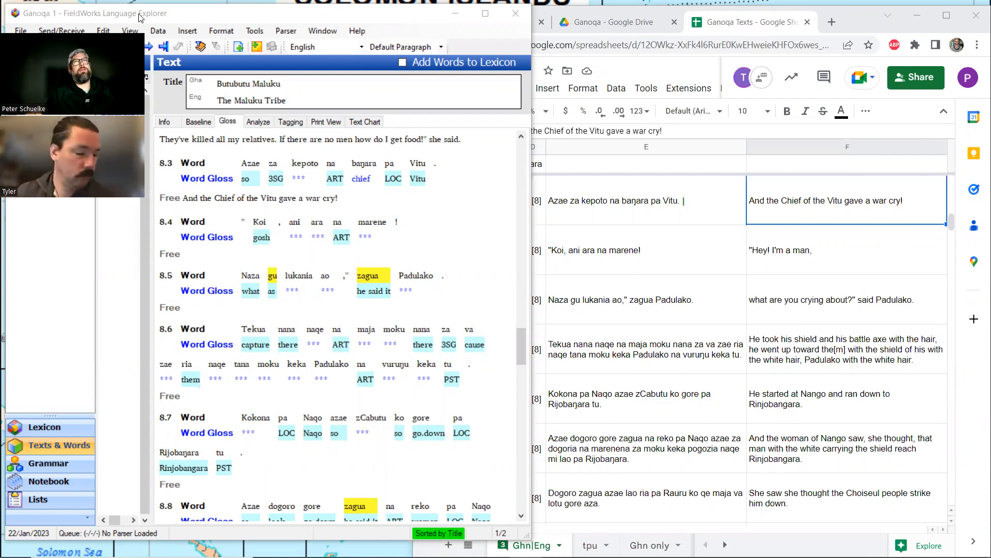
# Step: Create a lexicon entry for "kepoto" in line 8.3 with the gloss "war.cry" and return to the gloss view
pyautogui.click(371, 196)
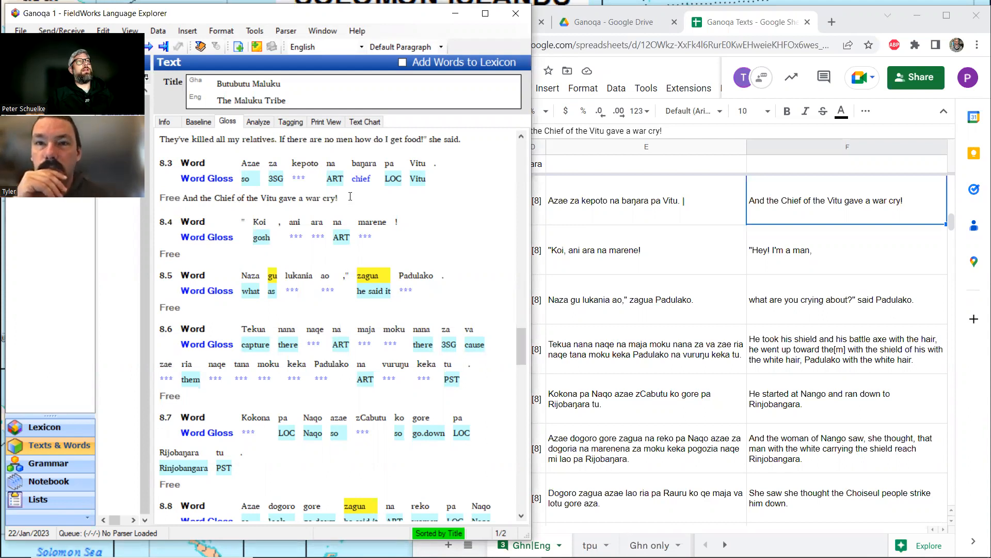
pyautogui.scroll(3, 351, 198)
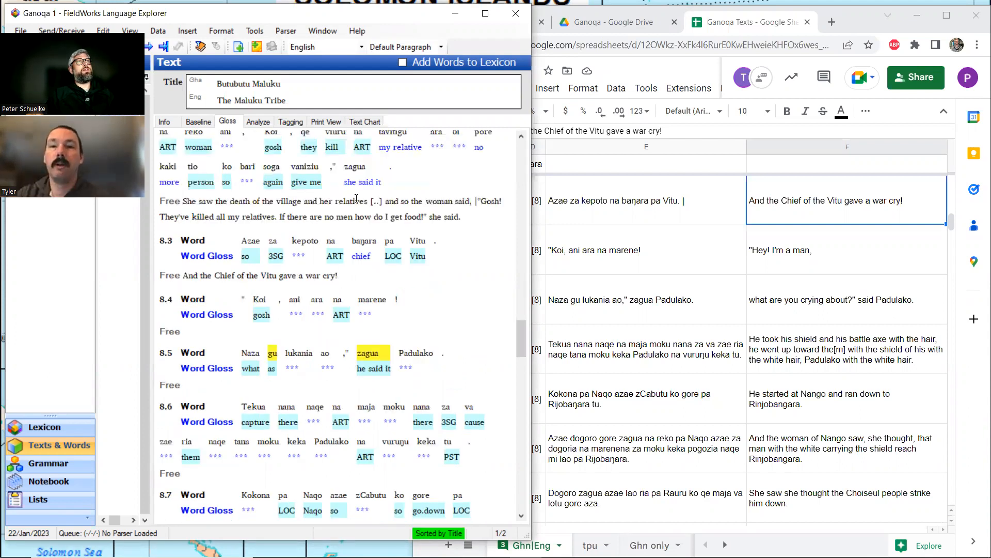
pyautogui.click(308, 241)
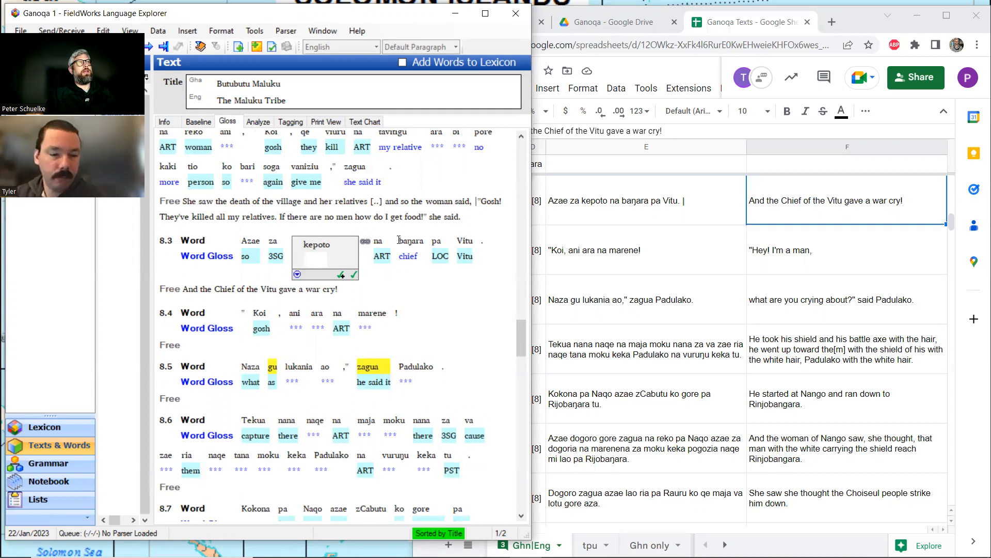
pyautogui.scroll(-3, 398, 239)
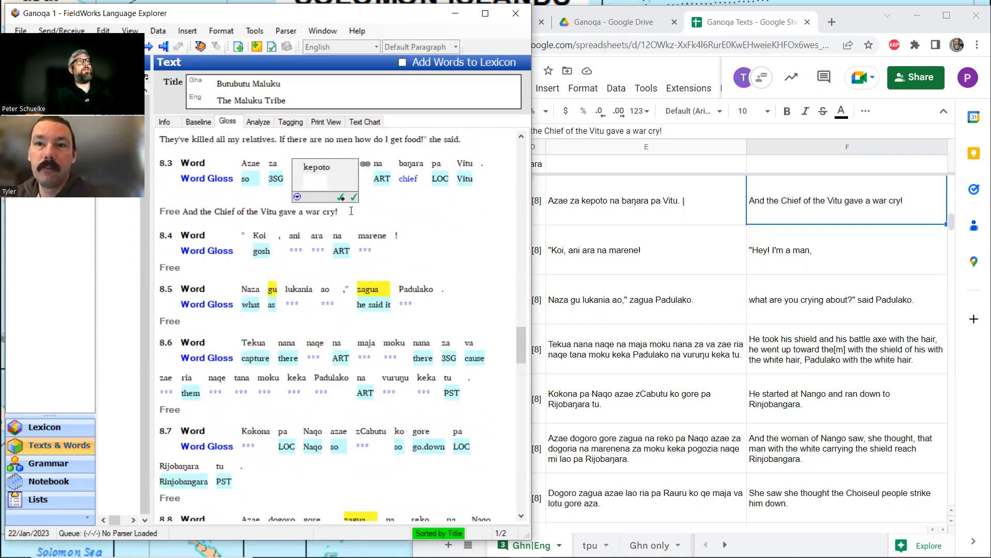
pyautogui.click(259, 123)
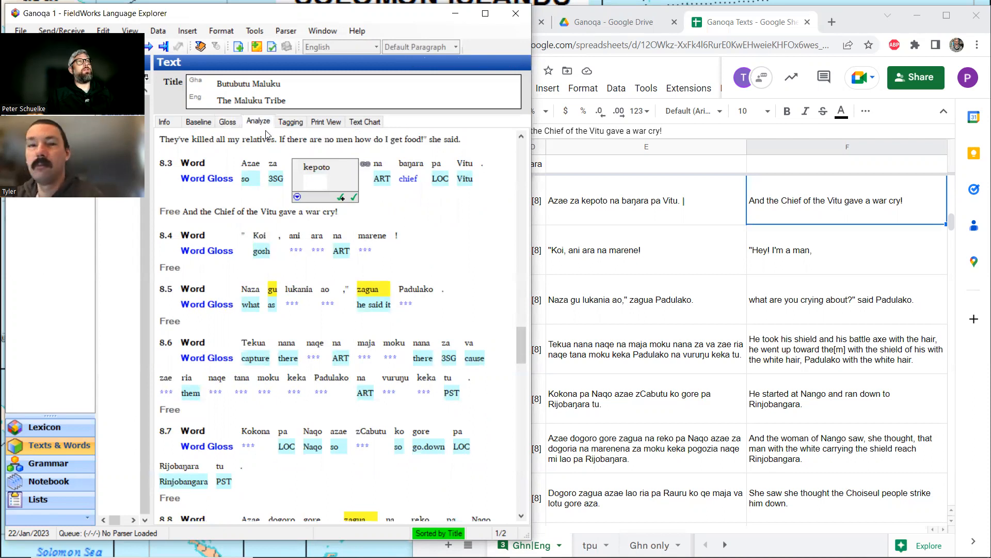
pyautogui.click(400, 189)
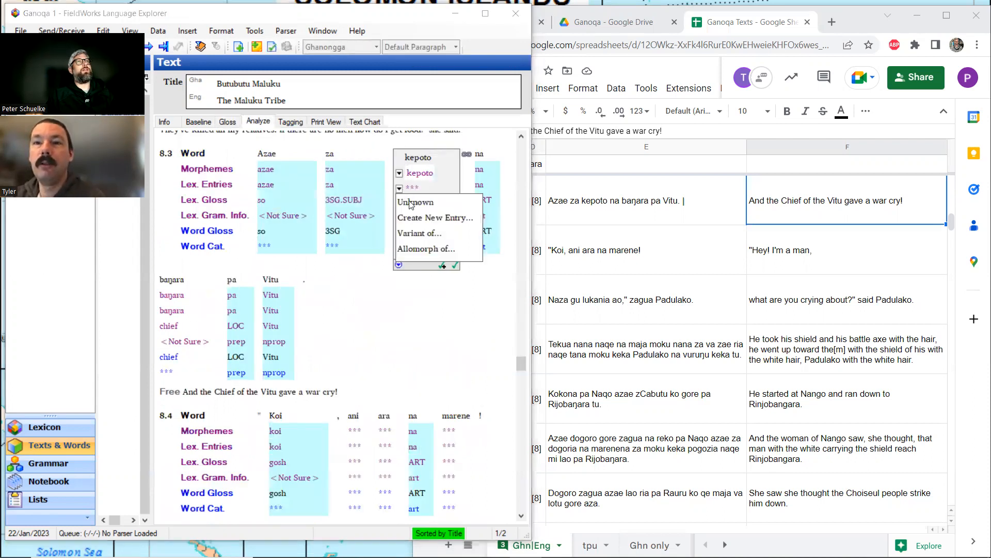
pyautogui.click(417, 219)
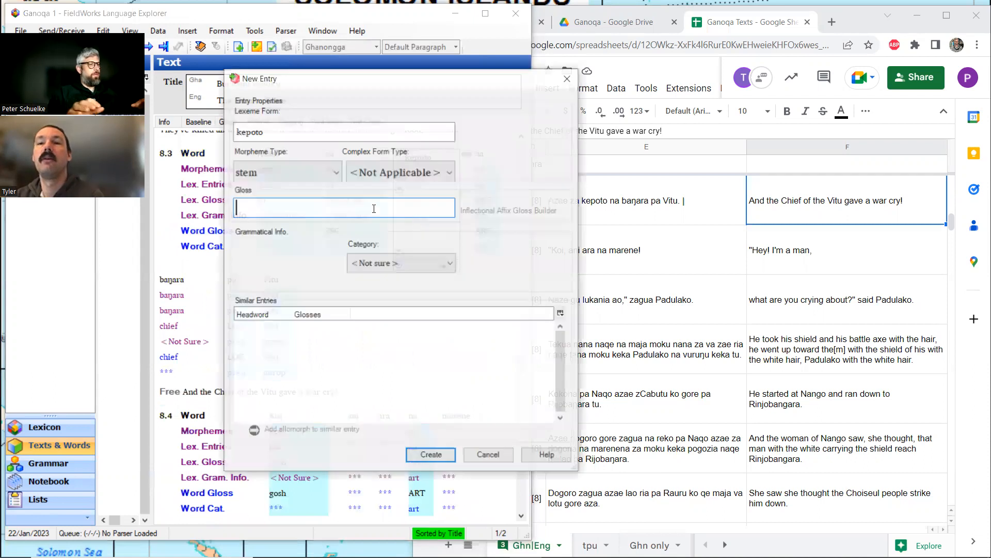
pyautogui.write('war.cry')
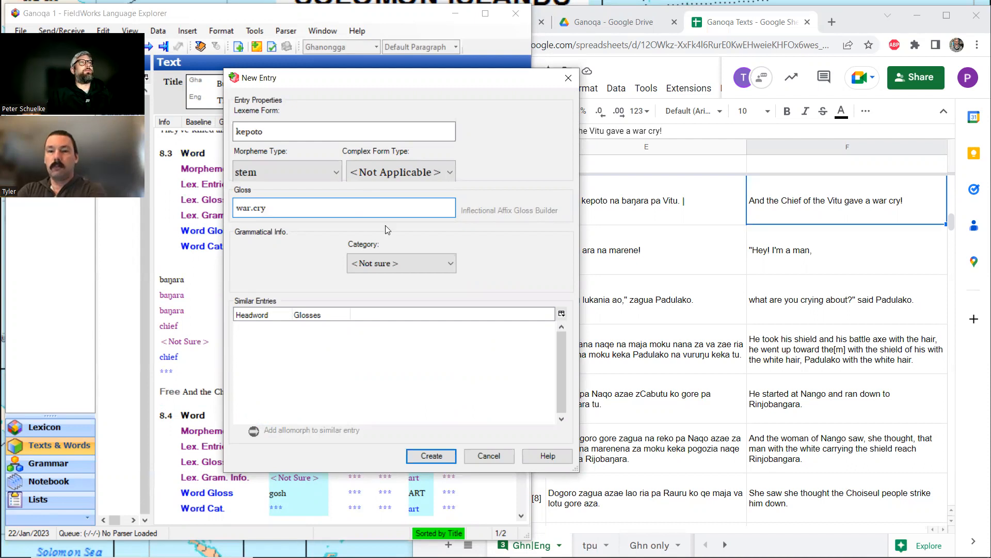
pyautogui.click(426, 456)
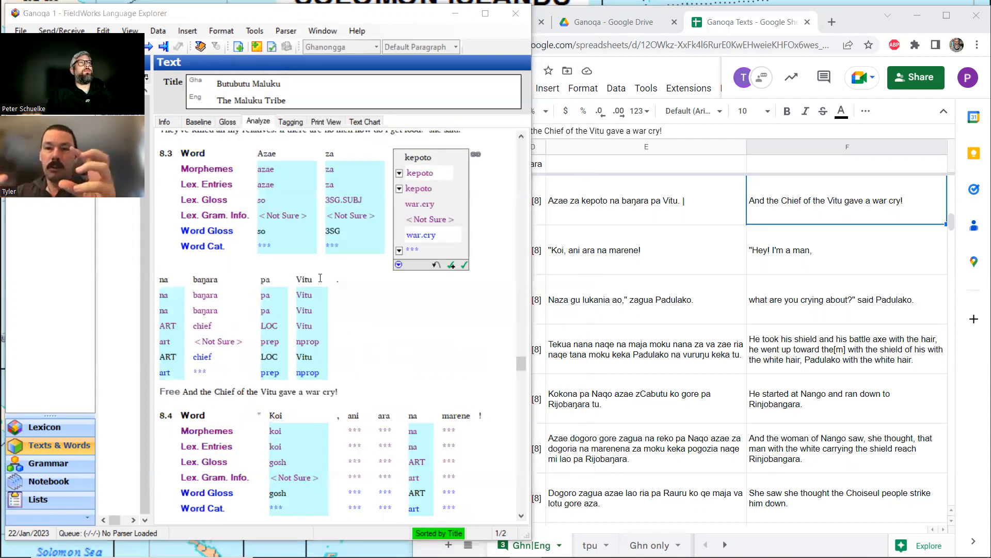
pyautogui.click(227, 122)
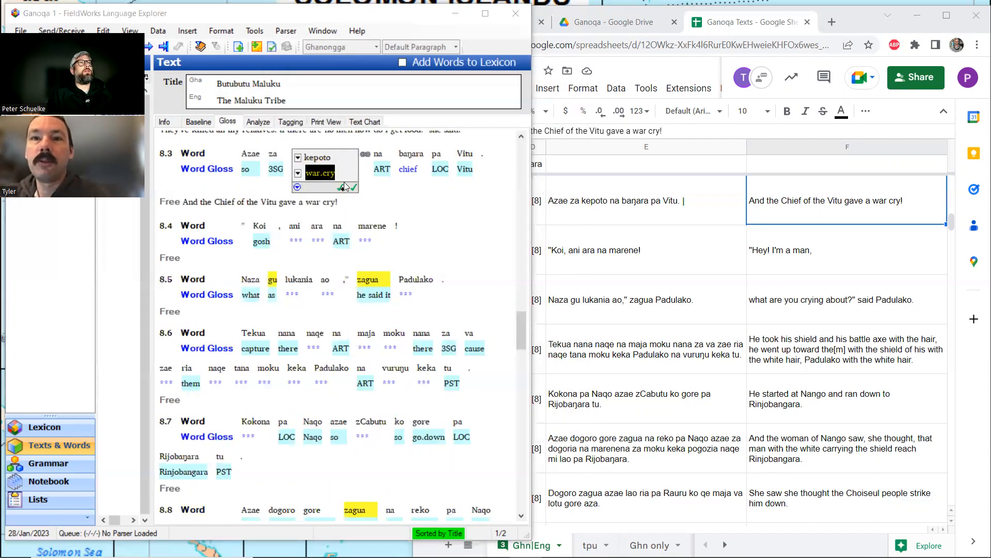
# Step: Examine the text's full interlinear layout in Print View, including the display options for the Morphemes line
pyautogui.click(320, 123)
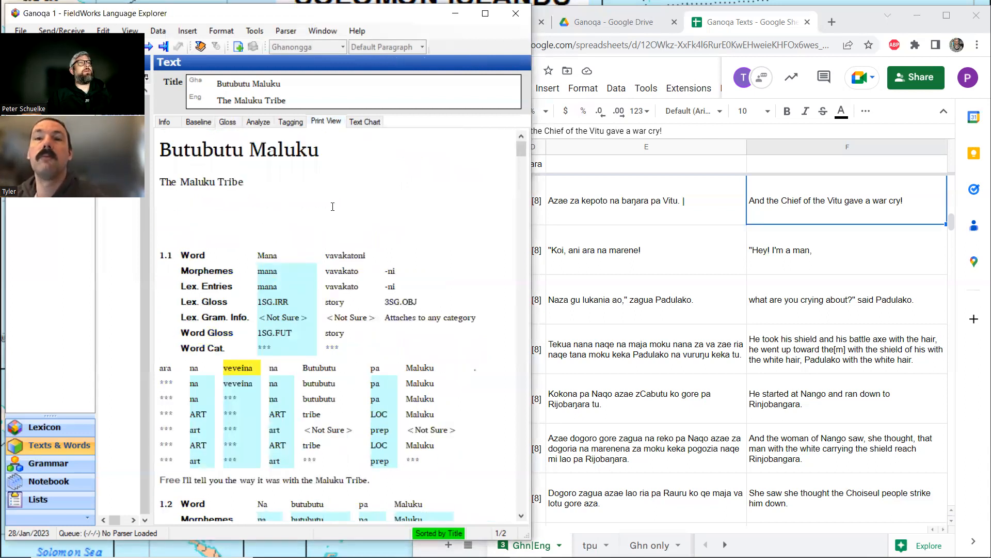
pyautogui.scroll(-3, 332, 206)
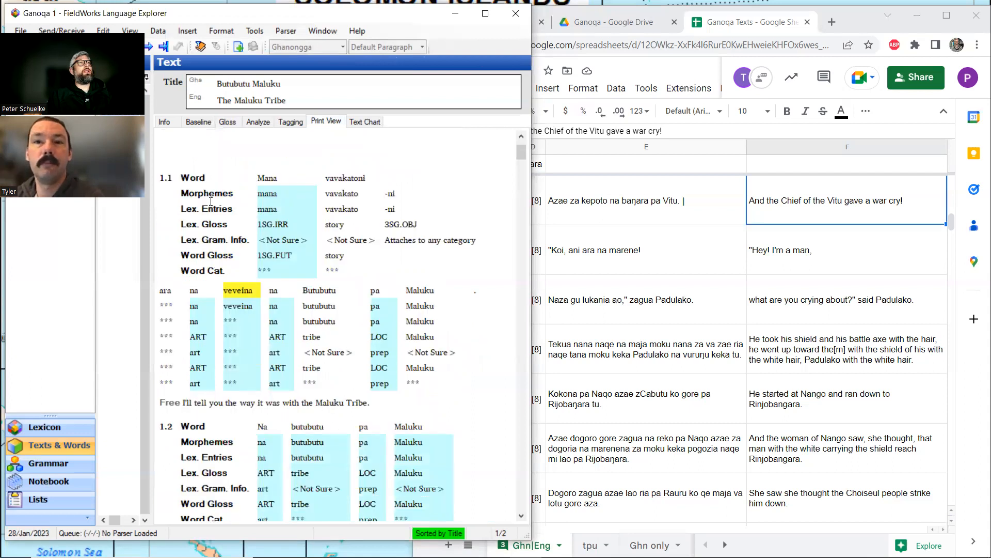
pyautogui.click(166, 193)
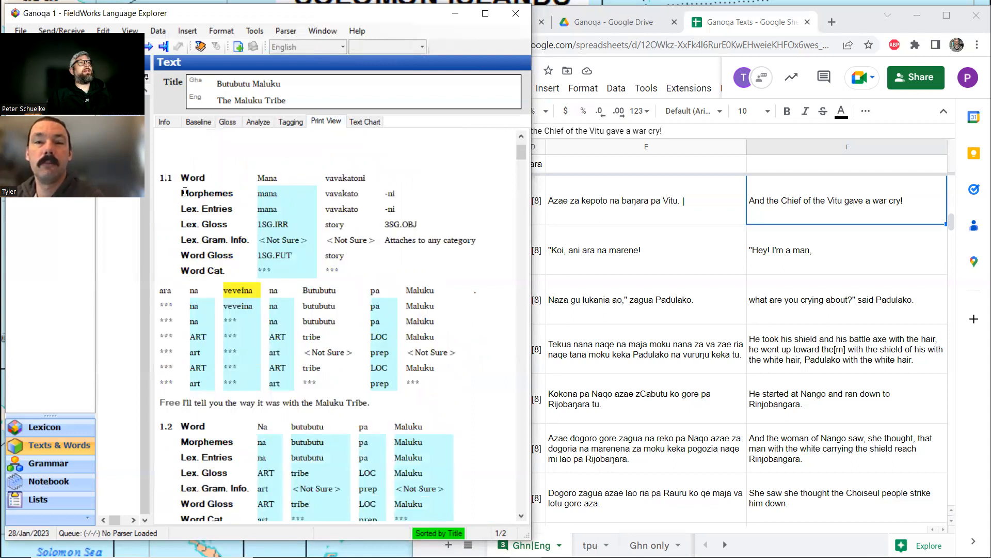
pyautogui.rightClick(163, 196)
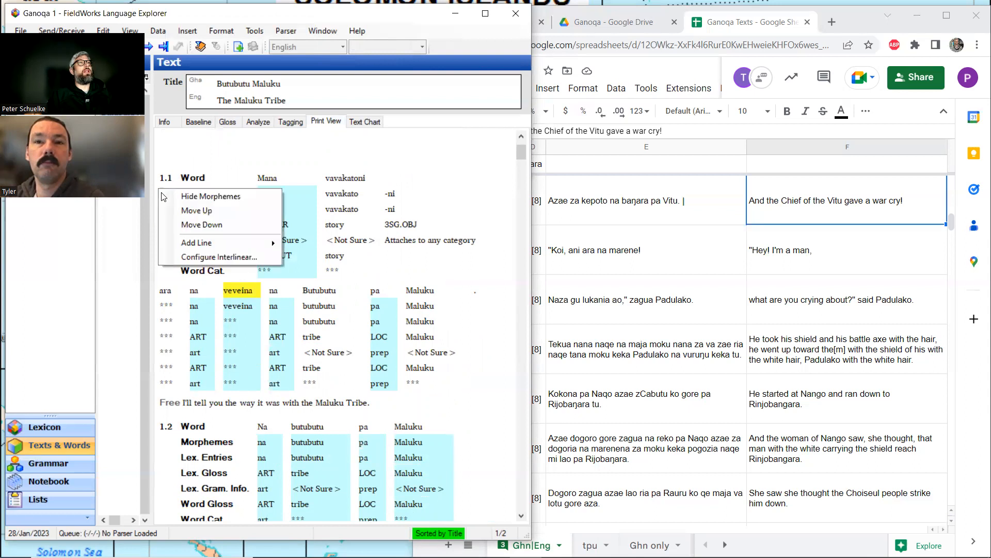
pyautogui.click(233, 147)
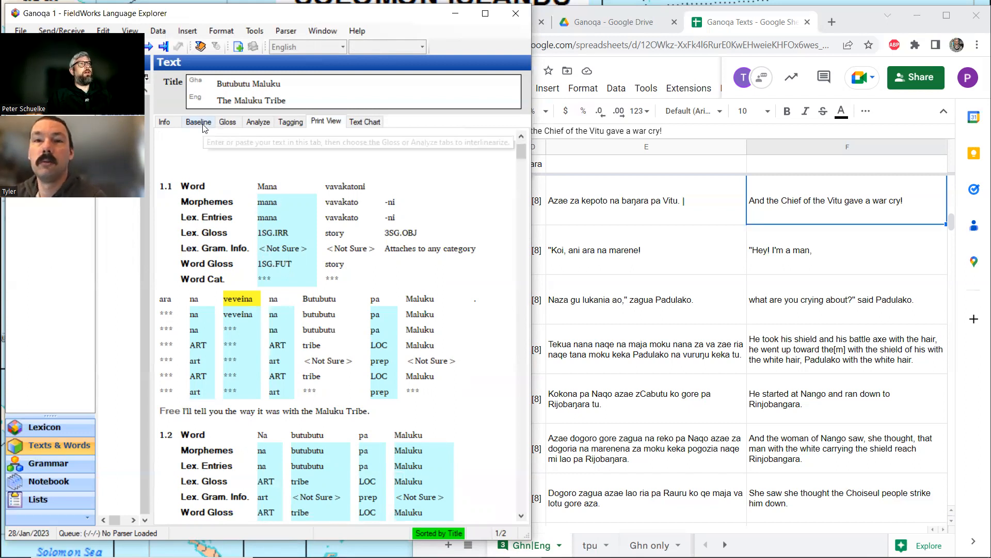
pyautogui.click(227, 124)
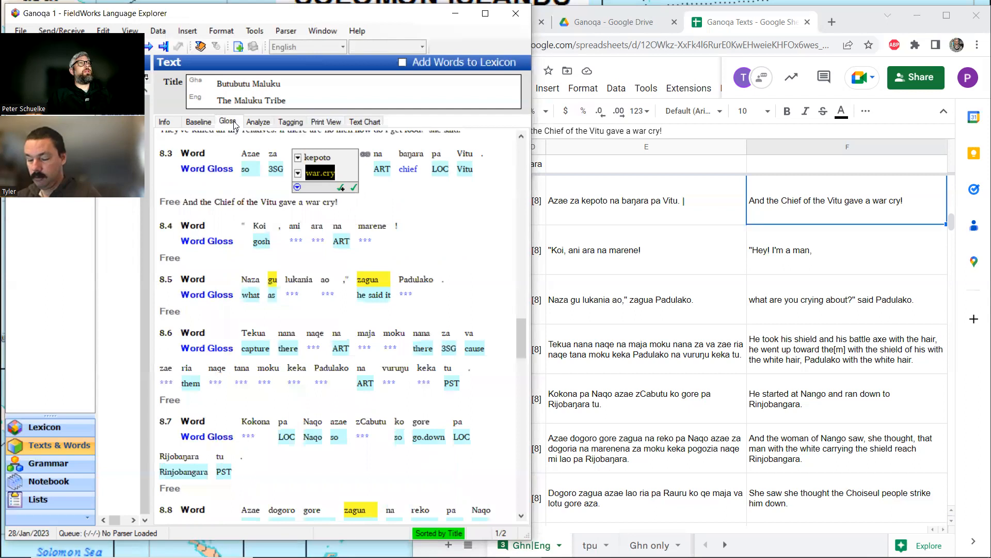
# Step: Compare line 8.3 in the gloss view with its full interlinear analysis in Print View
pyautogui.scroll(2, 328, 205)
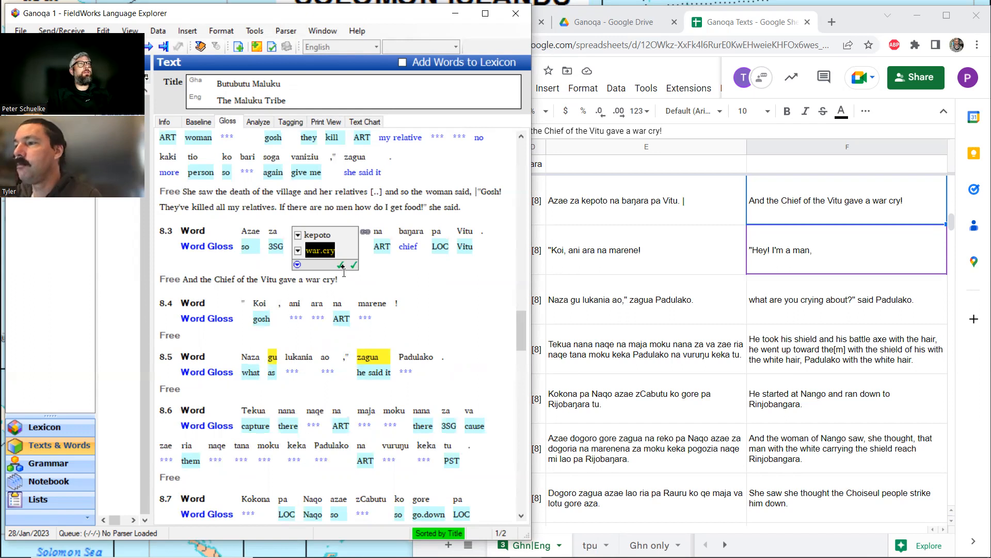
pyautogui.click(325, 122)
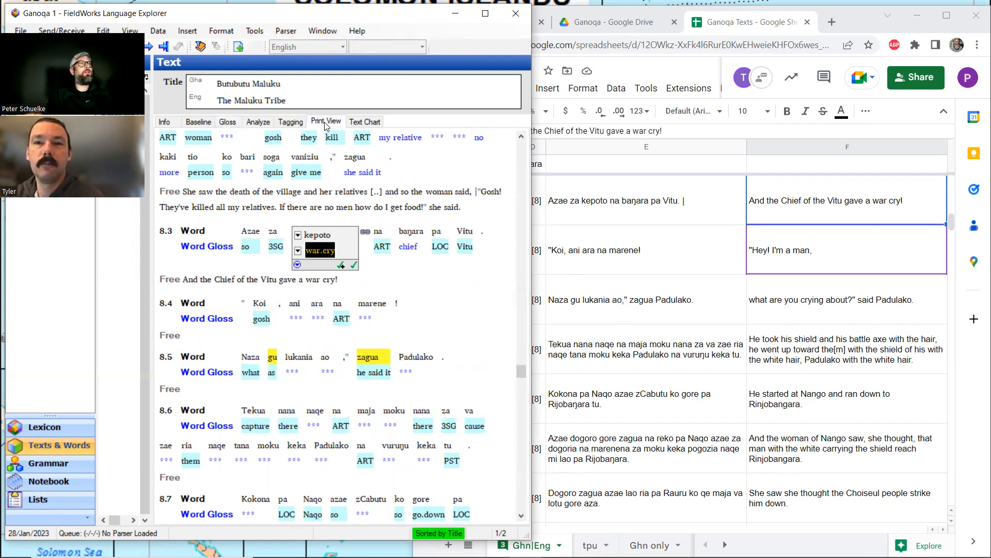
pyautogui.scroll(1, 302, 219)
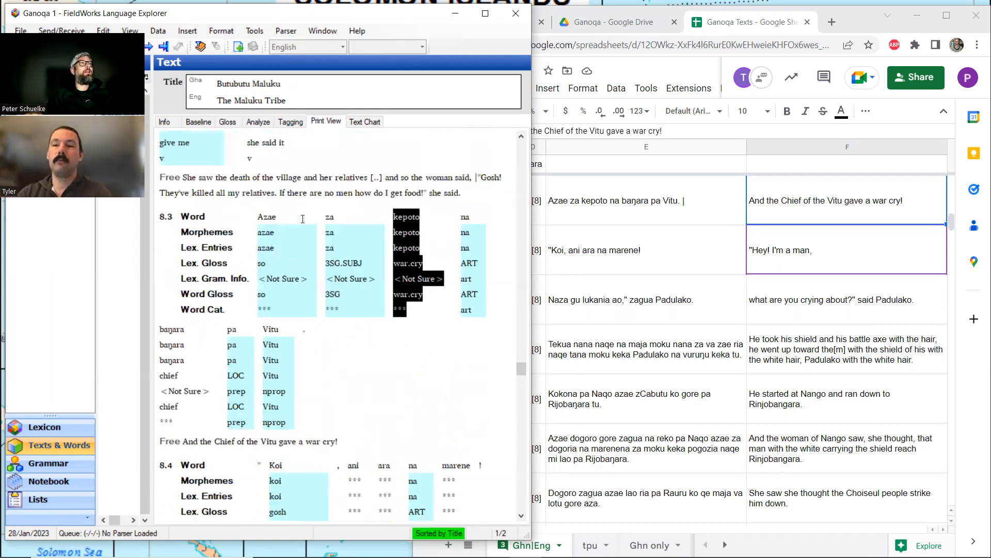
pyautogui.scroll(-1, 302, 219)
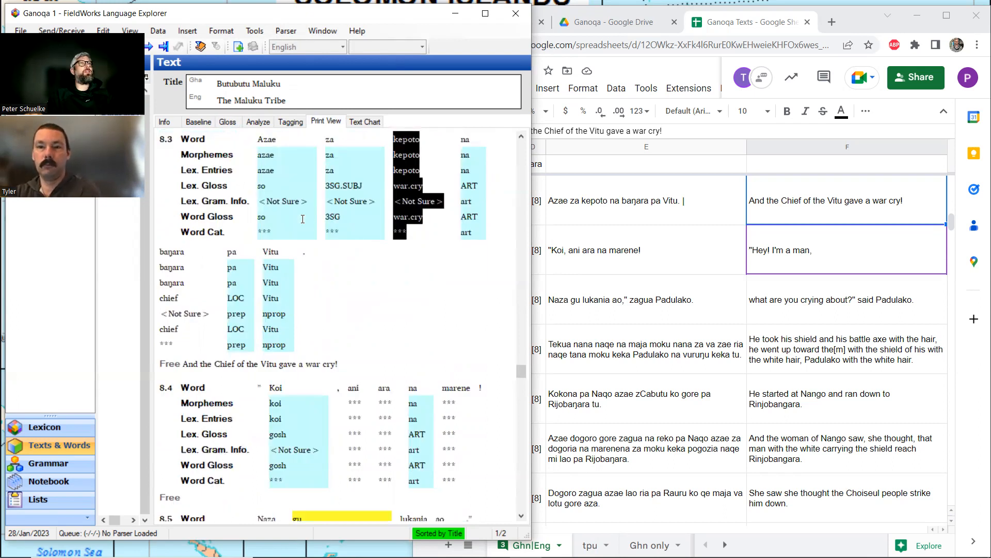
pyautogui.click(256, 126)
pyautogui.click(231, 122)
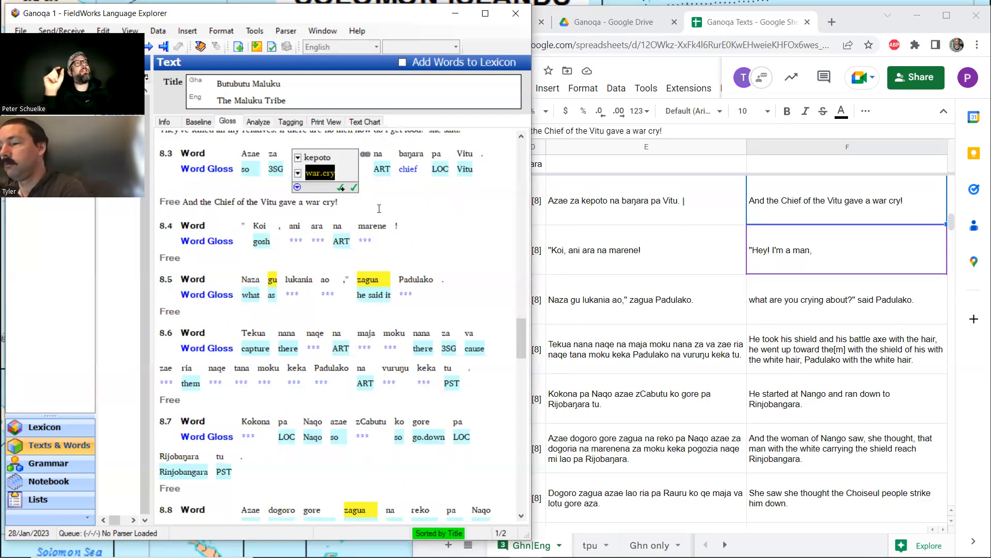
pyautogui.click(326, 122)
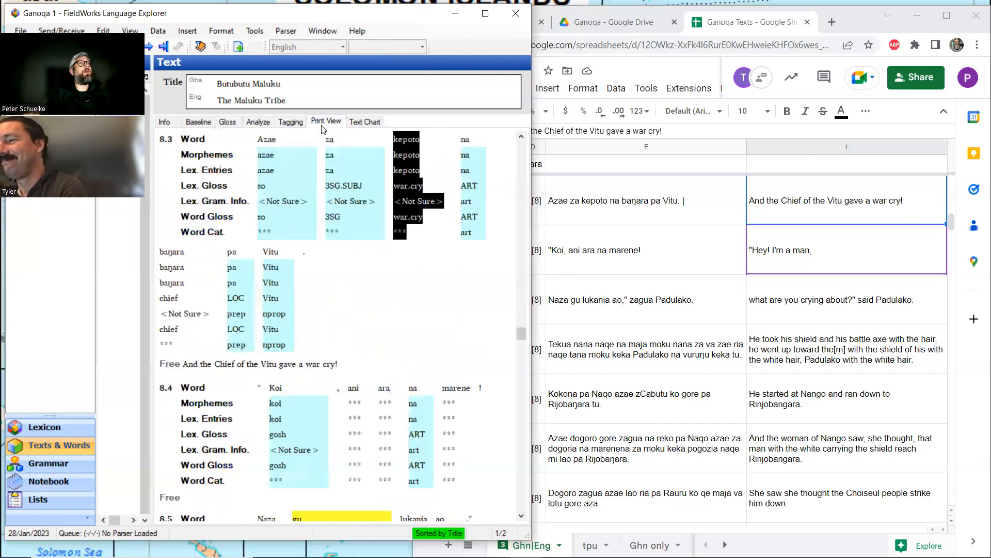
pyautogui.click(228, 122)
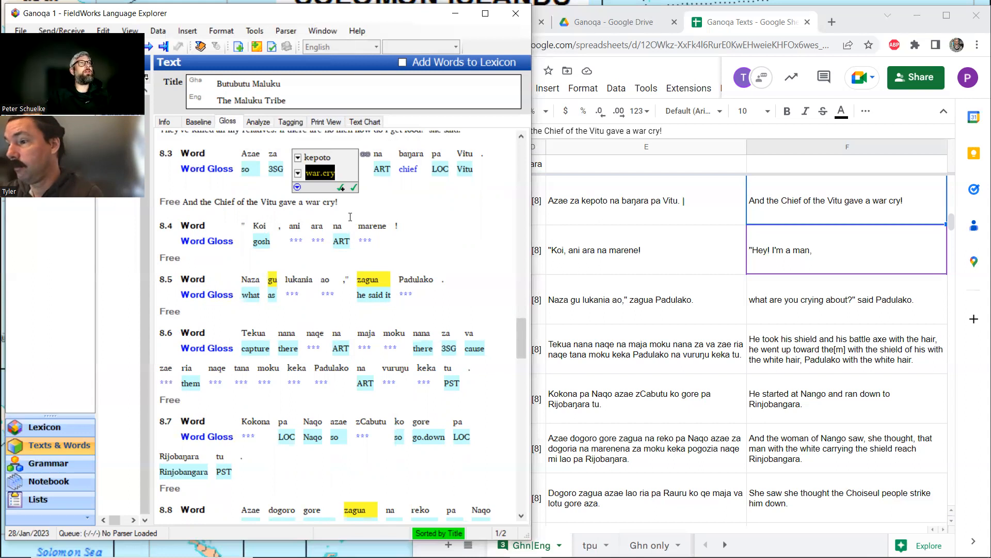
# Step: Copy the English translation "Hey! I'm a man, from cell F122 in Google Sheets into the free translation of line 8.4 in FieldWorks
pyautogui.click(230, 262)
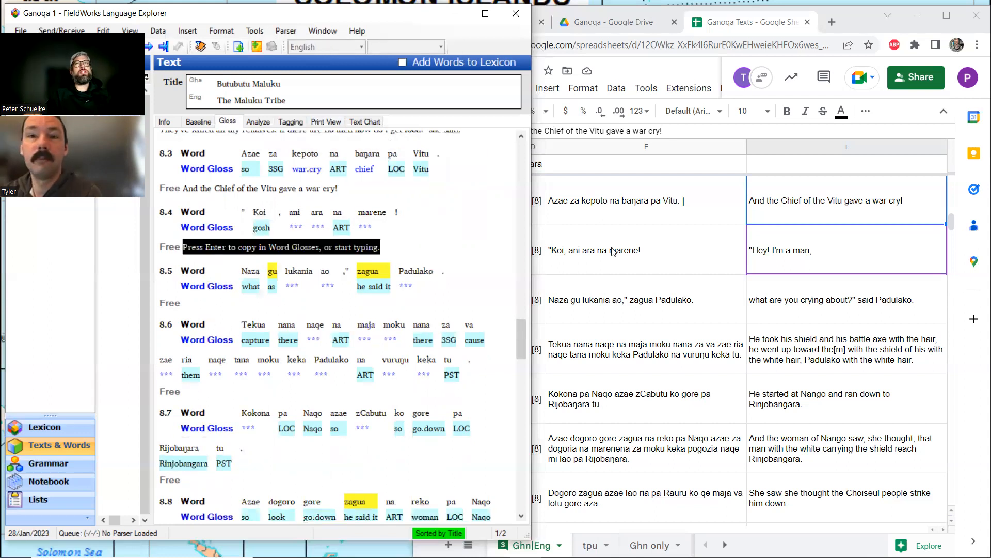
pyautogui.click(770, 248)
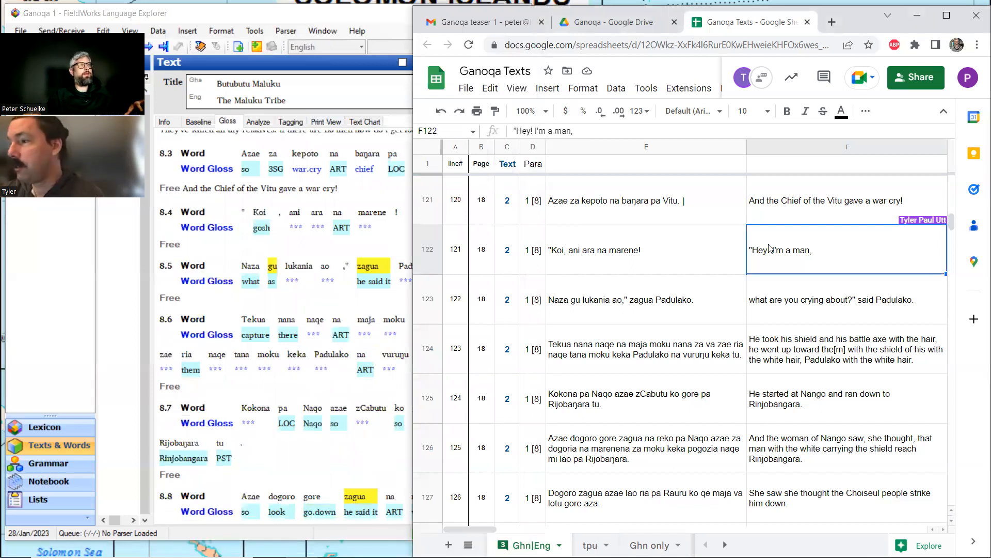
pyautogui.hotkey('ctrl', 'c')
pyautogui.click(245, 238)
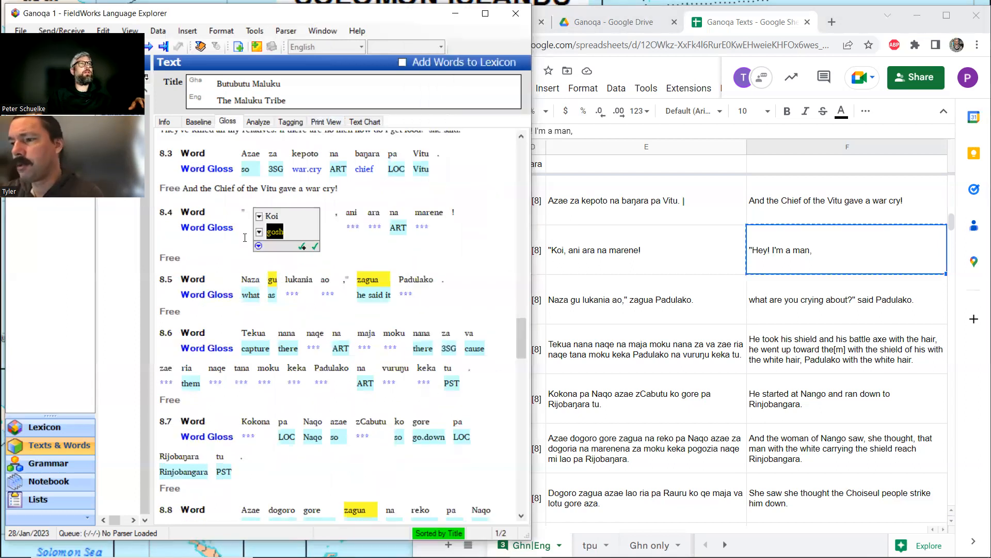
pyautogui.hotkey('ctrl', 'v')
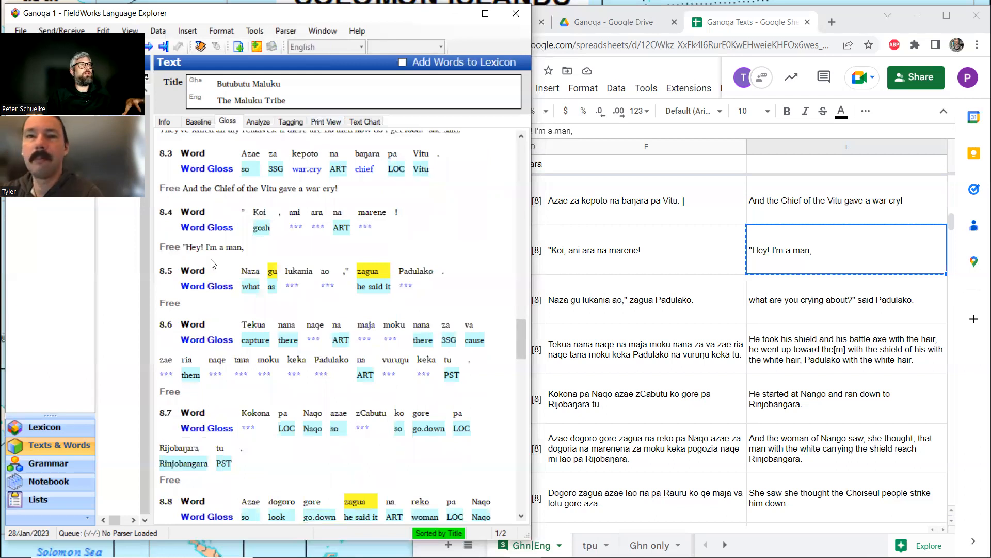
# Step: Search the Google Sheets text for "marene" to check where the word occurs, and close the search
pyautogui.click(836, 255)
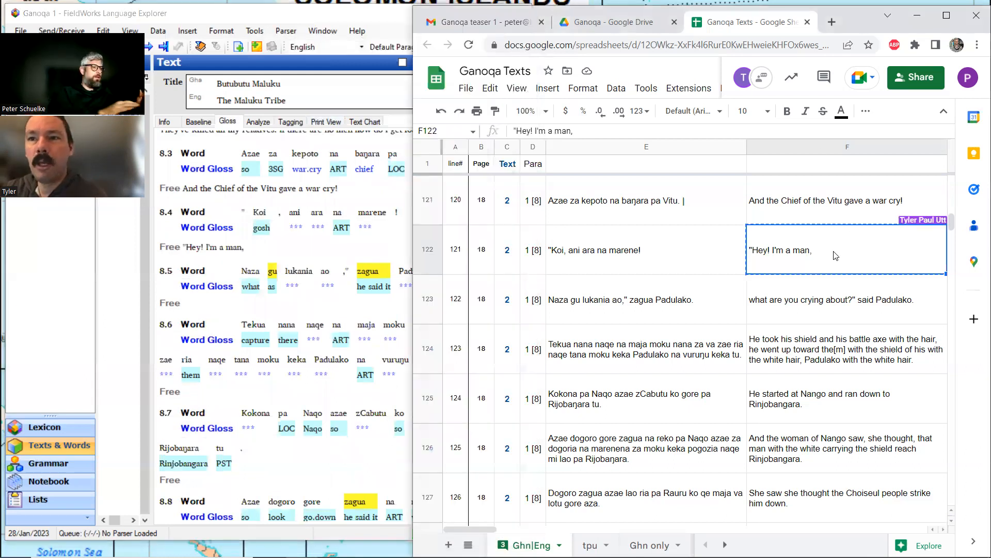
pyautogui.hotkey('ctrl', 'f')
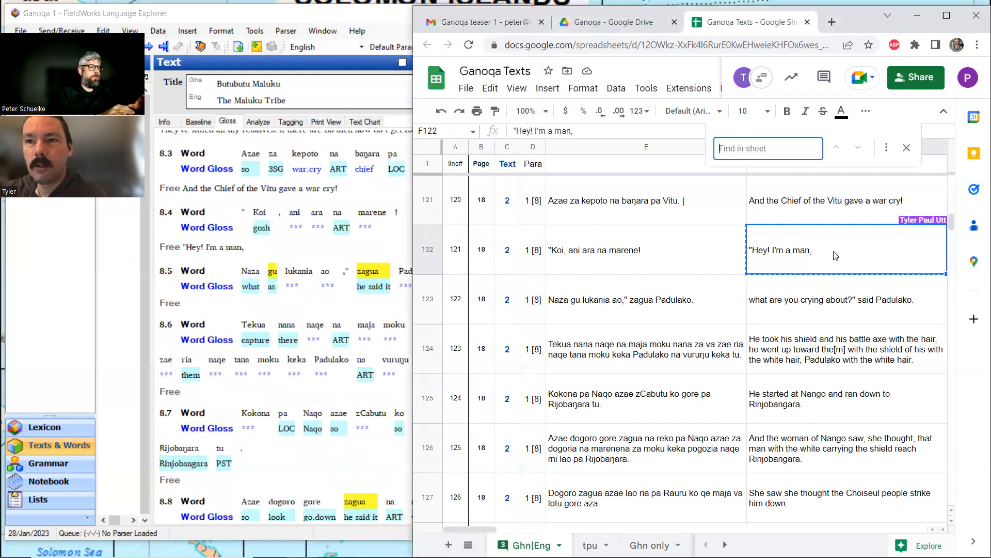
pyautogui.write('marene')
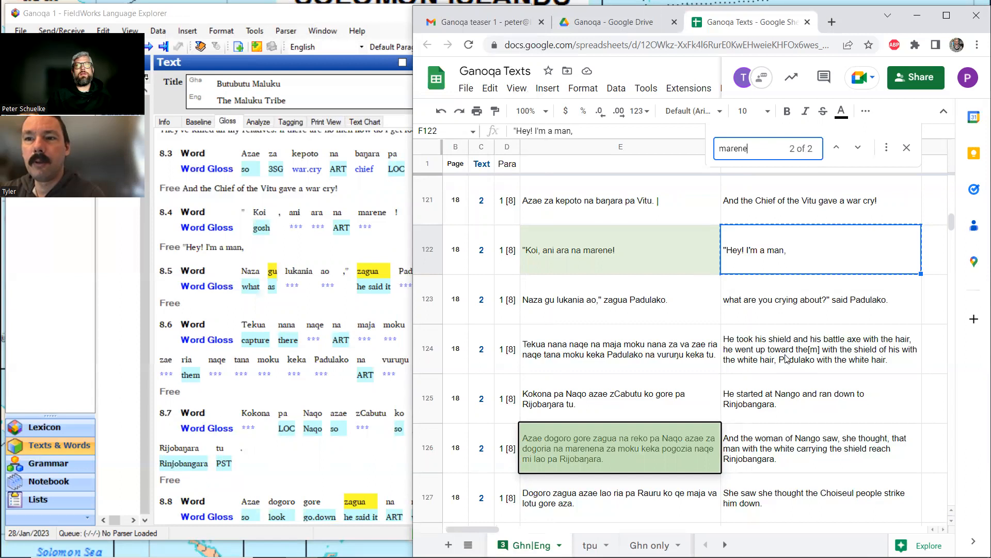
pyautogui.click(907, 150)
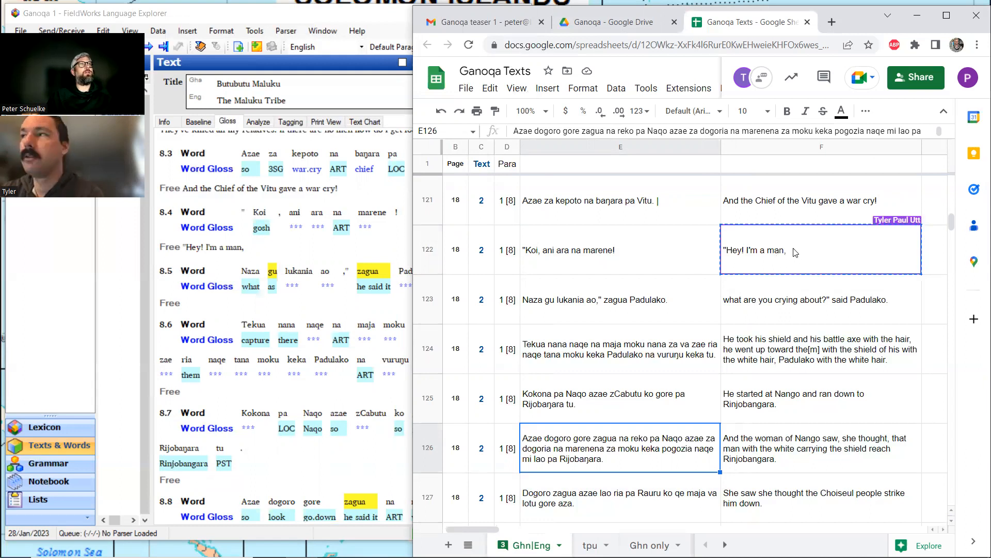
# Step: Search the Google Sheets text for "man" and step forward through the matches
pyautogui.click(797, 252)
pyautogui.hotkey('ctrl', 'f')
pyautogui.write('man')
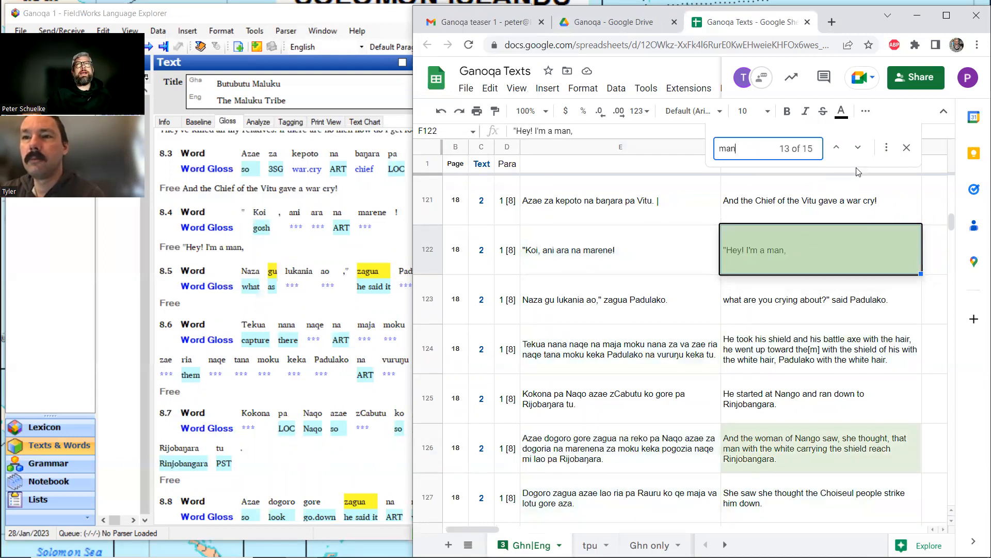
pyautogui.click(859, 147)
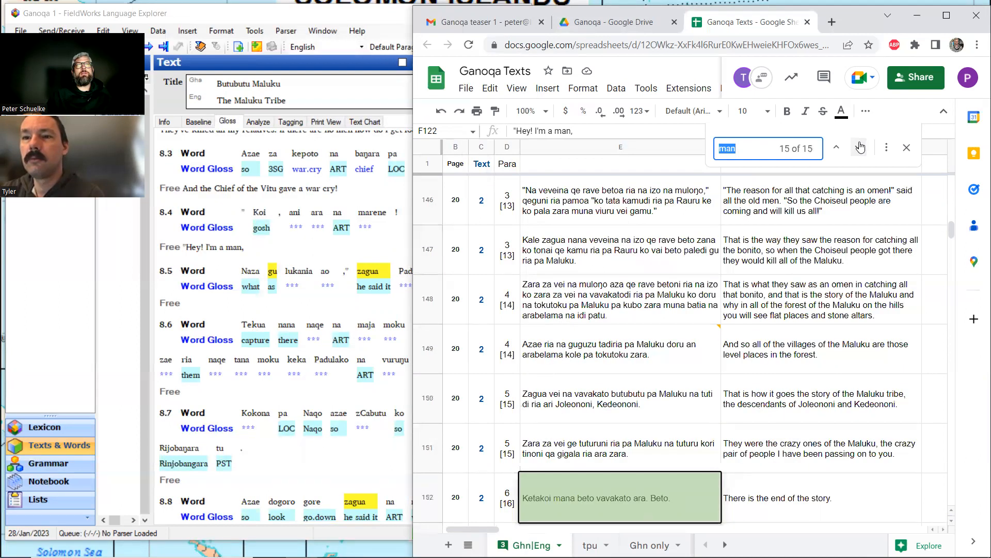
pyautogui.click(860, 148)
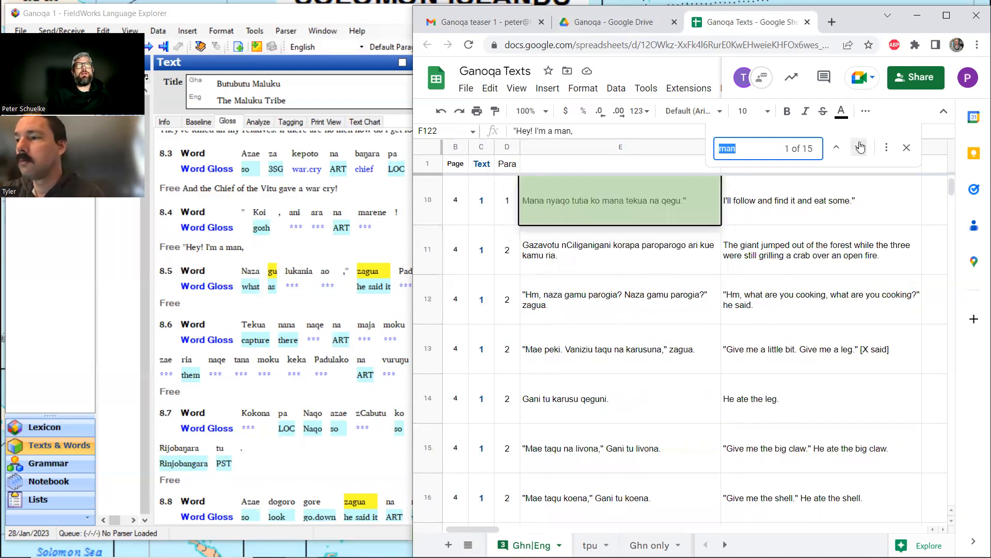
pyautogui.click(860, 148)
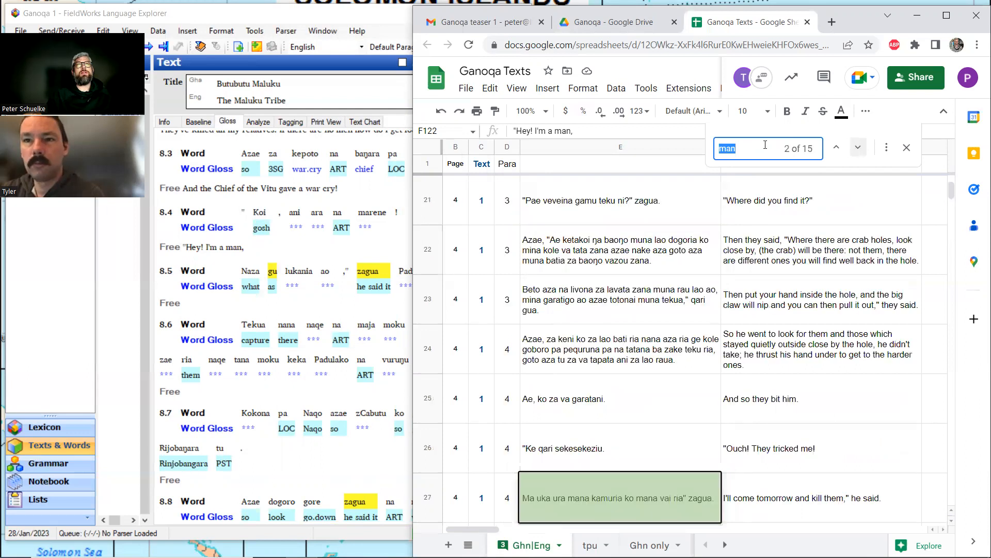
# Step: Narrow the search to "man" followed by a space, review the matches in the English translations, and close the search
pyautogui.click(739, 149)
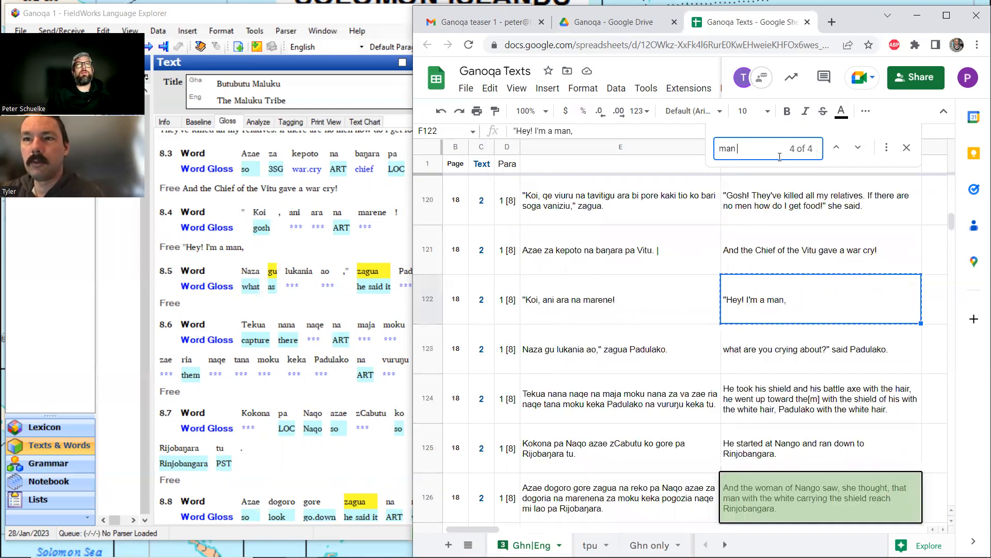
pyautogui.click(836, 149)
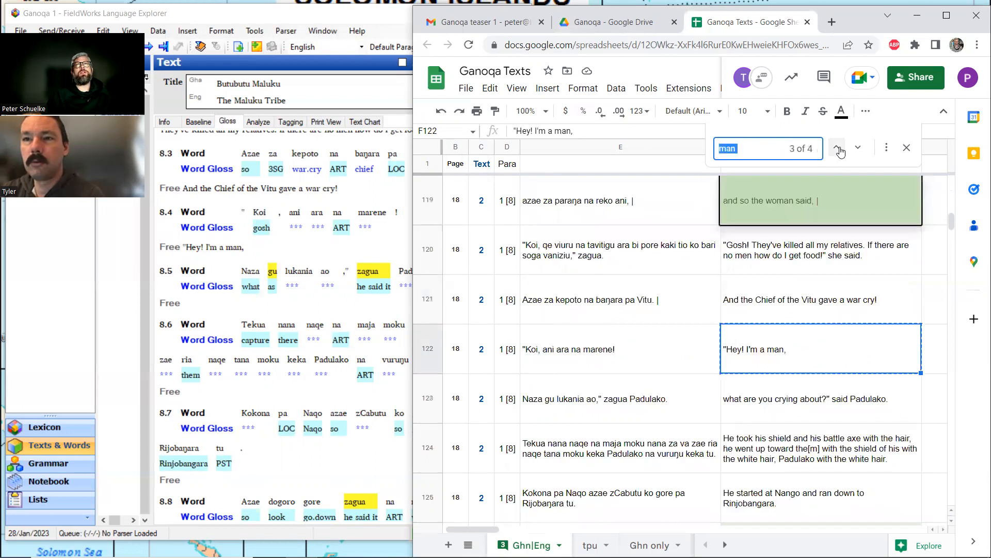
pyautogui.click(838, 148)
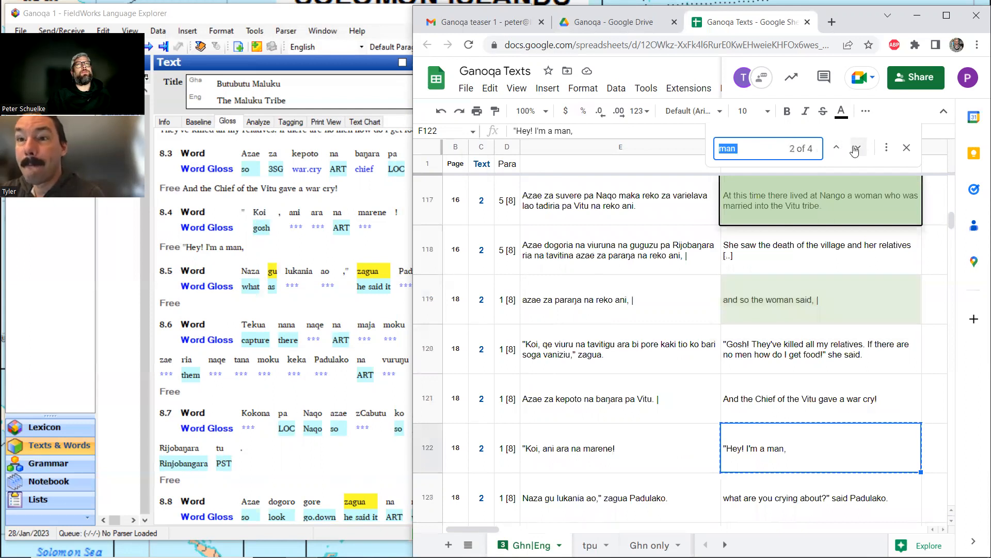
pyautogui.click(856, 150)
pyautogui.click(856, 150)
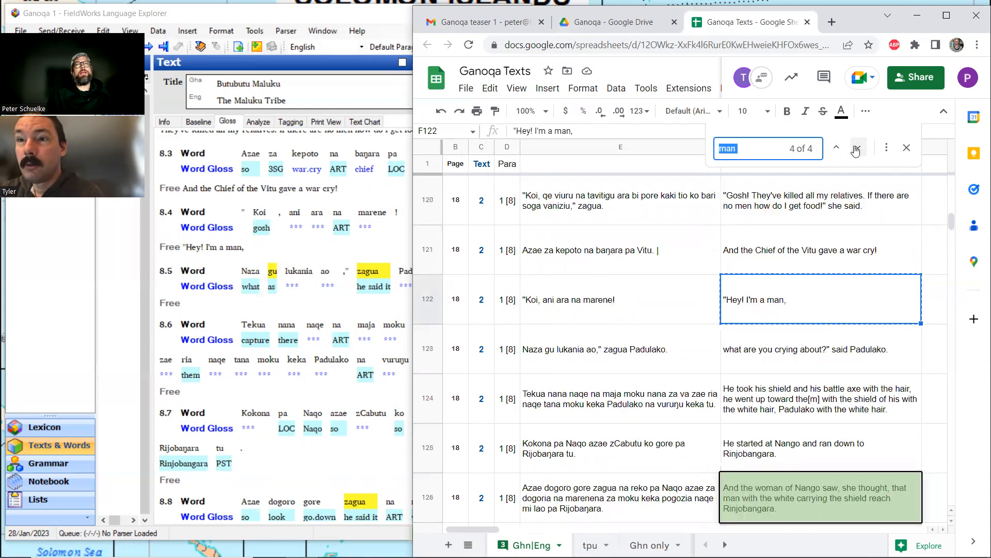
pyautogui.click(815, 288)
pyautogui.click(907, 148)
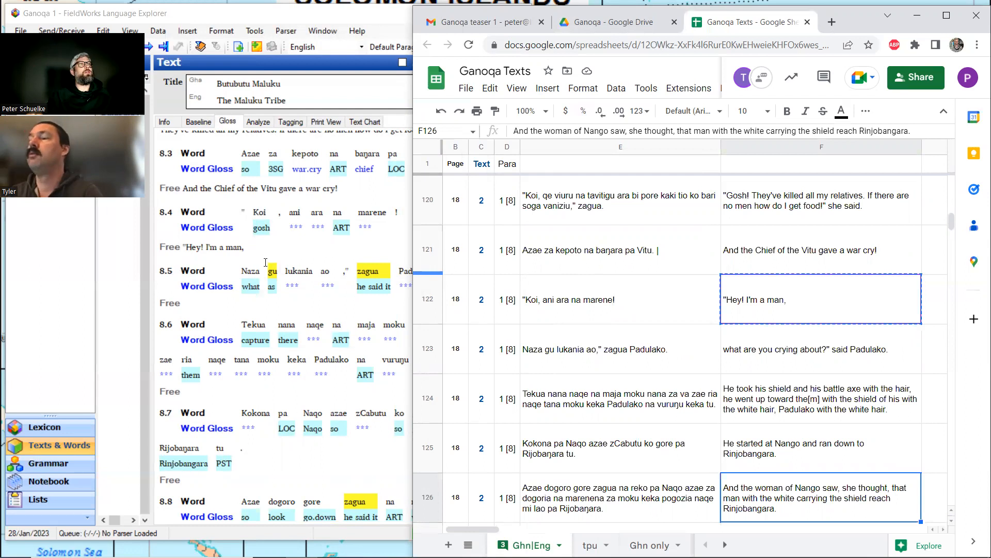
# Step: Create a new lexicon entry for "marene" in line 8.4 of FieldWorks with the gloss "man", and return to the gloss view
pyautogui.click(257, 249)
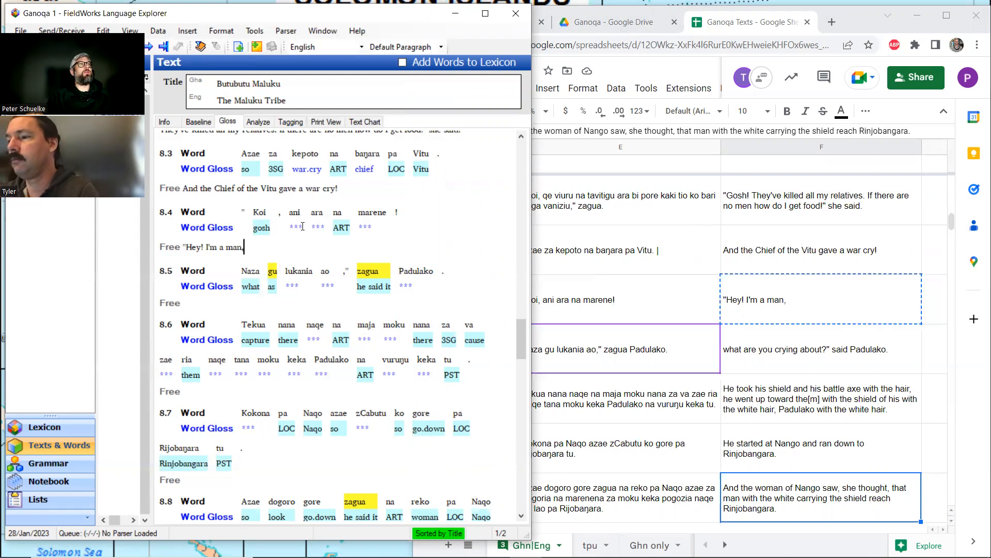
pyautogui.click(366, 223)
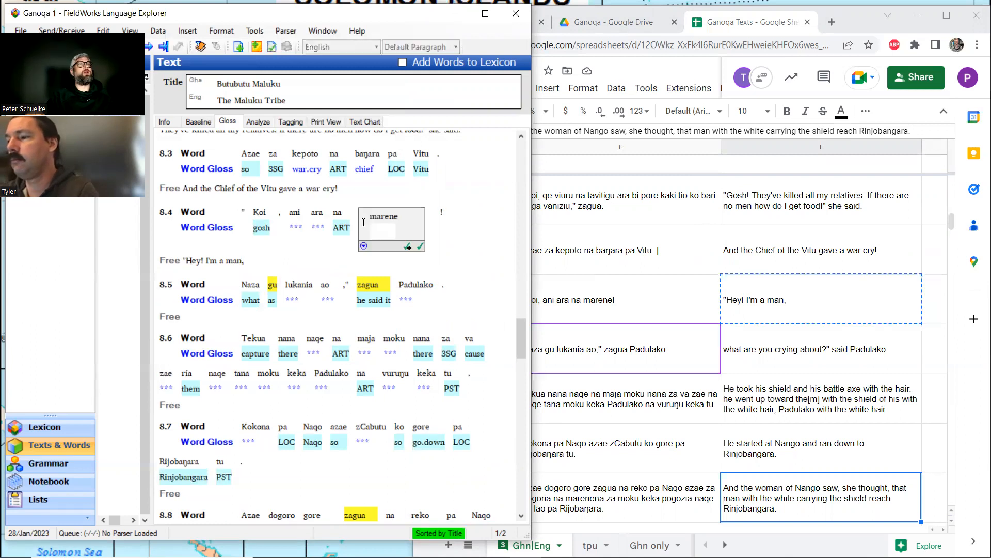
pyautogui.click(259, 122)
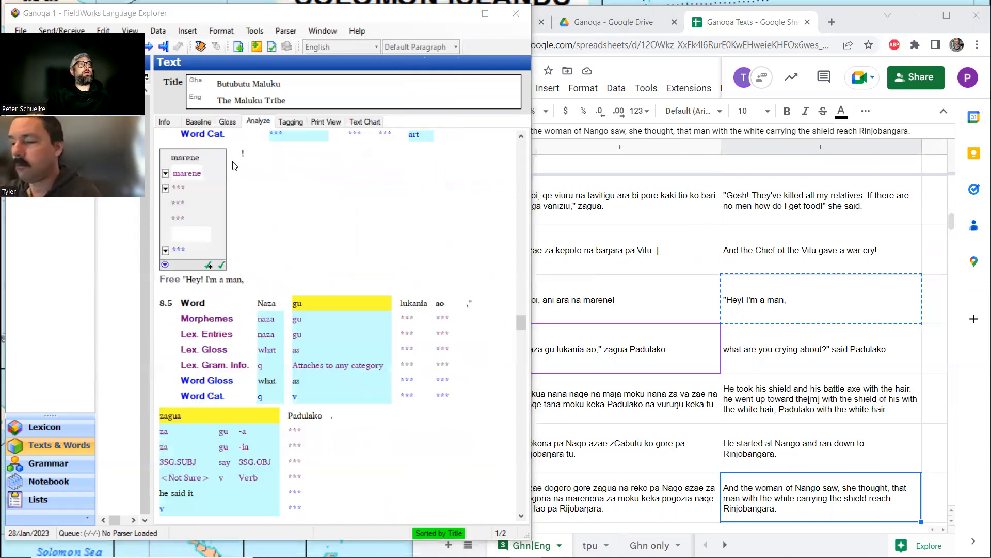
pyautogui.click(165, 188)
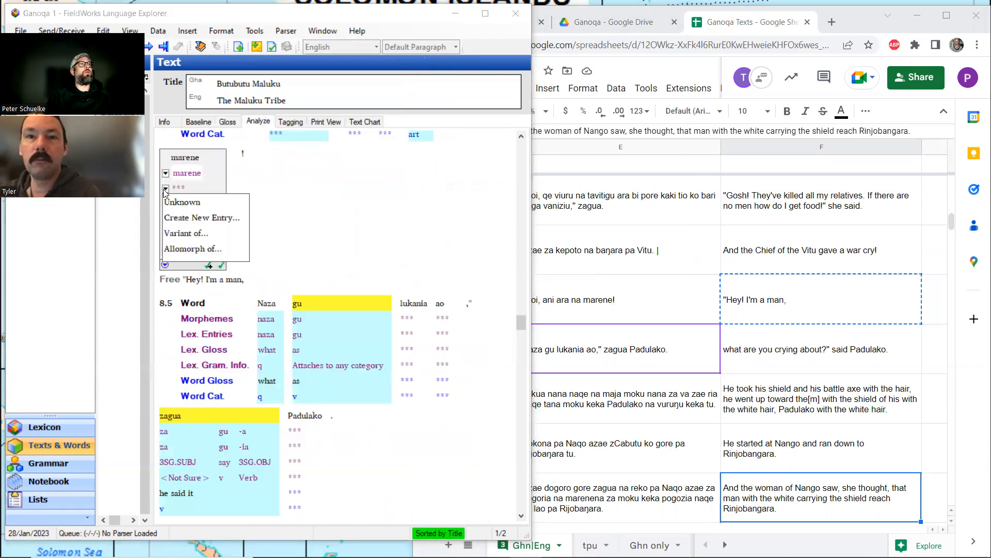
pyautogui.click(185, 218)
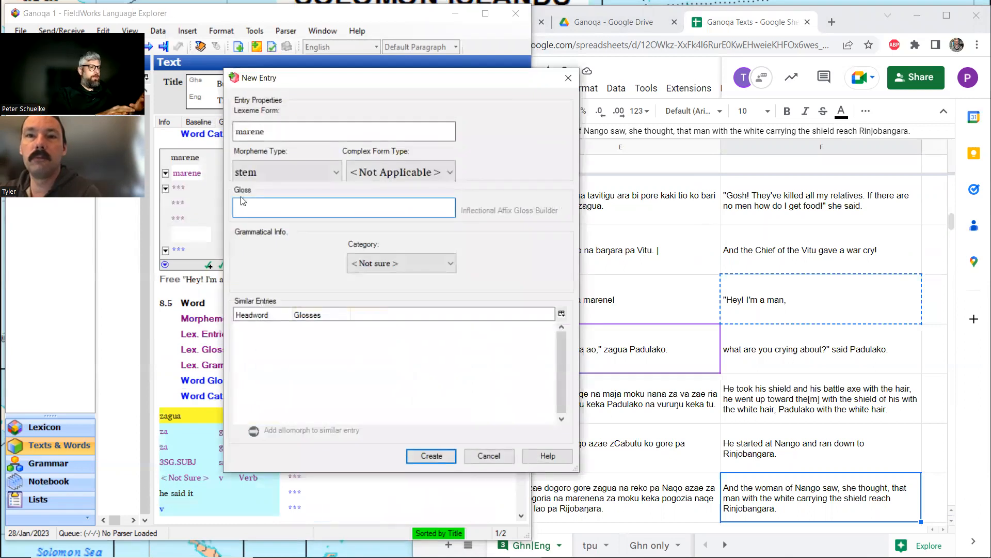
pyautogui.write('man')
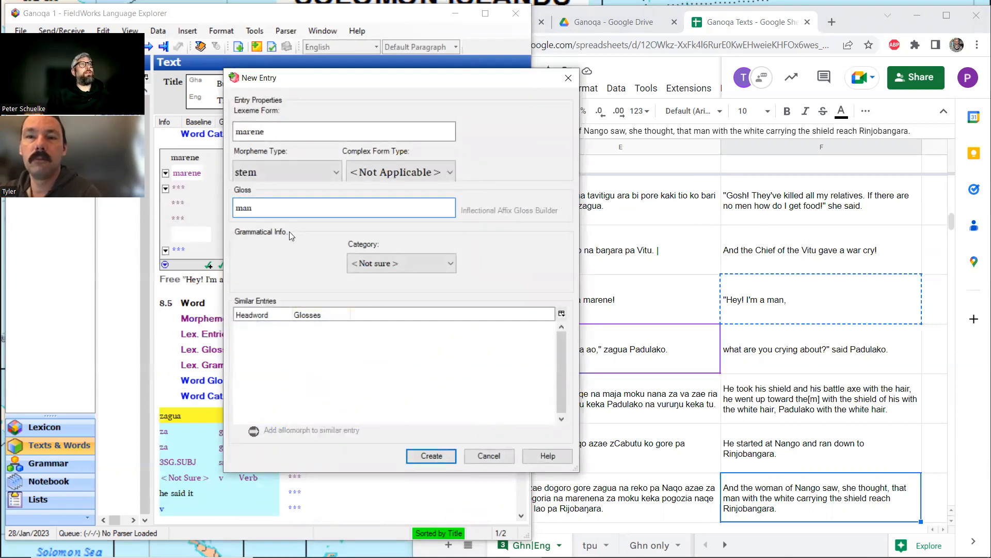
pyautogui.click(432, 458)
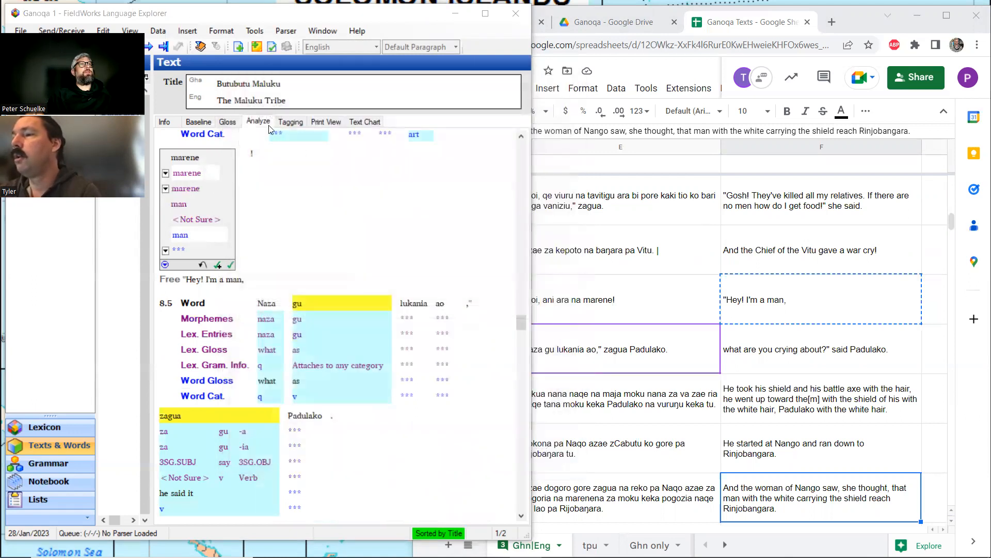
pyautogui.click(229, 122)
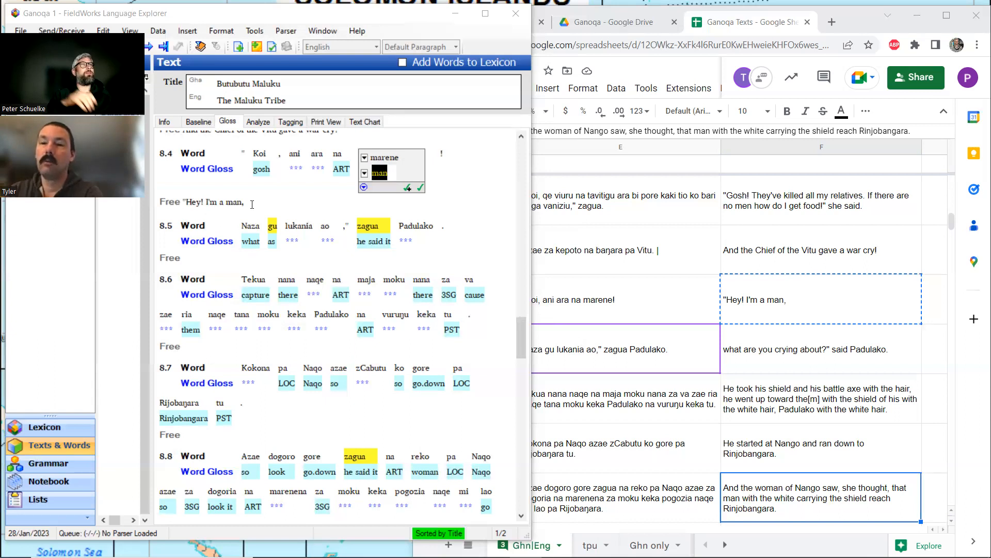
pyautogui.click(297, 167)
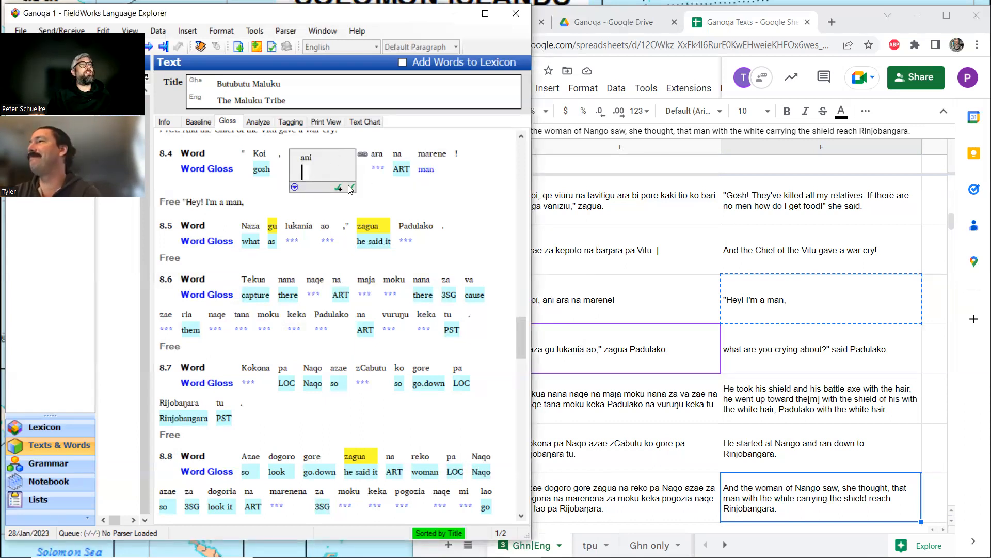
pyautogui.click(265, 202)
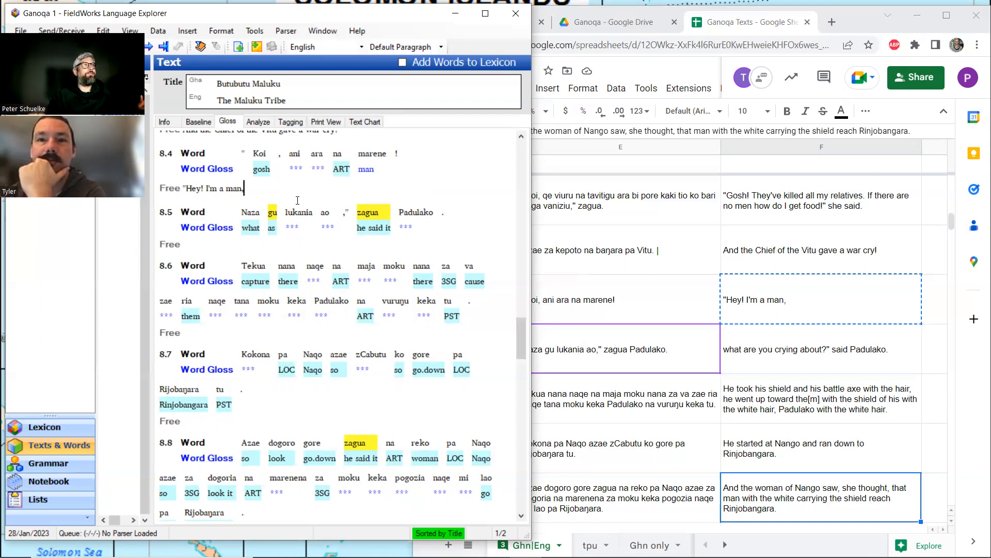
pyautogui.click(301, 225)
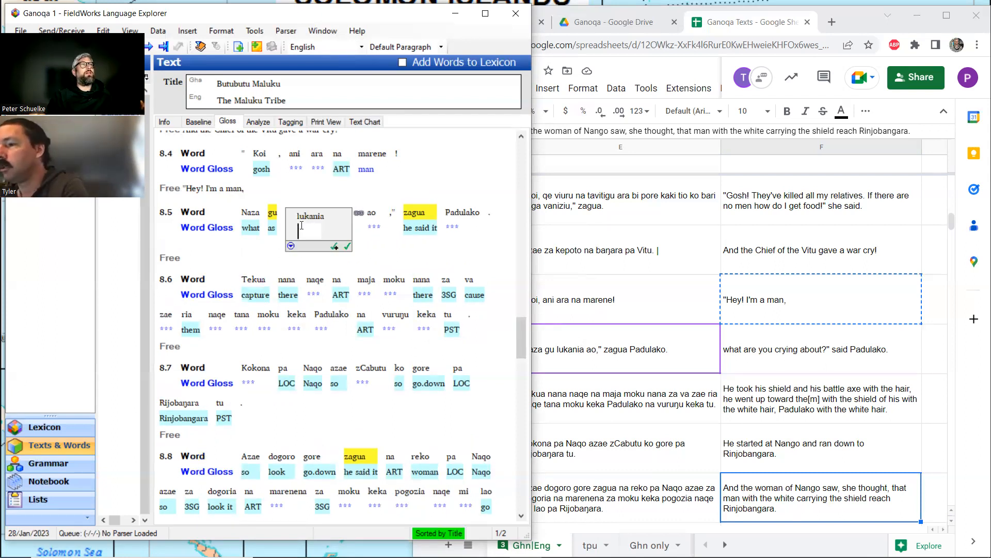
# Step: Copy the translation "what are you crying about?" said Padulako." from cell F123 in Google Sheets into the free translation of line 8.5 in FieldWorks
pyautogui.click(754, 353)
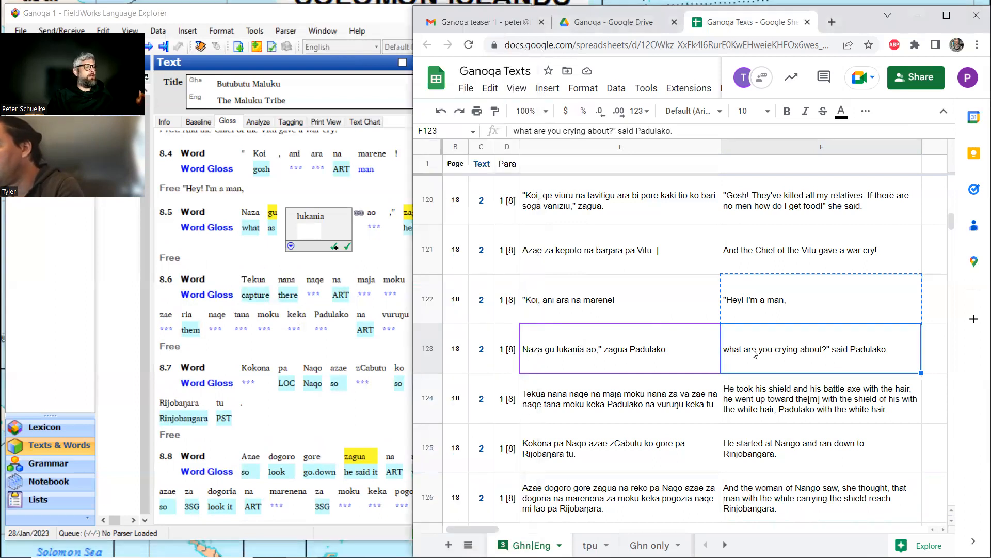
pyautogui.hotkey('ctrl', 'c')
pyautogui.click(214, 258)
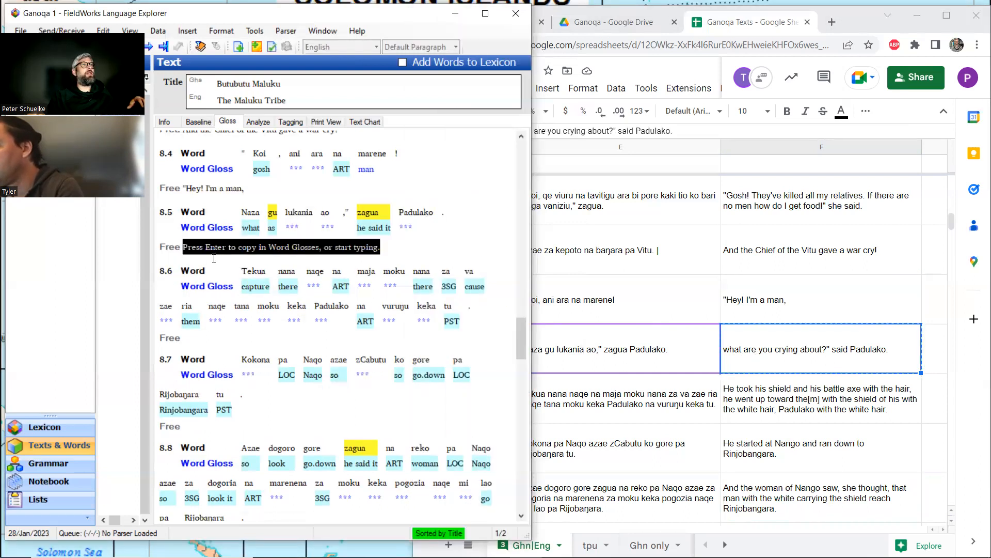
pyautogui.hotkey('ctrl', 'v')
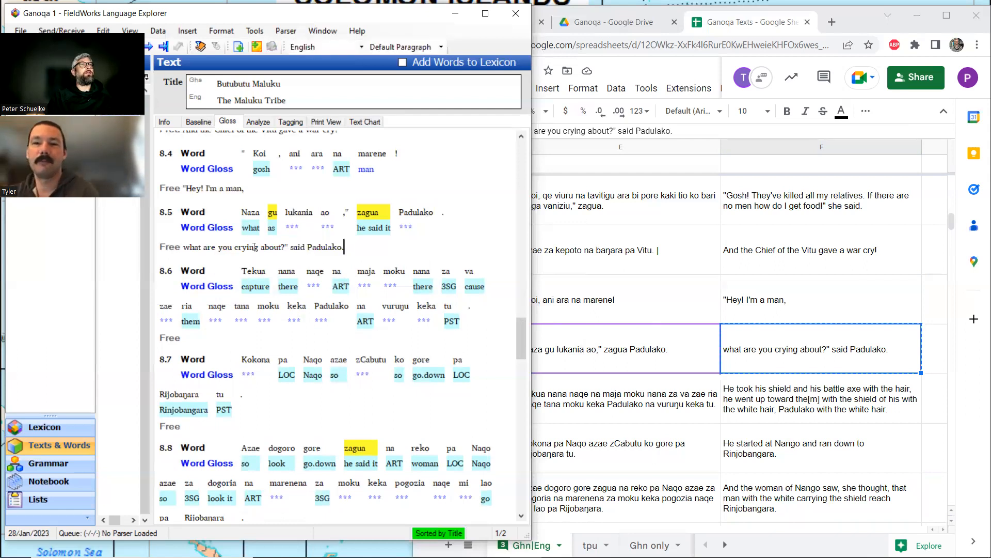
# Step: Search the Google Sheets text for "luka" to check where "lukania" from line 8.5 occurs, close the search, and return to FieldWorks
pyautogui.click(302, 212)
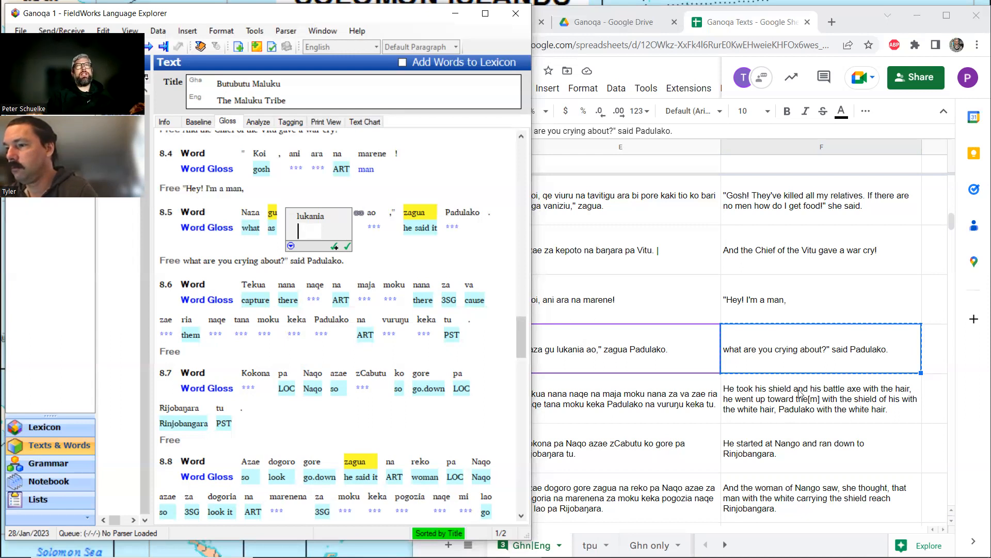
pyautogui.click(804, 348)
pyautogui.hotkey('ctrl', 'f')
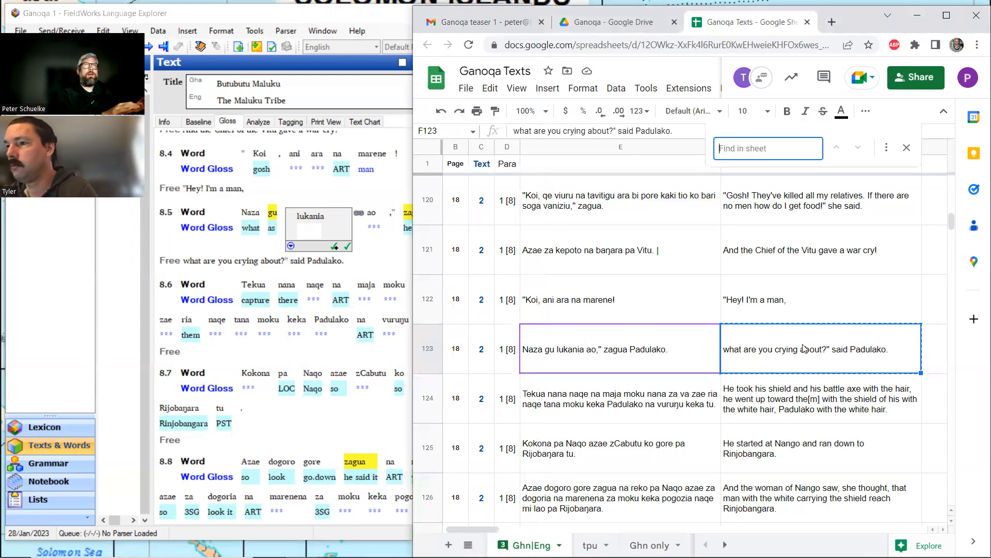
pyautogui.write('luka')
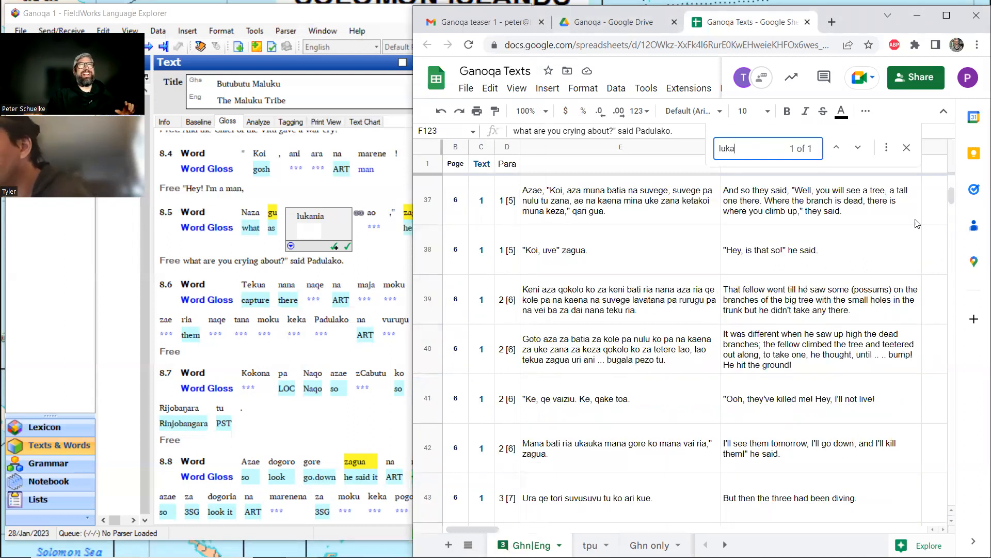
pyautogui.click(907, 150)
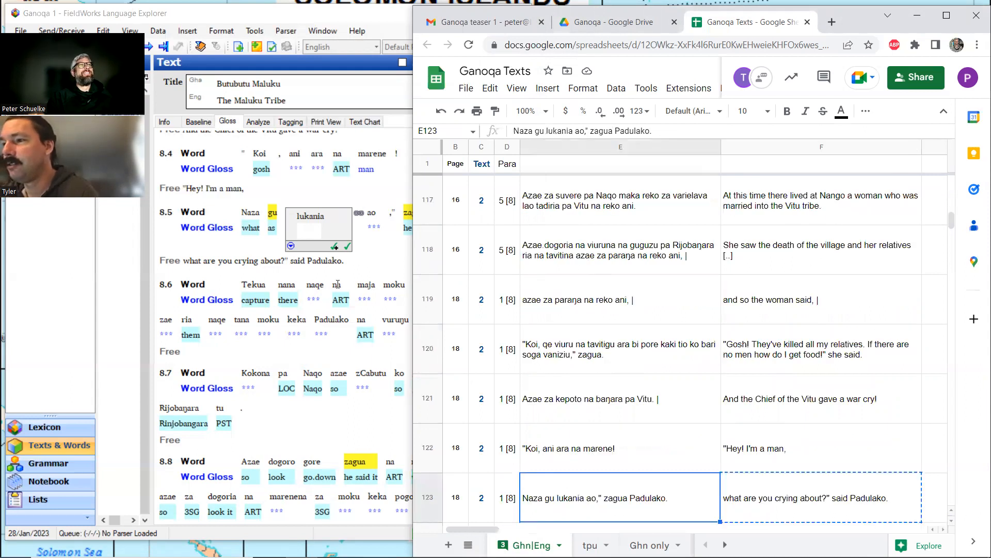
pyautogui.click(347, 266)
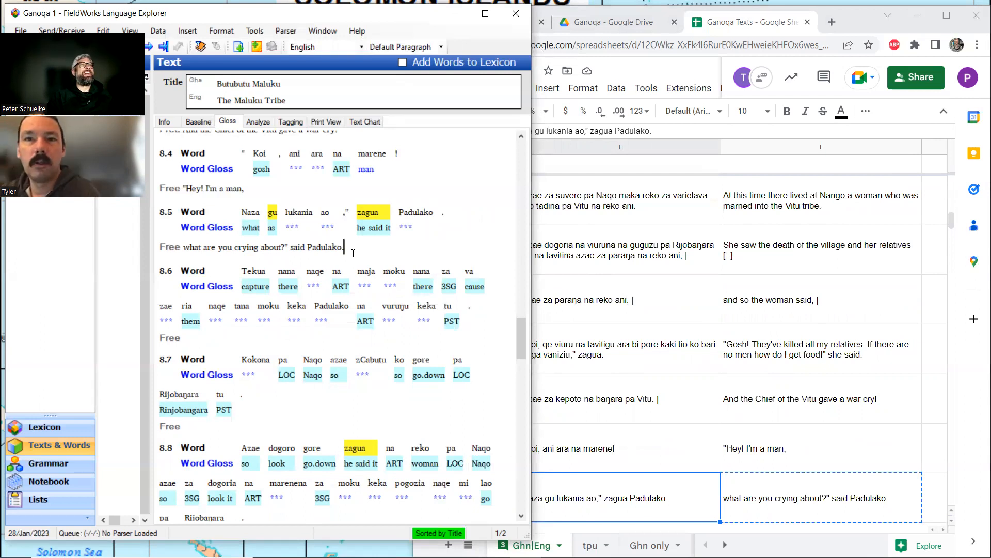
pyautogui.click(295, 222)
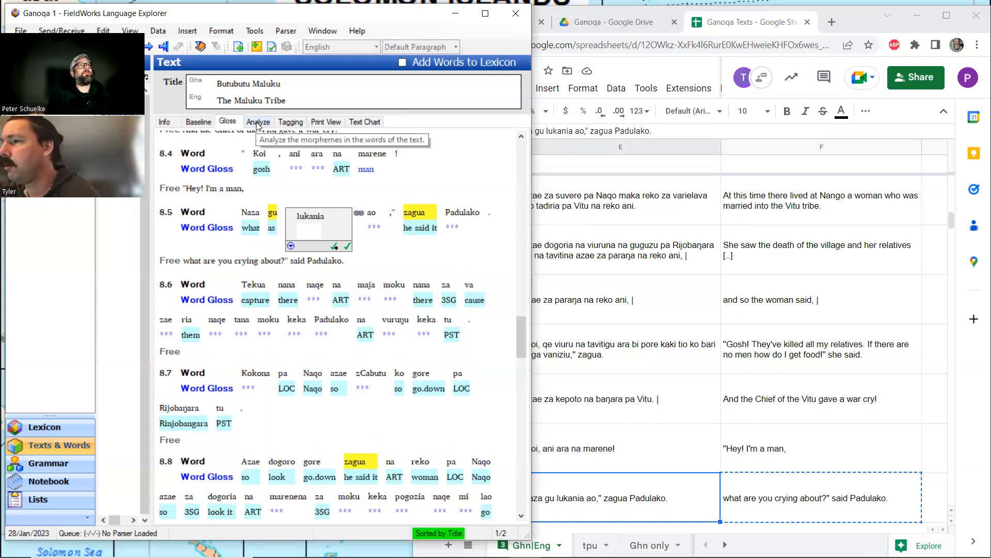
pyautogui.click(375, 228)
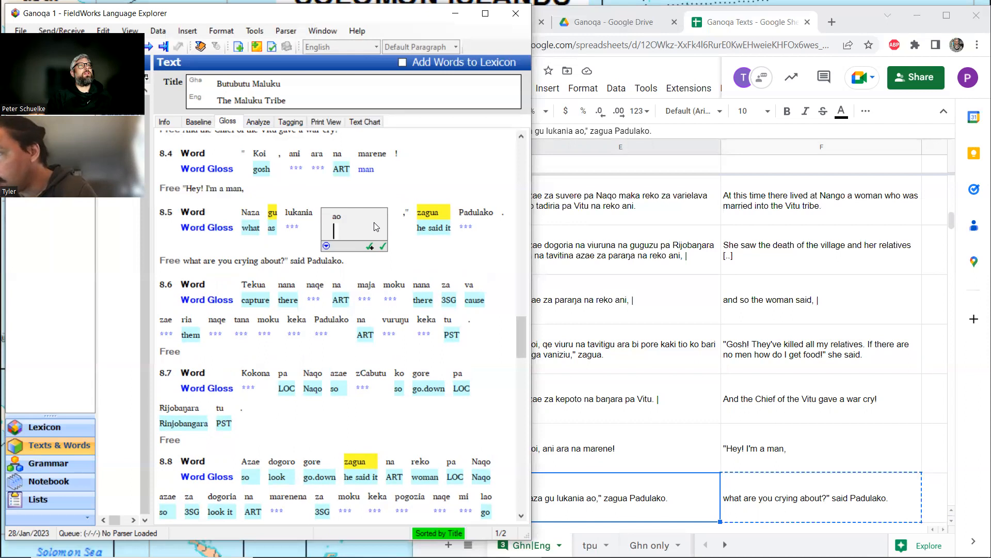
pyautogui.click(355, 260)
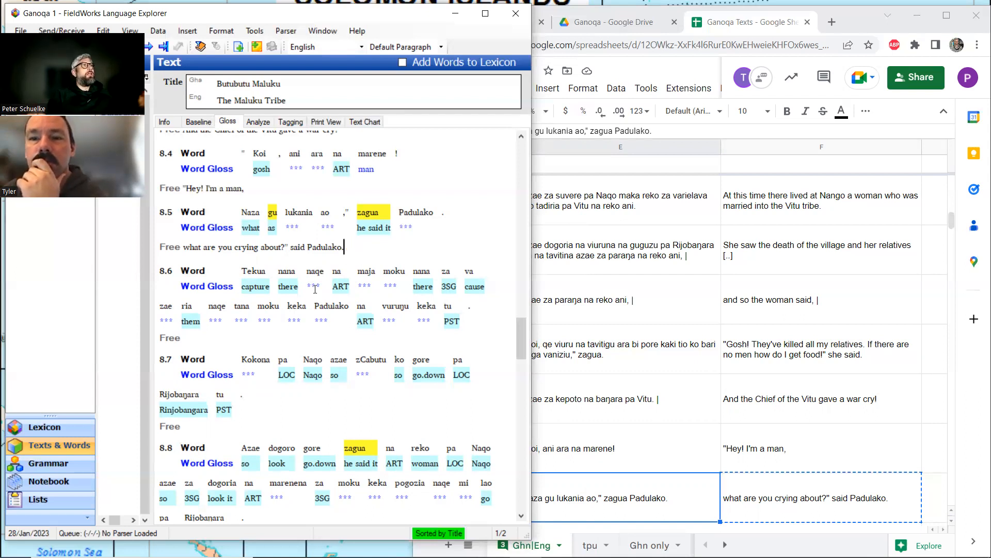
# Step: Open the lexicon's entry list, widen the Entries area slightly, and sort the entries by Glosses
pyautogui.click(45, 427)
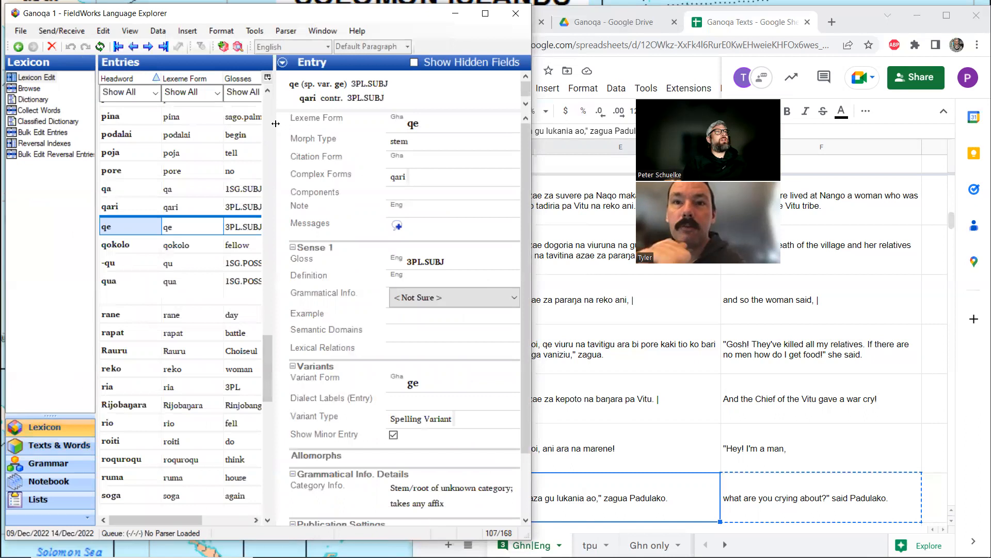
pyautogui.moveTo(287, 128); pyautogui.dragTo(299, 128)
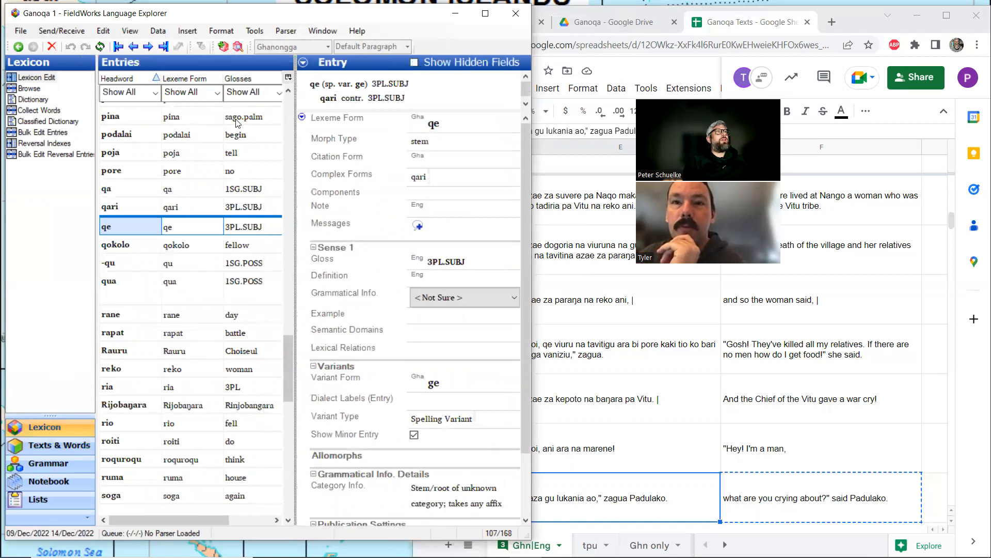
pyautogui.click(277, 93)
pyautogui.click(256, 81)
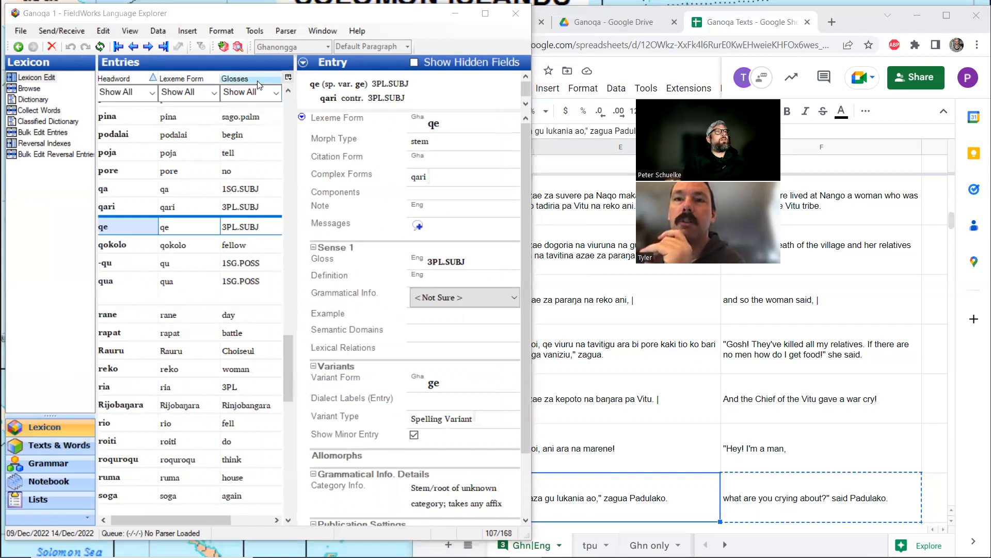
pyautogui.click(256, 81)
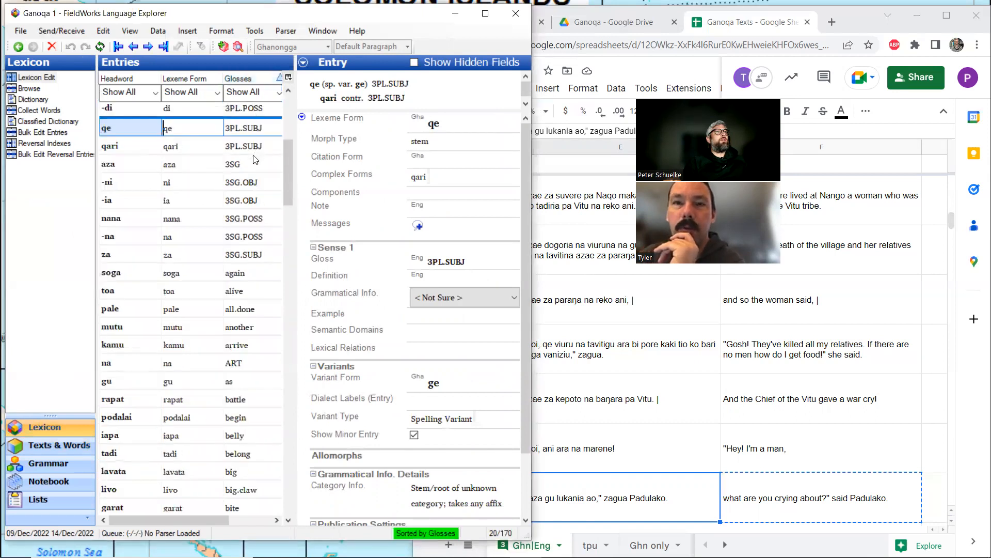
# Step: Look through the lexicon entries sorted by gloss, open the 2SG pronoun entry "ago", and return to the interlinear text
pyautogui.scroll(-2, 254, 160)
pyautogui.scroll(3, 254, 161)
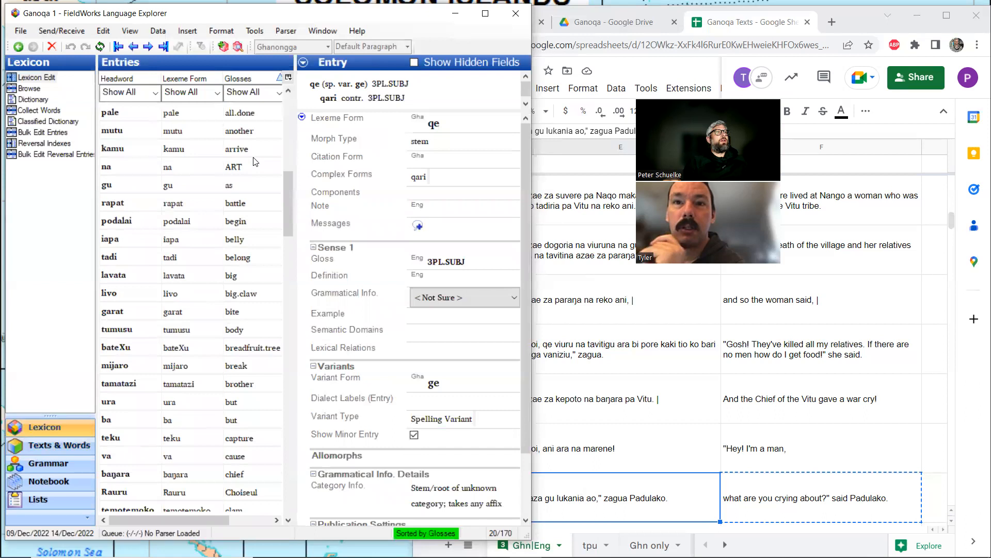
pyautogui.click(254, 158)
pyautogui.scroll(5, 254, 161)
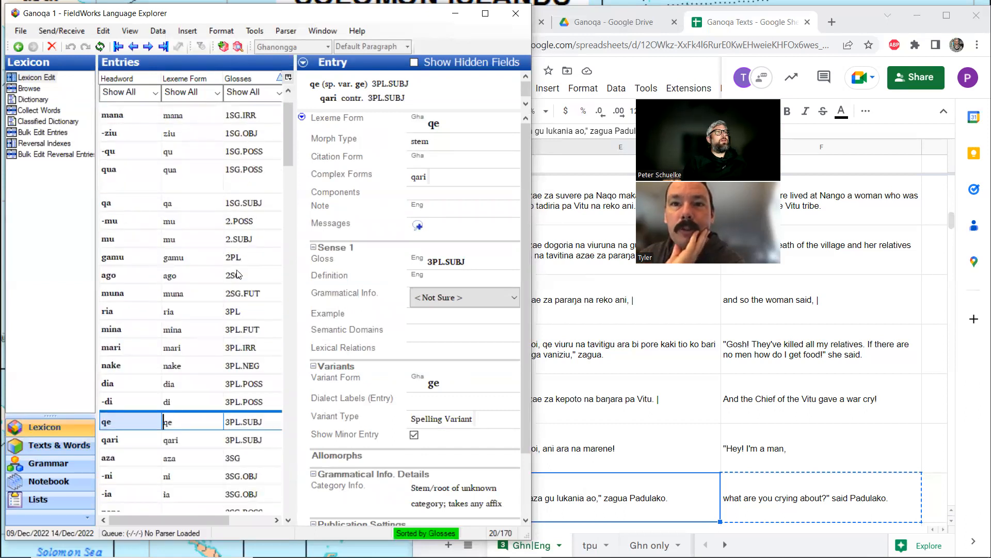
pyautogui.click(238, 276)
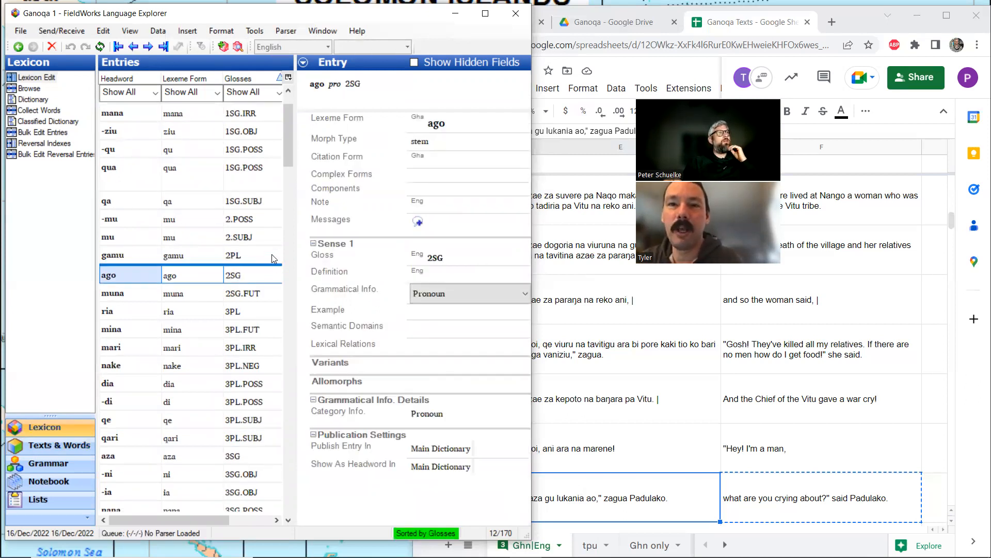
pyautogui.click(62, 449)
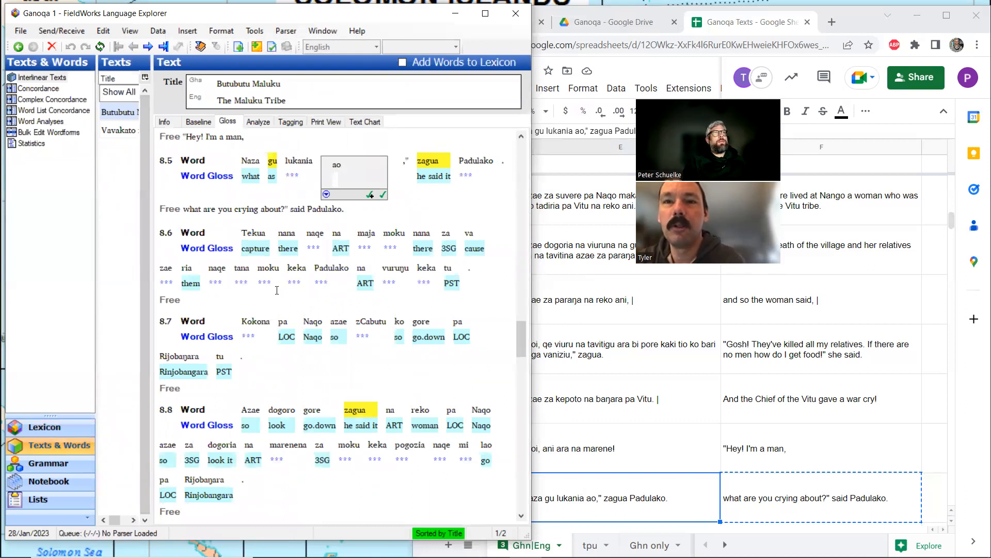
# Step: Look back through the glossed lines from 8.5 to 7.3 for an earlier use of "ao"
pyautogui.scroll(3, 276, 290)
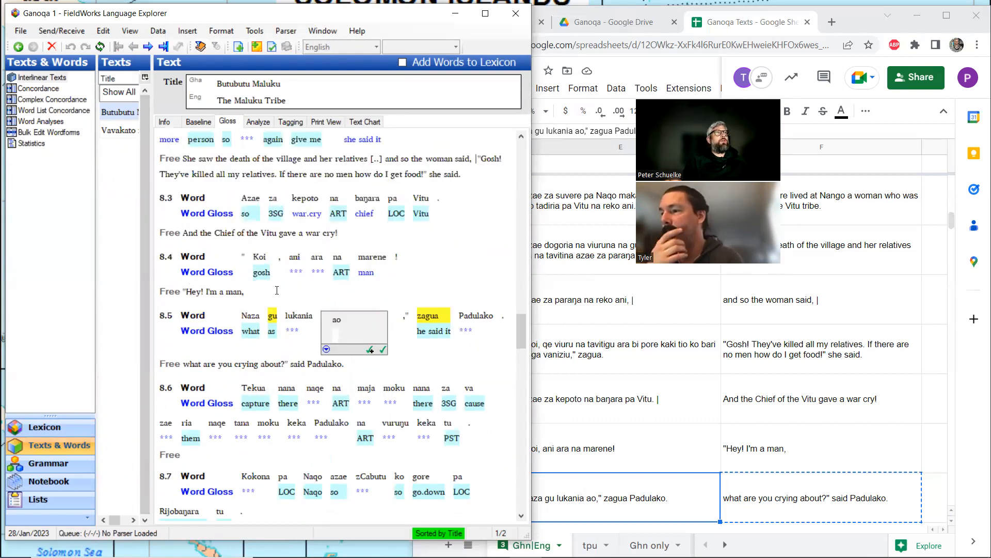
pyautogui.scroll(2, 277, 290)
pyautogui.scroll(2, 277, 290)
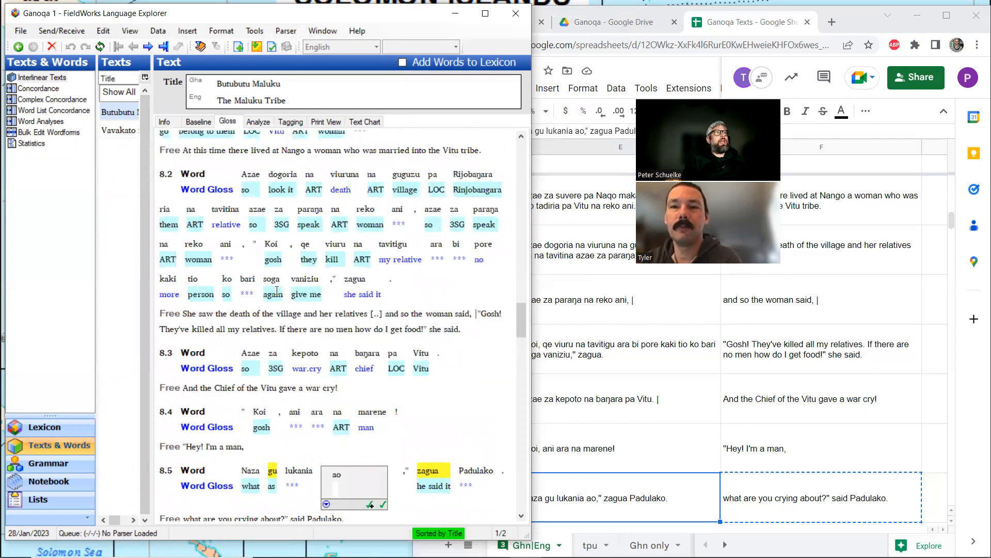
pyautogui.scroll(-2, 277, 290)
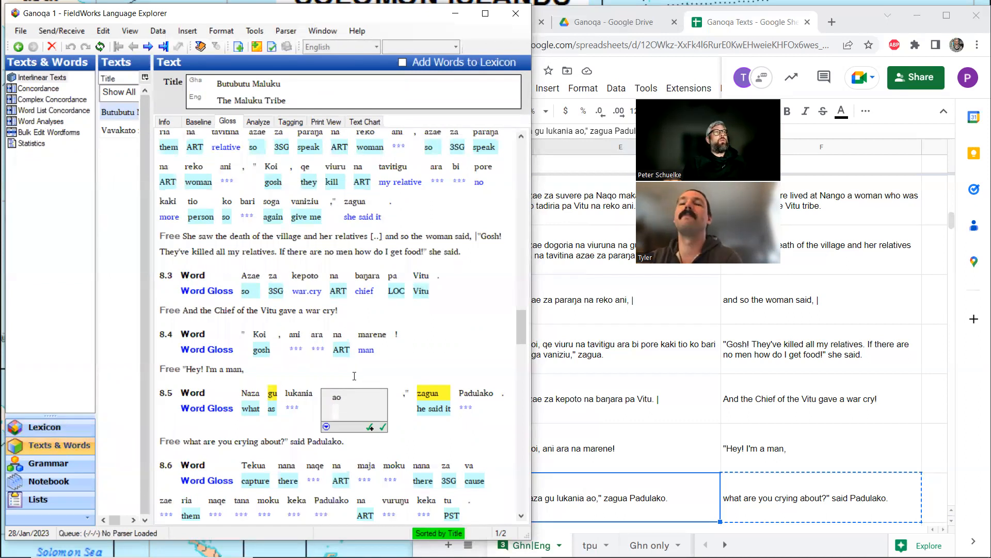
pyautogui.scroll(2, 354, 375)
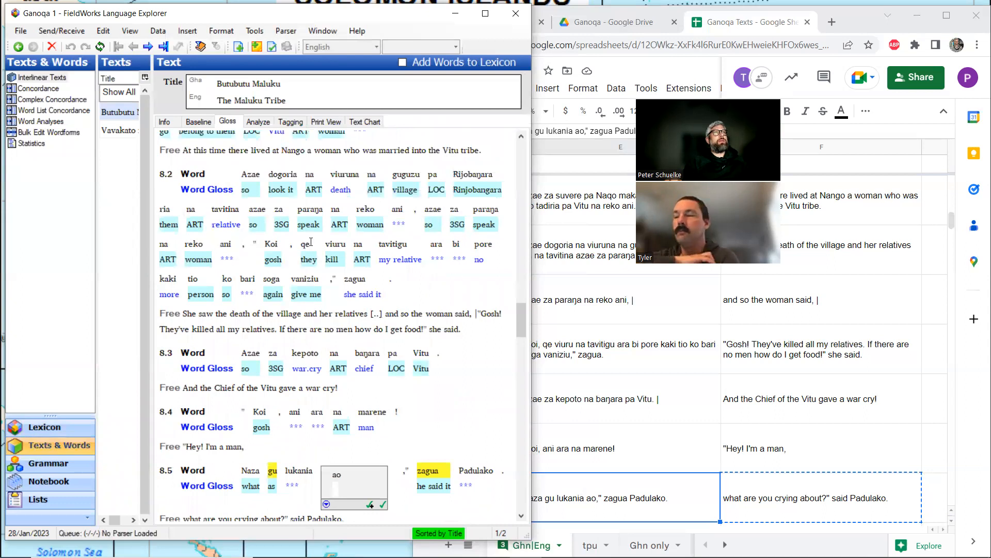
pyautogui.scroll(8, 310, 241)
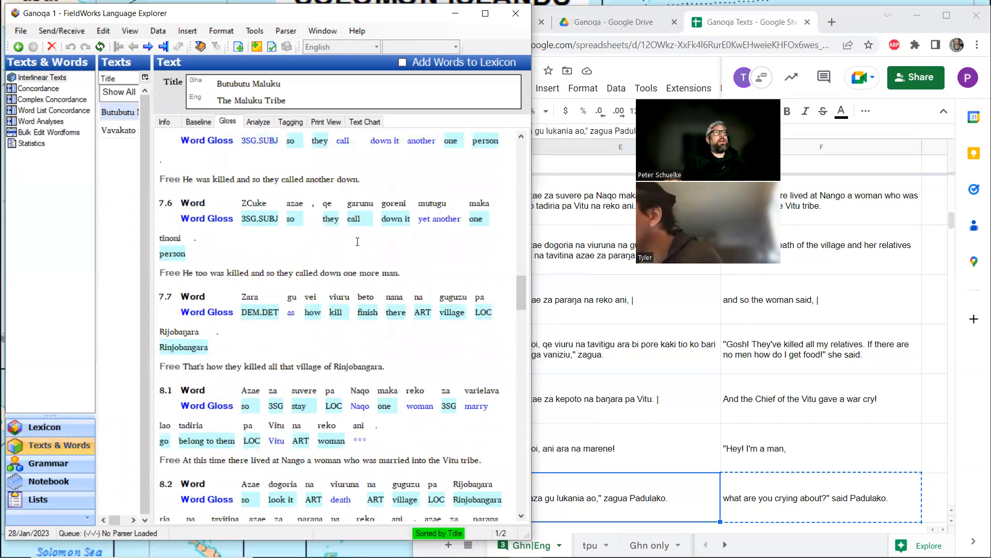
pyautogui.scroll(4, 358, 242)
pyautogui.scroll(2, 357, 242)
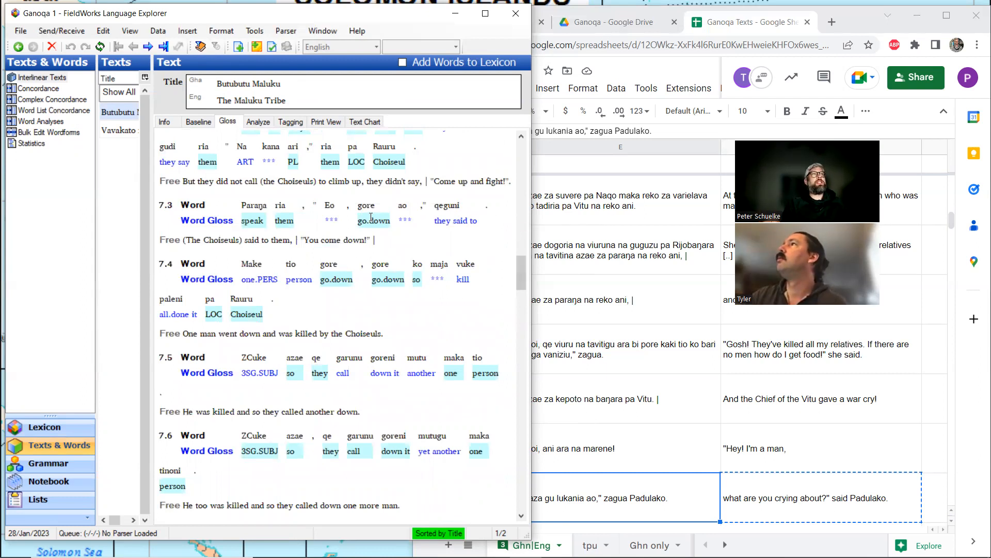
# Step: Select "Eo" in line 7.3, search the Google Sheets text for "ego" to compare, and return to FieldWorks
pyautogui.click(333, 204)
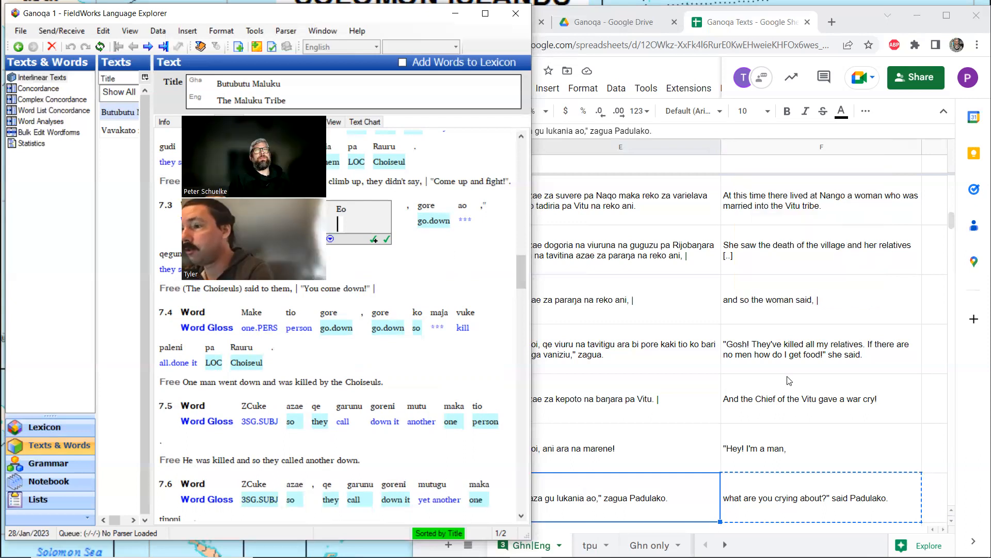
pyautogui.scroll(-1, 789, 381)
pyautogui.click(789, 447)
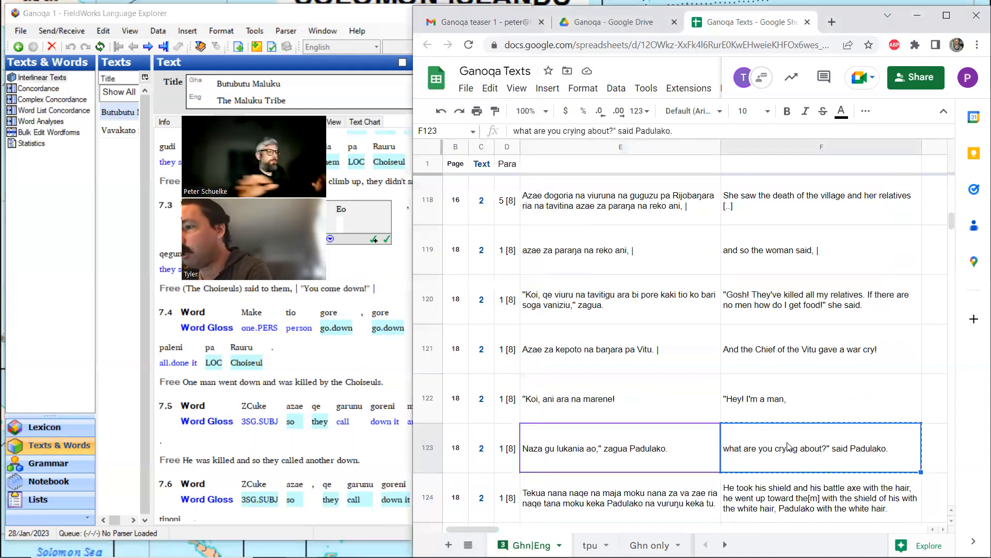
pyautogui.hotkey('ctrl', 'f')
pyautogui.write('ego')
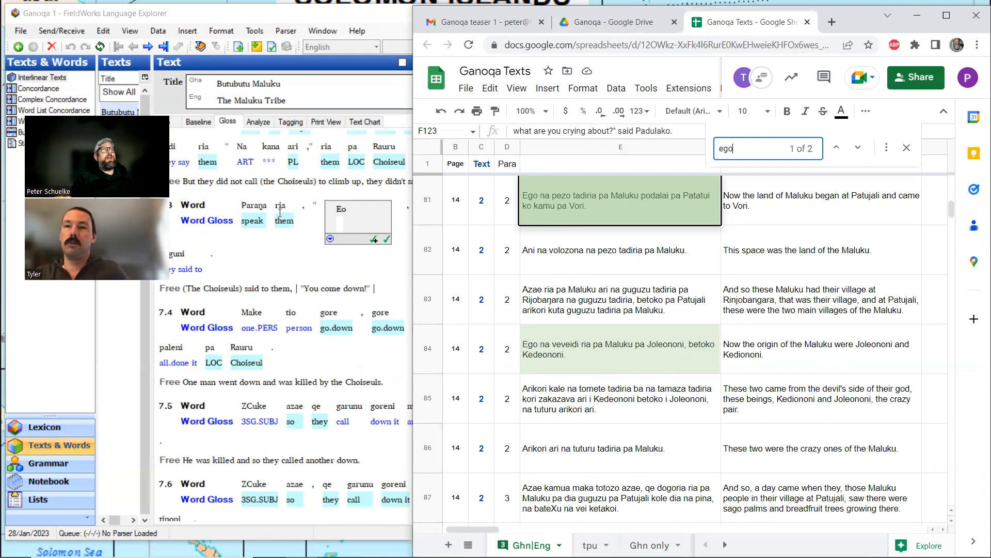
pyautogui.click(374, 239)
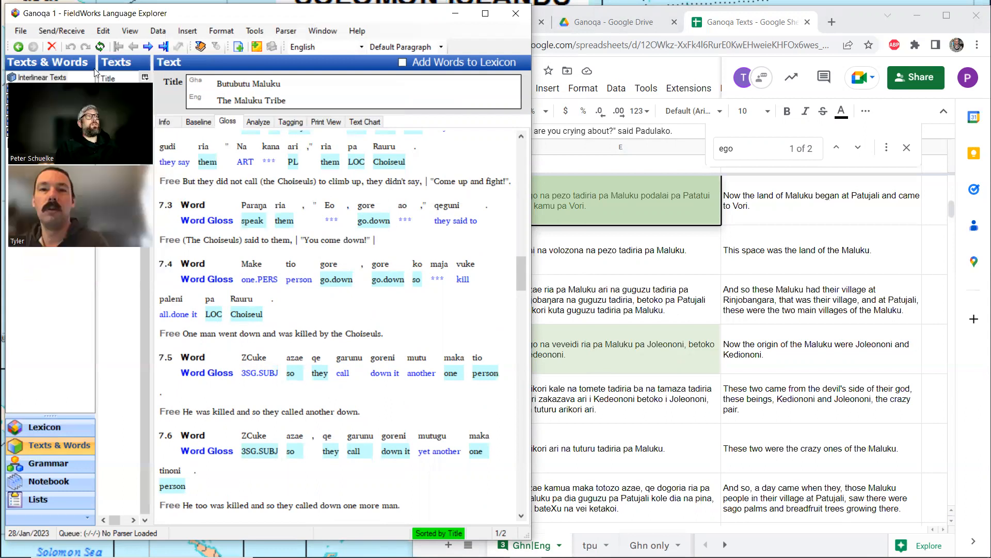
# Step: Analyze "ao" in line 7.3 as an allomorph of the existing entry "ago" (2SG), and return to the gloss view
pyautogui.click(344, 240)
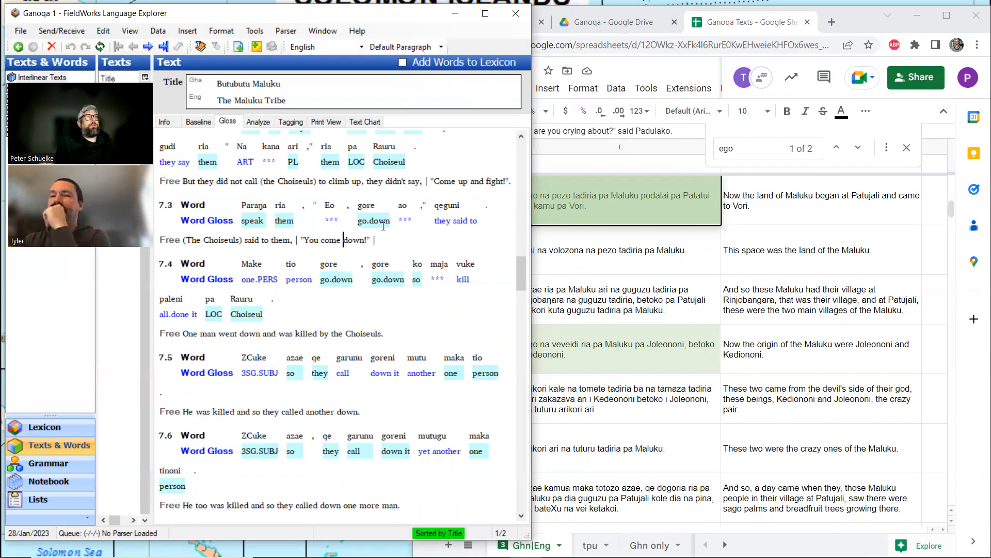
pyautogui.click(402, 211)
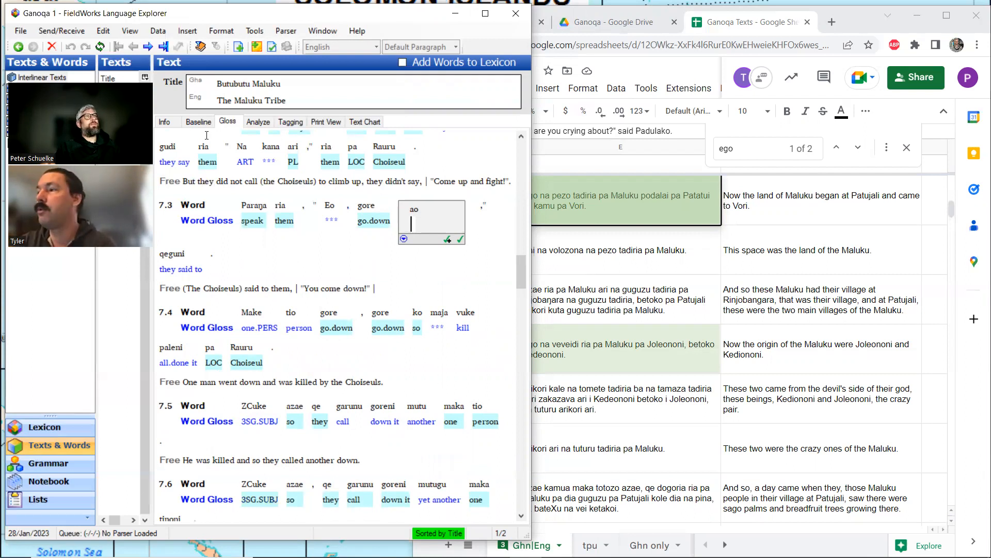
pyautogui.click(262, 124)
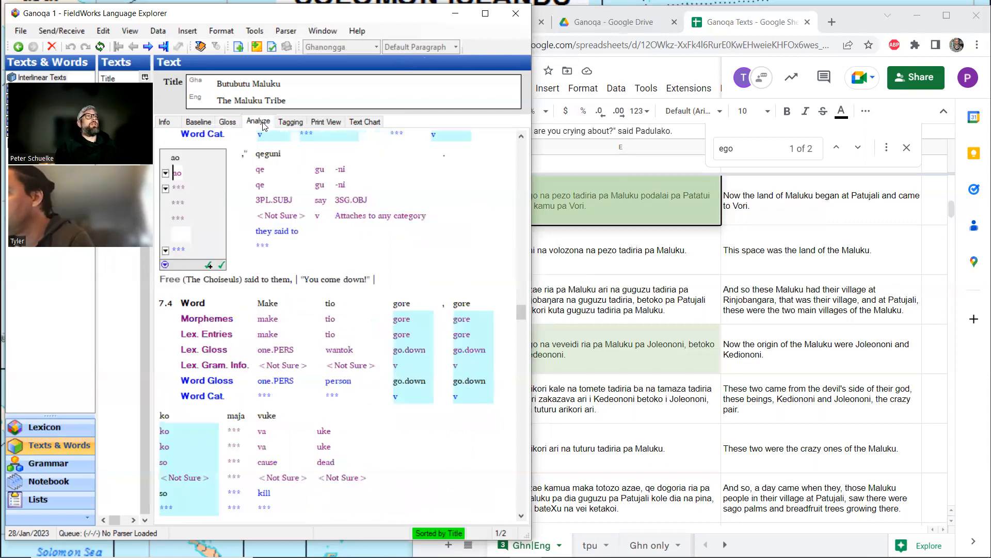
pyautogui.click(165, 188)
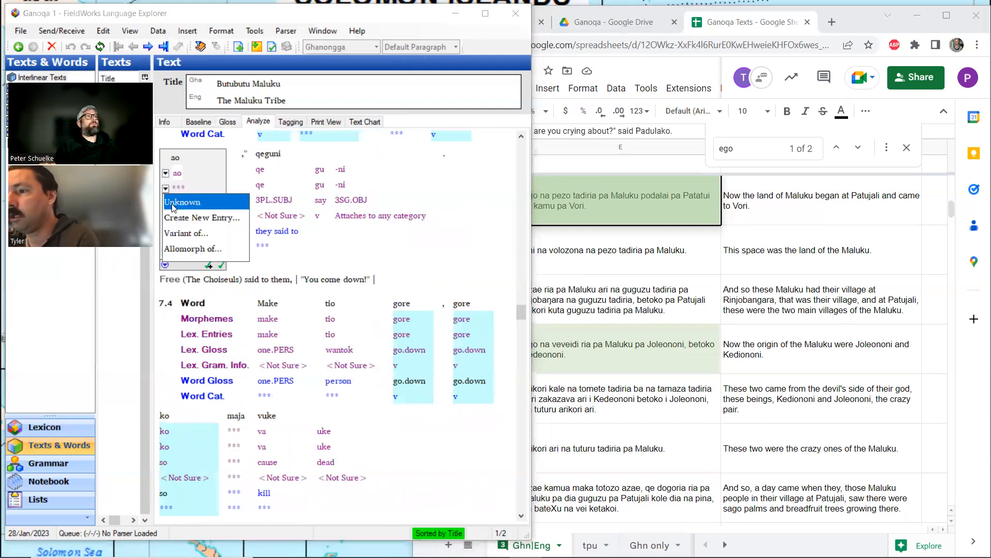
pyautogui.click(195, 249)
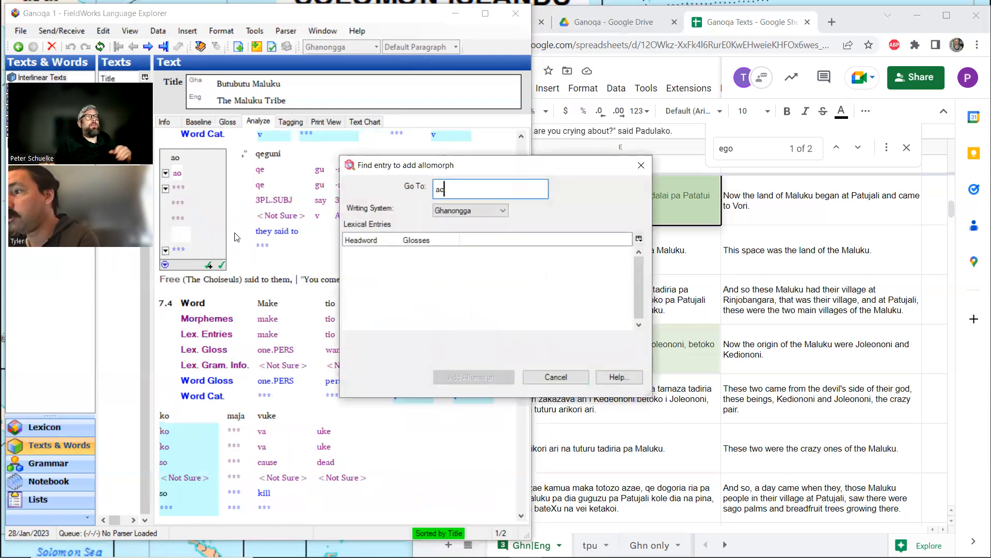
pyautogui.press('BackSpace')
pyautogui.write('g')
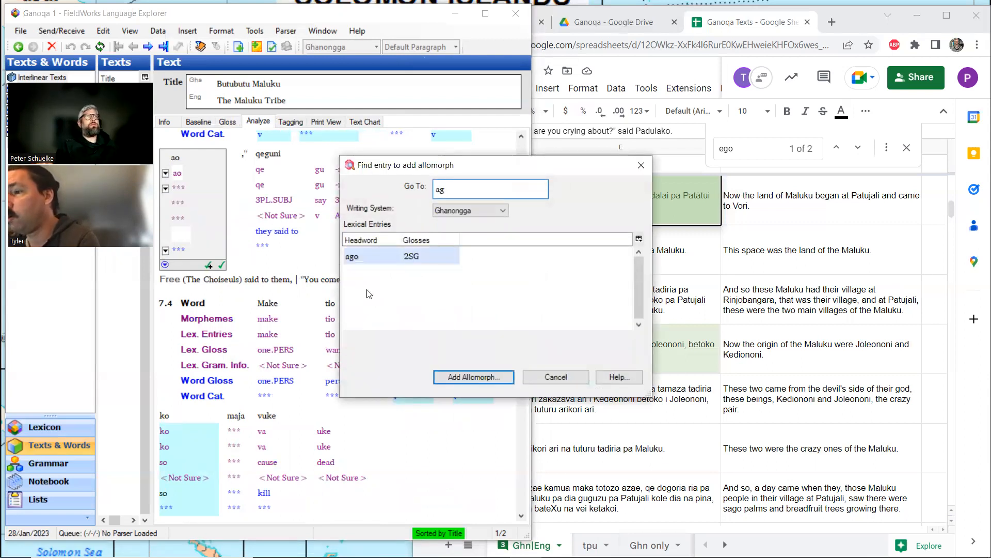
pyautogui.click(399, 260)
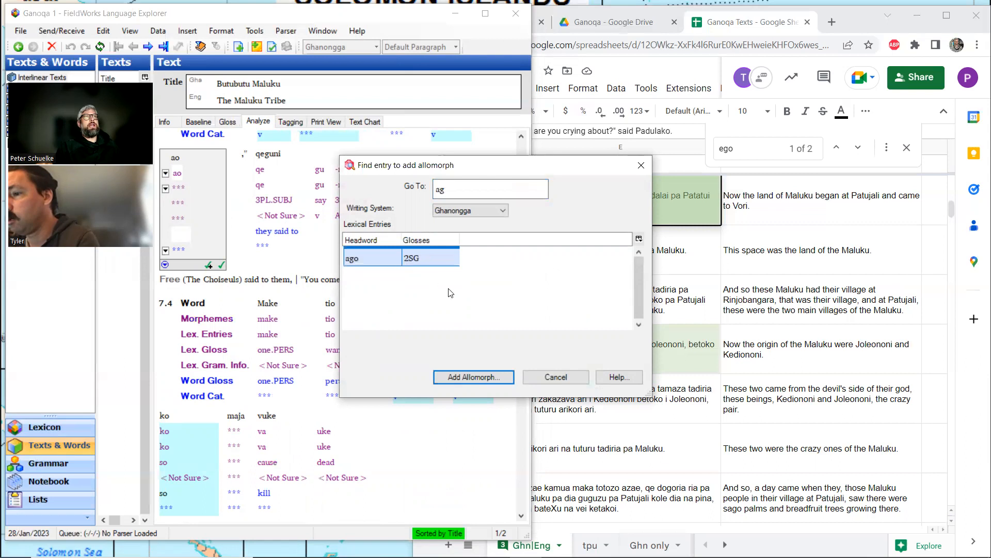
pyautogui.click(488, 377)
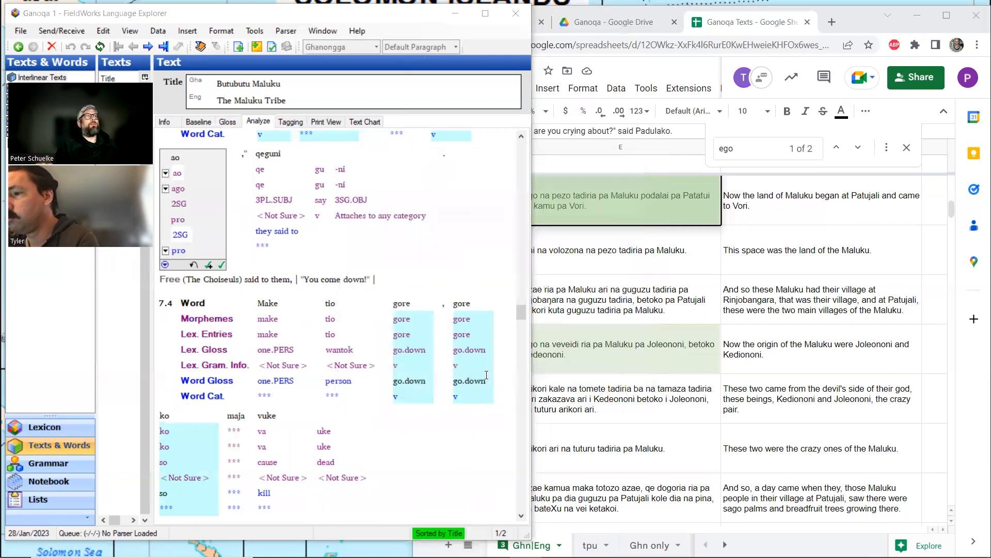
pyautogui.click(226, 123)
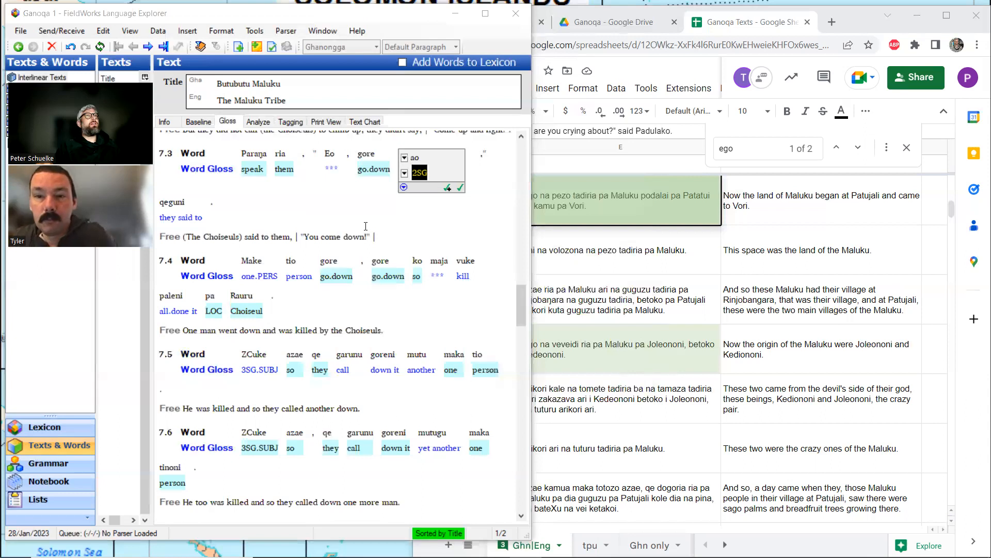
# Step: Go back to line 8.5 to check how "ao" is glossed, and place the cursor in the free translation of line 8.4
pyautogui.scroll(1, 364, 227)
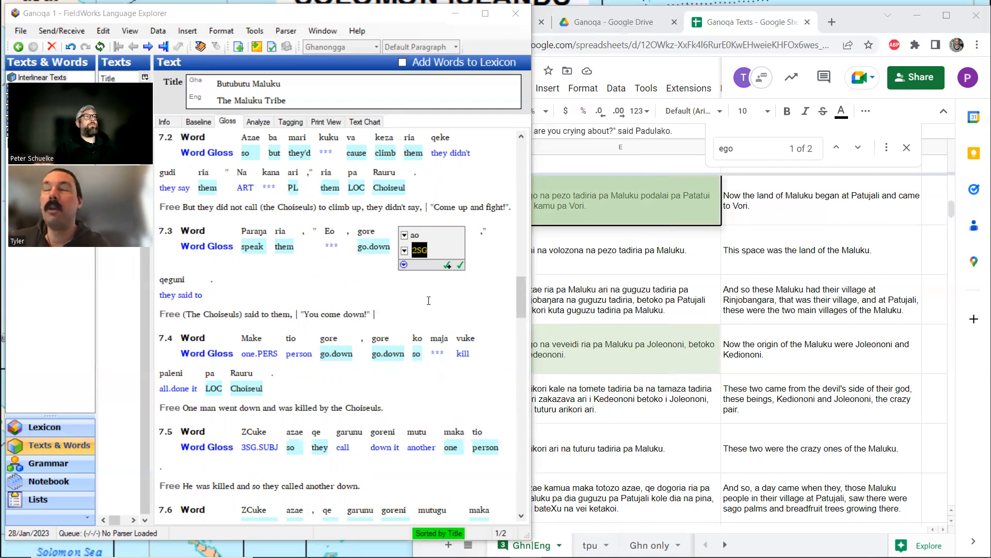
pyautogui.scroll(-15, 429, 300)
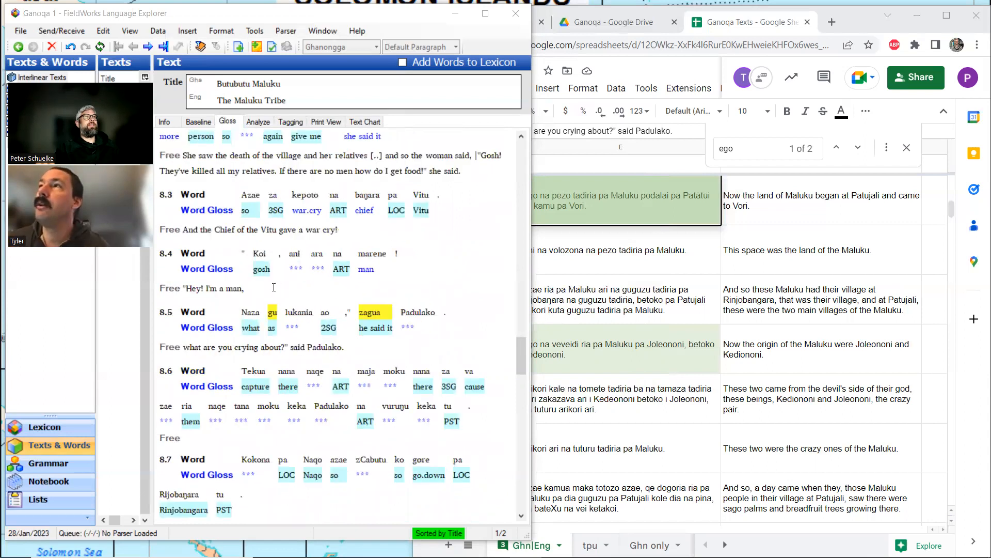
pyautogui.scroll(-2, 274, 287)
pyautogui.click(349, 301)
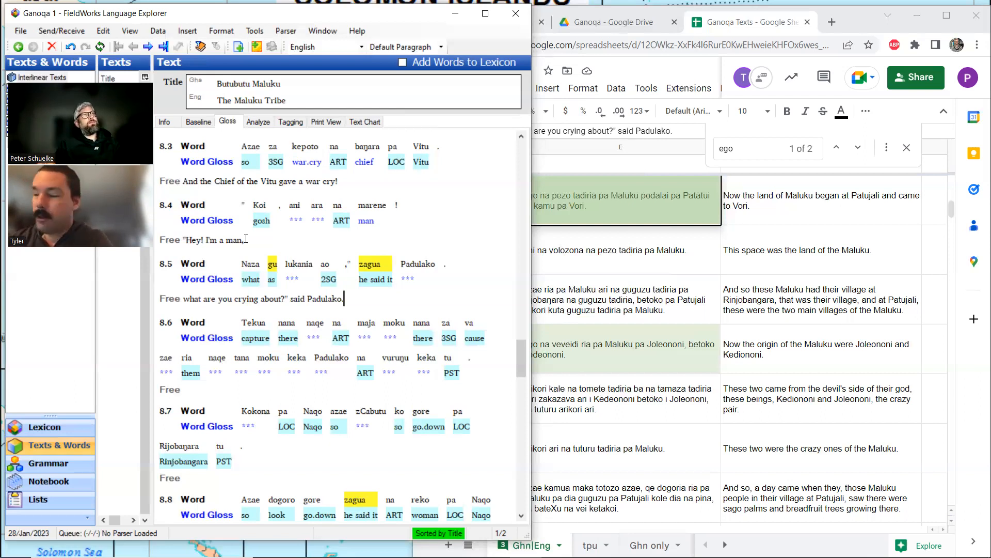
pyautogui.click(251, 243)
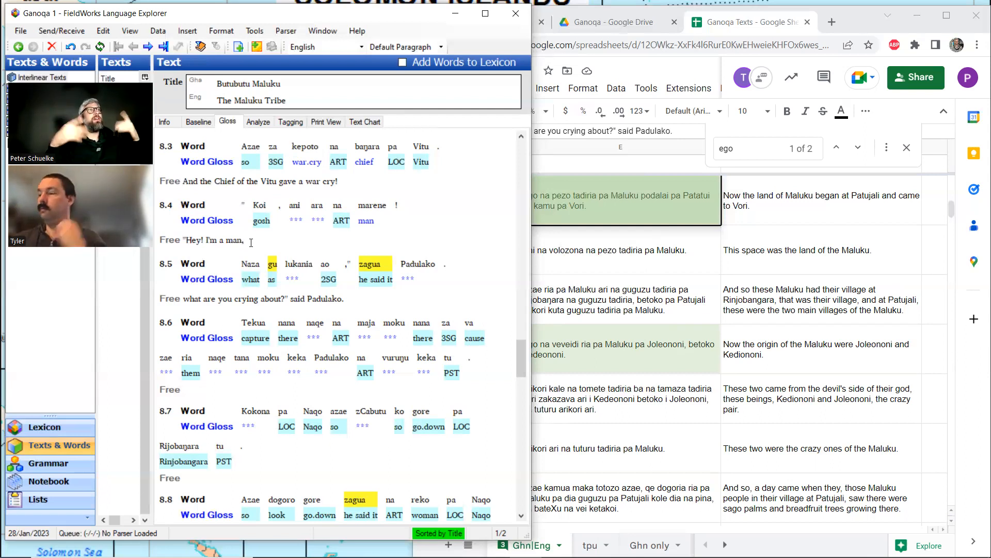
pyautogui.click(251, 242)
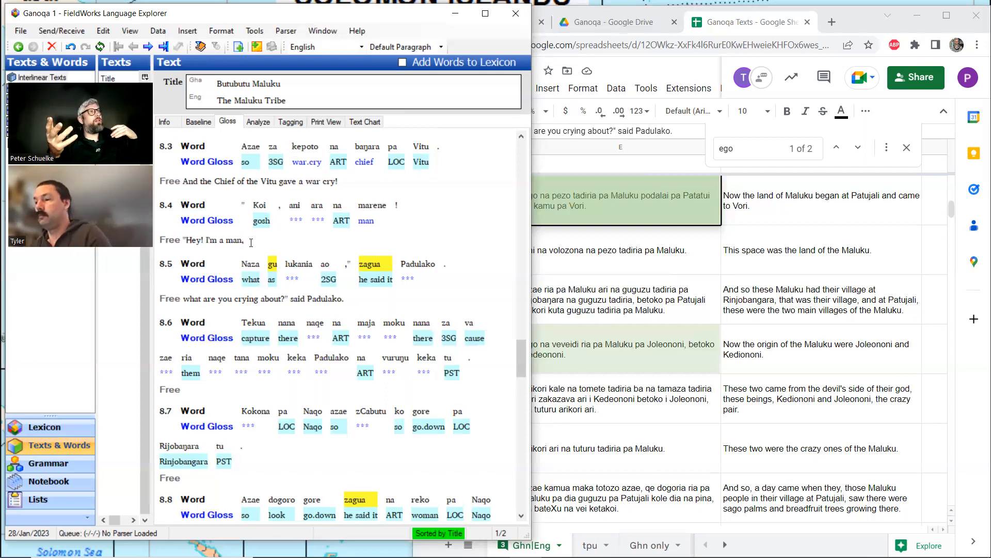
pyautogui.click(251, 243)
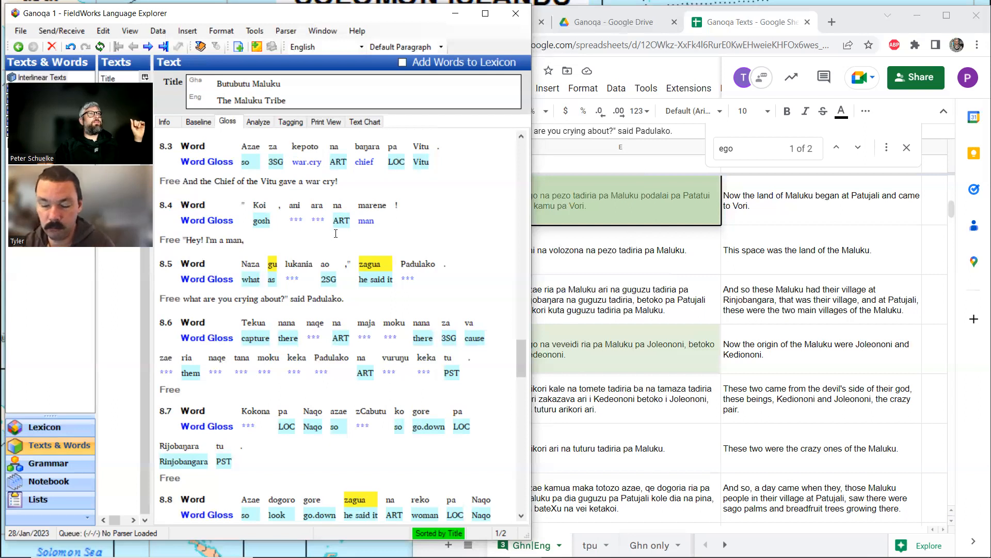
# Step: Start a new lexicon entry for "Padulako" in line 8.5 from the analysis view, with the gloss Padulako
pyautogui.click(415, 271)
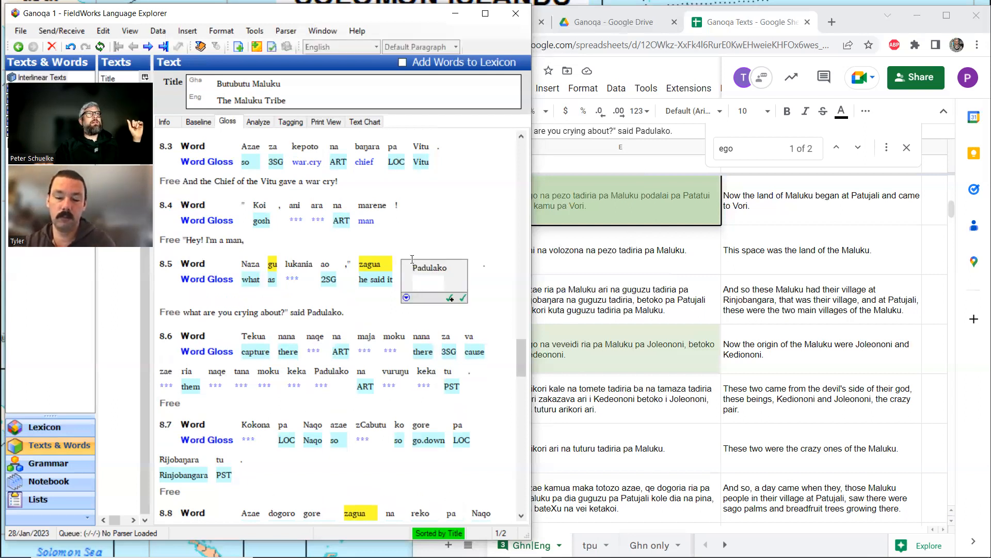
pyautogui.click(258, 122)
pyautogui.click(294, 372)
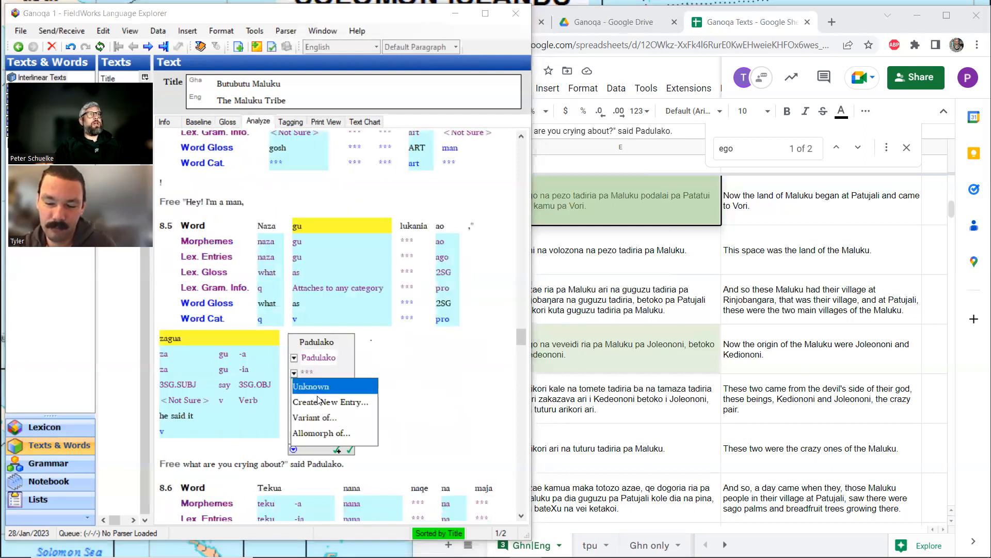
pyautogui.click(318, 402)
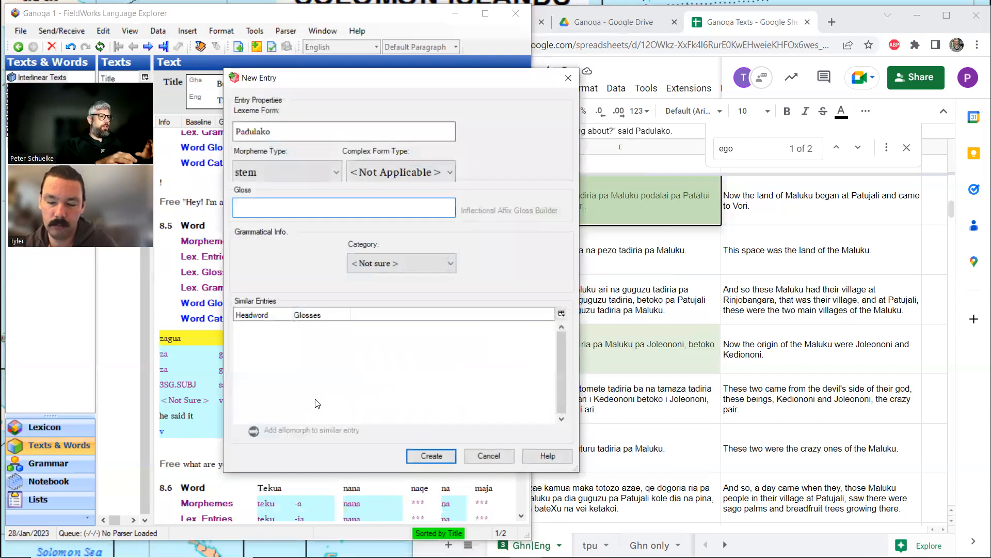
pyautogui.write('Padulako')
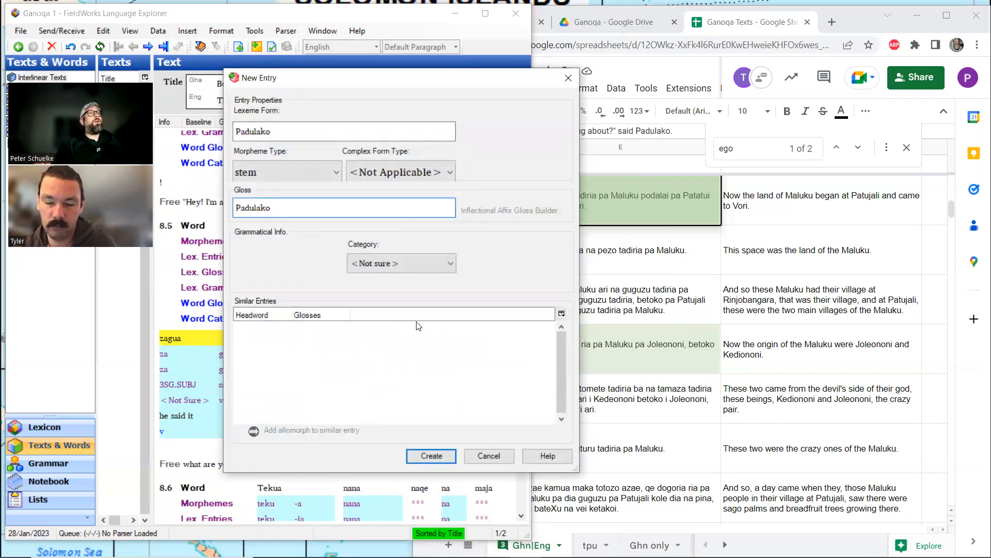
# Step: Set the new Padulako entry's category to Proper Noun, under Noun, and create the entry
pyautogui.click(424, 259)
pyautogui.scroll(1, 411, 325)
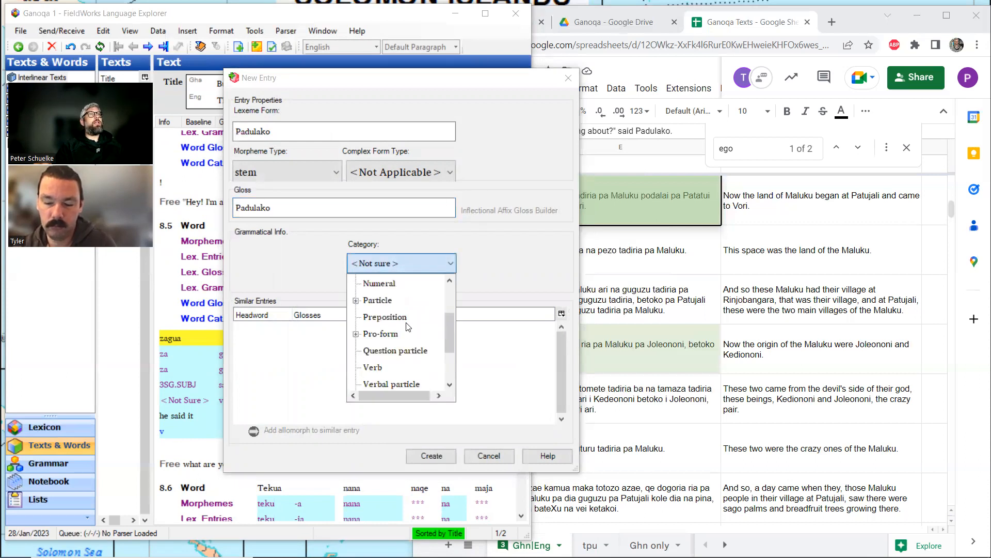
pyautogui.scroll(1, 408, 325)
pyautogui.scroll(-1, 385, 323)
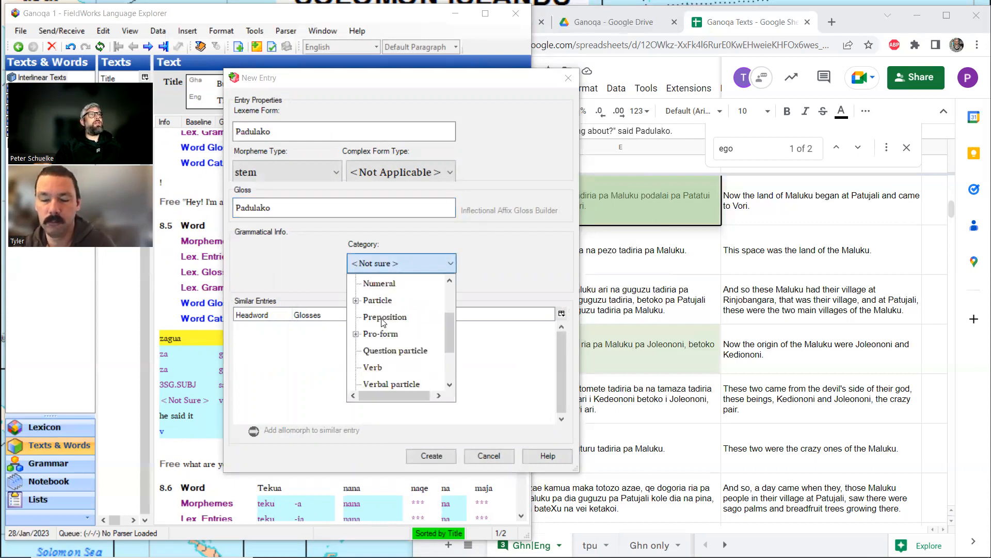
pyautogui.scroll(1, 372, 317)
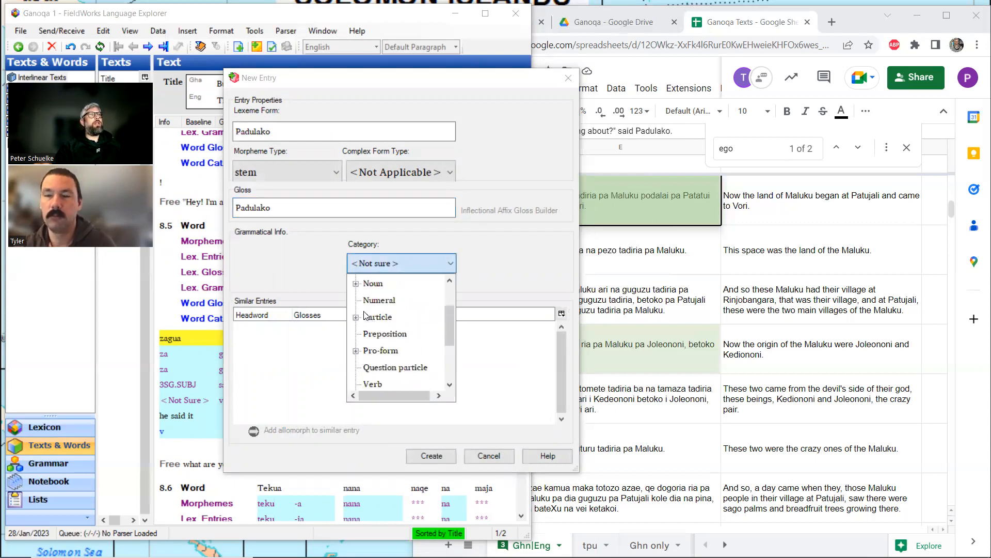
pyautogui.click(355, 285)
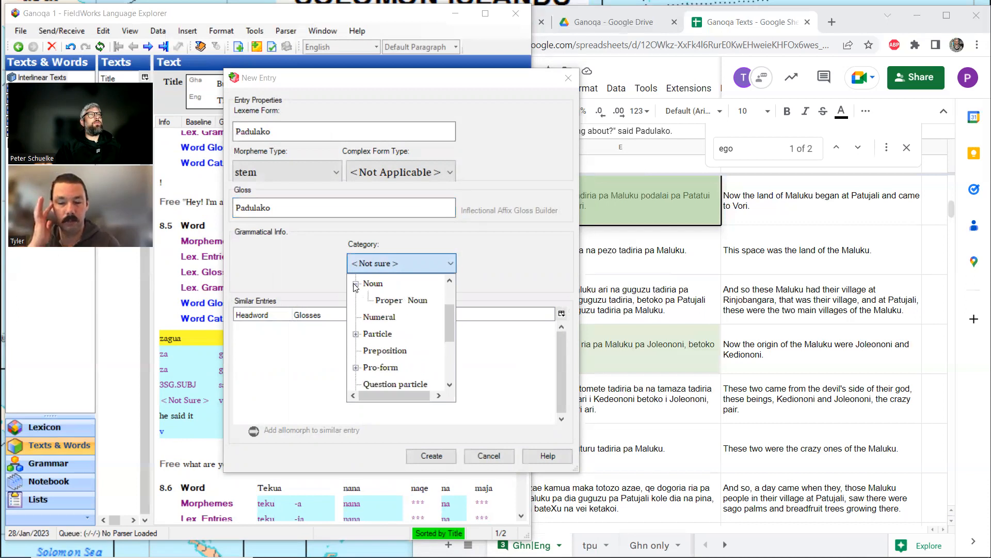
pyautogui.click(404, 302)
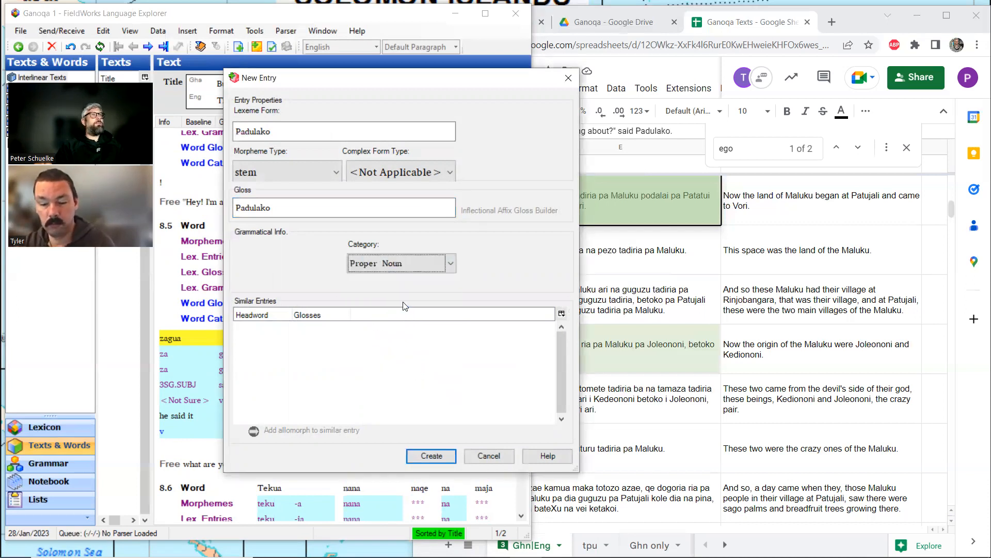
pyautogui.click(431, 455)
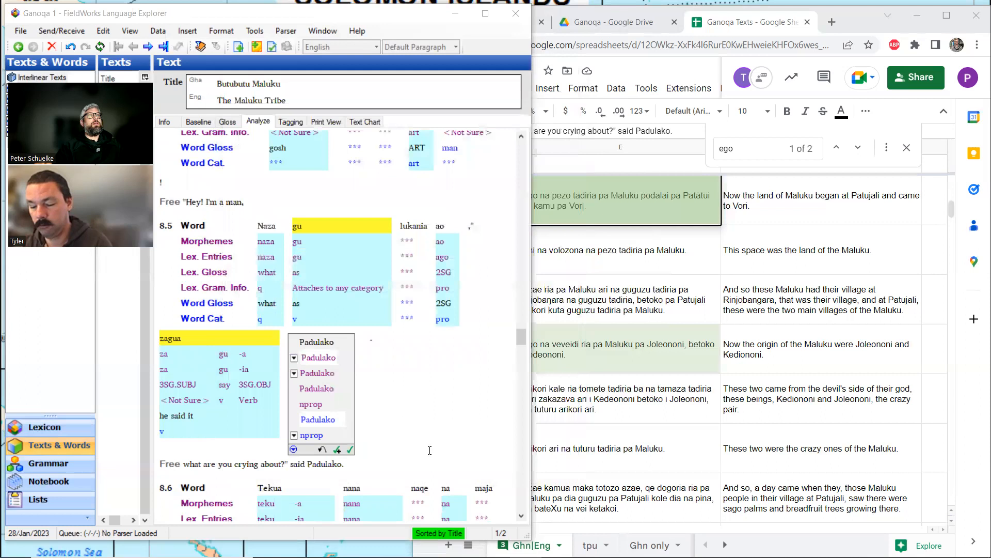
# Step: Return to the gloss view and leave the word "Padulako" for the free translation of line 8.5, keeping its gloss
pyautogui.click(234, 123)
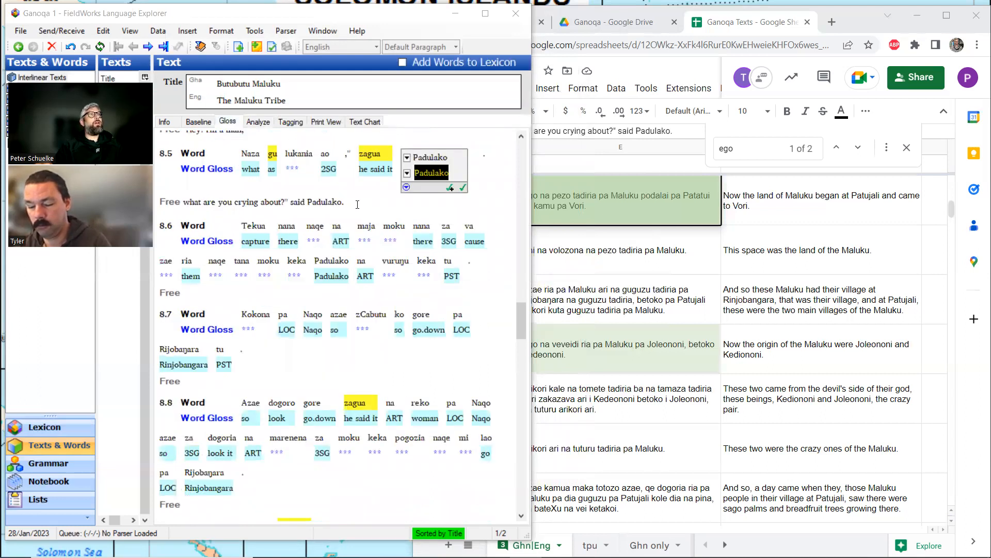
pyautogui.scroll(3, 358, 204)
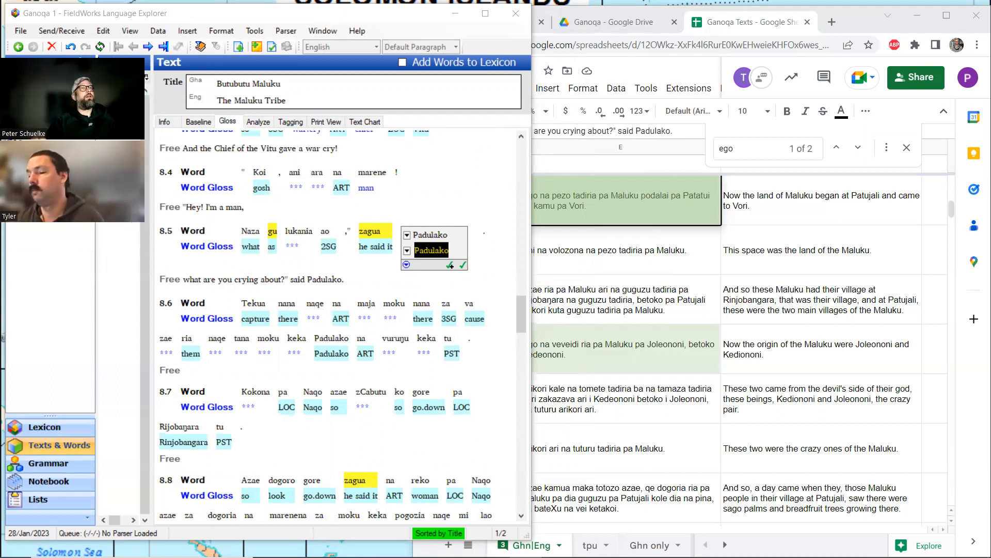
pyautogui.click(360, 284)
pyautogui.click(355, 266)
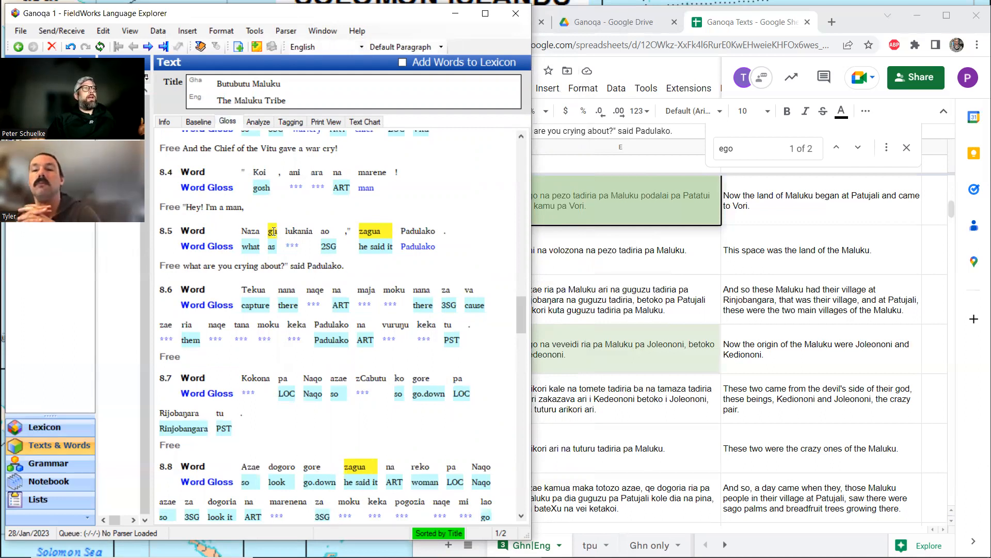
# Step: Give "lukania" in line 8.5 the word gloss "cry about", and return to the gloss view to keep it
pyautogui.click(303, 241)
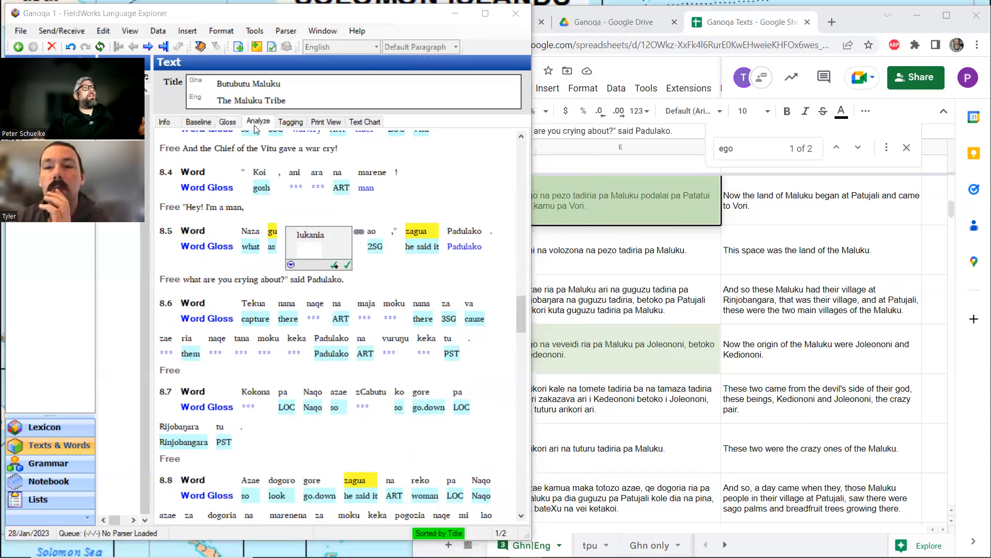
pyautogui.click(256, 126)
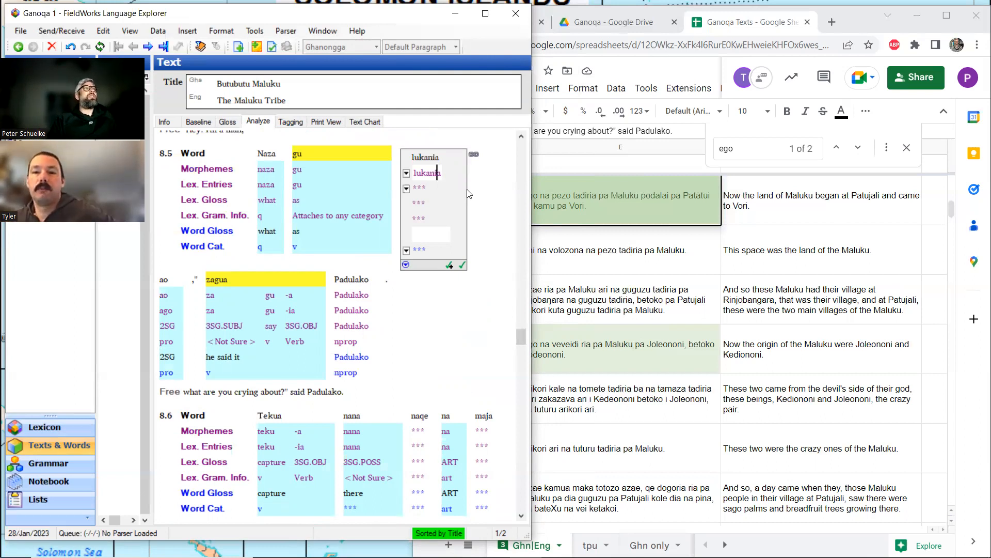
pyautogui.click(426, 232)
pyautogui.write('cry')
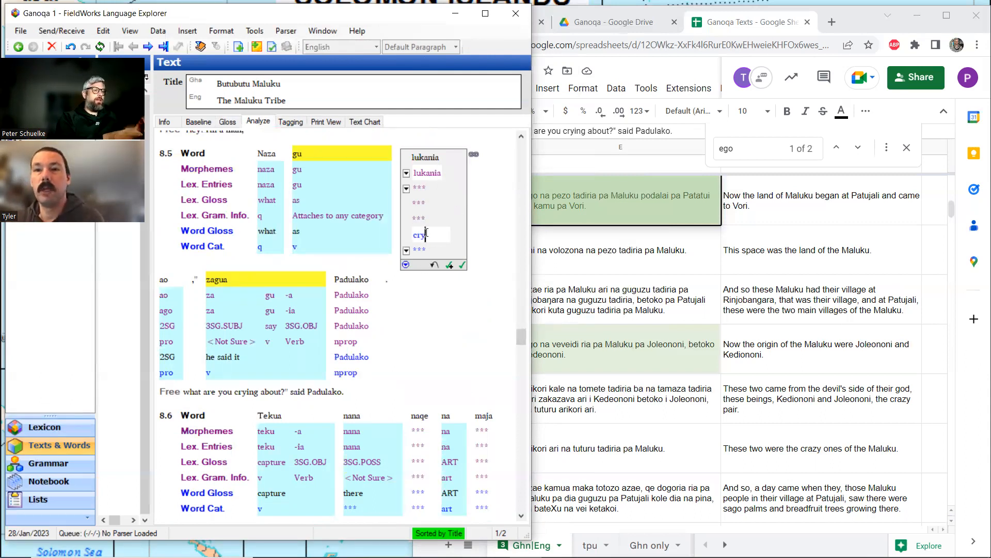
pyautogui.write(' about')
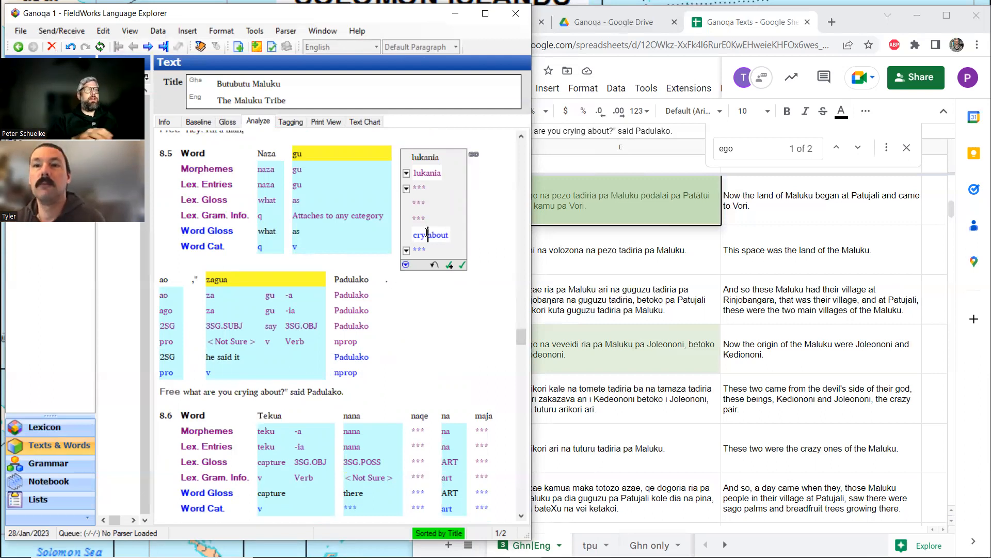
pyautogui.click(428, 234)
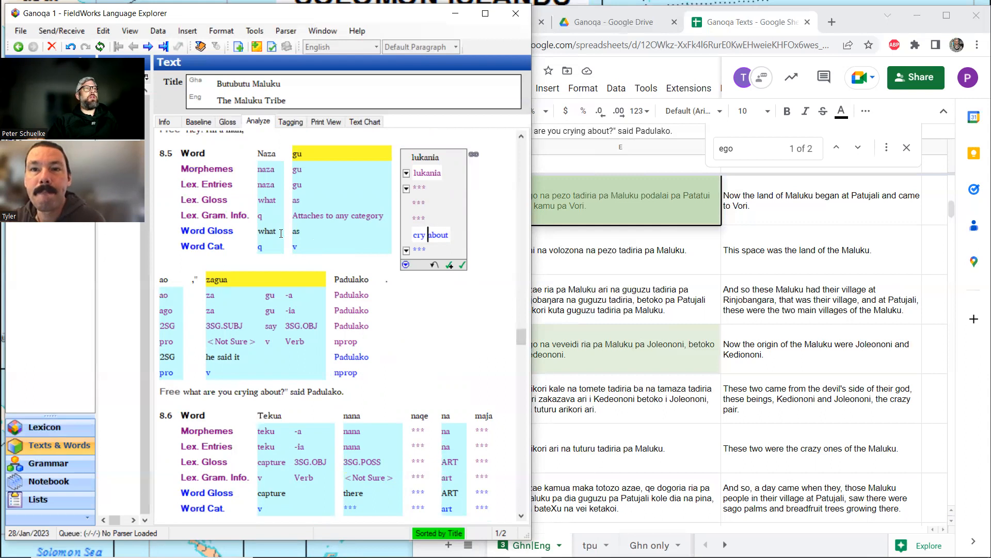
pyautogui.click(228, 122)
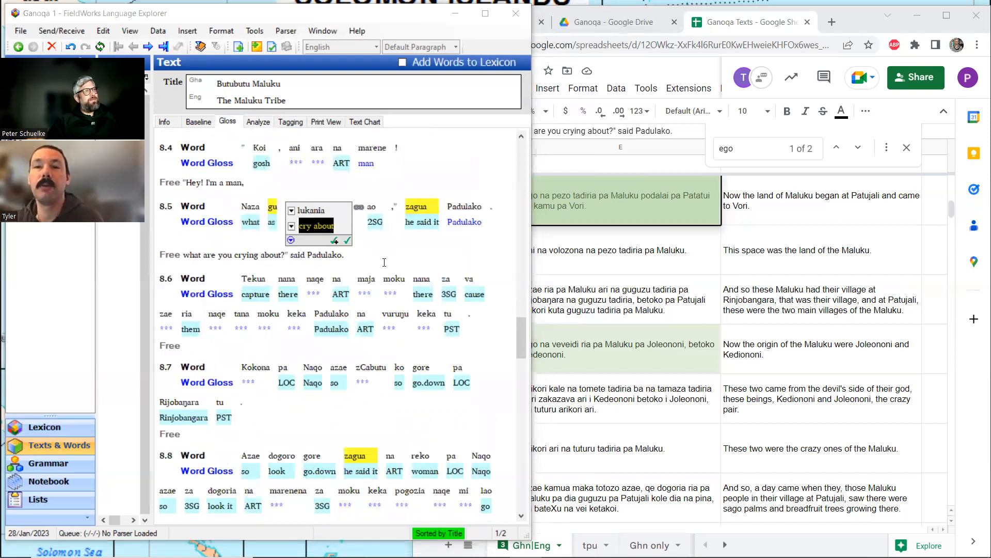
pyautogui.click(353, 254)
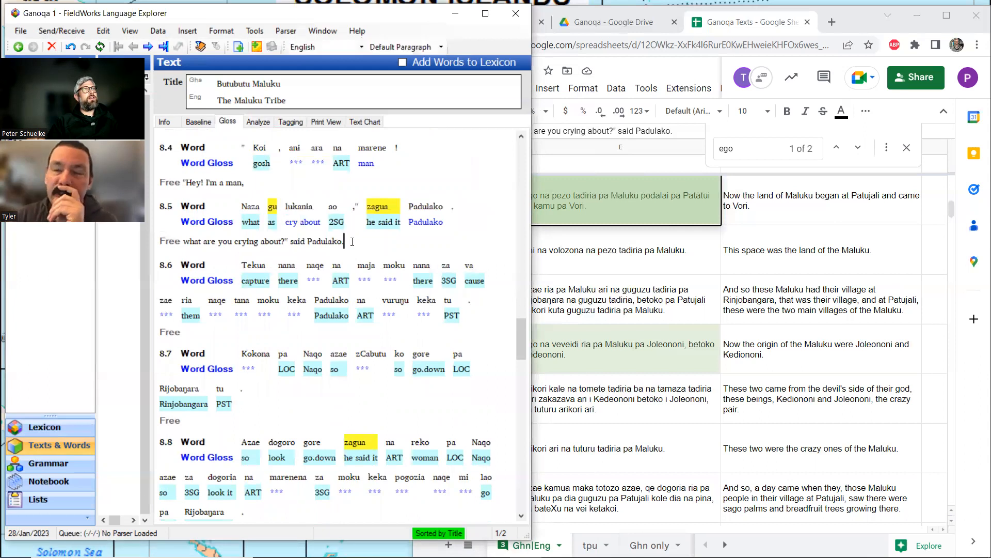
# Step: Open the Concordance and search the Ghanongga baseline text for "ara"
pyautogui.scroll(3, 285, 263)
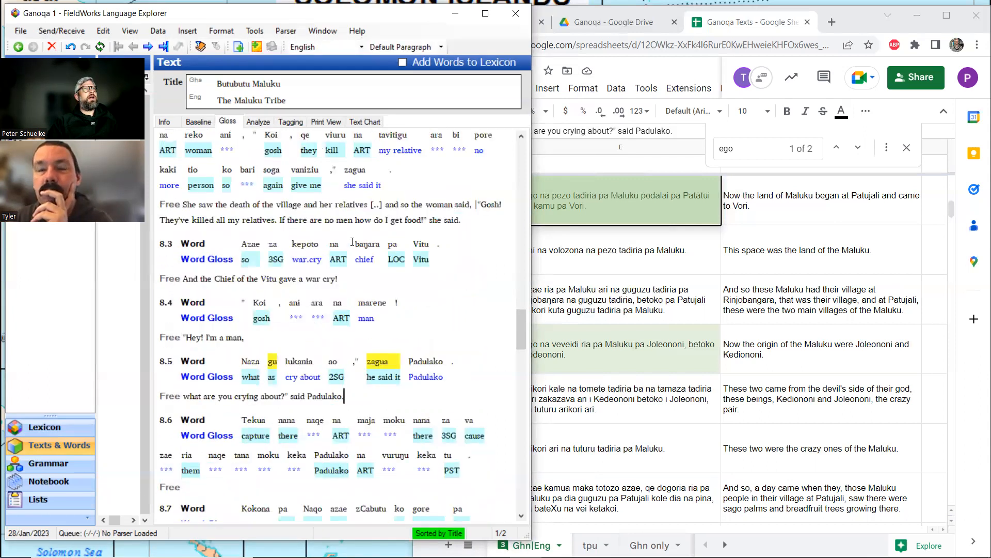
pyautogui.click(256, 263)
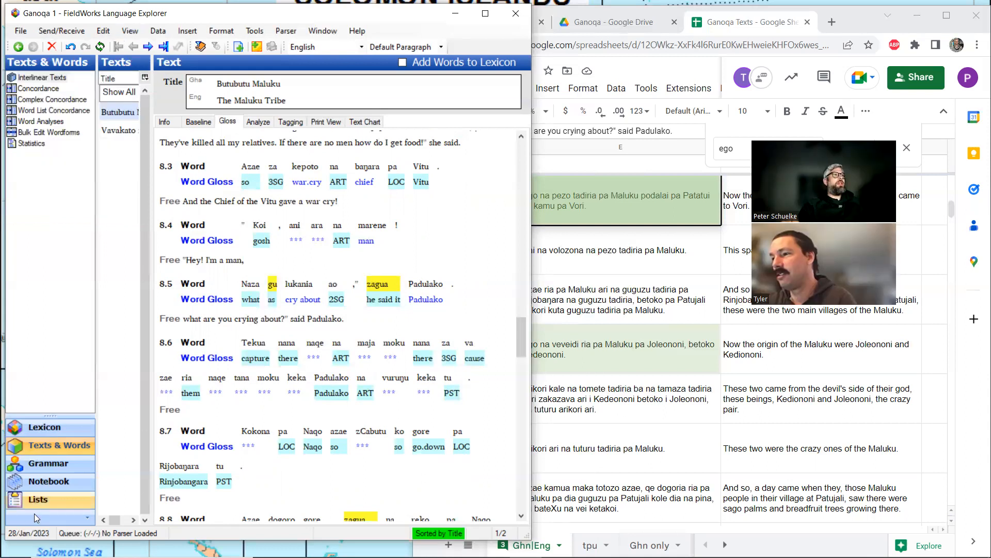
pyautogui.click(52, 89)
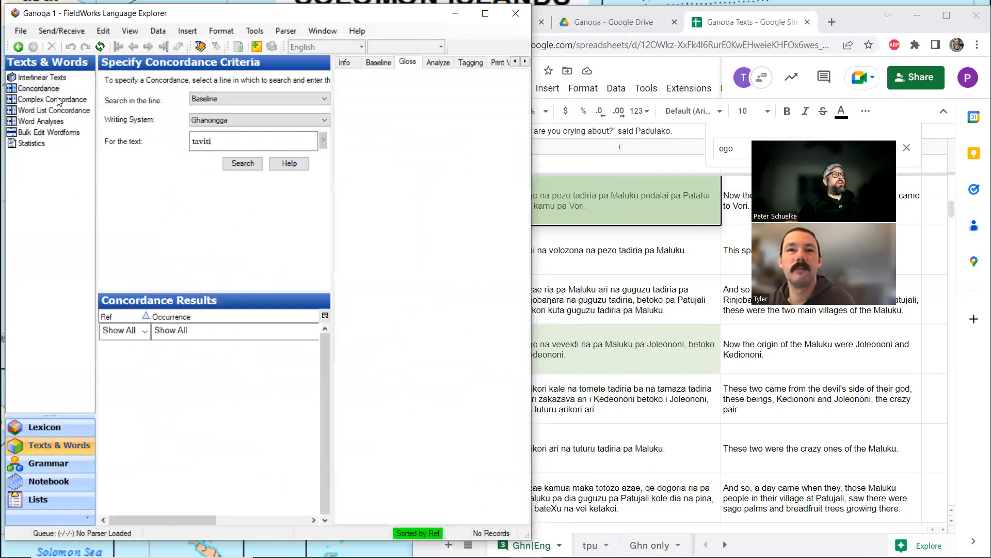
pyautogui.click(237, 136)
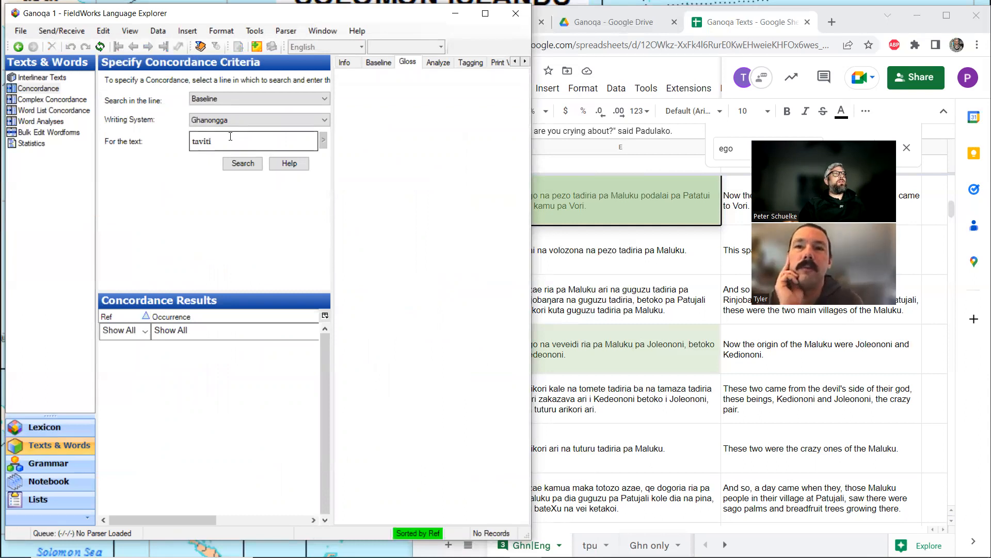
pyautogui.moveTo(230, 137); pyautogui.dragTo(168, 141)
pyautogui.write('ara')
pyautogui.click(241, 163)
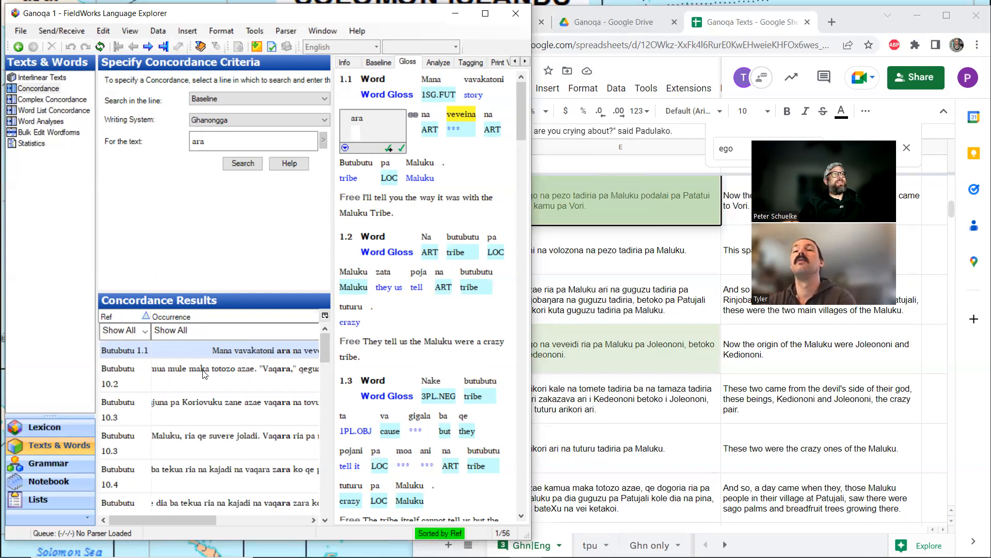
# Step: Narrow the concordance search to the separate word "ara" by adding a space before and after it
pyautogui.click(230, 141)
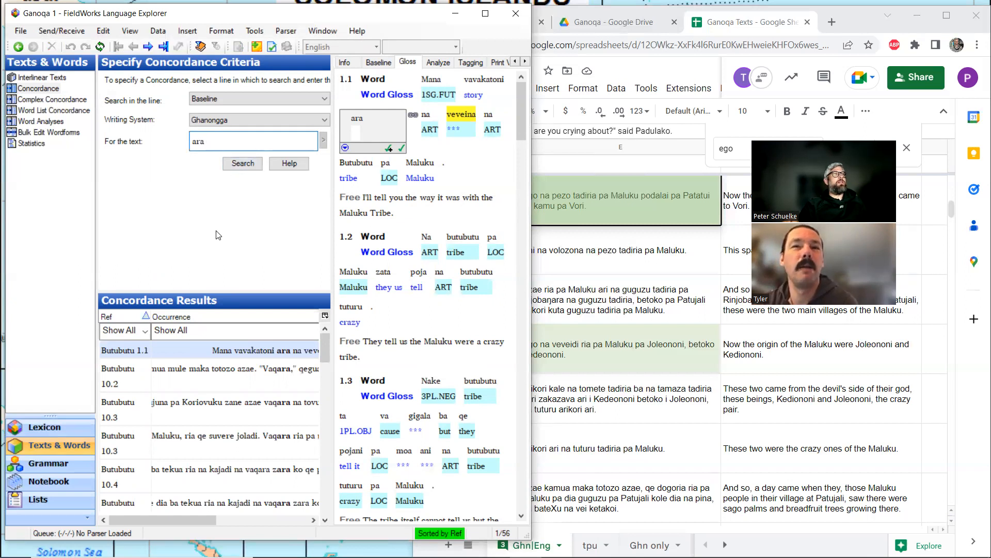
pyautogui.click(243, 166)
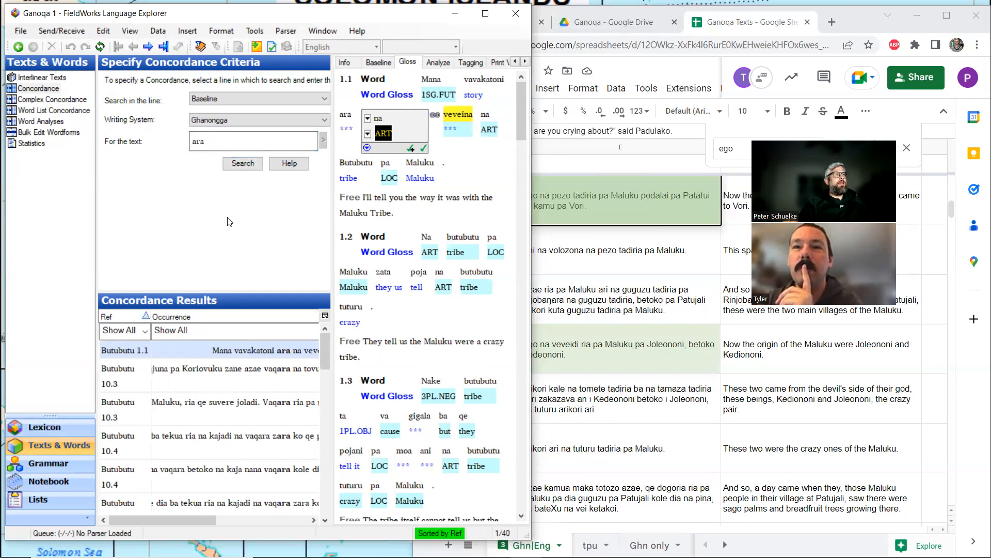
pyautogui.click(196, 142)
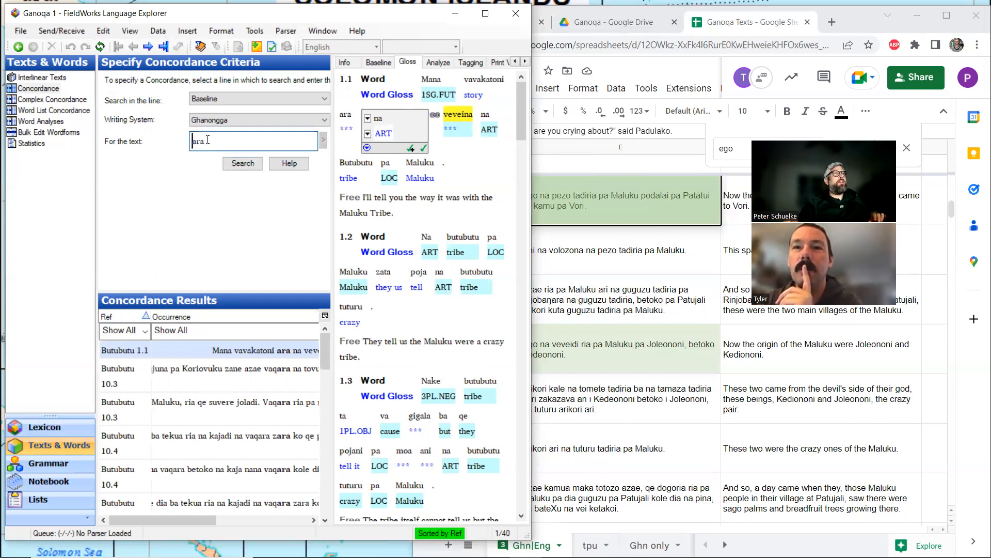
pyautogui.click(237, 164)
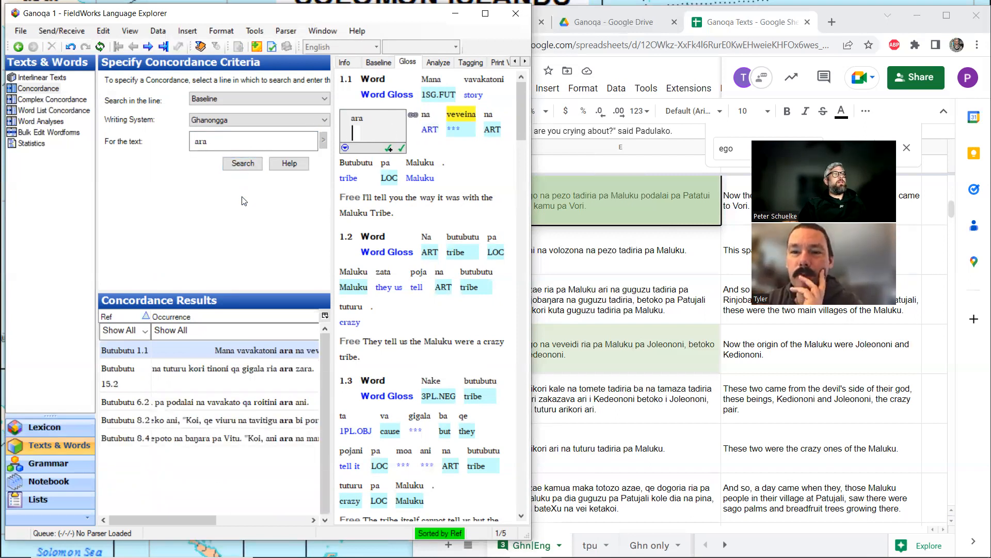
pyautogui.click(226, 137)
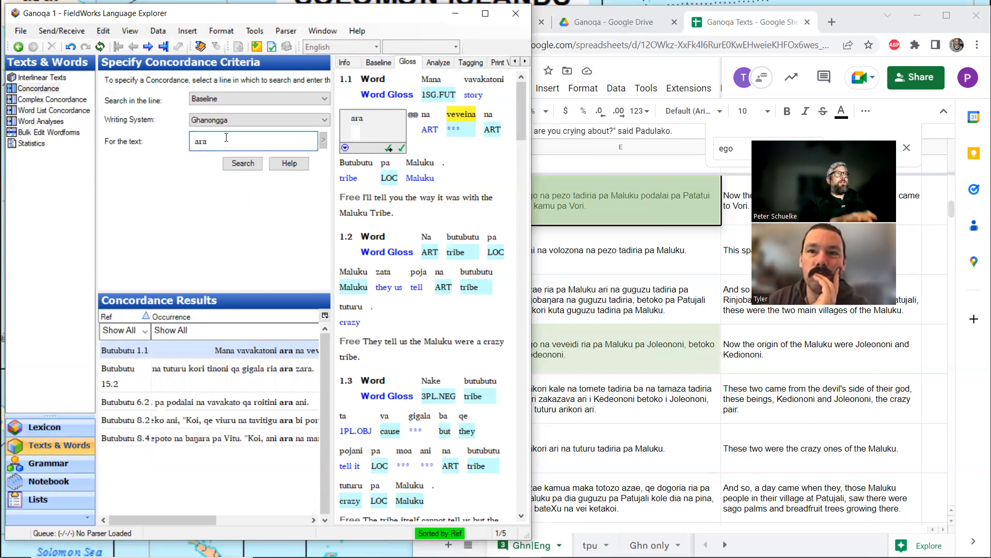
pyautogui.click(246, 162)
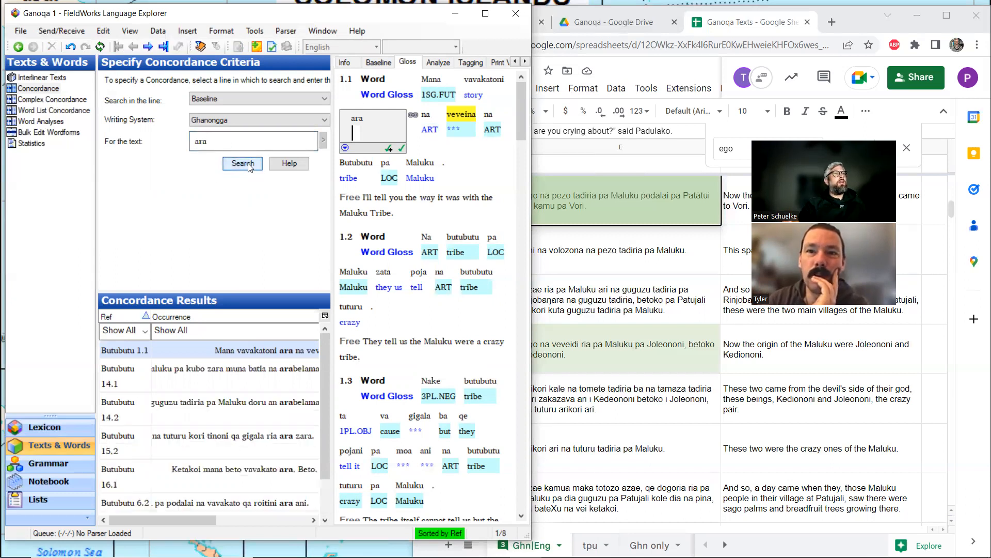
pyautogui.click(248, 166)
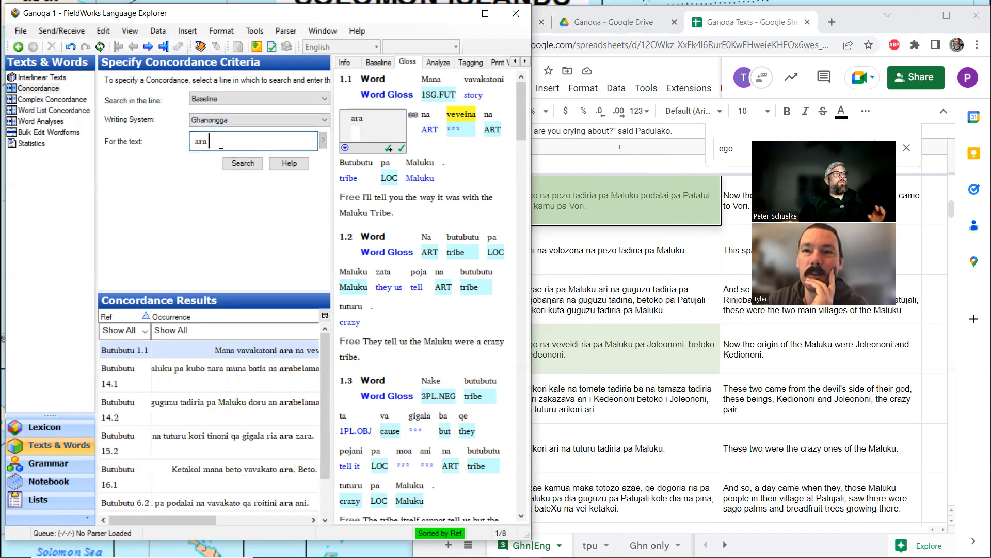
pyautogui.click(236, 164)
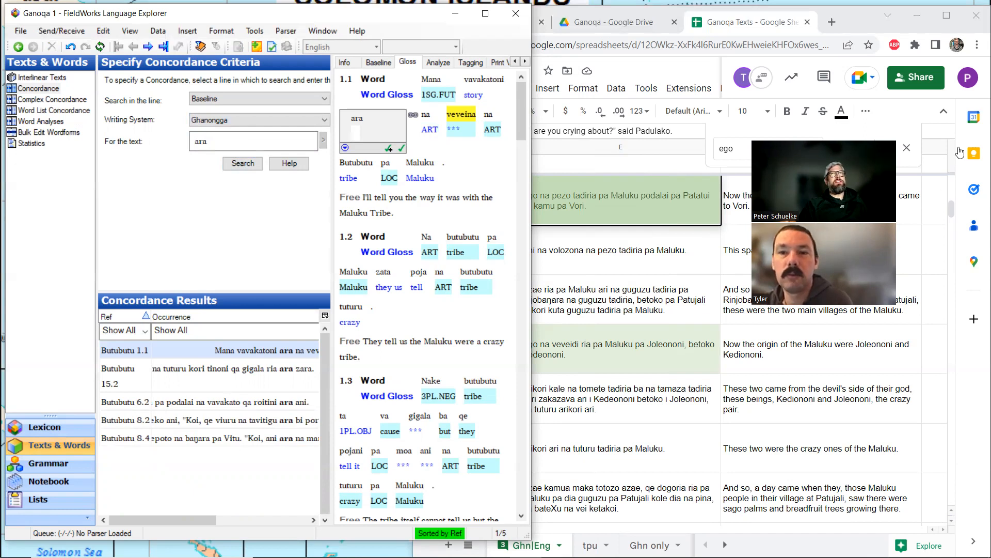
# Step: Open the "ara" occurrence in line 15.2 and find its row in the Google Sheets text by searching for "kori tinoni"
pyautogui.click(188, 371)
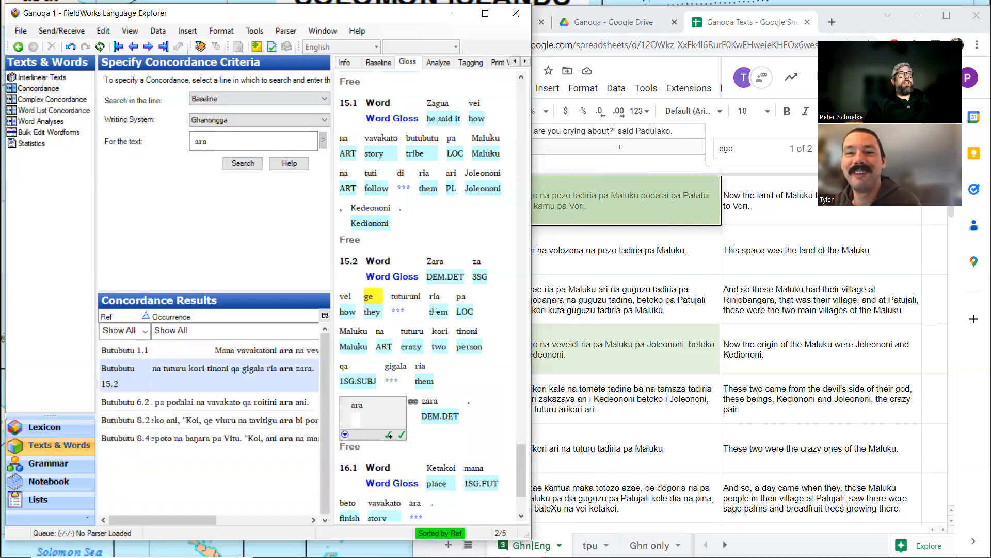
pyautogui.click(723, 343)
pyautogui.scroll(-4, 722, 341)
pyautogui.scroll(-13, 723, 340)
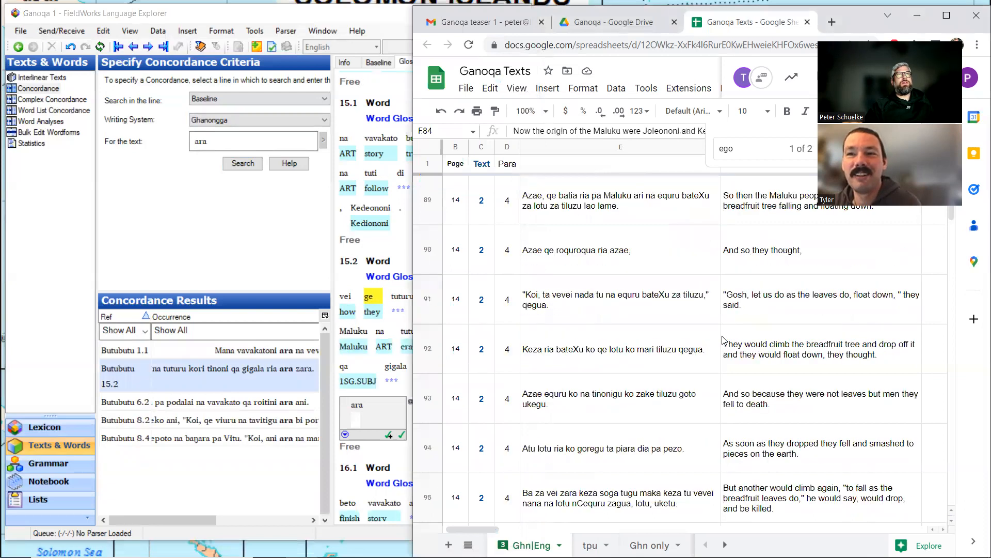
pyautogui.scroll(-4, 723, 341)
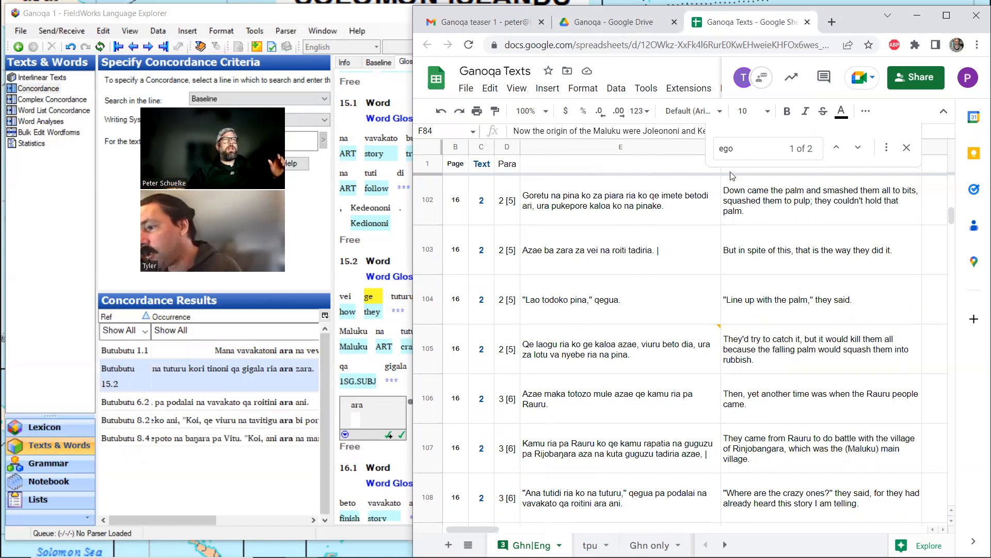
pyautogui.click(715, 145)
pyautogui.write('ko')
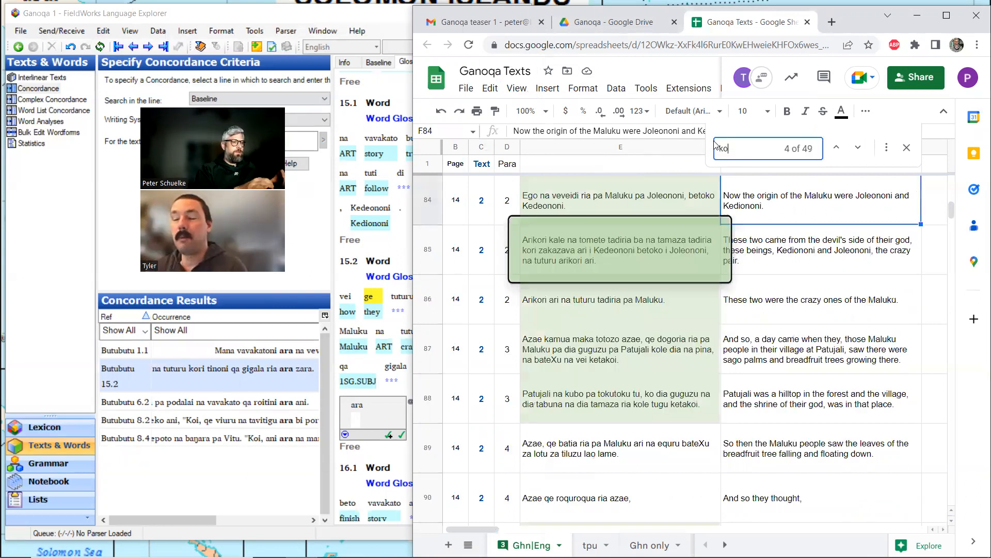
pyautogui.write('ri tinoni')
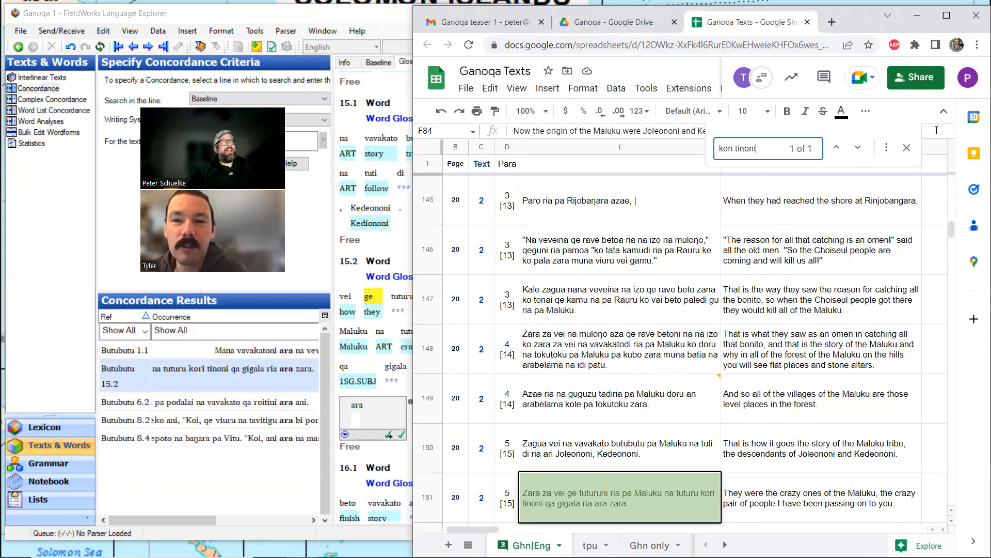
pyautogui.click(910, 148)
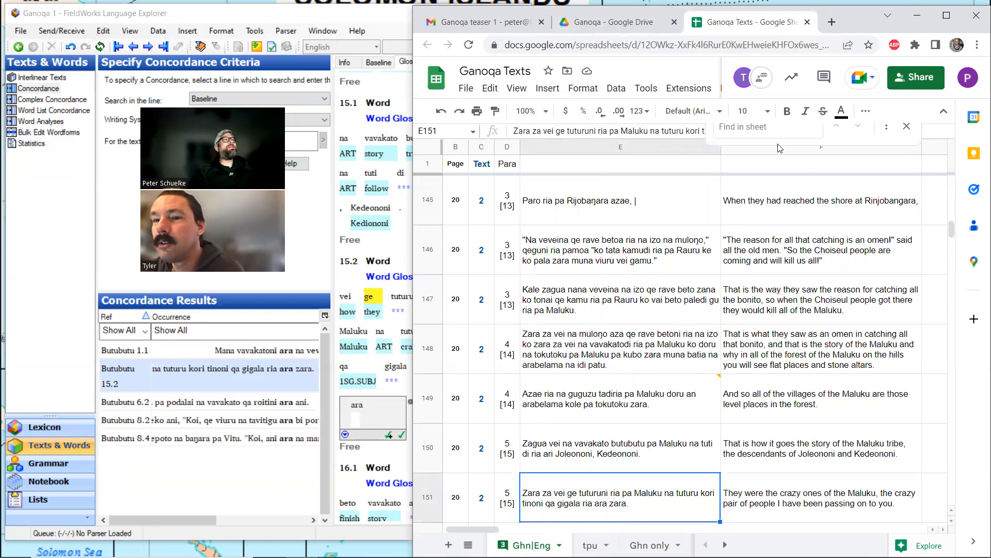
# Step: Switch back to FieldWorks and examine the "ara" occurrences in lines 6.2, 8.2, 8.4, 1.1 and 15.2 in context
pyautogui.click(83, 7)
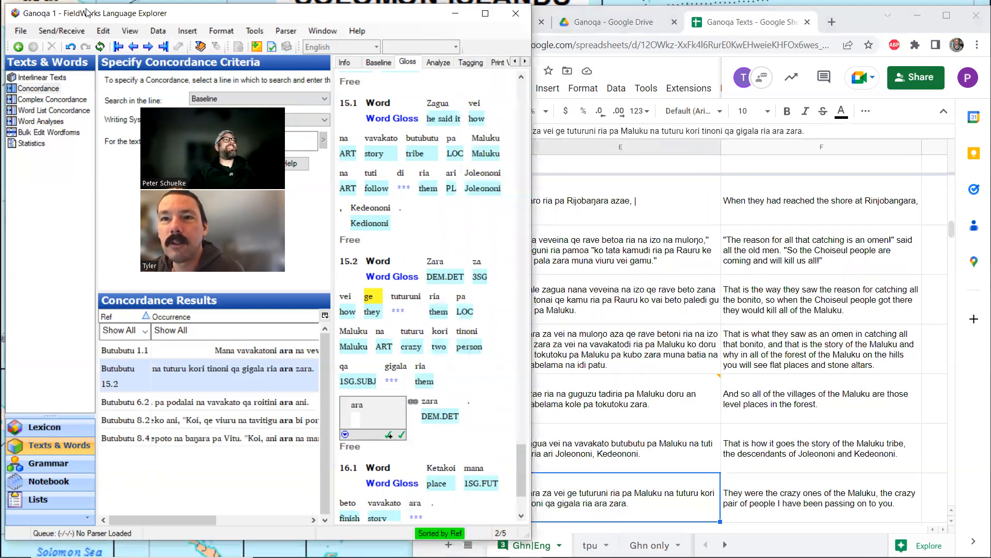
pyautogui.click(178, 402)
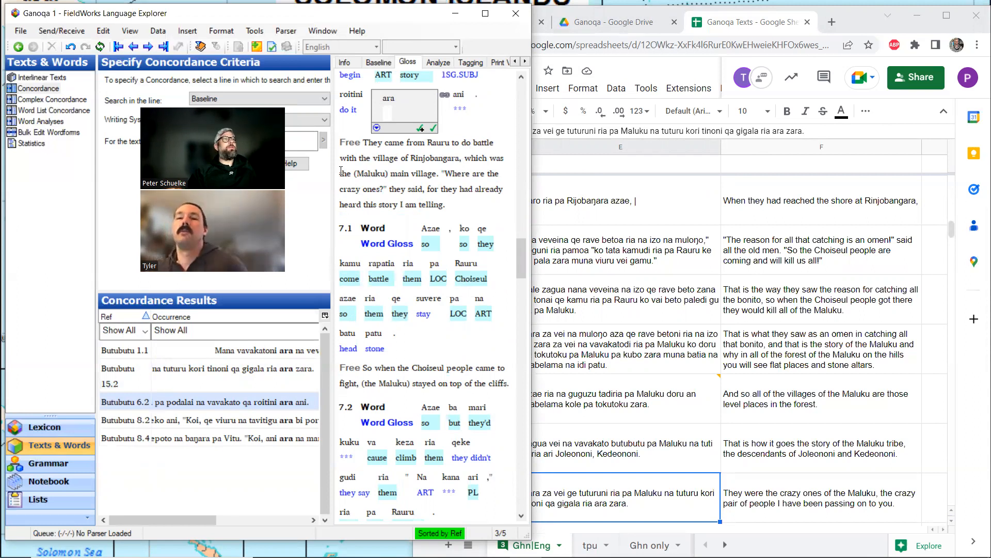
pyautogui.click(246, 422)
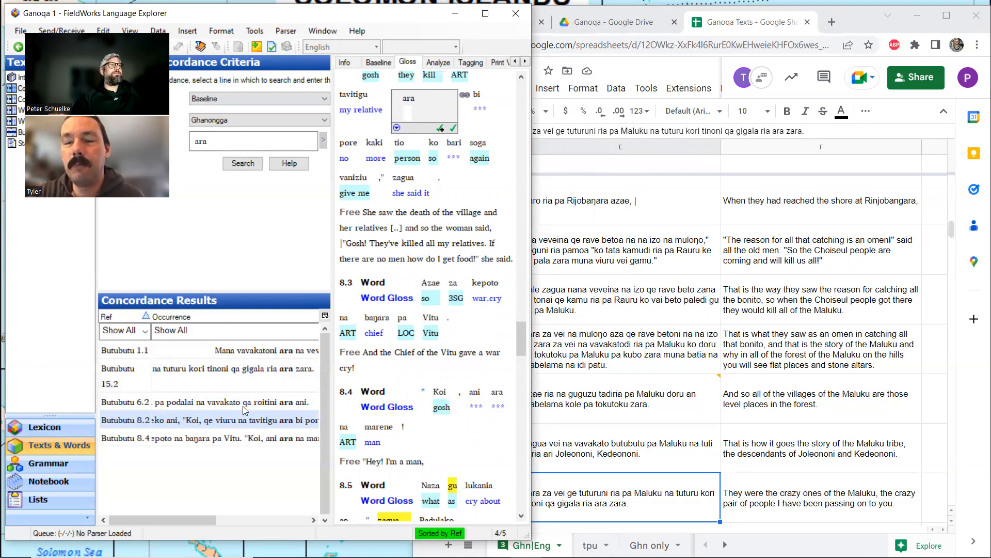
pyautogui.click(246, 438)
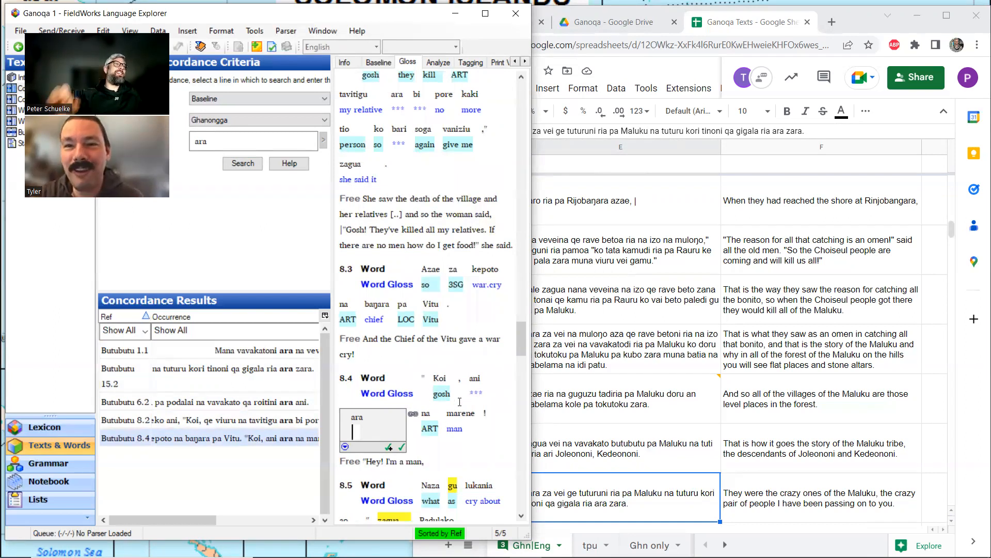
pyautogui.click(234, 351)
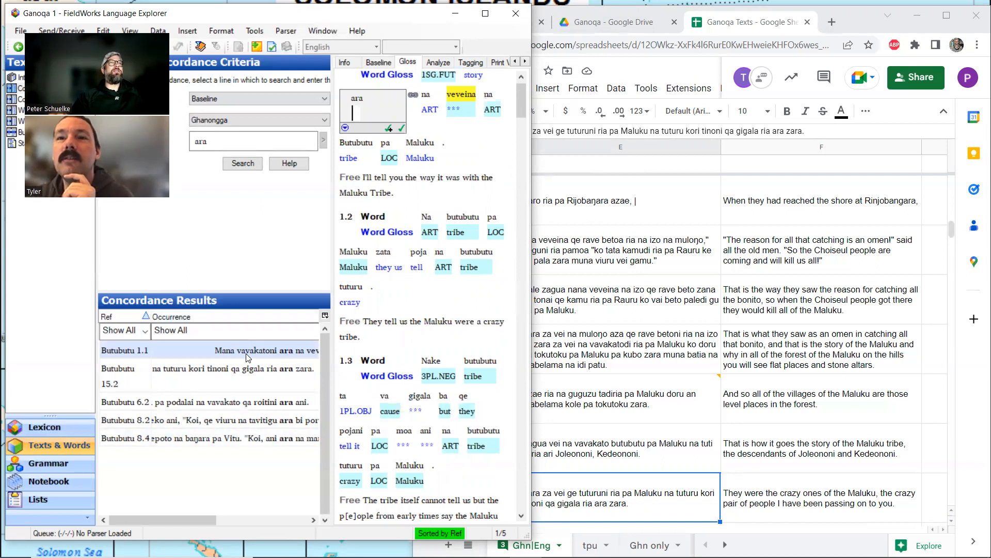
pyautogui.click(235, 380)
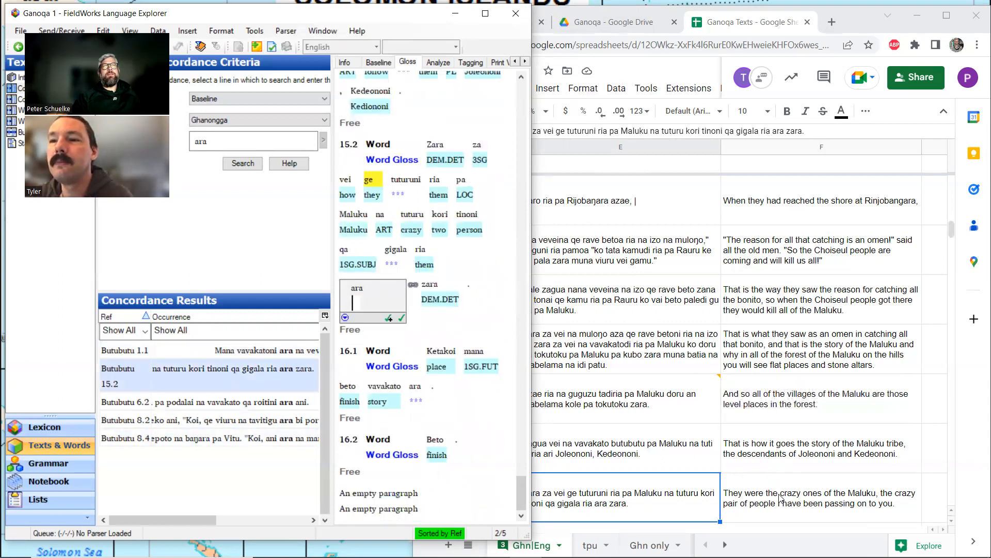
# Step: Compare line 15.2 with its English translation in Google Sheets, and recheck "ara" in lines 6.2, 8.2 and 8.4 in FieldWorks
pyautogui.click(650, 498)
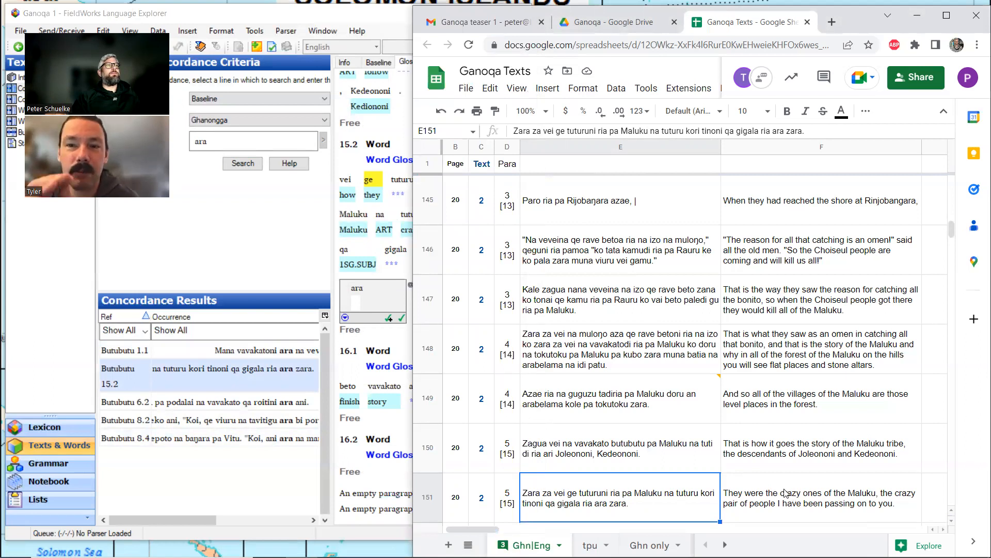
pyautogui.moveTo(577, 422)
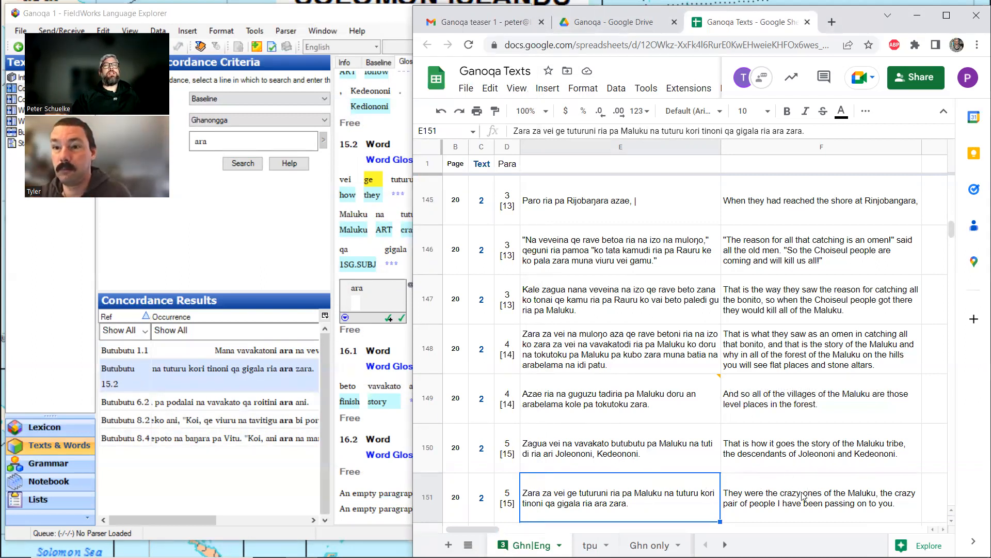
pyautogui.click(171, 403)
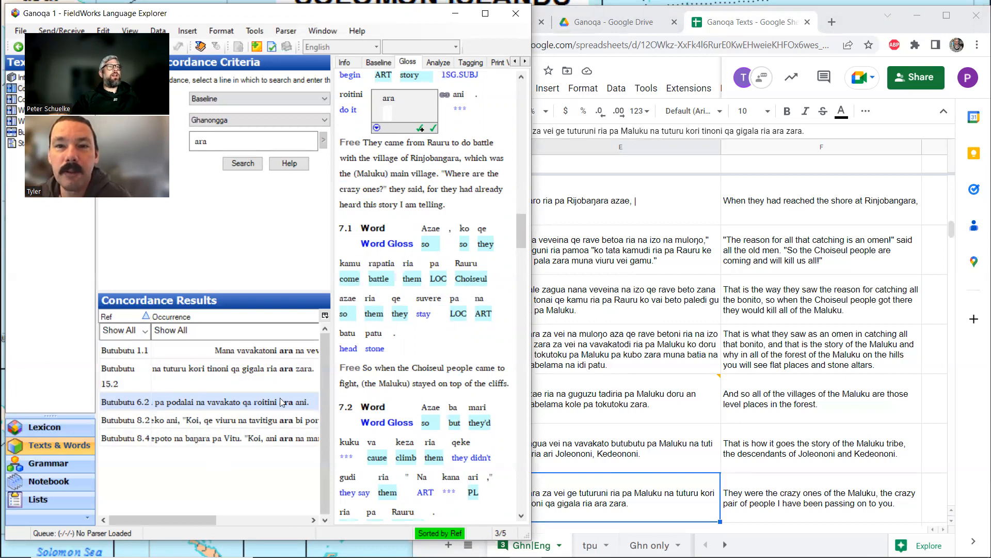
pyautogui.click(216, 418)
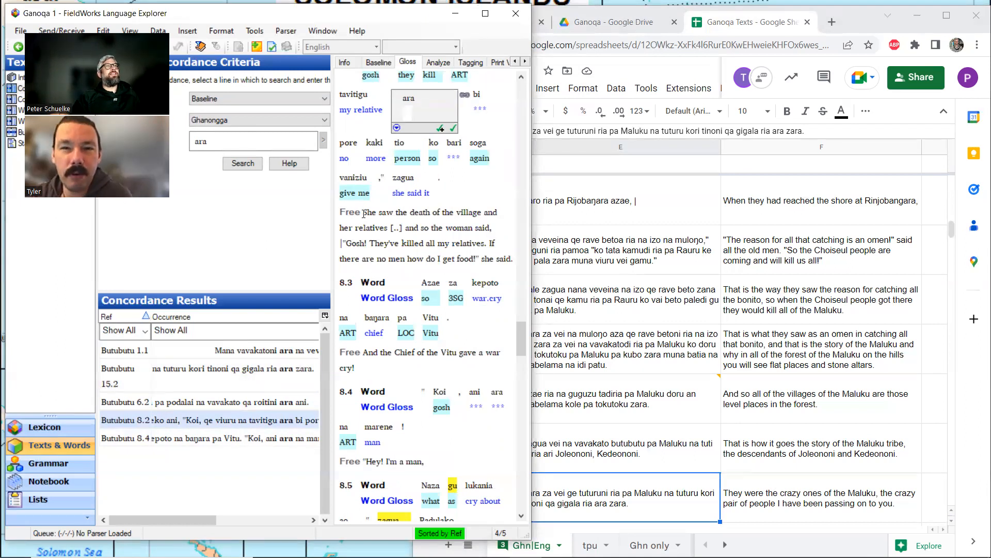
pyautogui.click(250, 442)
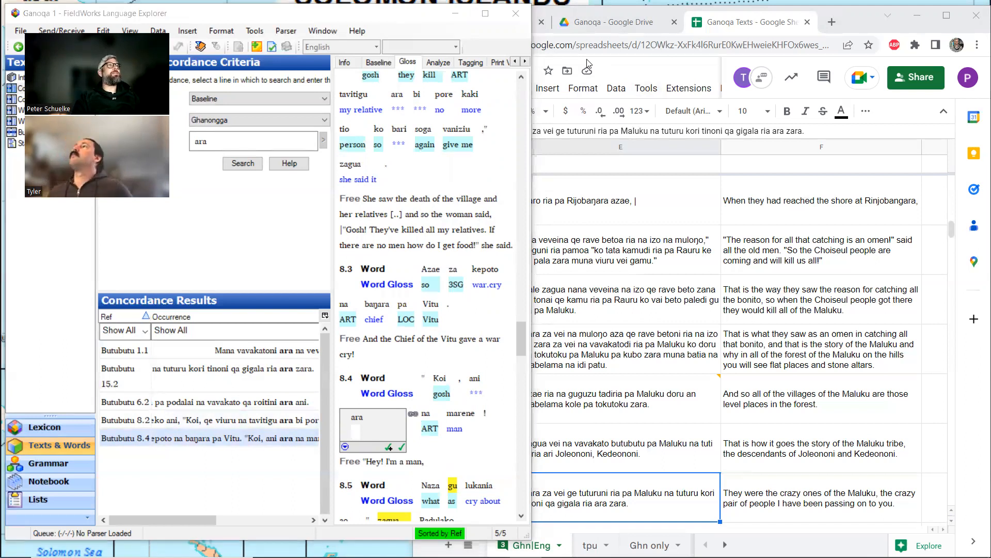
# Step: Look through the first-person singular pronouns in the Lexicon and open the entry "qa"
pyautogui.moveTo(113, 24); pyautogui.dragTo(203, 107)
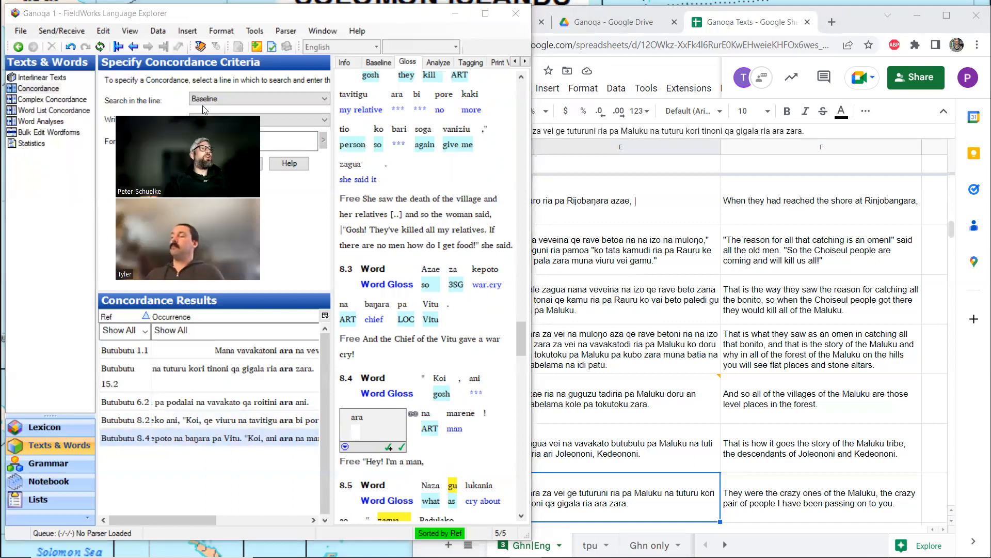
pyautogui.click(45, 427)
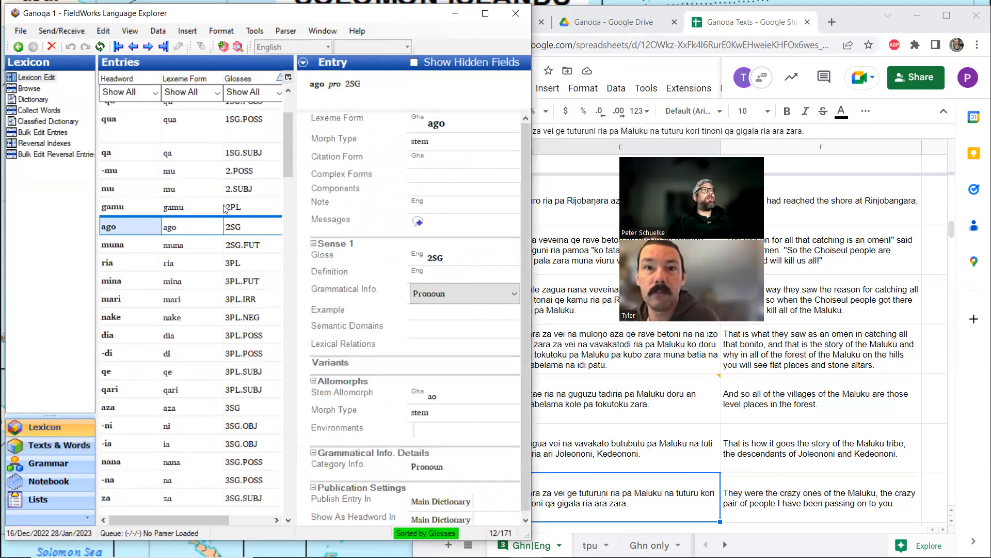
pyautogui.moveTo(288, 137); pyautogui.dragTo(290, 122)
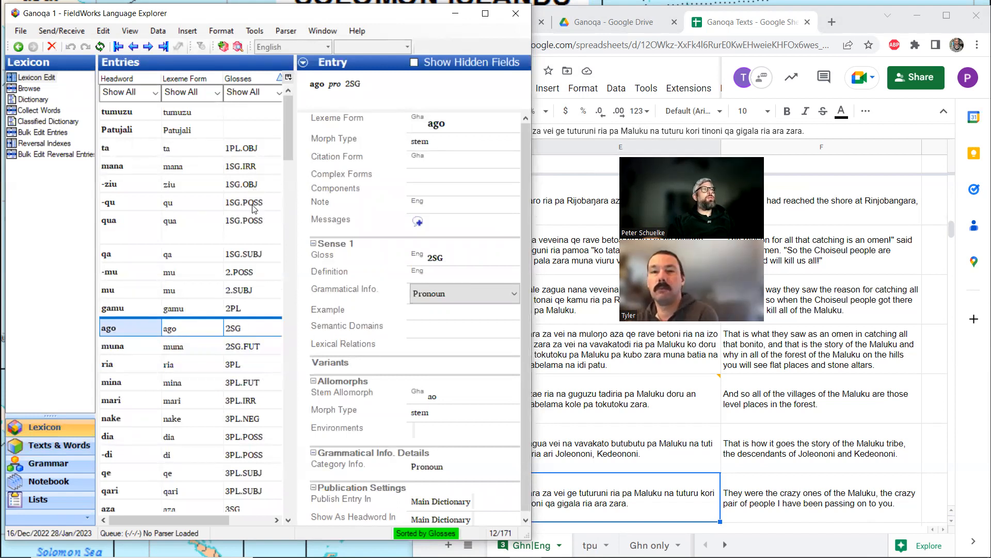
pyautogui.click(246, 255)
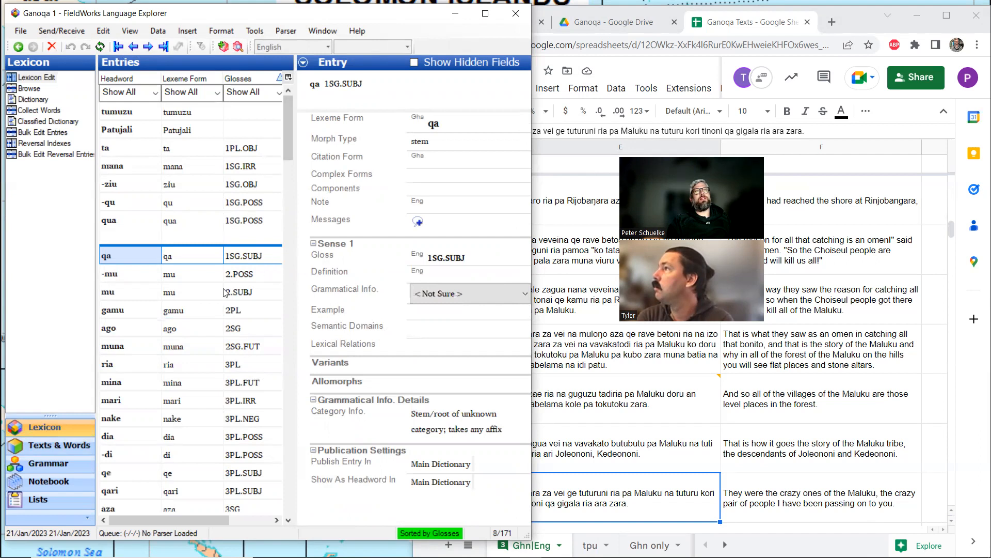
# Step: In the interlinear text's analysis of line 8.4, create a new lexicon entry for "ara" with gloss "1SG" and category Pro-form
pyautogui.click(64, 455)
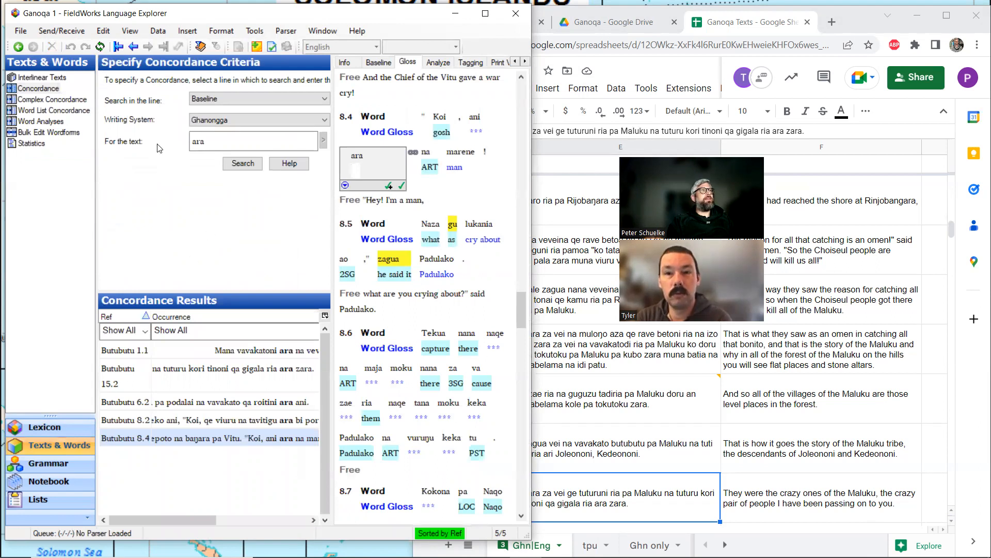
pyautogui.click(70, 77)
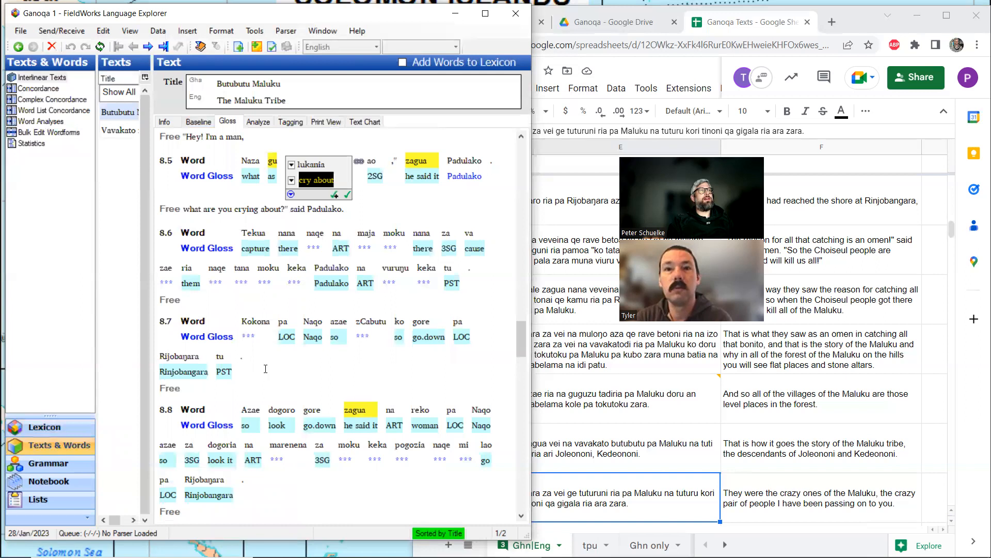
pyautogui.scroll(2, 267, 359)
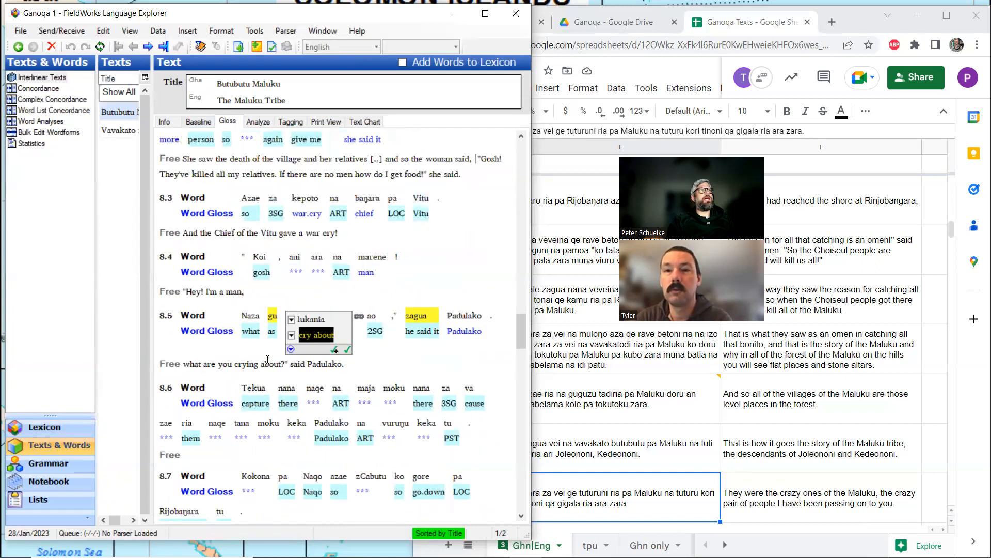
pyautogui.click(322, 262)
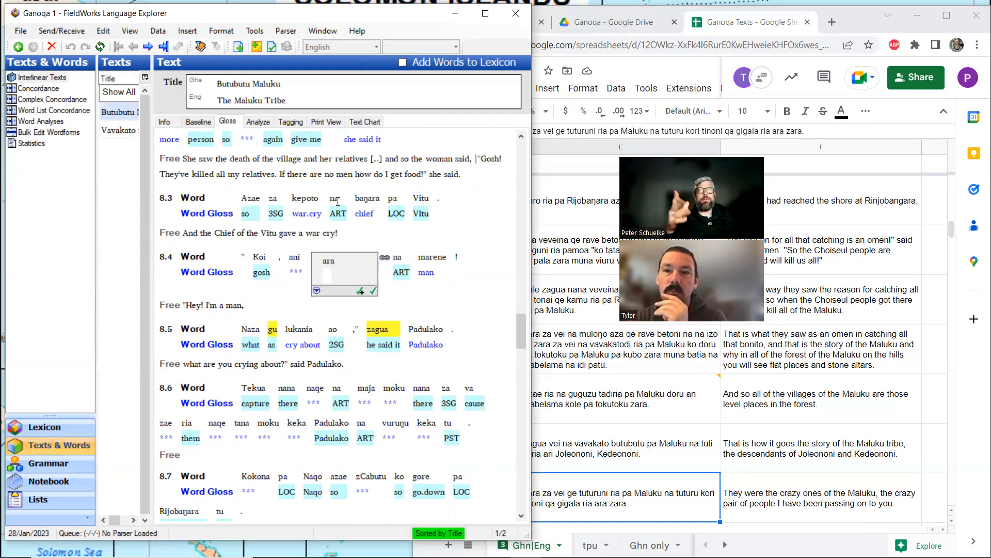
pyautogui.click(263, 125)
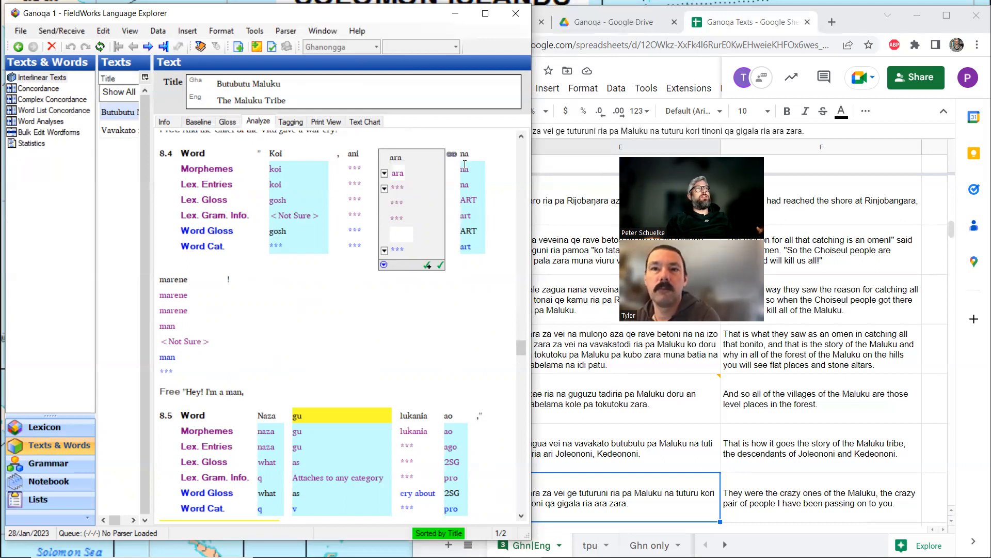
pyautogui.click(385, 189)
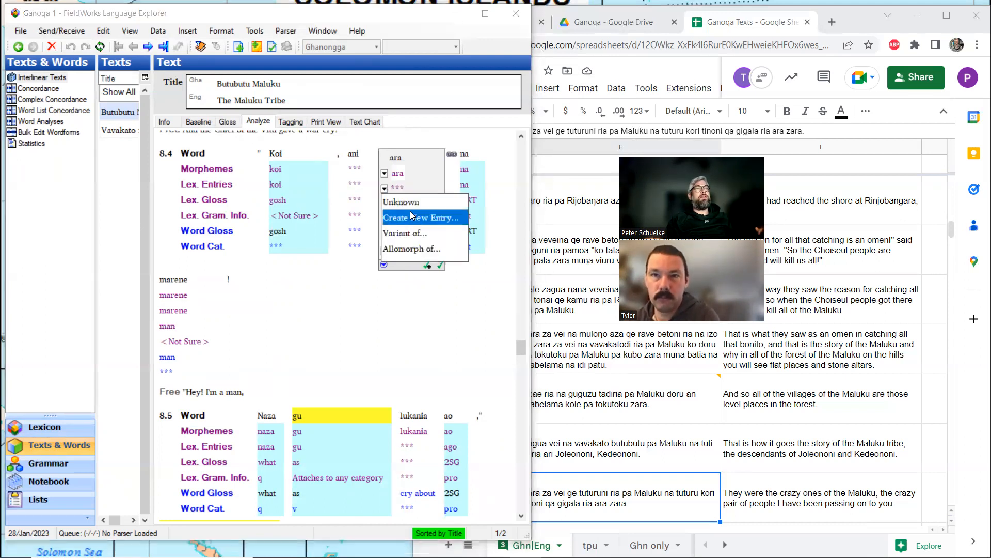
pyautogui.click(411, 216)
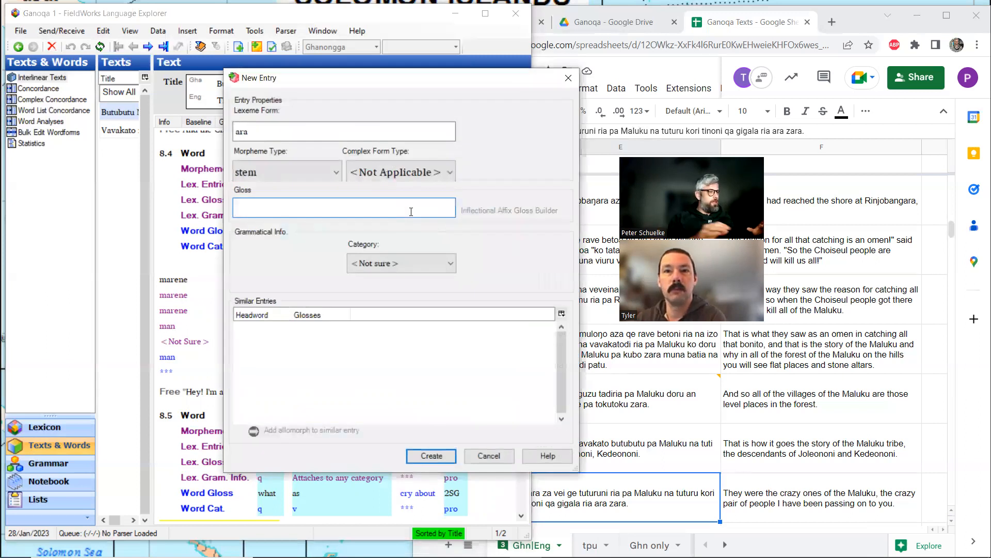
pyautogui.write('1')
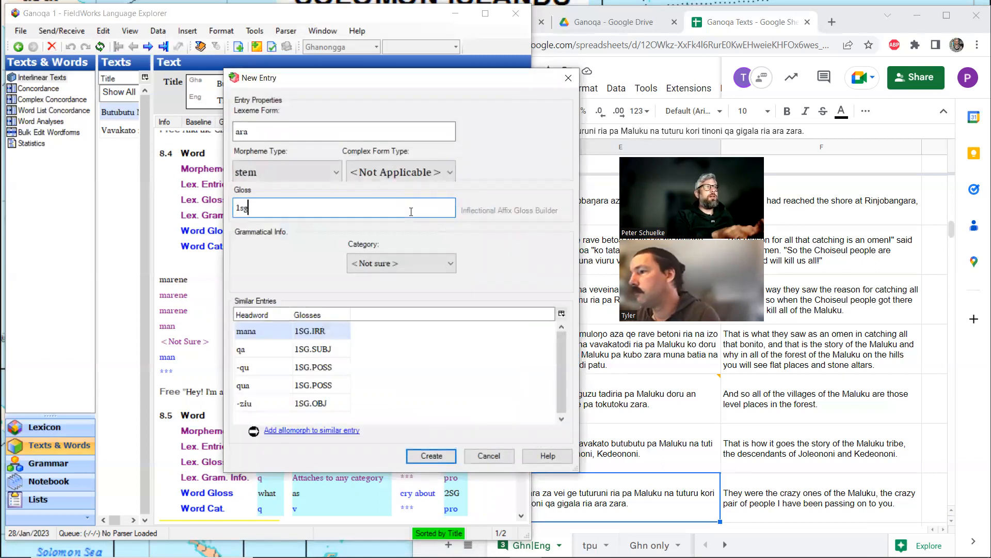
pyautogui.write('SG')
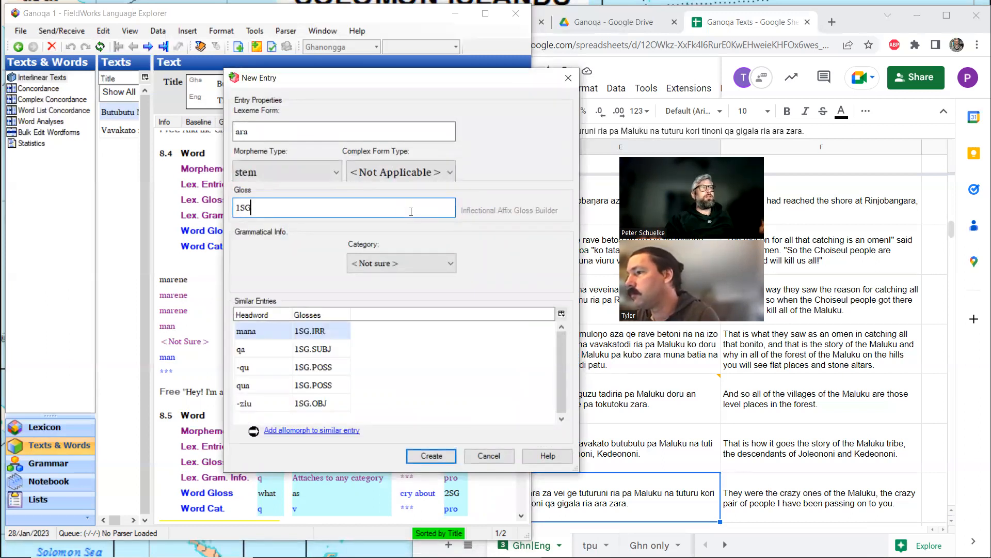
pyautogui.click(395, 266)
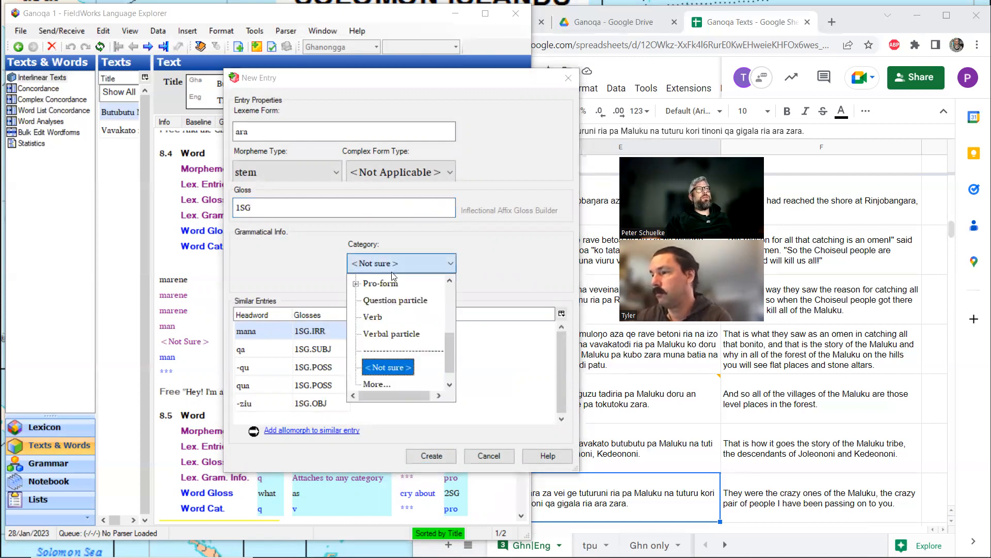
pyautogui.click(373, 284)
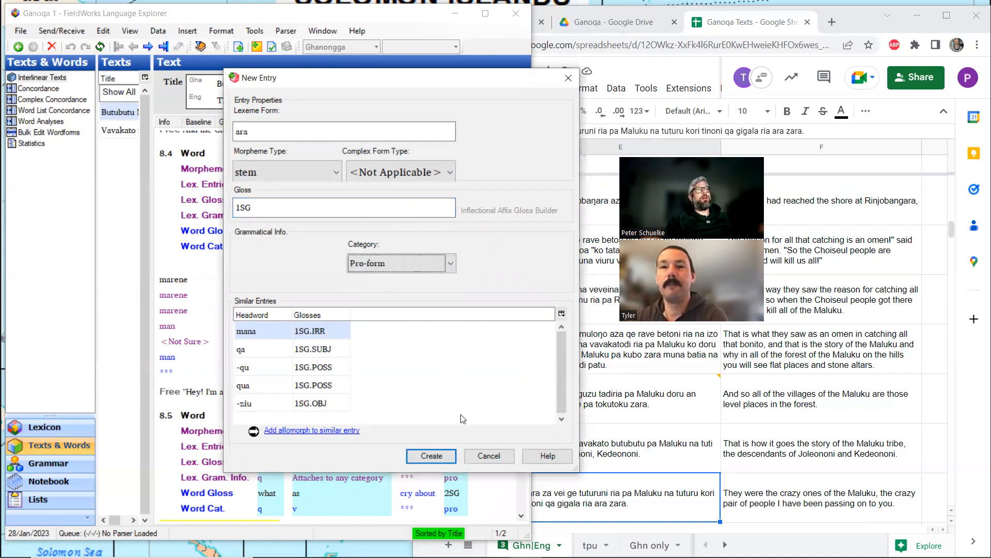
pyautogui.click(437, 456)
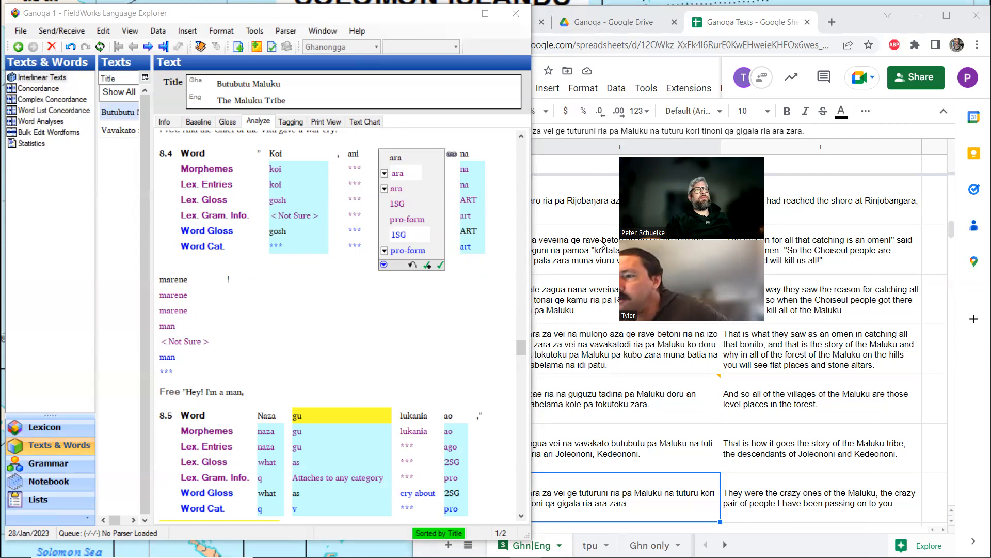
# Step: Run a Concordance search of the Ghanongga baseline for "ani"
pyautogui.click(46, 89)
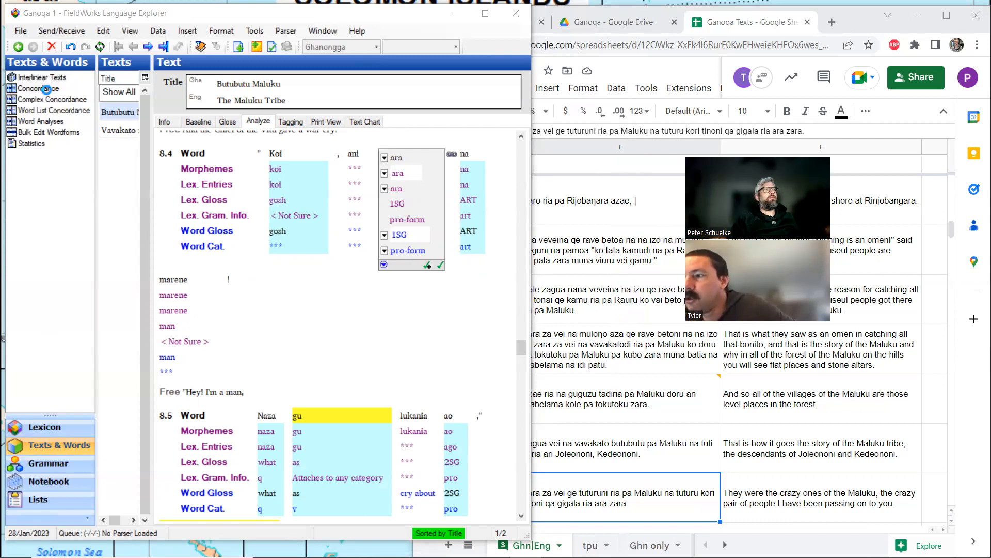
pyautogui.doubleClick(240, 139)
pyautogui.write('ani')
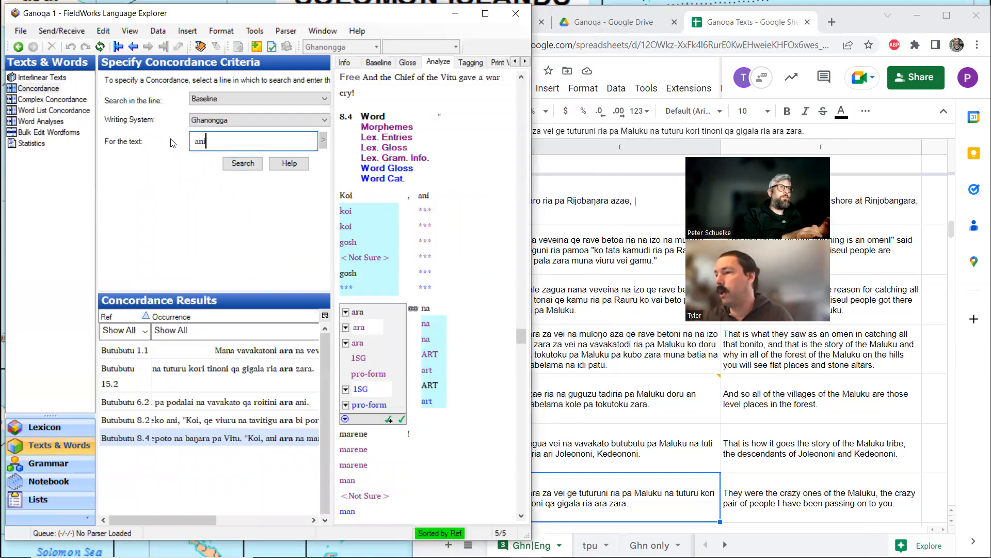
pyautogui.click(244, 163)
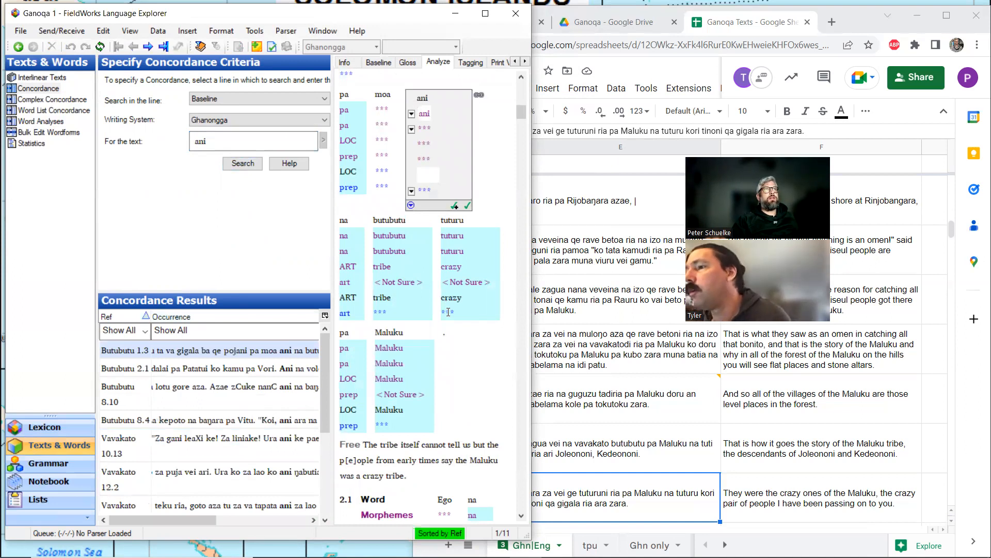
# Step: Examine "ani" in line 1.3 with word glosses and free translation only, and enlarge the list of concordance results
pyautogui.scroll(3, 448, 312)
pyautogui.scroll(2, 448, 312)
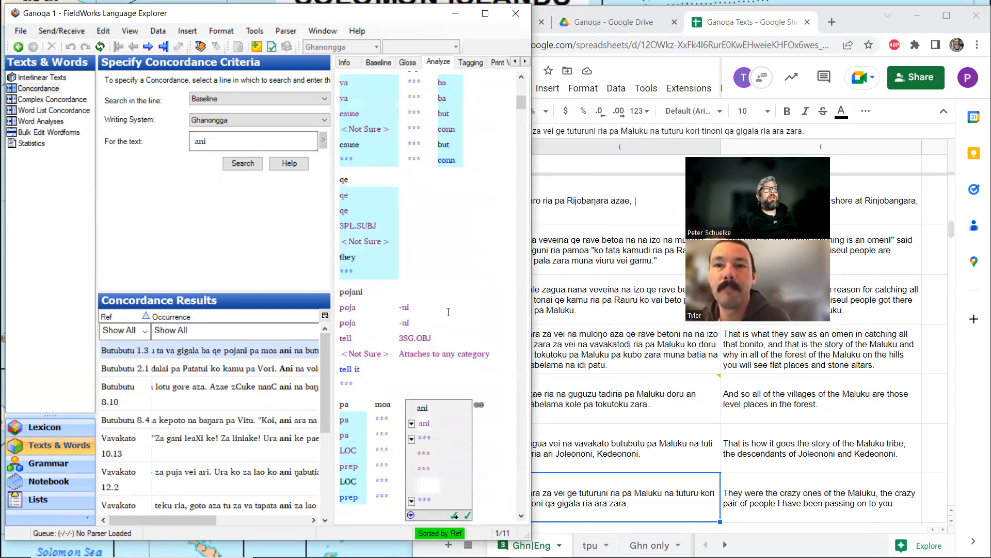
pyautogui.scroll(-2, 448, 312)
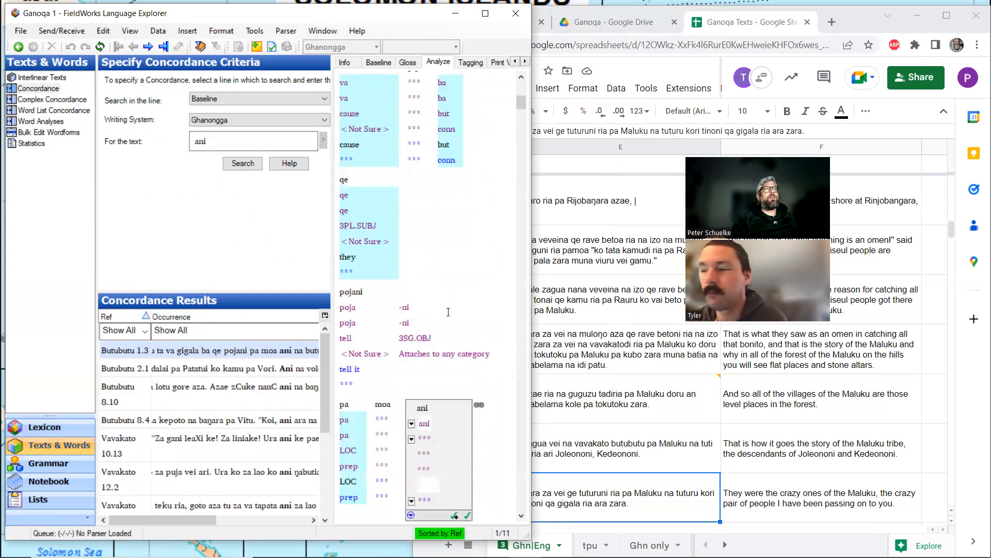
pyautogui.click(407, 62)
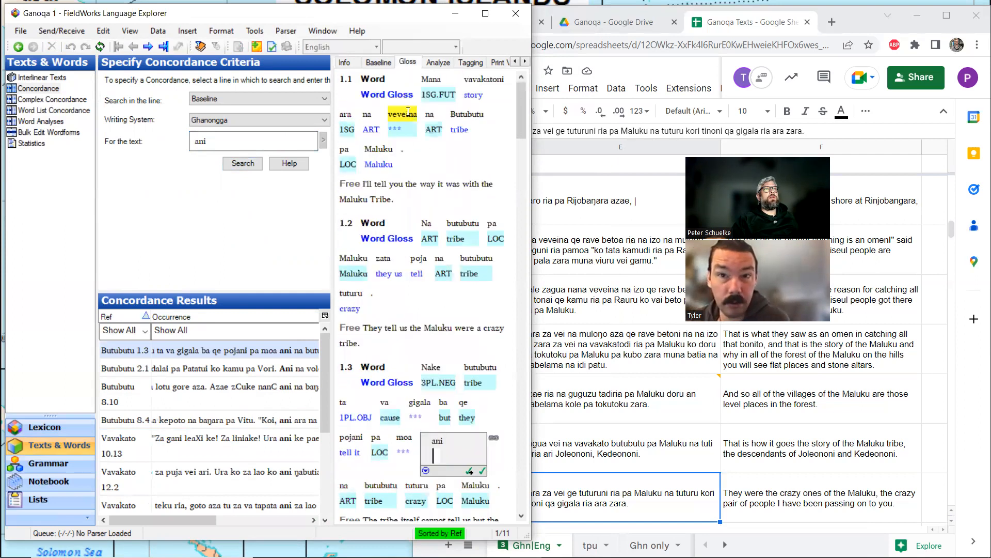
pyautogui.scroll(-2, 422, 334)
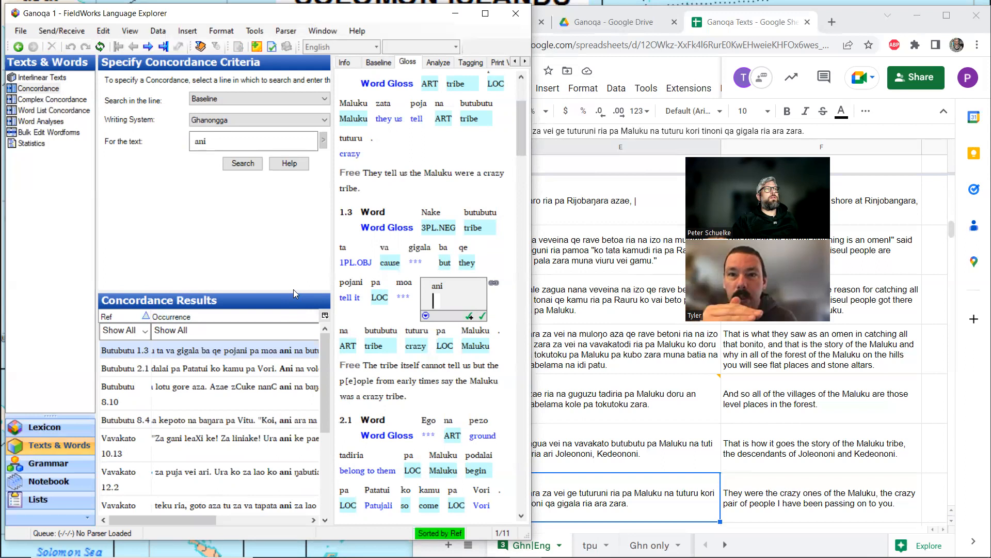
pyautogui.moveTo(294, 292); pyautogui.dragTo(280, 190)
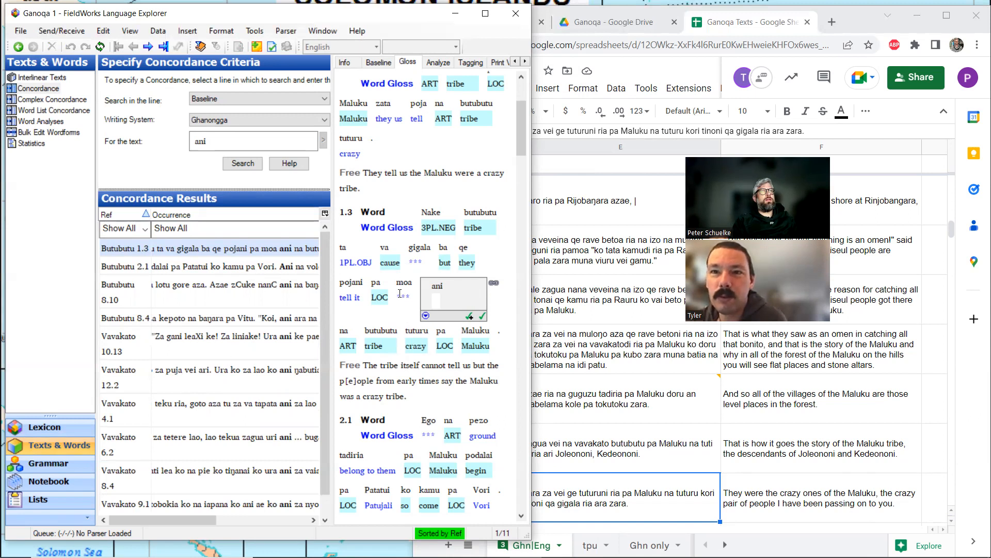
# Step: Examine the "ani" occurrences in lines 2.1, 2.2 and 8.10 against their word glosses and free translations
pyautogui.click(211, 269)
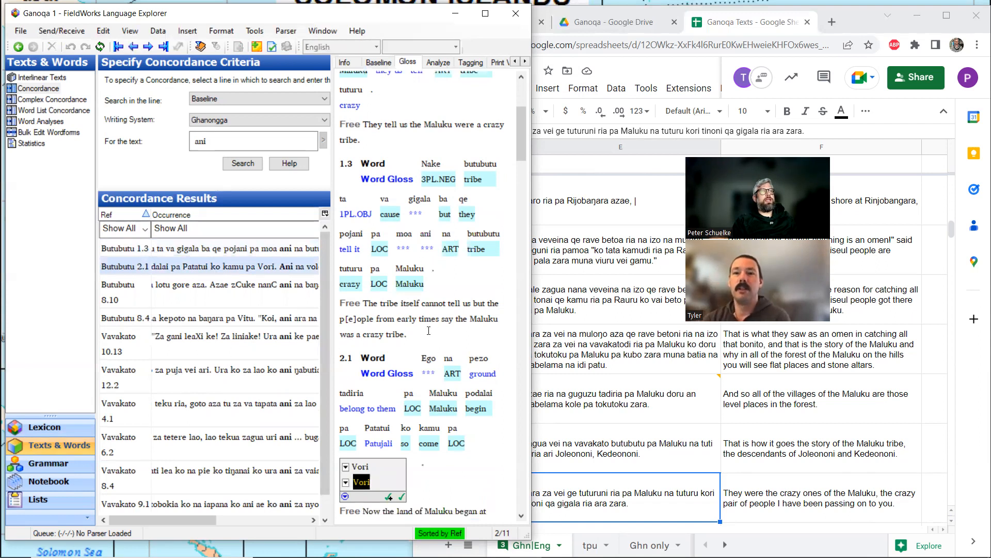
pyautogui.scroll(-2, 429, 331)
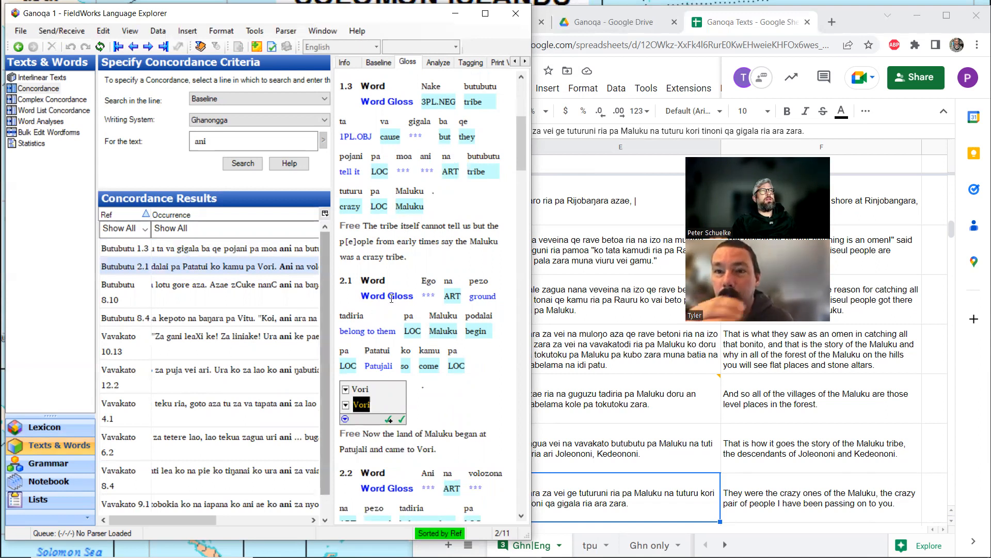
pyautogui.scroll(-2, 427, 275)
pyautogui.scroll(-2, 405, 342)
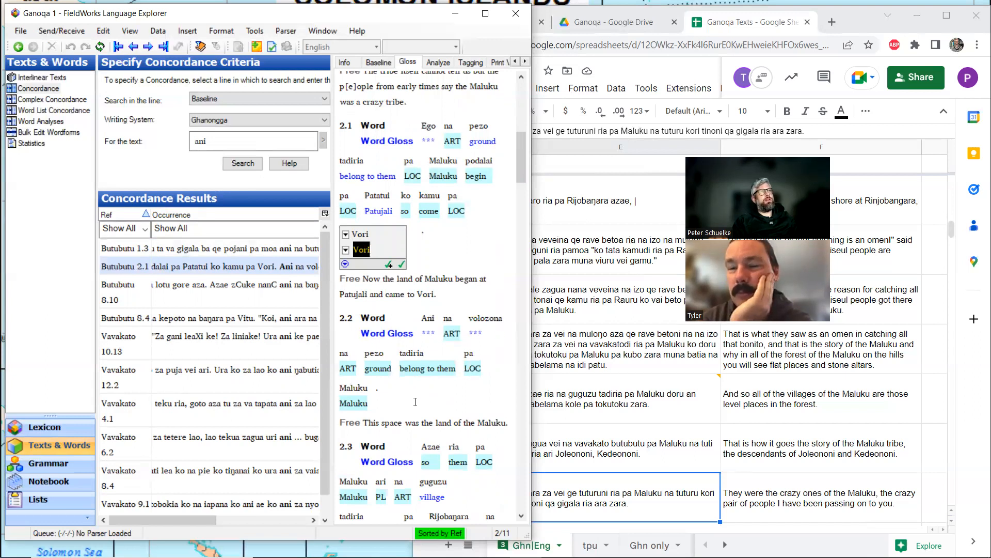
pyautogui.click(230, 291)
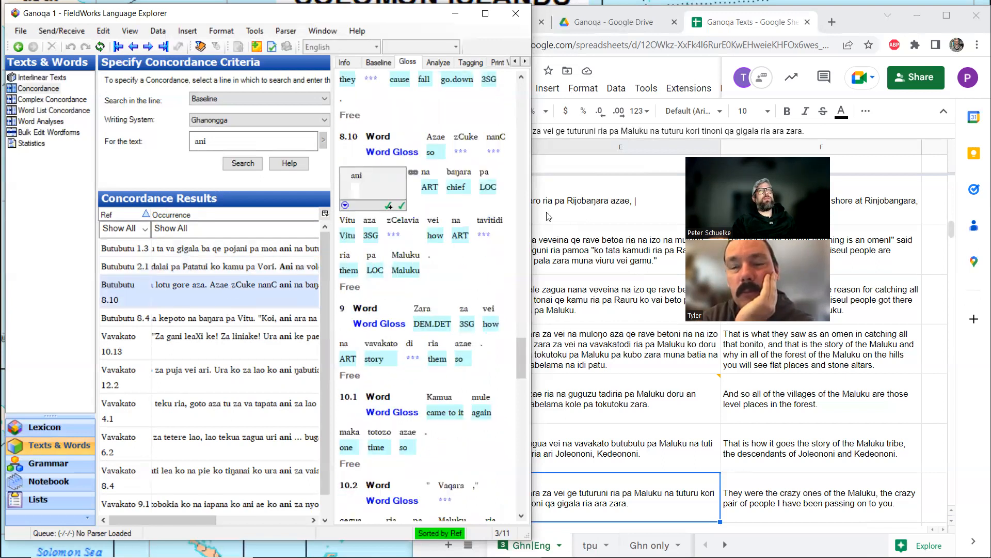
# Step: Switch to Google Sheets, find "ani" in the texts, and compare the matches in rows 24, 53 and 54 with their English translations
pyautogui.click(756, 317)
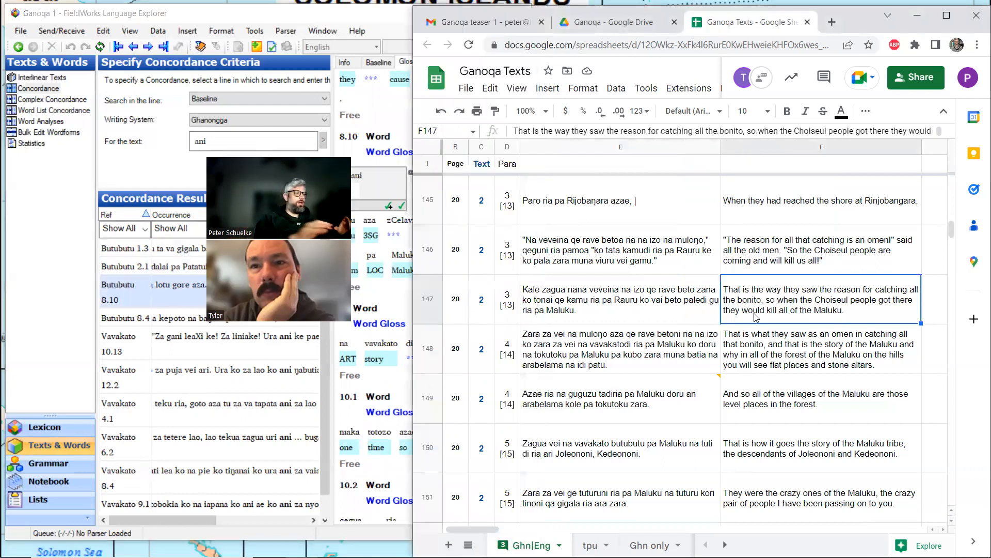
pyautogui.hotkey('ctrl', 'f')
pyautogui.write('ani')
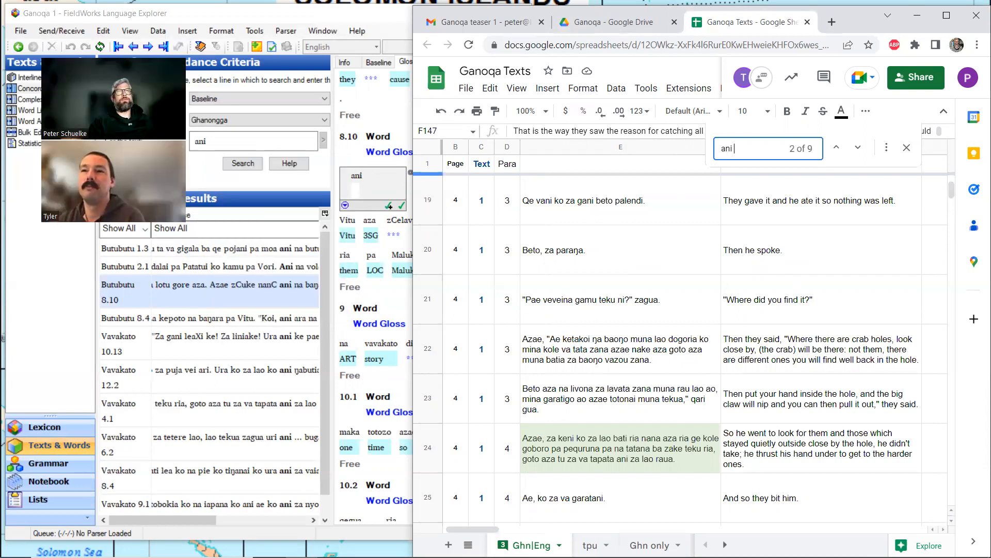
pyautogui.click(857, 150)
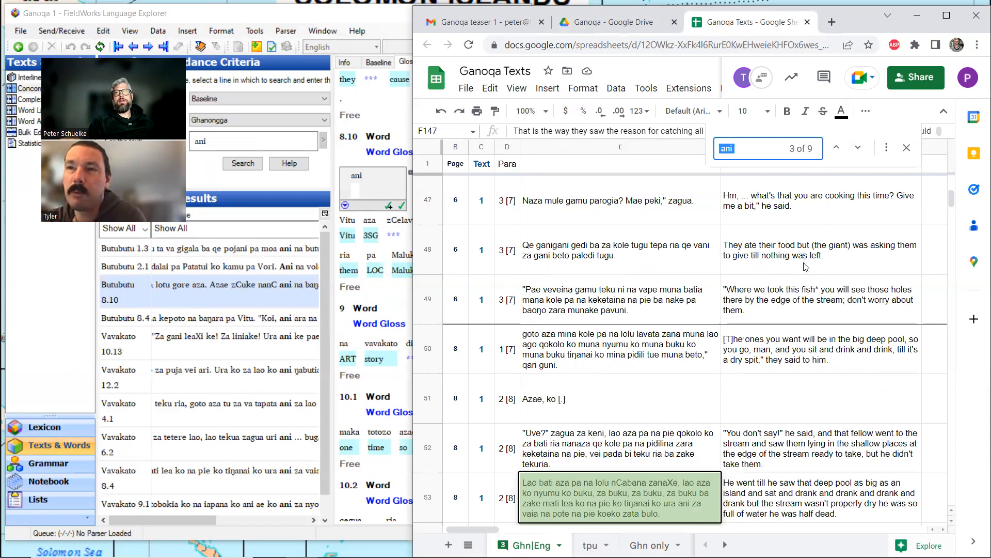
pyautogui.scroll(-3, 804, 276)
pyautogui.scroll(1, 804, 276)
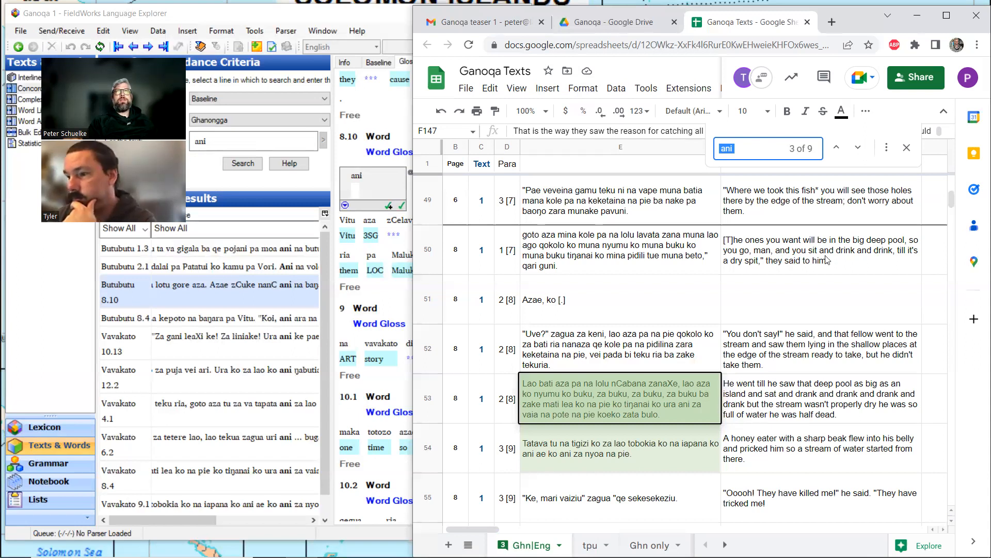
# Step: Go through the remaining "ani" matches up to row 128, comparing each with its English translation, and close the search
pyautogui.click(858, 148)
pyautogui.click(859, 148)
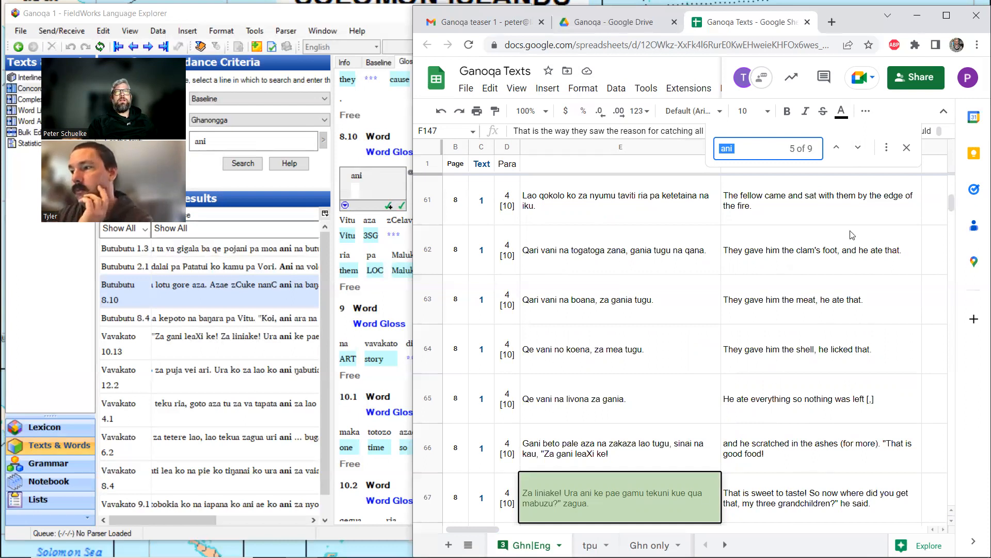
pyautogui.click(858, 148)
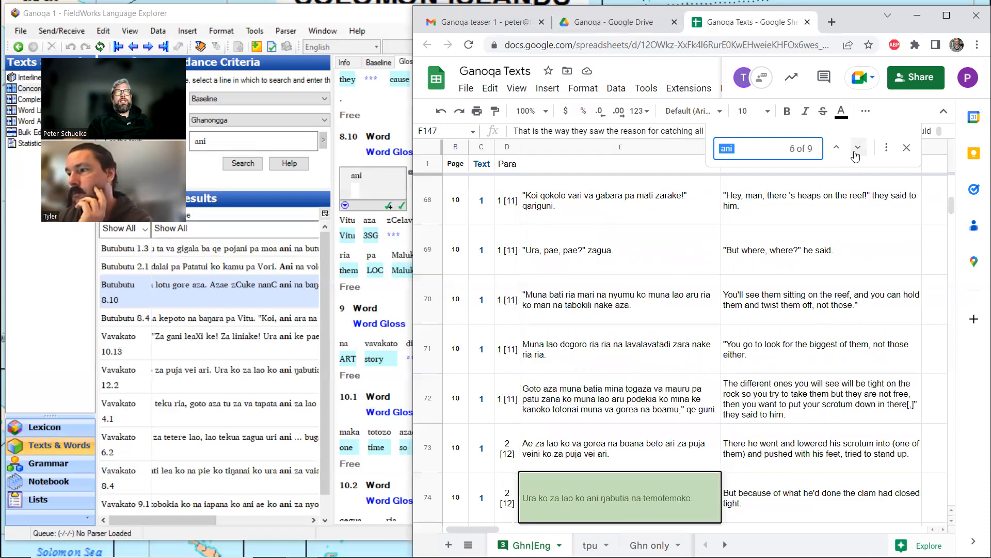
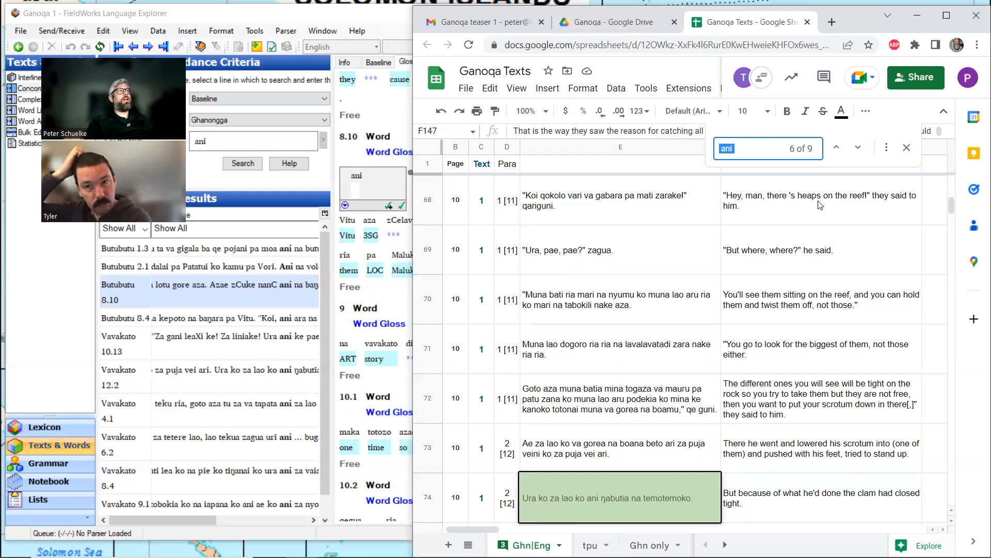
pyautogui.click(860, 148)
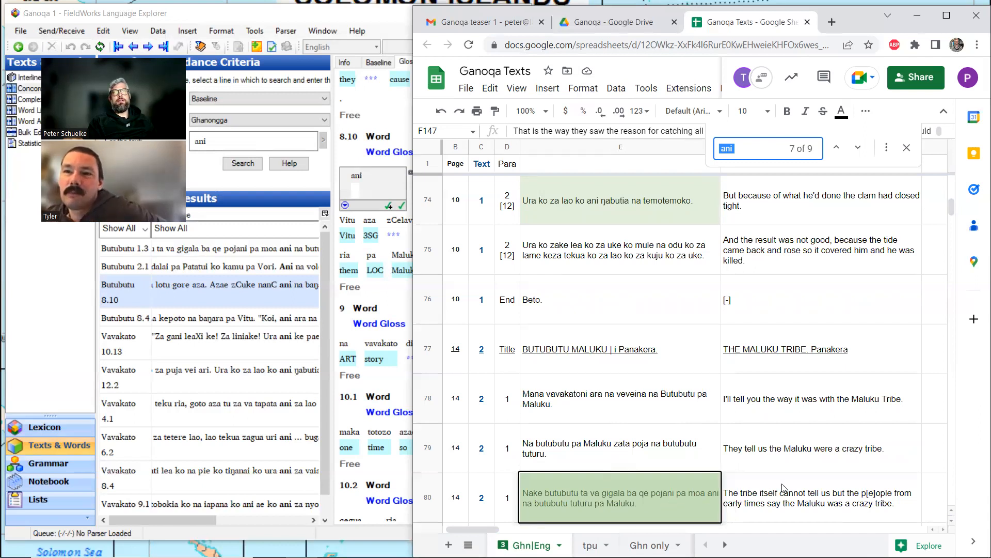
pyautogui.click(858, 149)
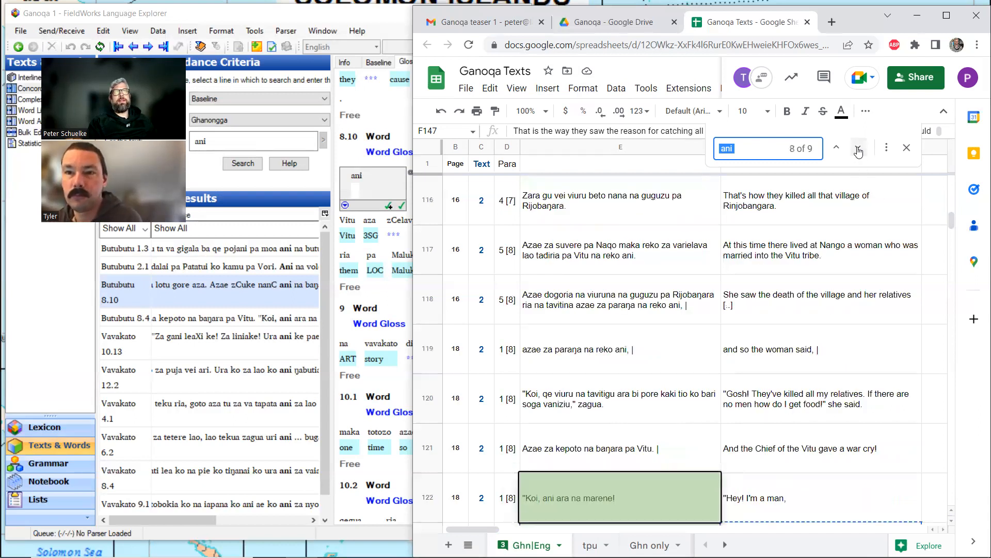
pyautogui.click(858, 148)
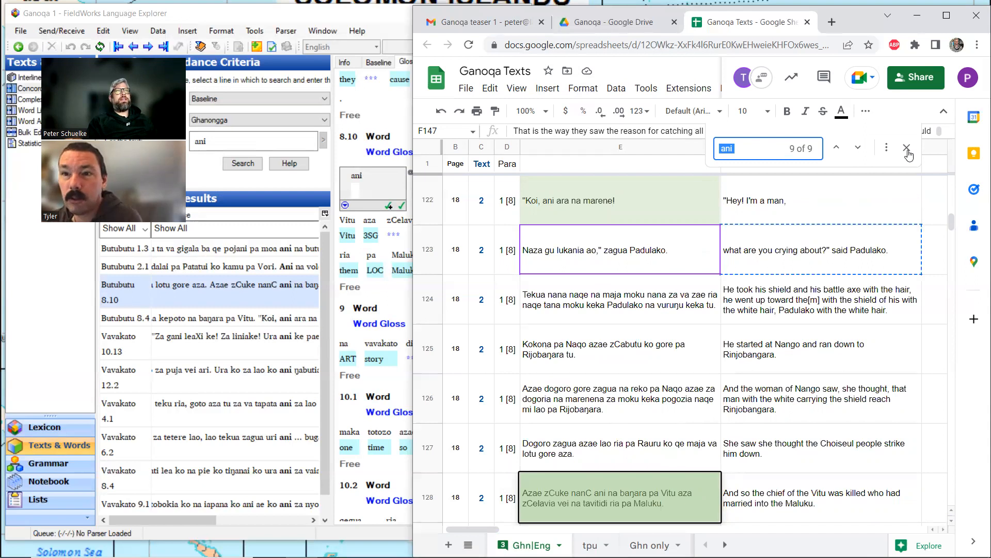
pyautogui.click(769, 196)
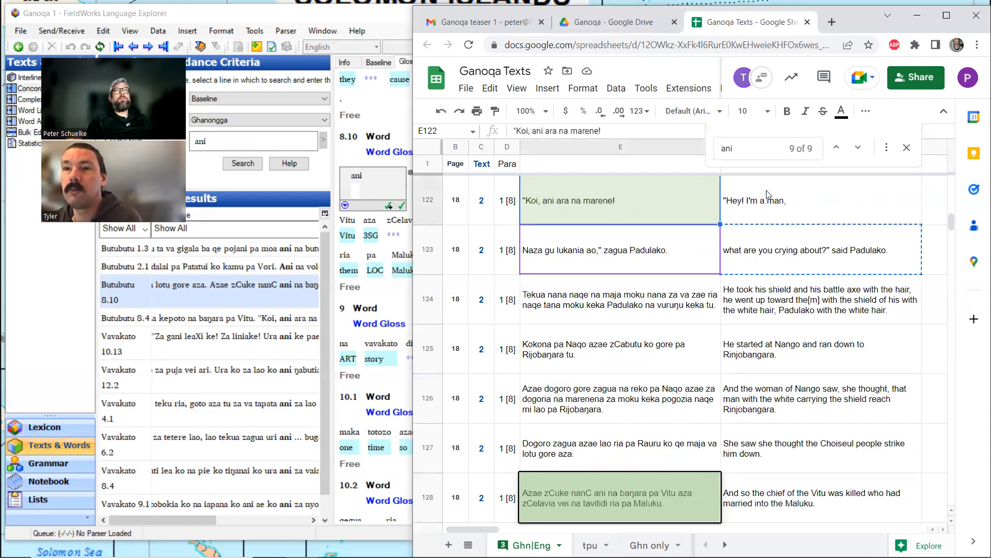
pyautogui.click(906, 149)
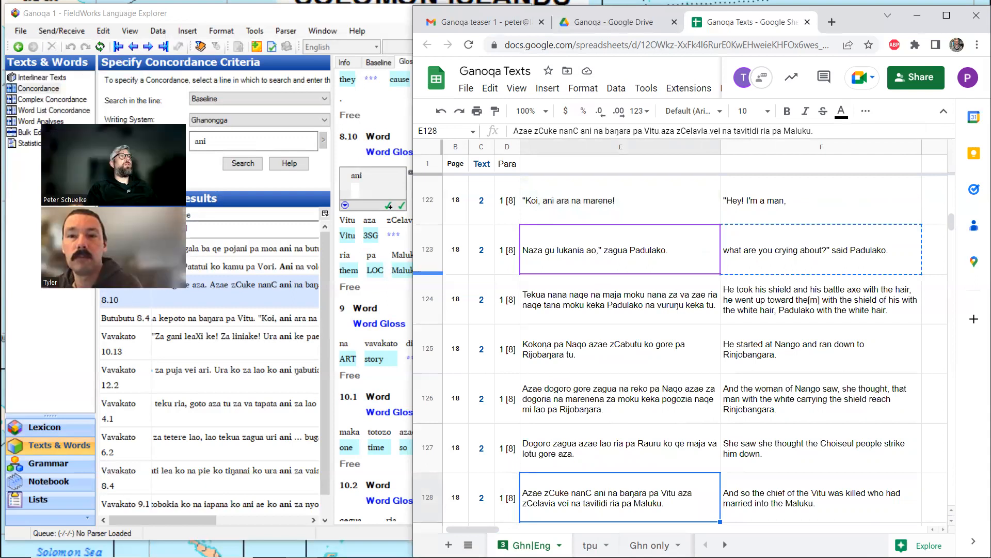
# Step: Copy the English translation of line 8.6 from Google Sheets into that line's Free translation in the FieldWorks interlinear text
pyautogui.doubleClick(117, 284)
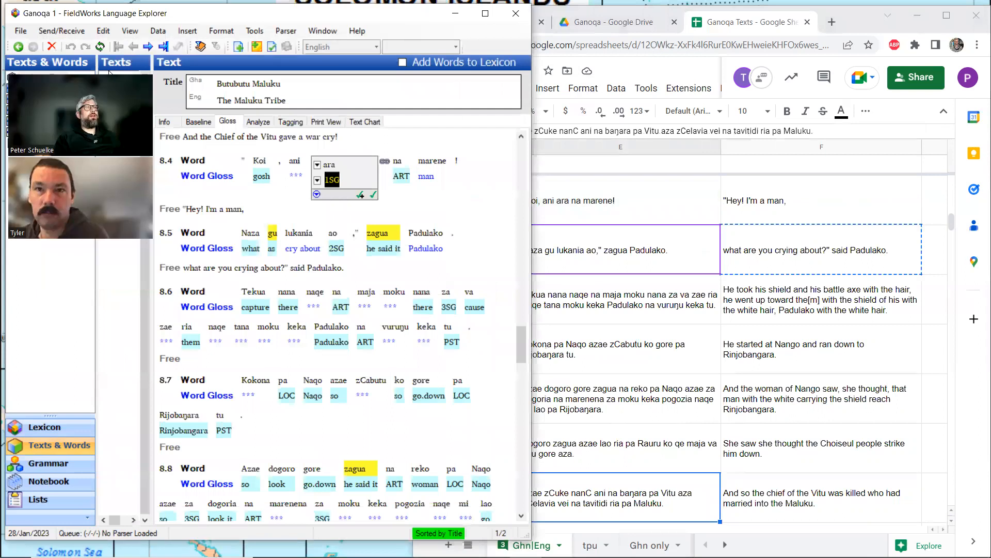
pyautogui.scroll(-3, 278, 236)
pyautogui.click(228, 275)
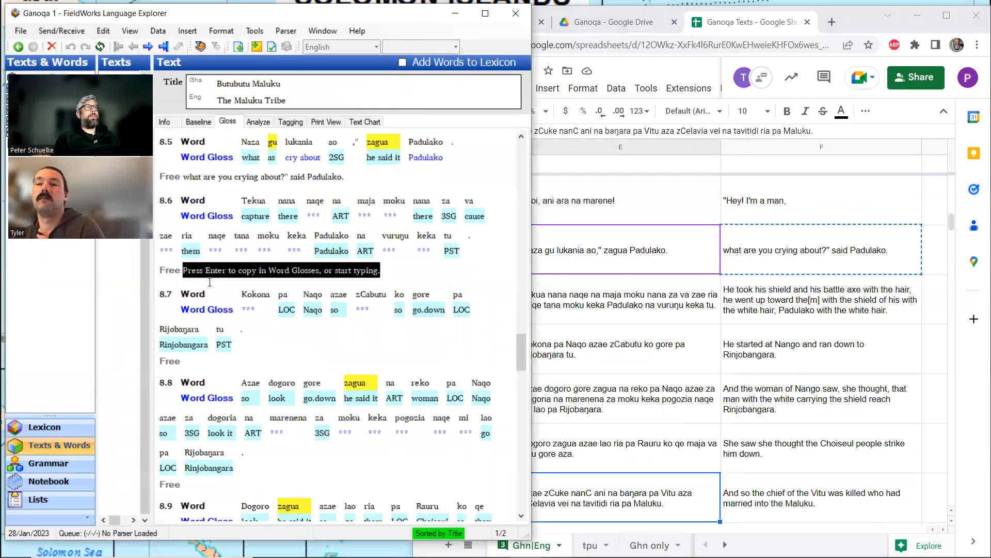
pyautogui.click(581, 299)
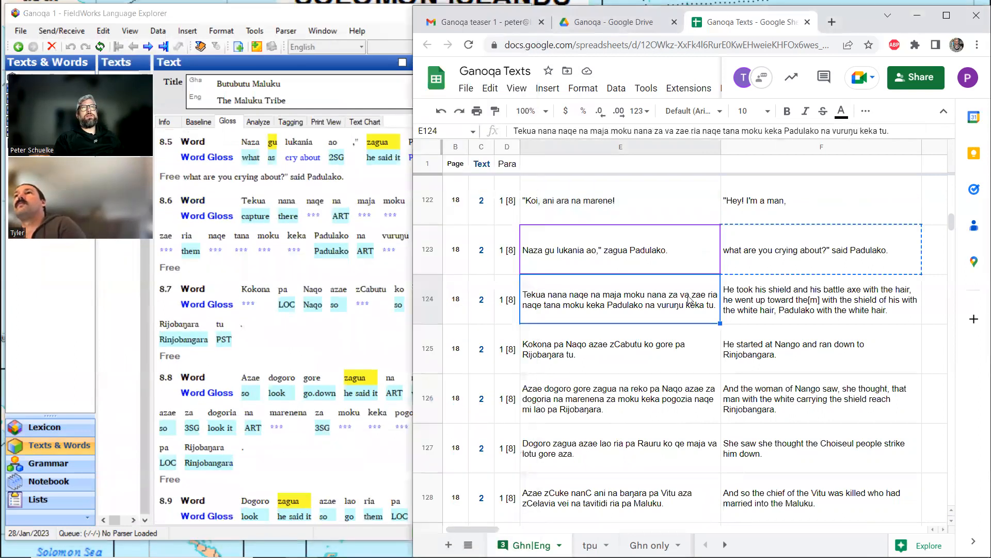
pyautogui.click(772, 298)
pyautogui.hotkey('ctrl', 'c')
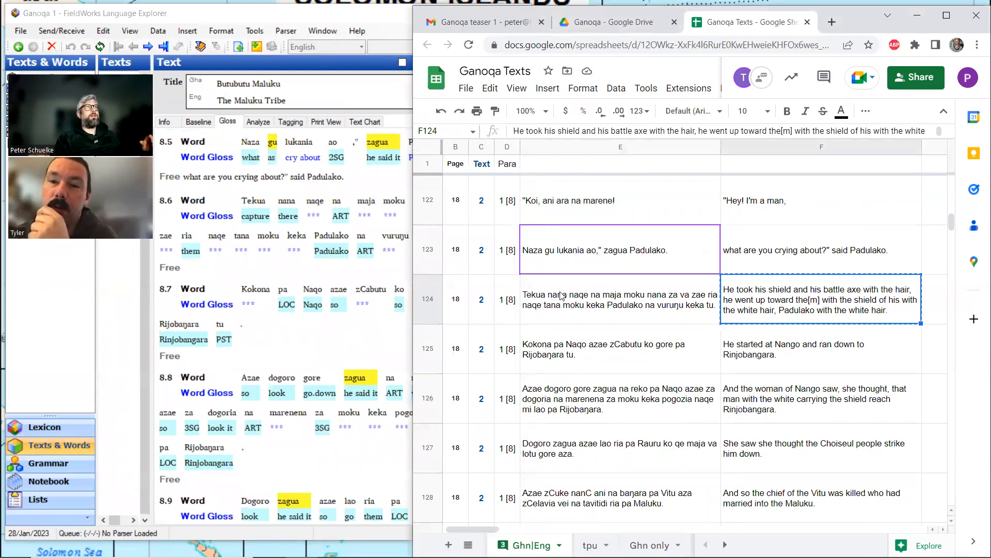
pyautogui.click(186, 271)
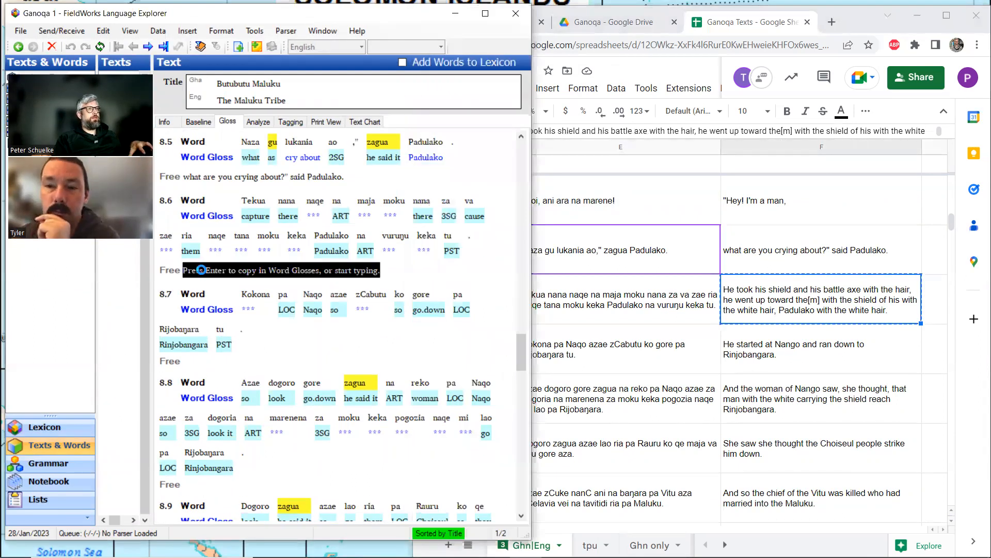
pyautogui.hotkey('ctrl', 'v')
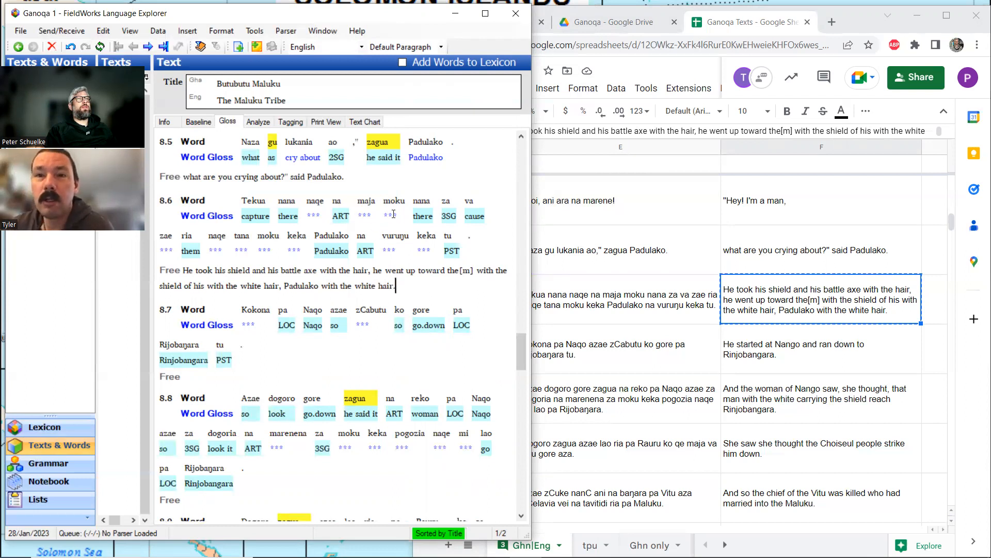
# Step: Change the word gloss of "Tekua" in line 8.6 to "take it" in the Analyze view, and return to the Gloss view
pyautogui.click(394, 213)
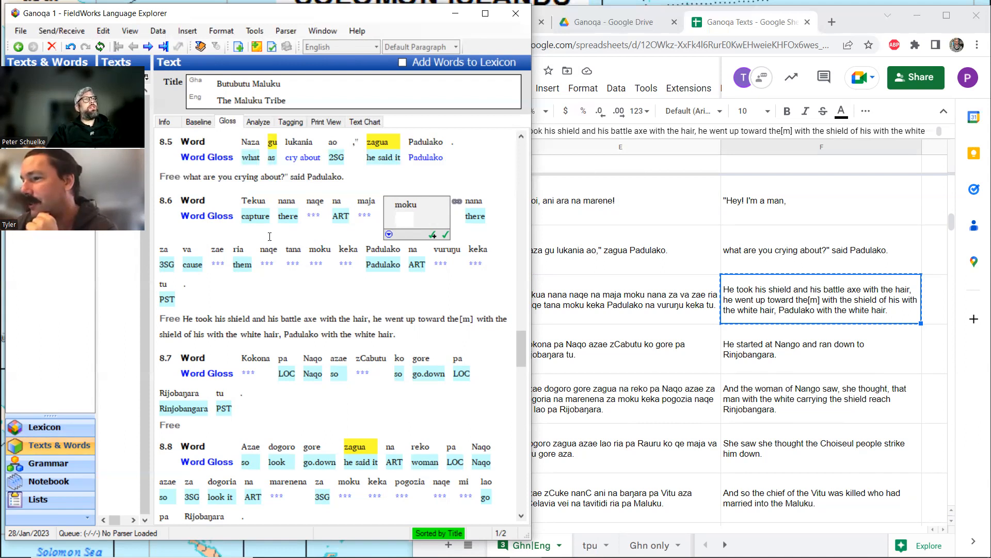
pyautogui.click(261, 208)
pyautogui.click(258, 122)
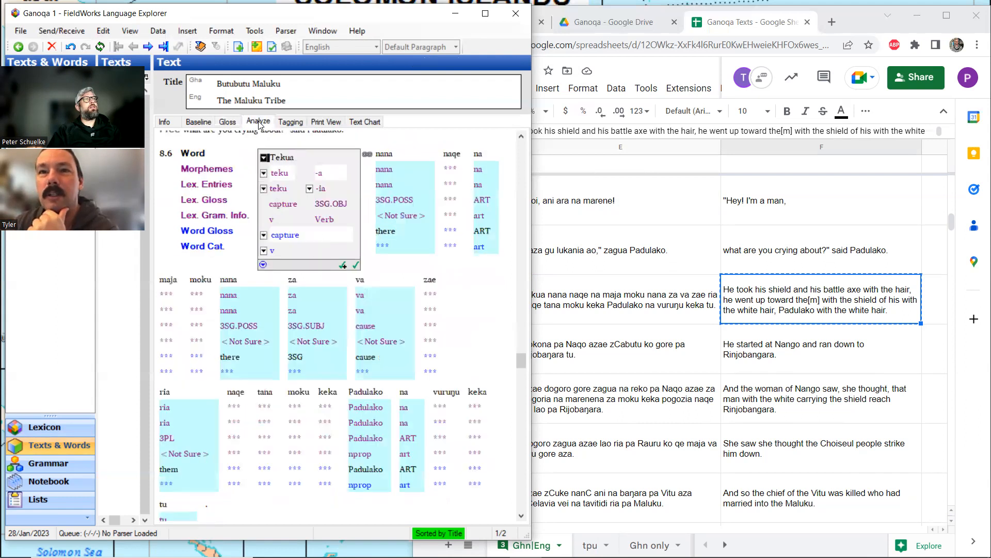
pyautogui.click(311, 234)
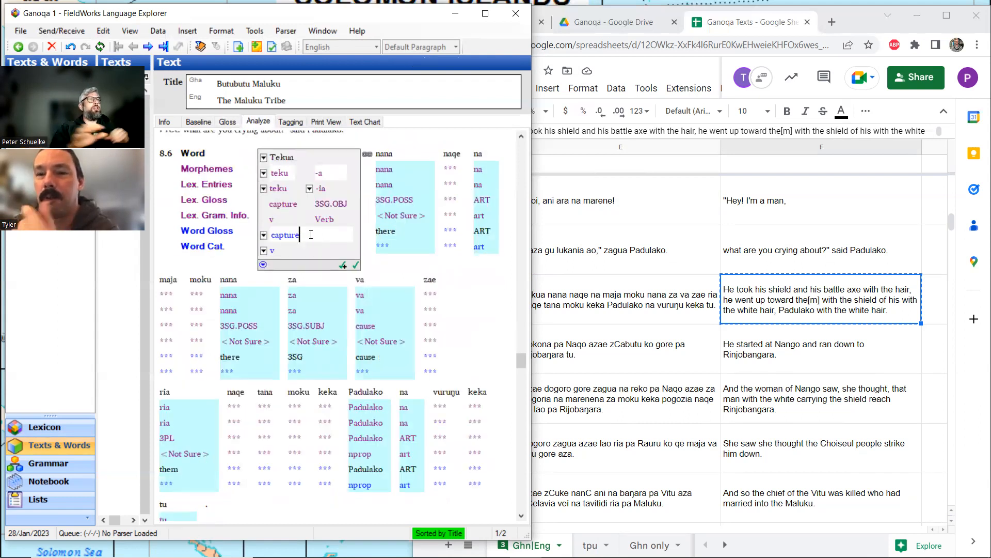
pyautogui.write('it')
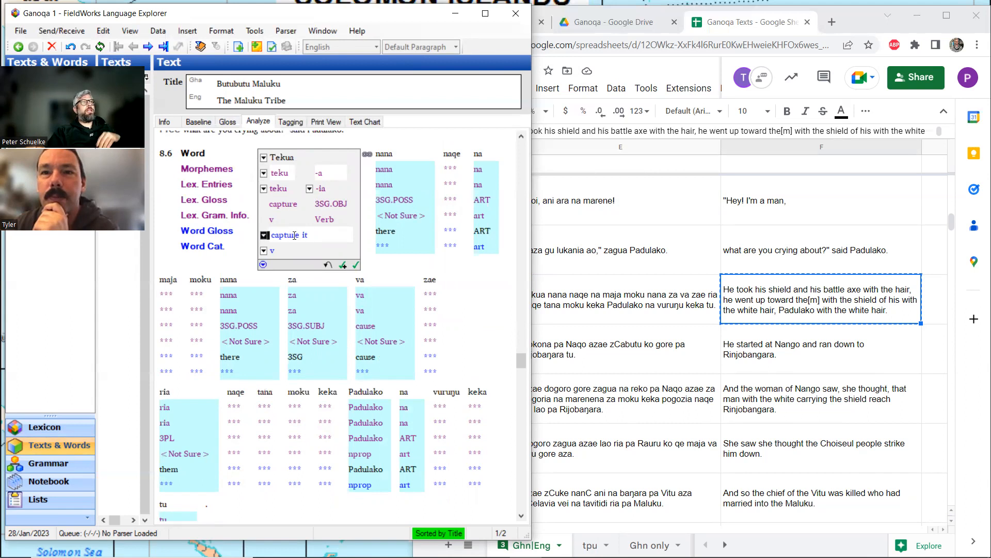
pyautogui.moveTo(302, 236); pyautogui.dragTo(273, 235)
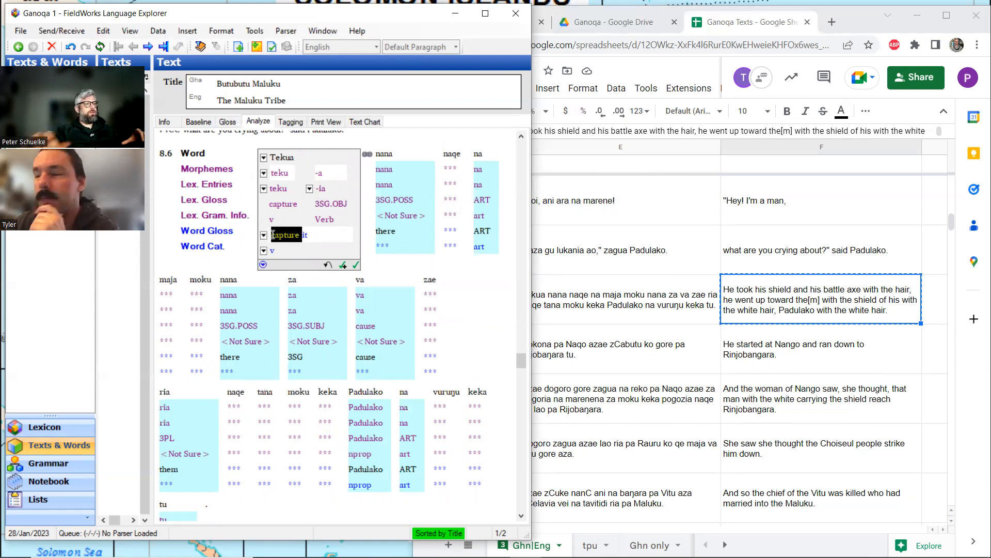
pyautogui.press('BackSpace')
pyautogui.write('lak')
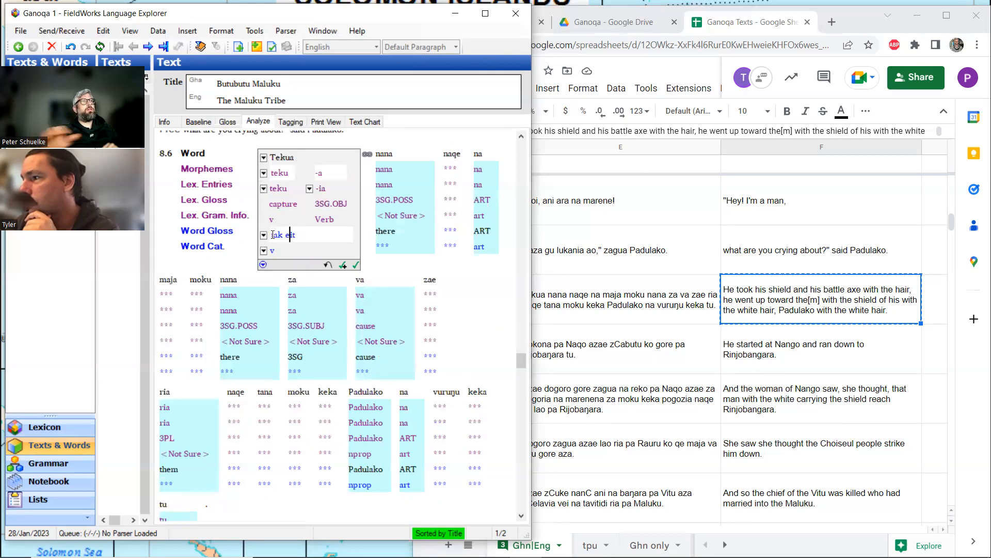
pyautogui.press('BackSpace')
pyautogui.write('e')
pyautogui.press('Right')
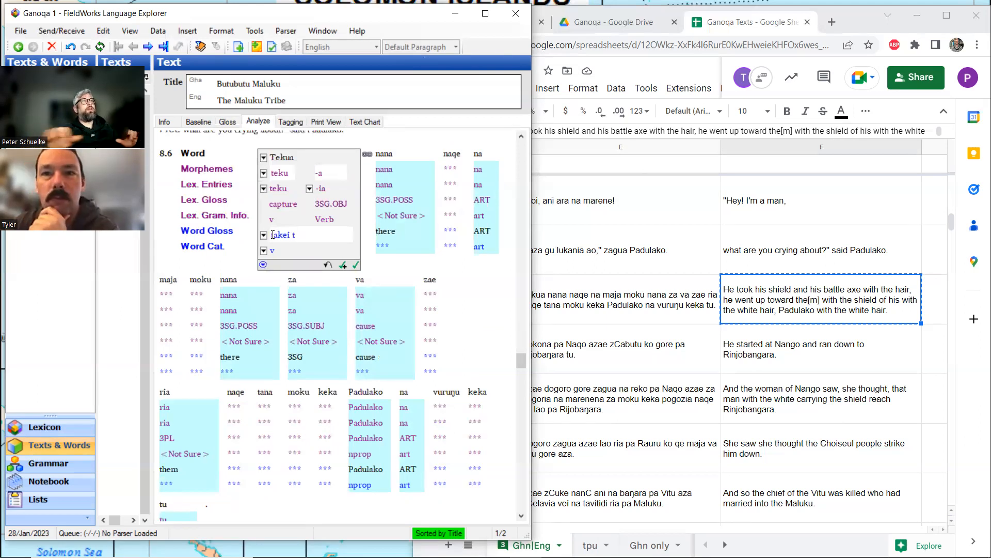
pyautogui.press('BackSpace')
pyautogui.press('Left')
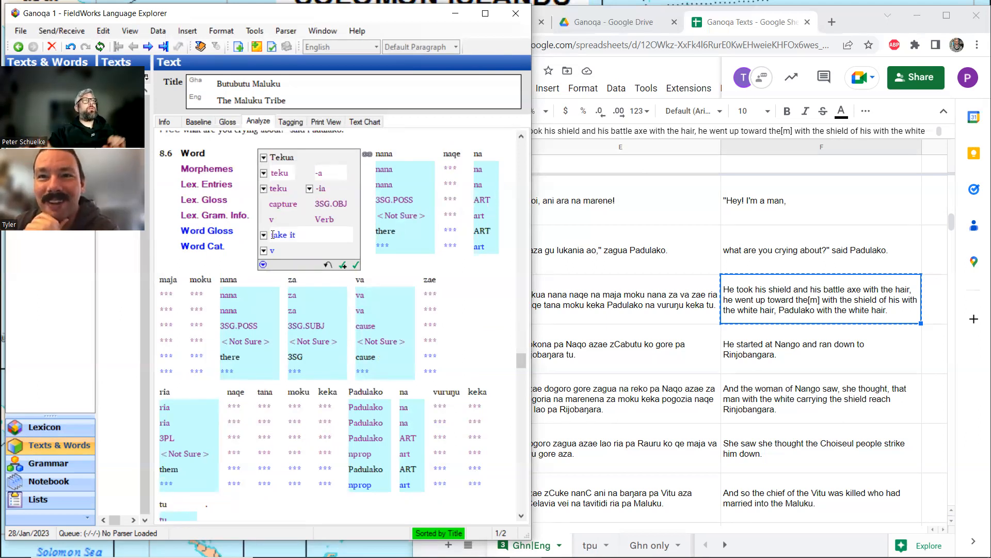
pyautogui.click(229, 124)
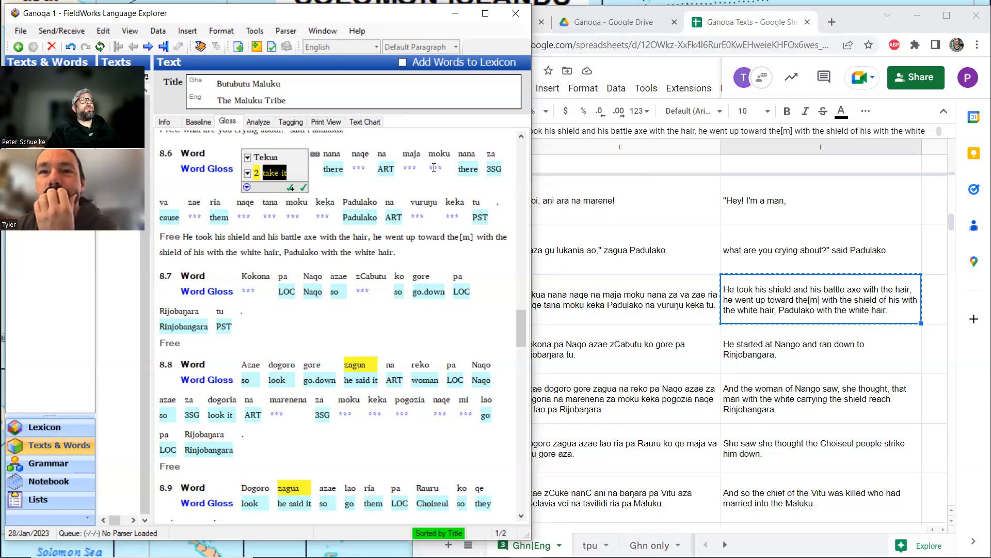
# Step: Search the Google Sheets texts for the unglossed line 8.6 words "moku", "keka" and "naqe", comparing the matches with their English translations
pyautogui.click(434, 168)
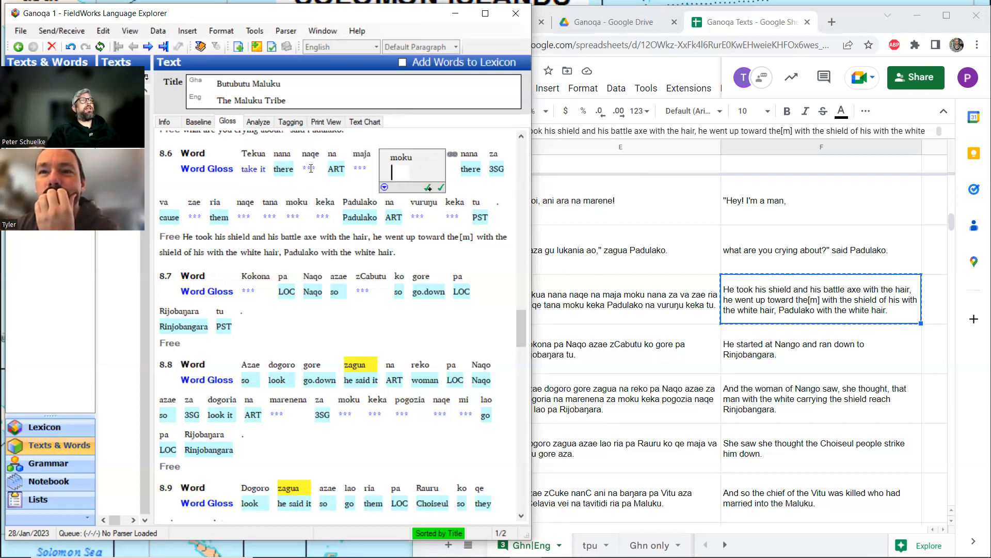
pyautogui.click(311, 169)
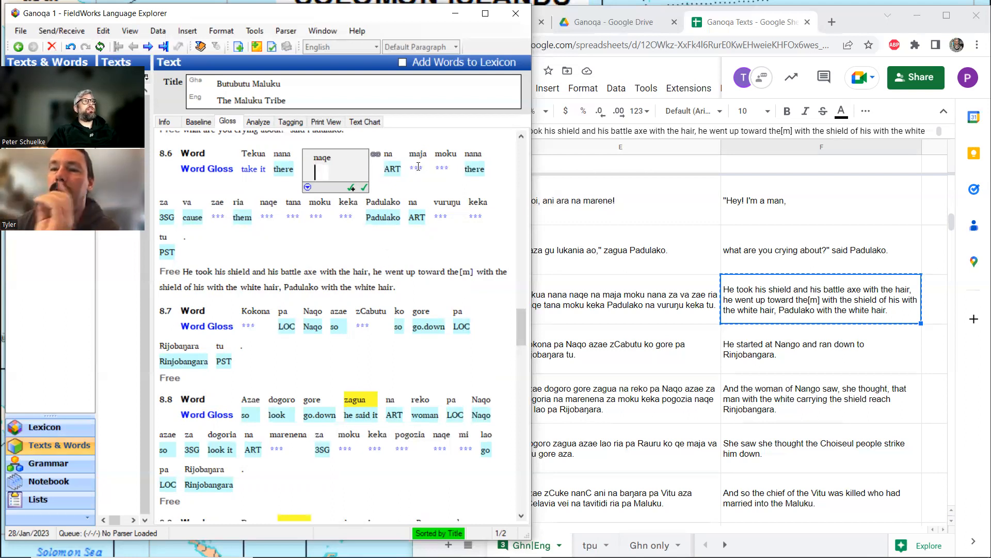
pyautogui.click(872, 301)
pyautogui.hotkey('ctrl', 'f')
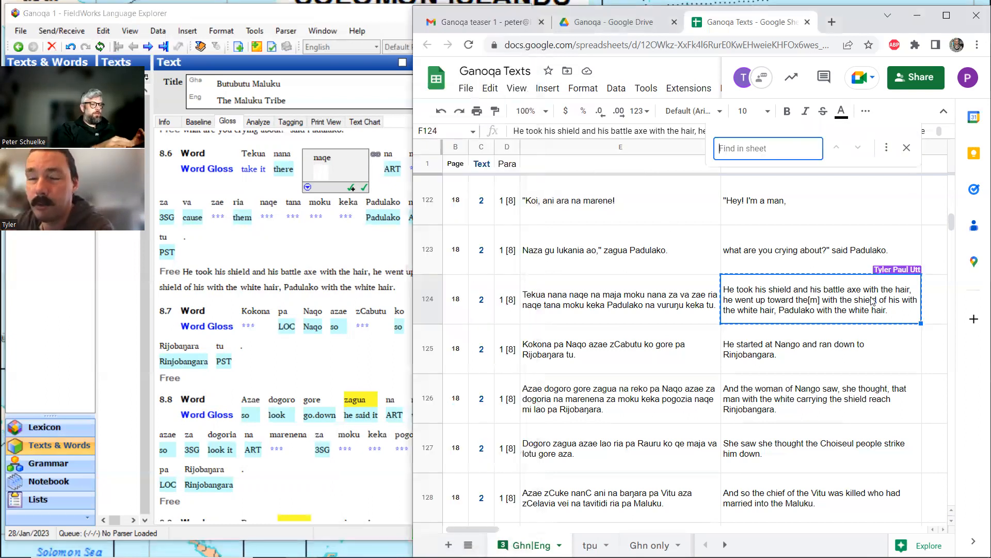
pyautogui.write('moku')
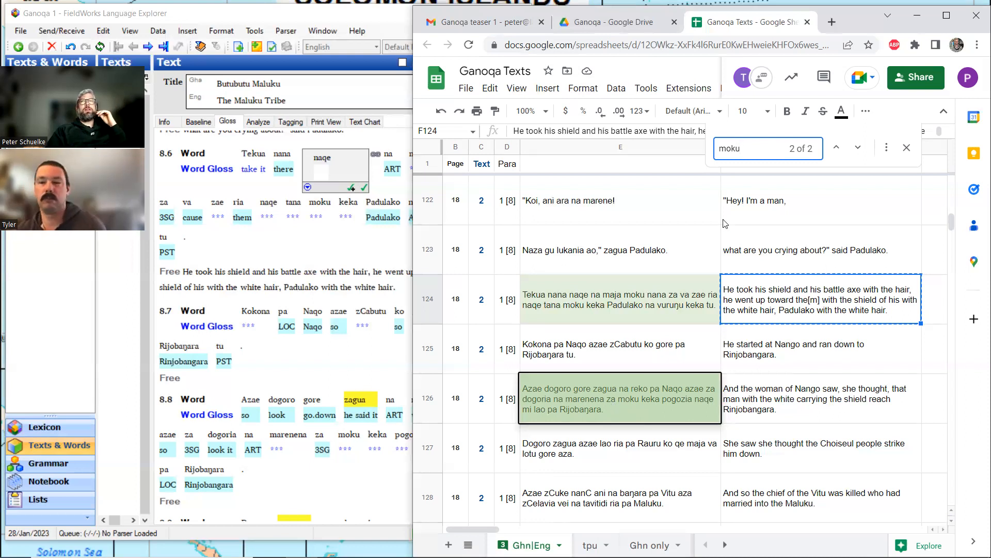
pyautogui.moveTo(744, 148); pyautogui.dragTo(720, 145)
pyautogui.write('keka')
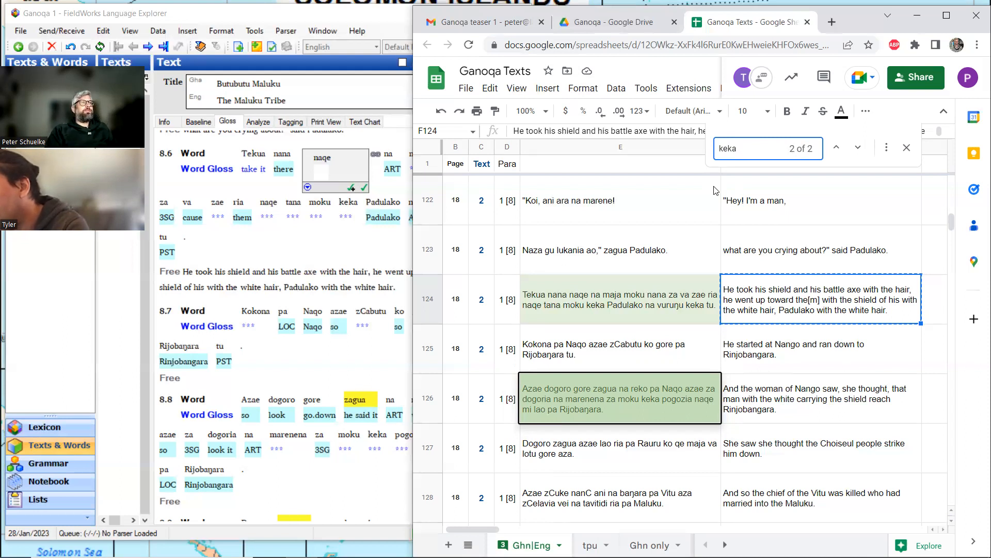
pyautogui.moveTo(750, 150); pyautogui.dragTo(687, 149)
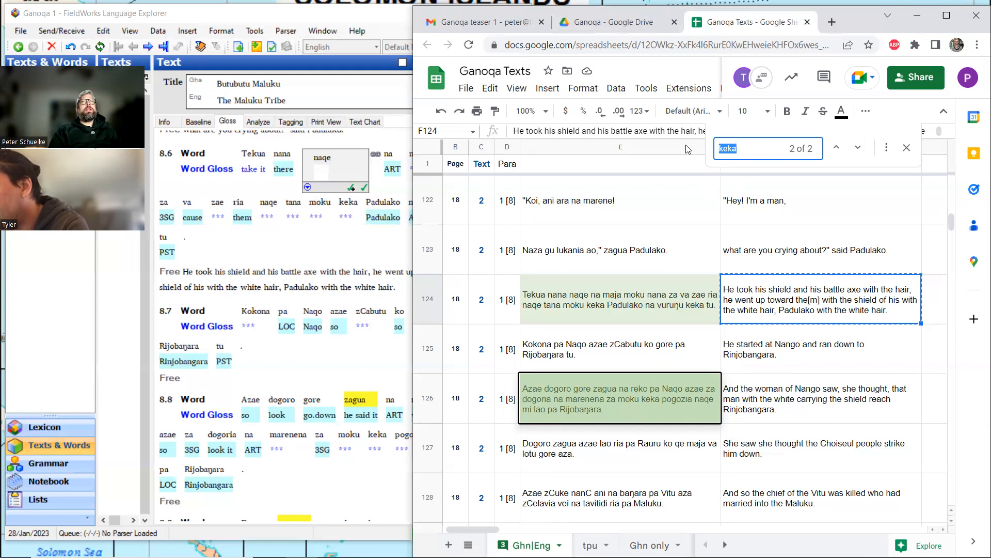
pyautogui.write('naqe')
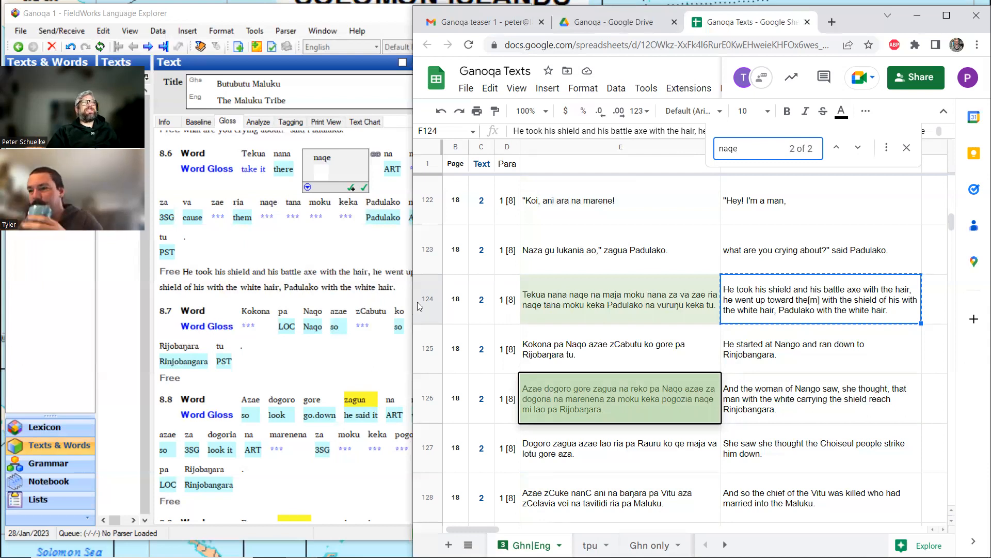
# Step: Copy the English translation in row 125 of Google Sheets into line 8.7's Free translation in FieldWorks
pyautogui.click(801, 345)
pyautogui.hotkey('ctrl', 'c')
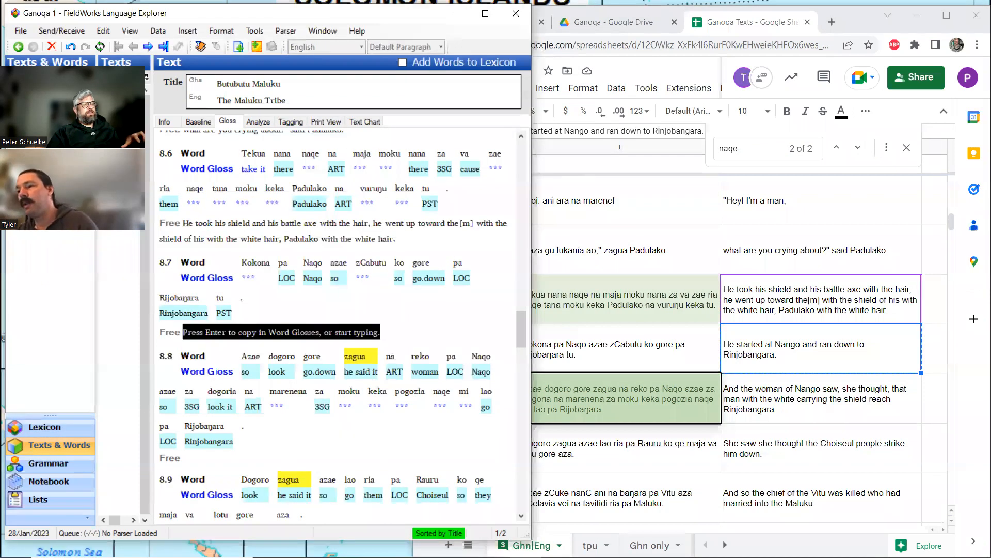
pyautogui.hotkey('ctrl', 'v')
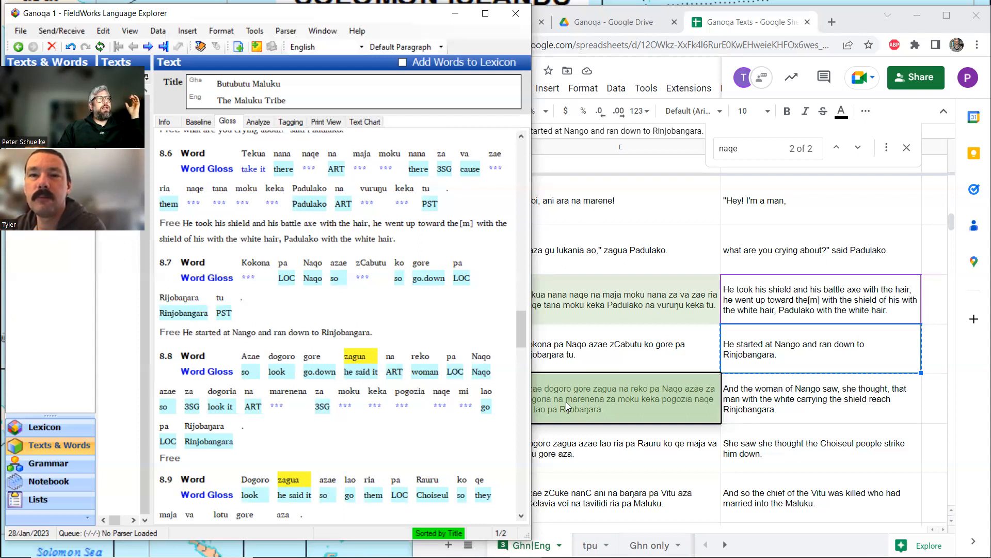
# Step: Copy the English translation in row 126 of Google Sheets into line 8.8's Free translation in FieldWorks
pyautogui.click(785, 402)
pyautogui.hotkey('ctrl', 'c')
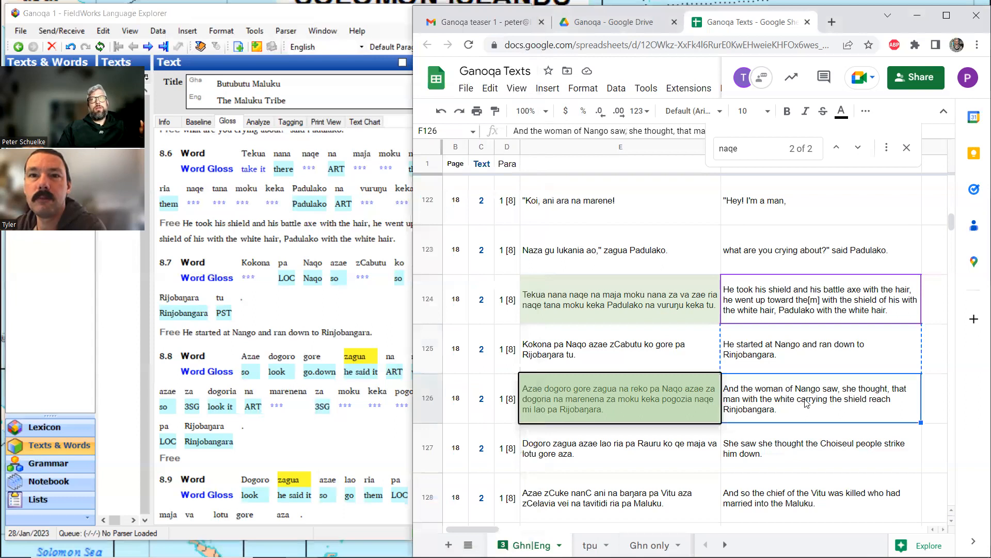
pyautogui.click(214, 462)
pyautogui.hotkey('ctrl', 'v')
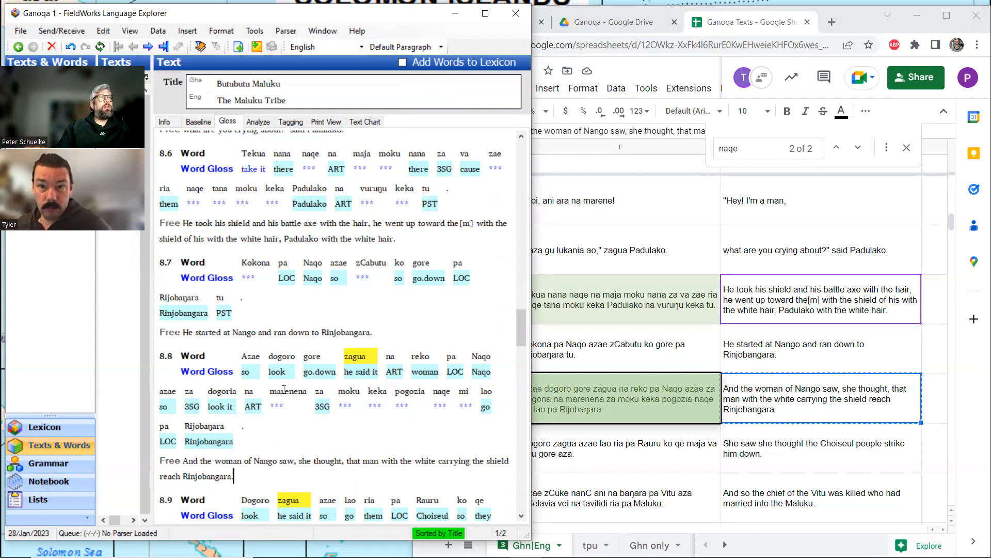
# Step: Split "marenena" in line 8.8 into the morphemes "marene" and "-na" in the Analyze view, and return to the Gloss view
pyautogui.click(294, 393)
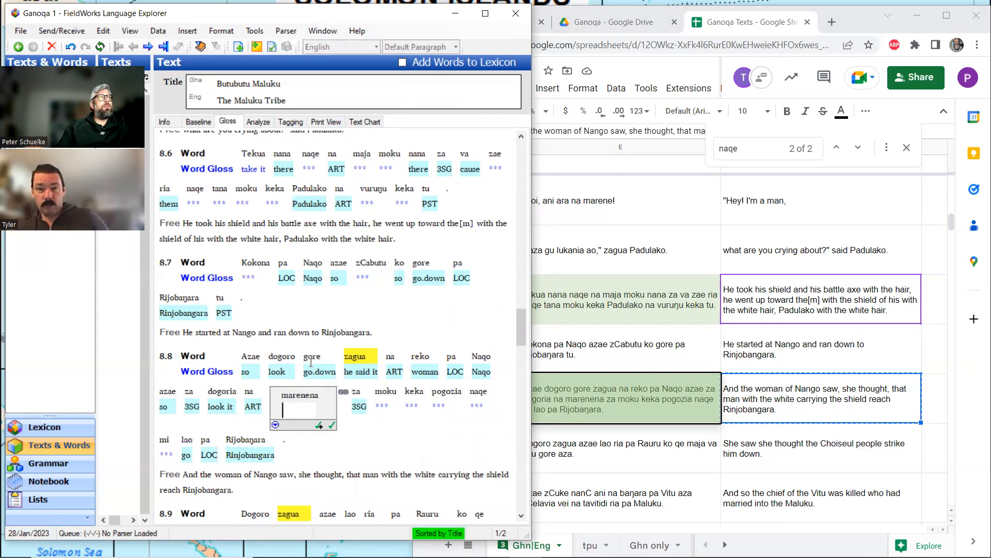
pyautogui.click(256, 123)
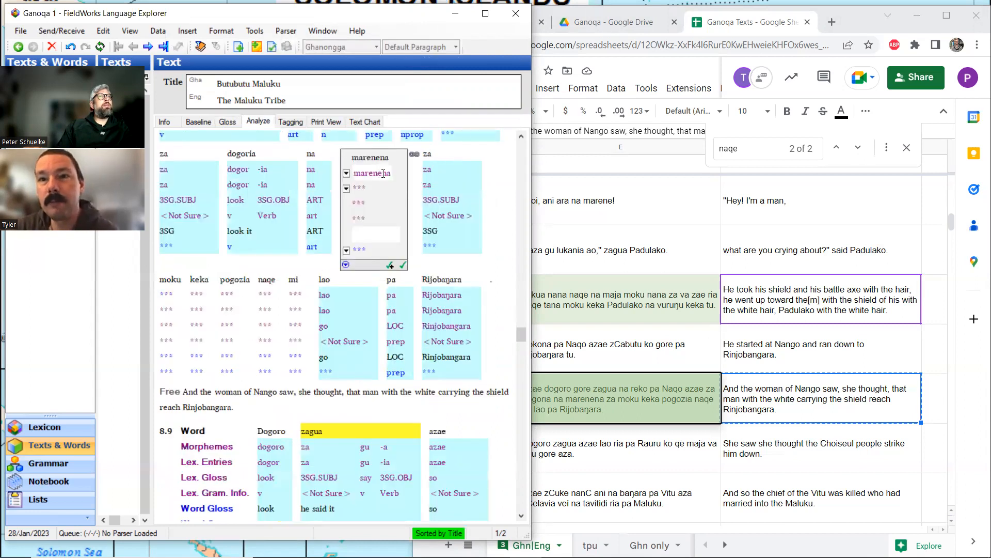
pyautogui.click(385, 173)
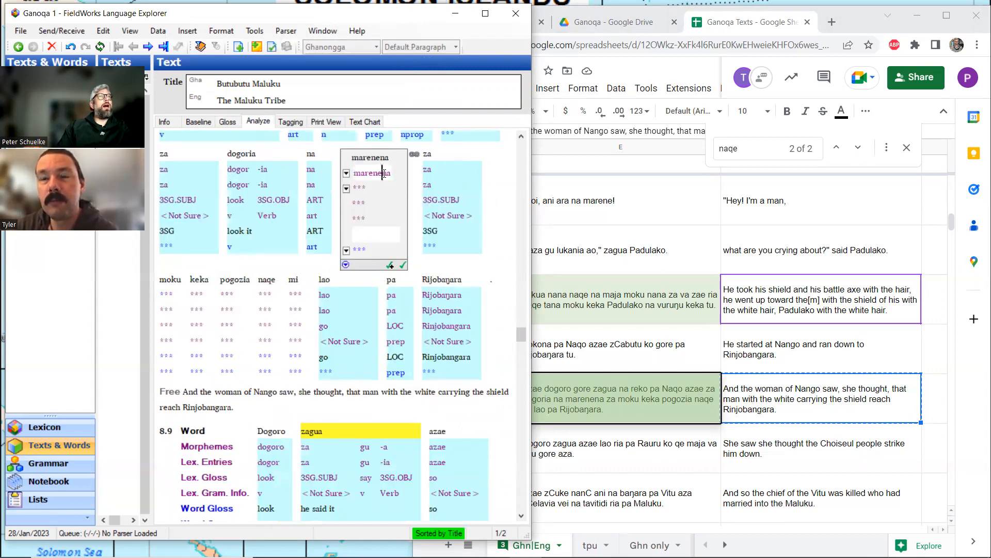
pyautogui.write('-')
pyautogui.press('Return')
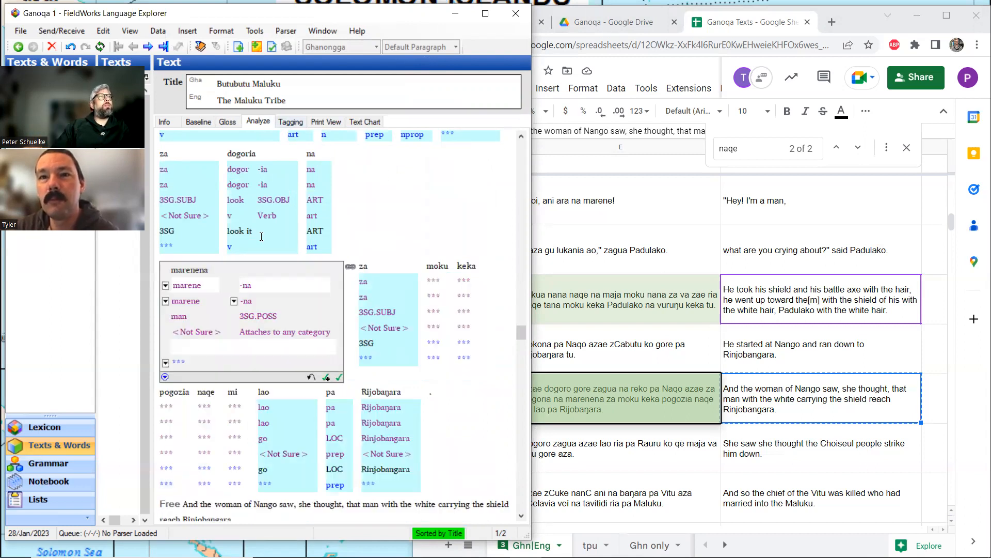
pyautogui.click(228, 122)
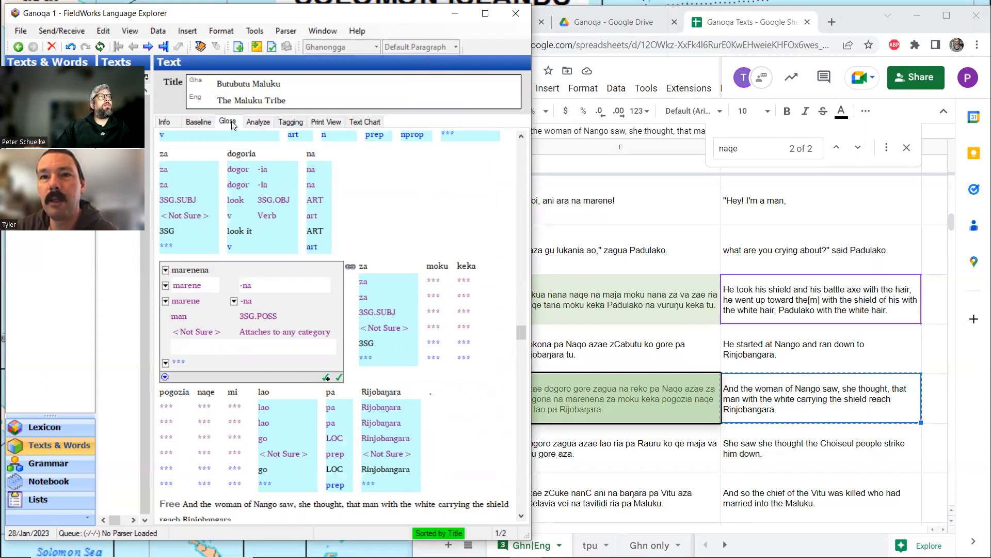
# Step: Compare the glosses and free translations of lines 8.6 to 8.8 with the matching rows 124 to 126 in Google Sheets
pyautogui.scroll(2, 314, 227)
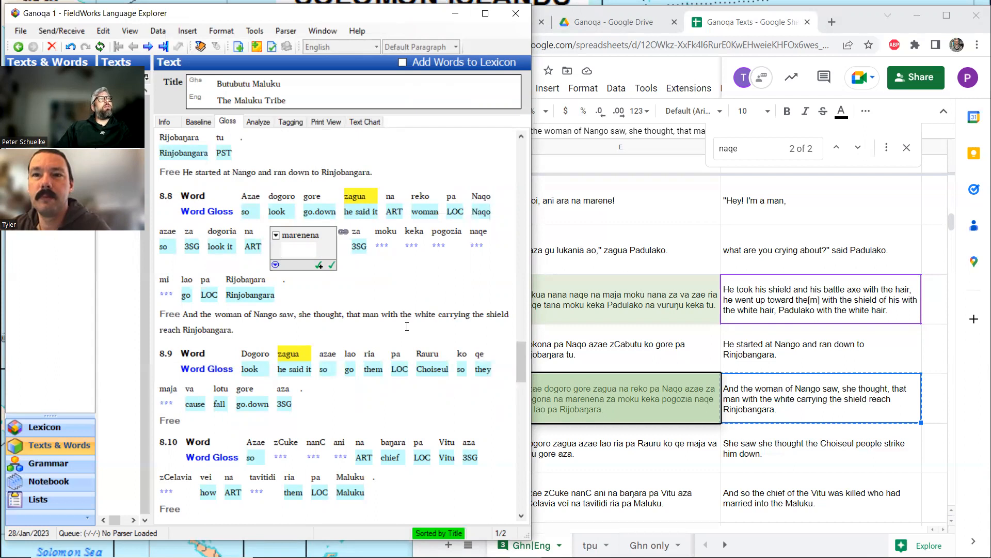
pyautogui.scroll(2, 401, 326)
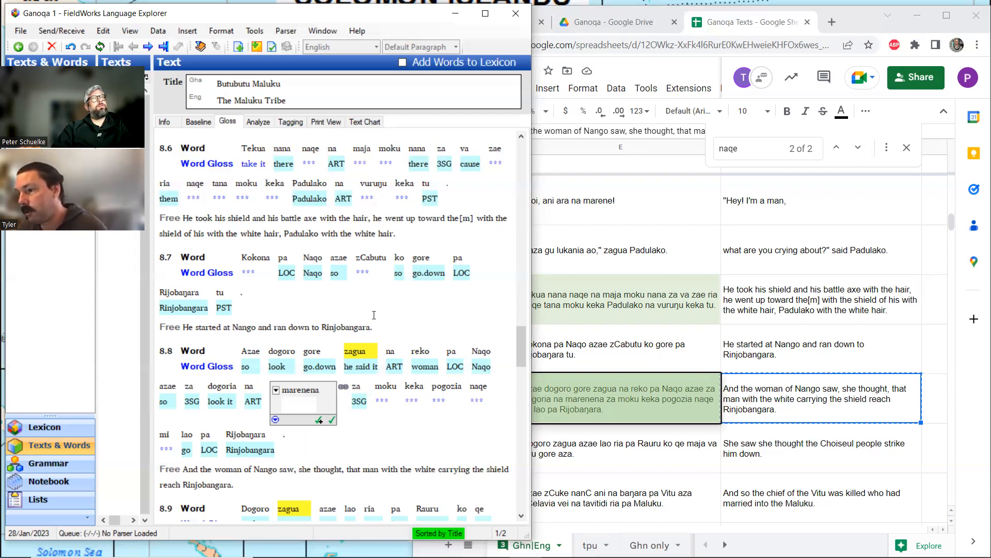
pyautogui.click(809, 331)
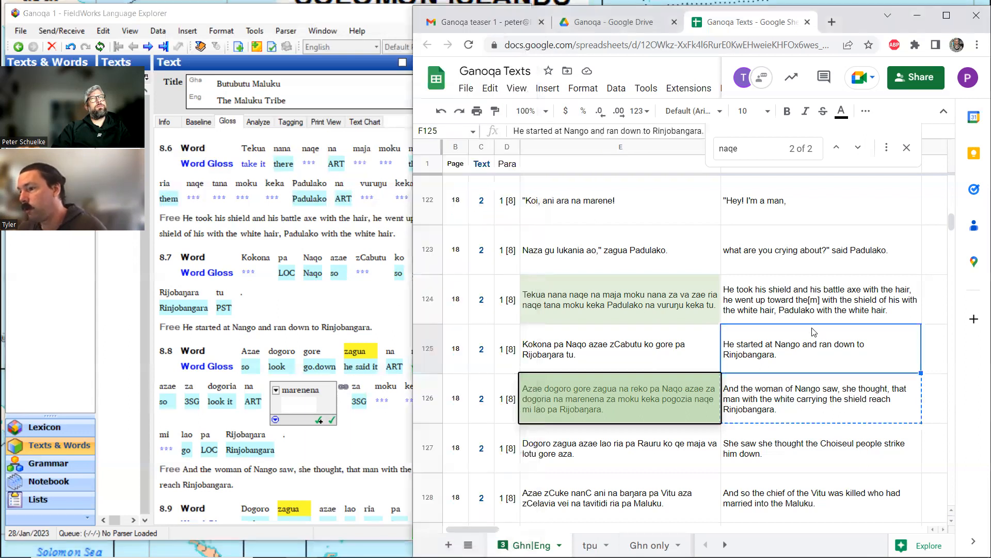
pyautogui.scroll(2, 807, 332)
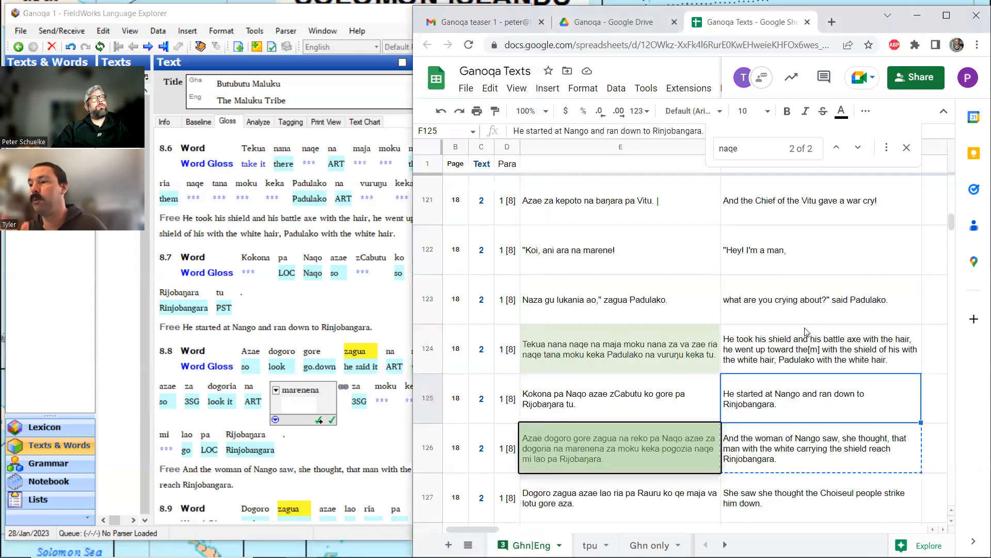
pyautogui.scroll(-2, 807, 332)
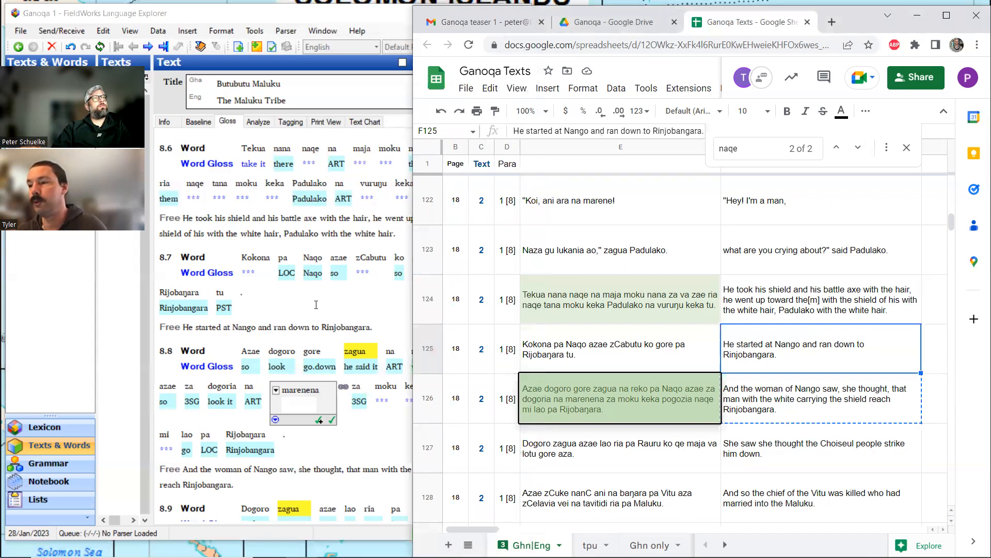
# Step: Look through the FieldWorks interlinear text from line 1.1 down to section 8, examining the word glosses and free translations
pyautogui.click(316, 305)
pyautogui.scroll(20, 316, 305)
pyautogui.scroll(20, 316, 305)
pyautogui.scroll(20, 316, 305)
pyautogui.scroll(10, 316, 305)
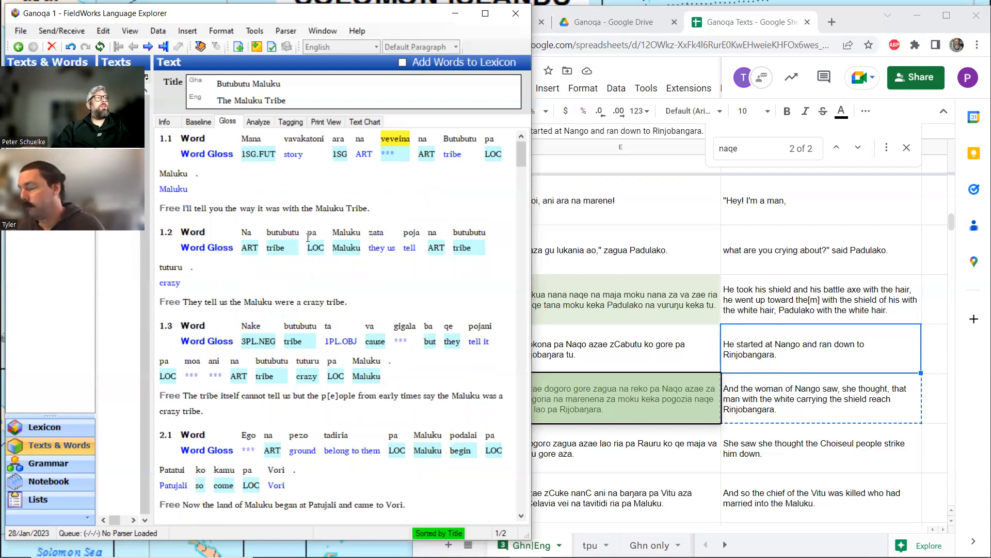
pyautogui.scroll(-5, 306, 237)
pyautogui.scroll(-15, 307, 236)
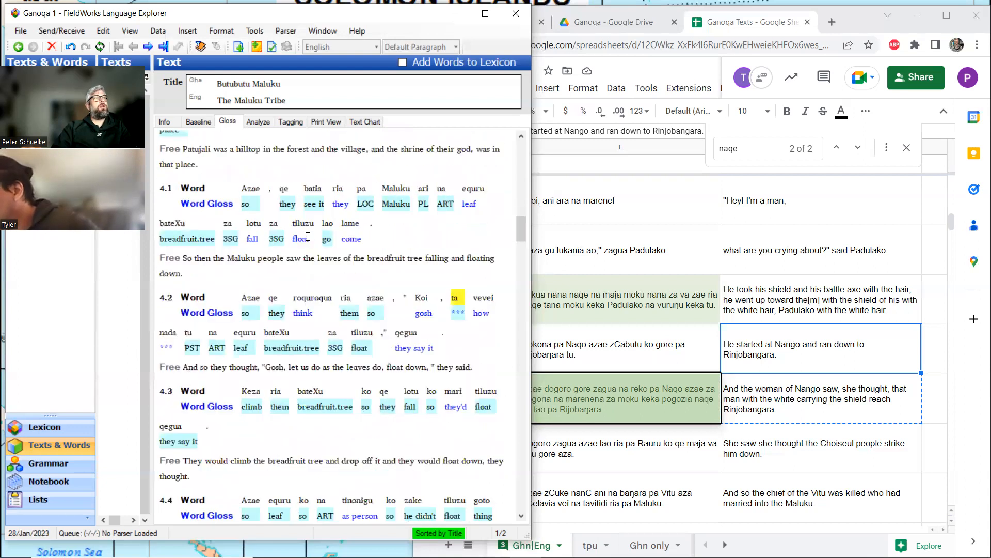
pyautogui.scroll(-15, 308, 236)
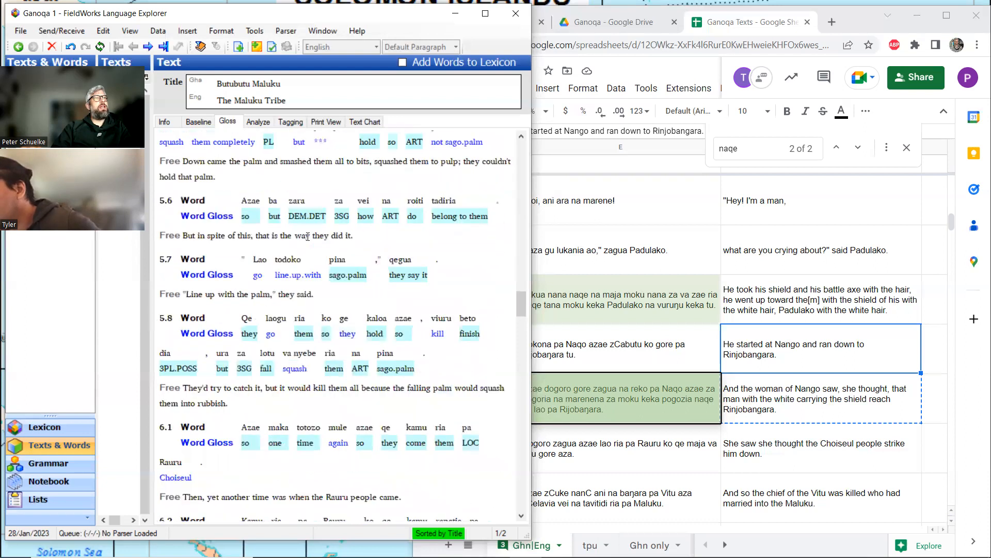
pyautogui.scroll(-8, 308, 236)
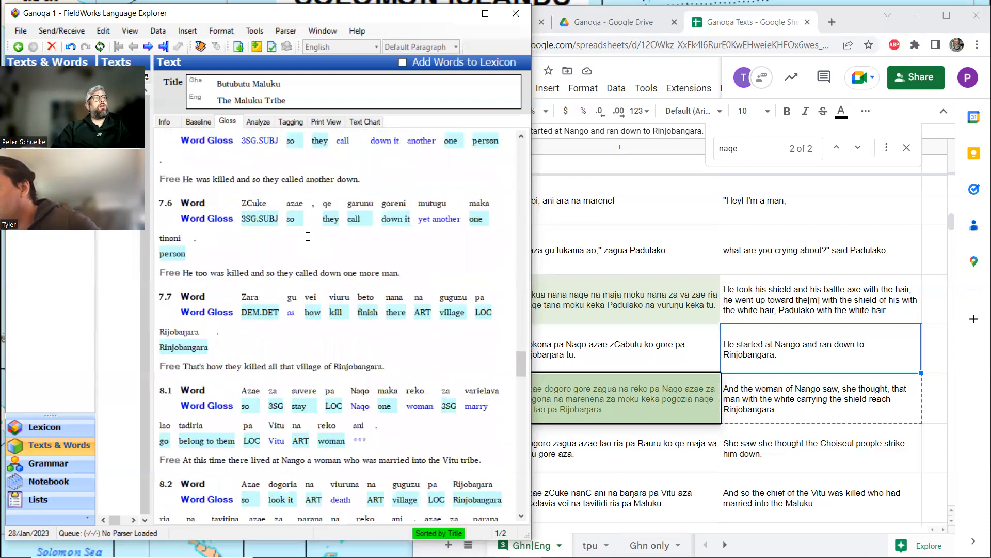
pyautogui.scroll(-8, 308, 236)
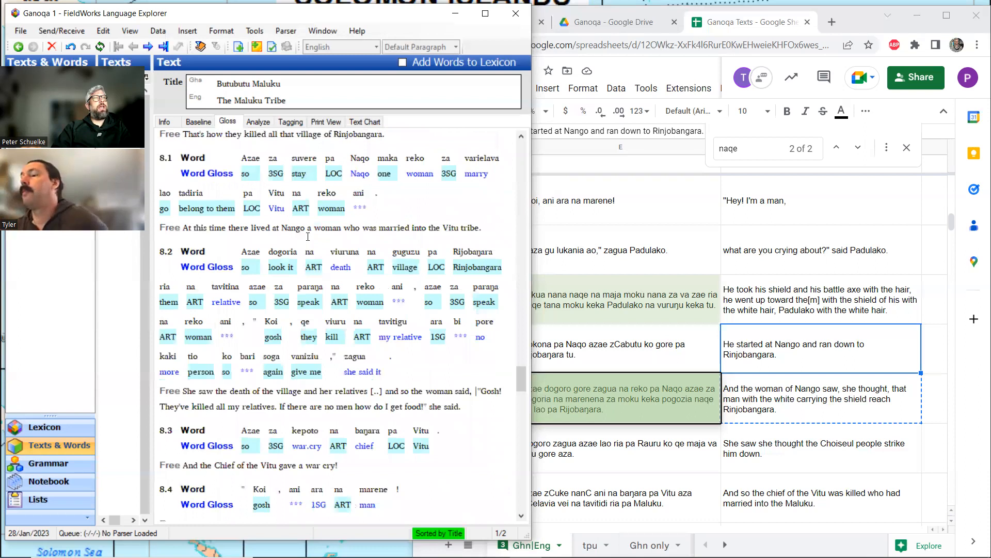
# Step: Look through lines 8.2 to 8.10 in the Gloss view, examining the word glosses and the Free translation of line 8.9
pyautogui.scroll(-4, 307, 236)
pyautogui.scroll(-6, 308, 236)
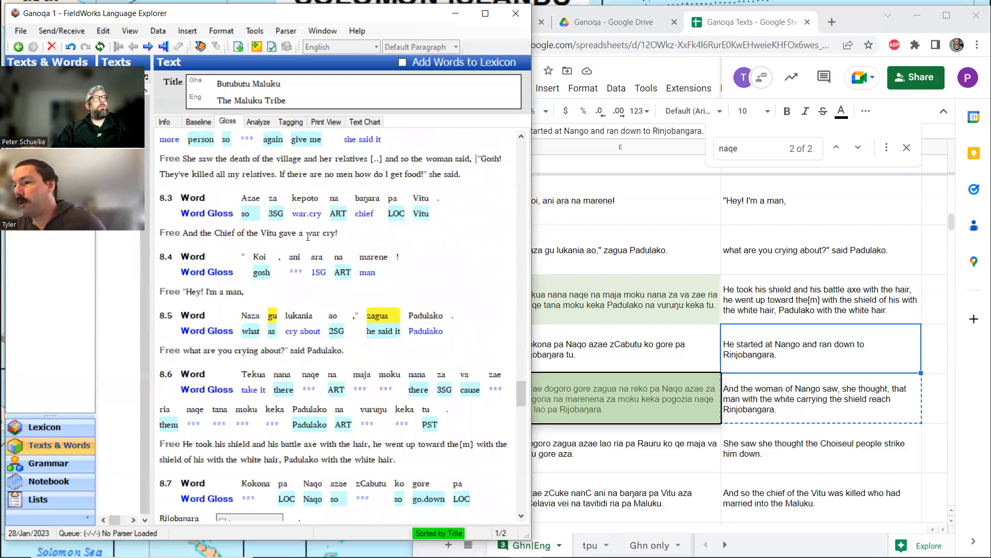
pyautogui.scroll(-3, 307, 236)
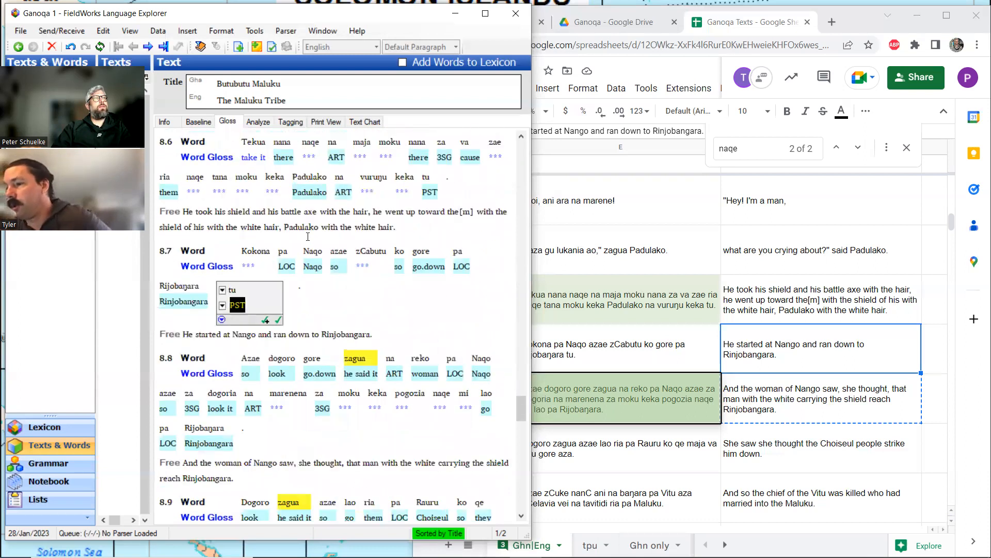
pyautogui.scroll(-2, 308, 236)
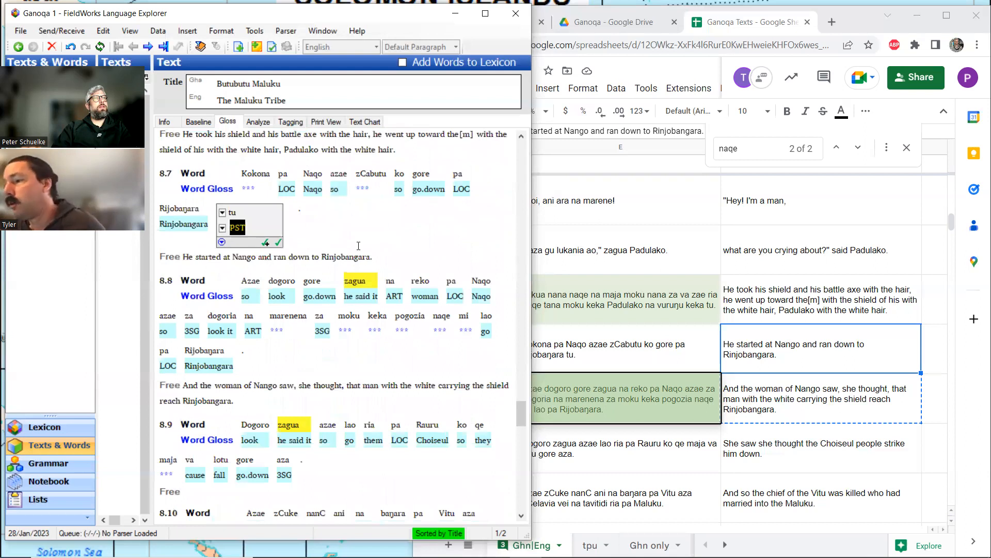
pyautogui.click(376, 254)
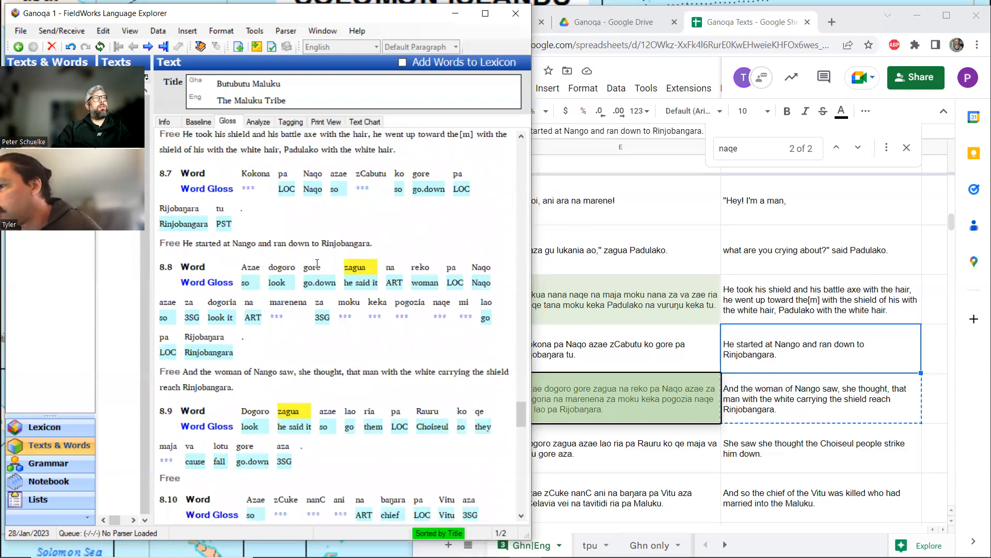
pyautogui.scroll(-3, 310, 258)
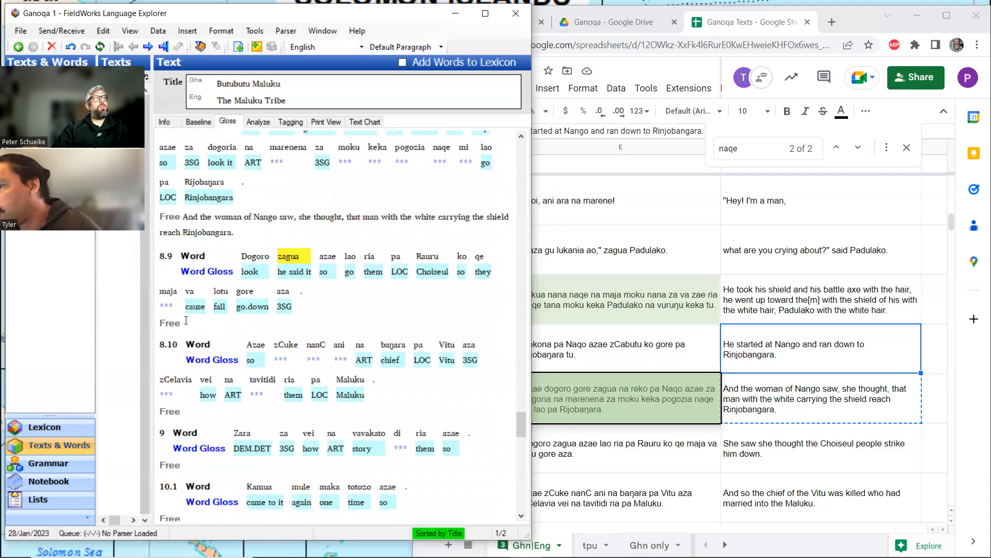
pyautogui.click(195, 321)
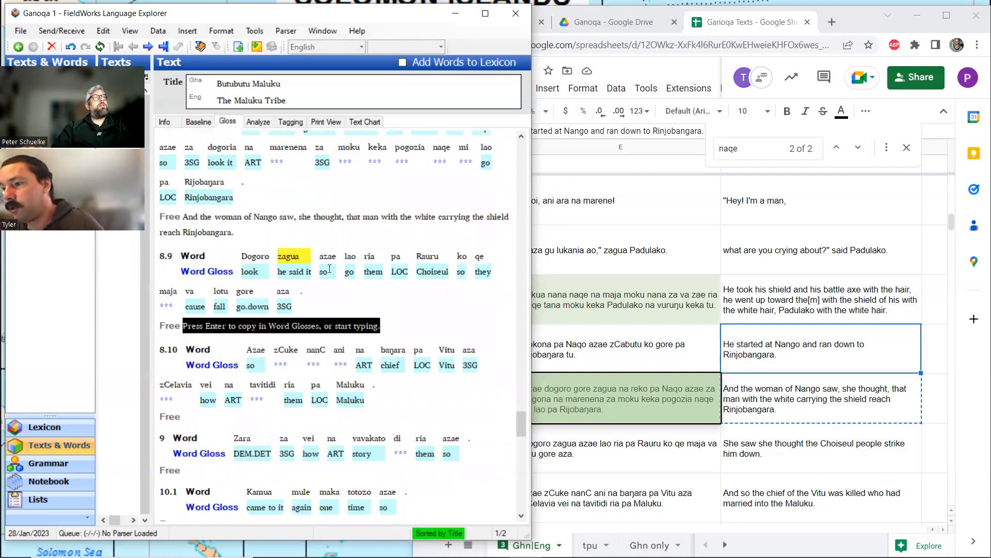
# Step: Check the morpheme analysis of "marenena" in line 8.8 in the Analyze view, and gloss the word as "man" in the Gloss view
pyautogui.scroll(1, 329, 269)
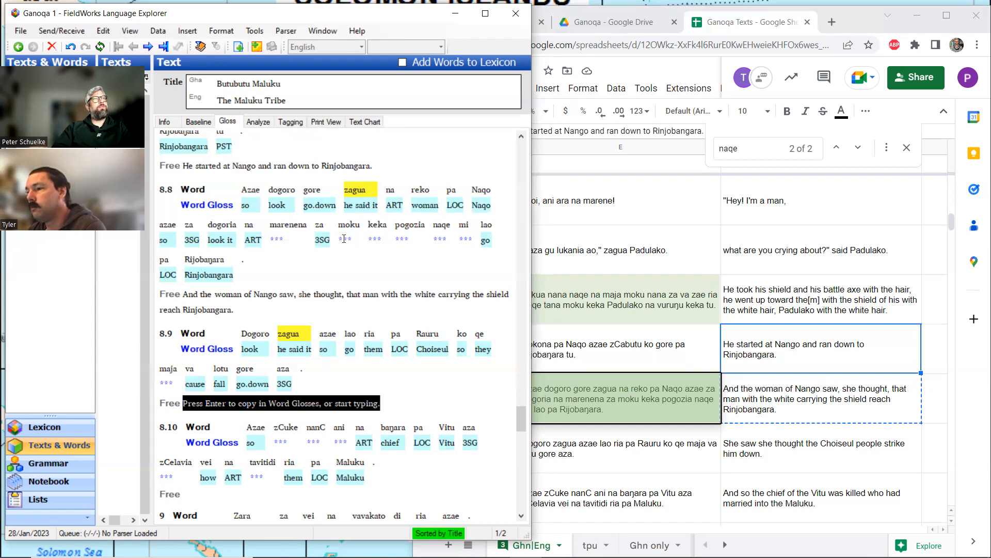
pyautogui.click(285, 239)
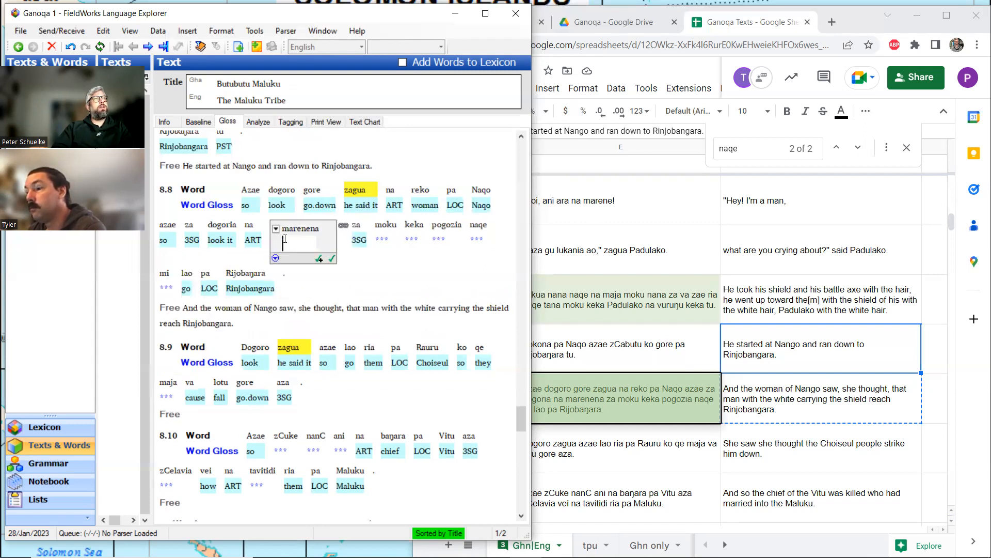
pyautogui.click(258, 122)
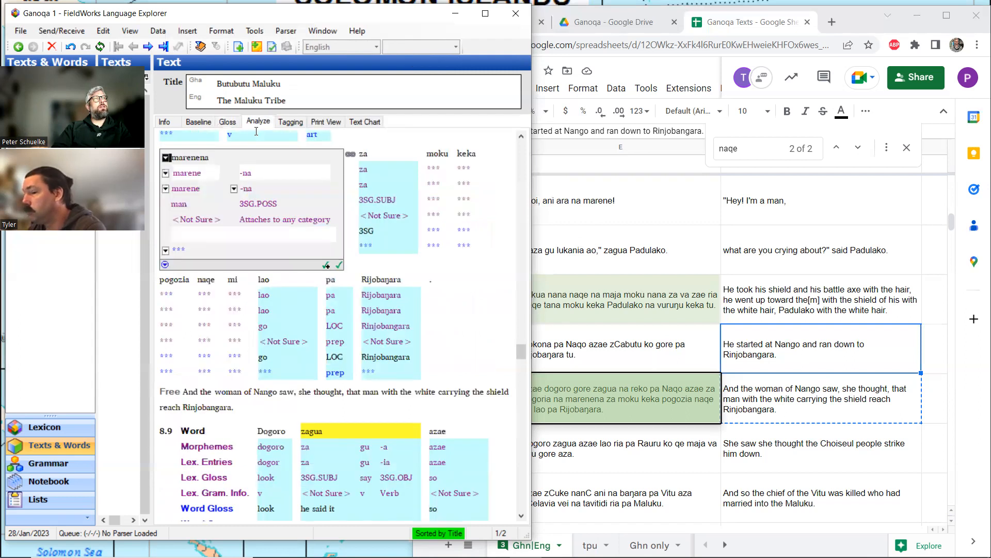
pyautogui.click(225, 124)
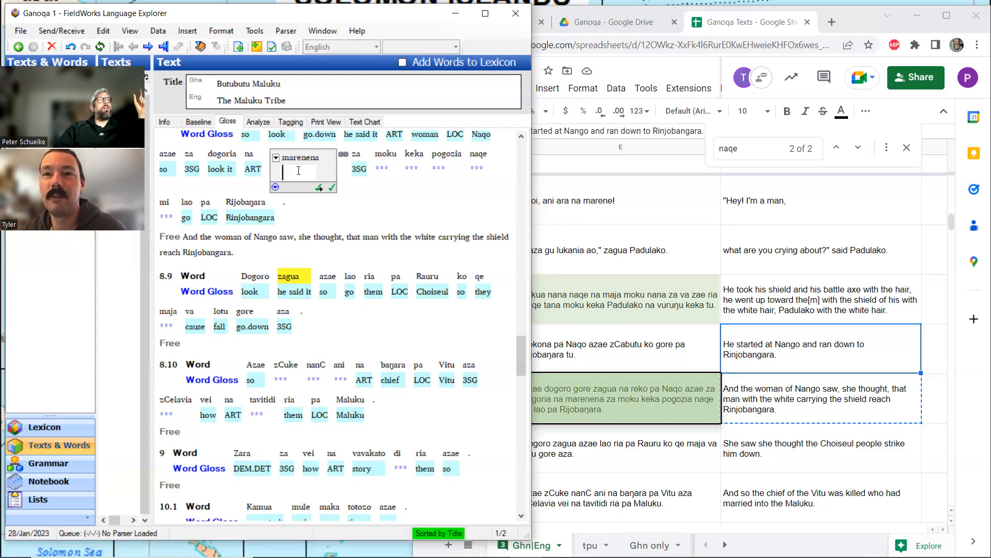
pyautogui.write('man')
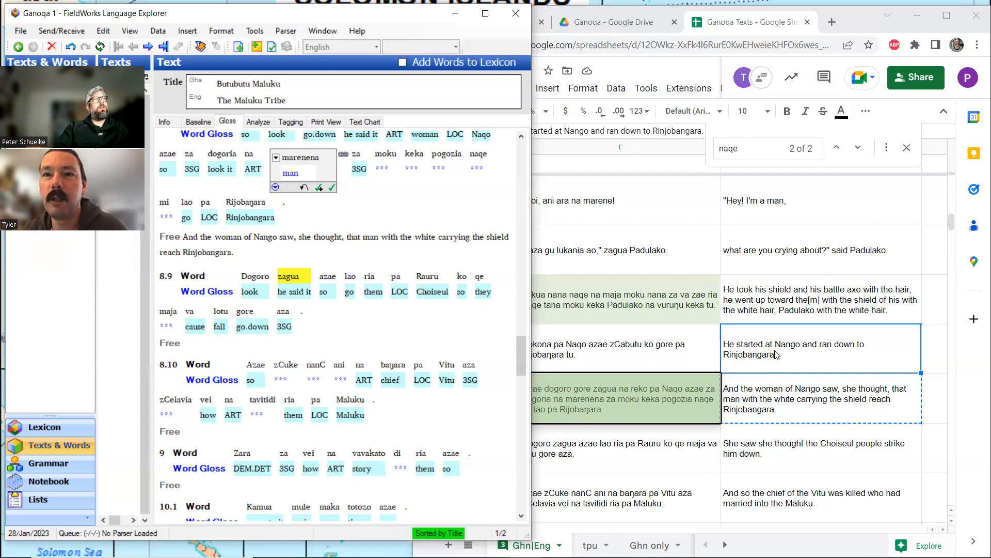
pyautogui.click(765, 391)
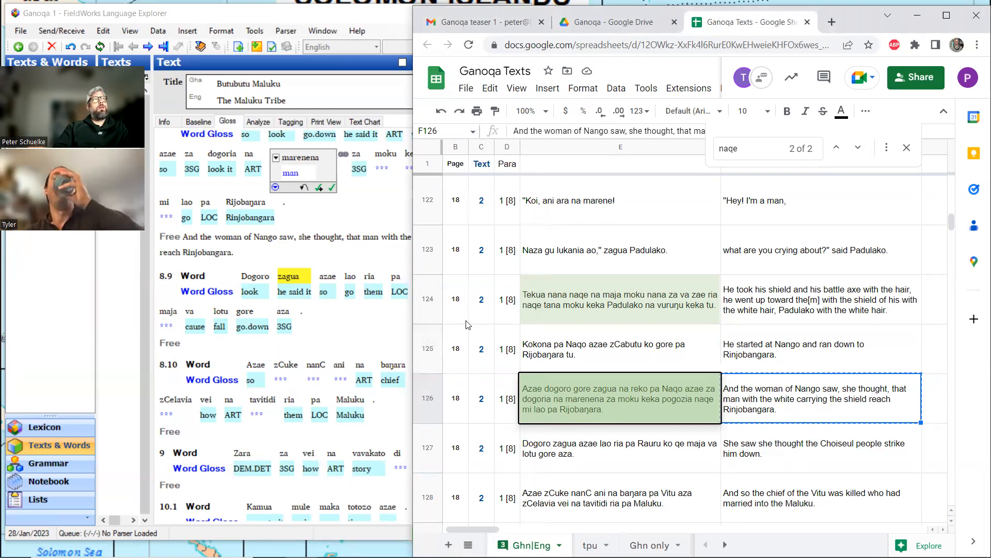
pyautogui.click(271, 252)
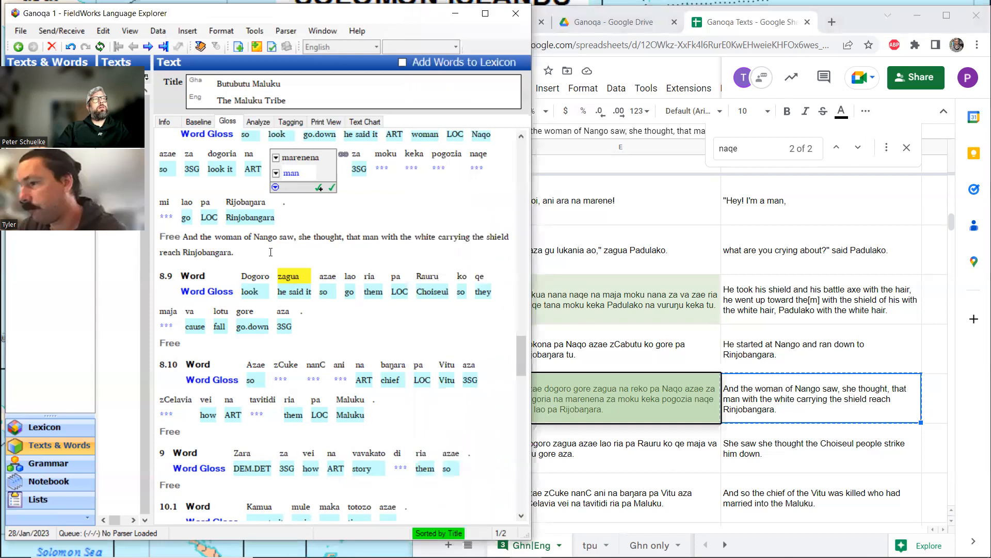
# Step: Copy the English translation in row 127 of Google Sheets into line 8.9's Free translation in FieldWorks
pyautogui.click(770, 406)
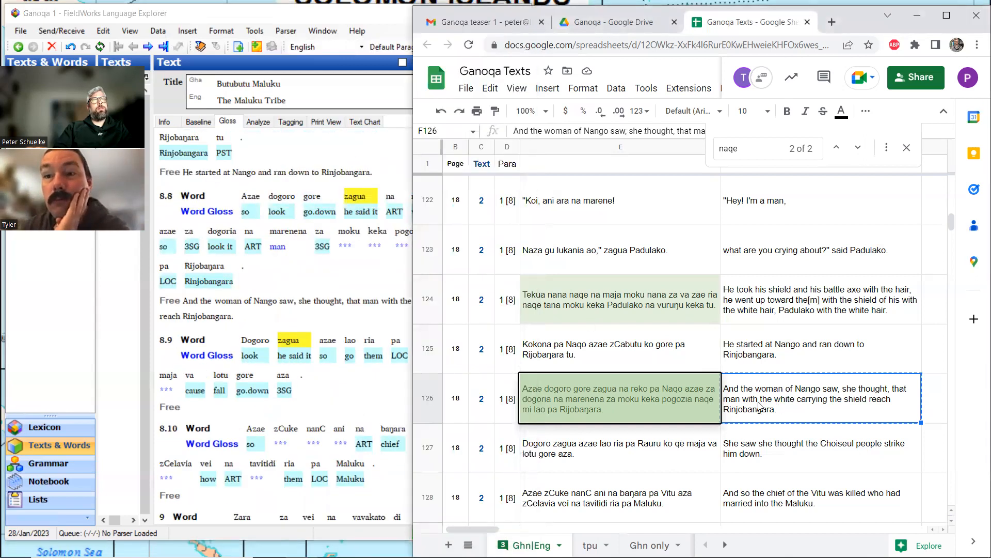
pyautogui.click(228, 406)
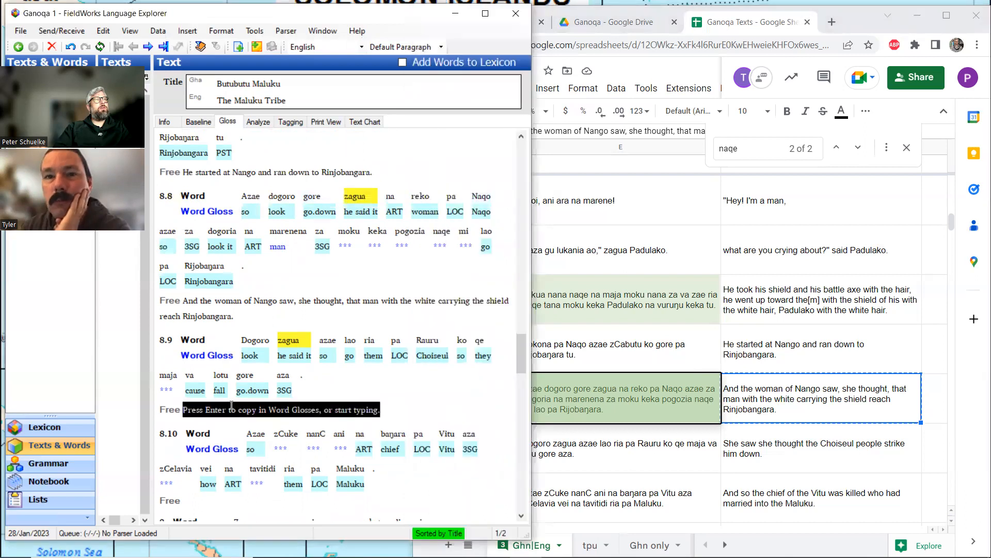
pyautogui.click(853, 441)
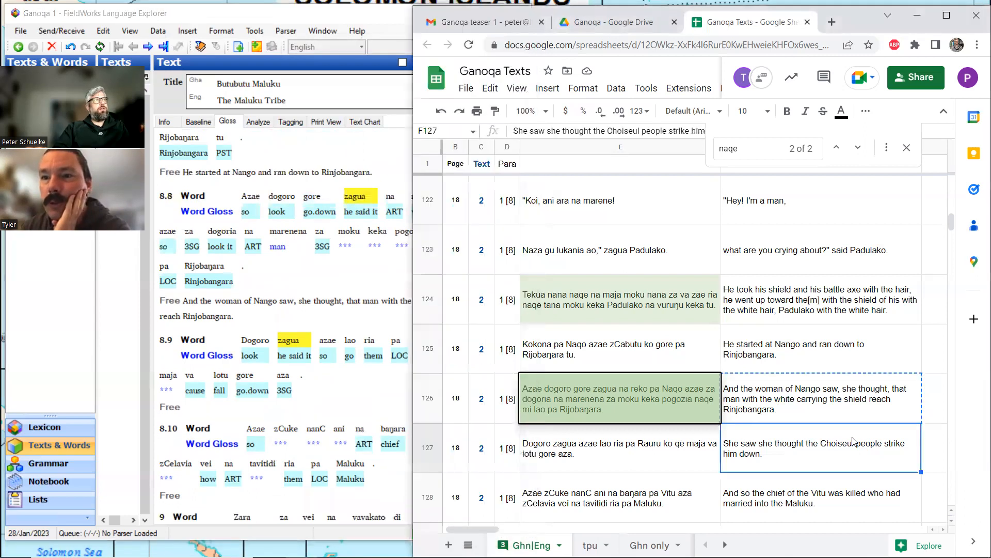
pyautogui.hotkey('ctrl', 'c')
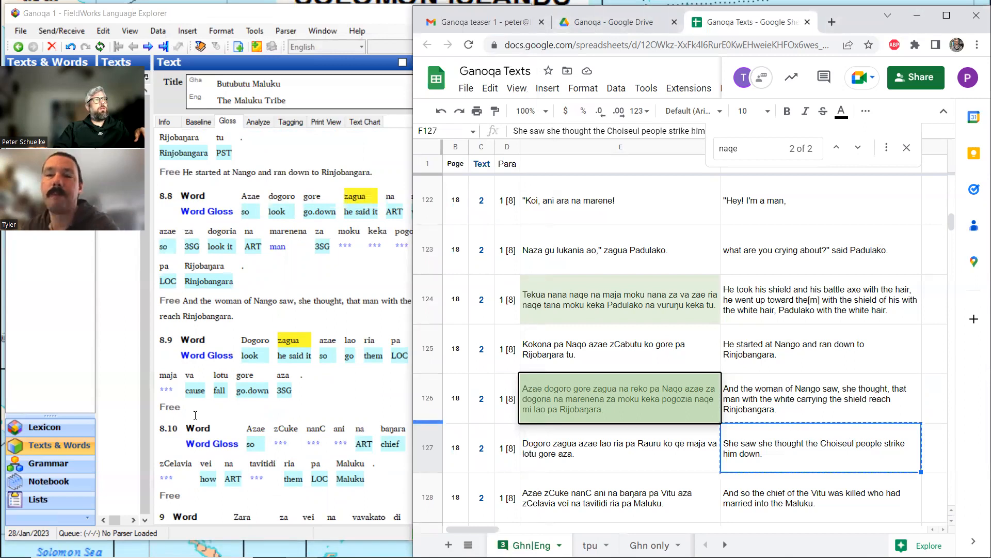
pyautogui.click(195, 409)
pyautogui.hotkey('ctrl', 'v')
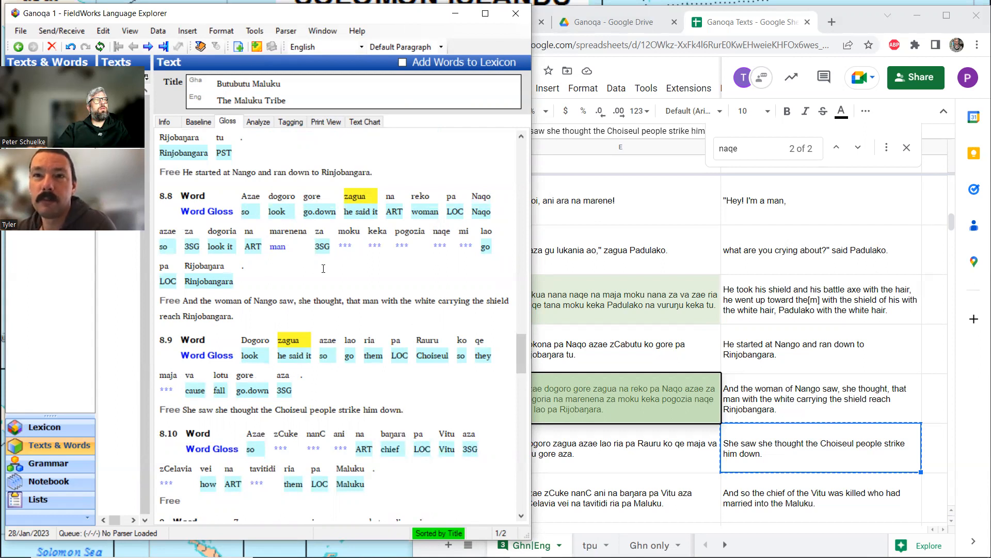
# Step: Review the word glosses and free translations from line 8.8 back up to line 8.1
pyautogui.scroll(3, 321, 267)
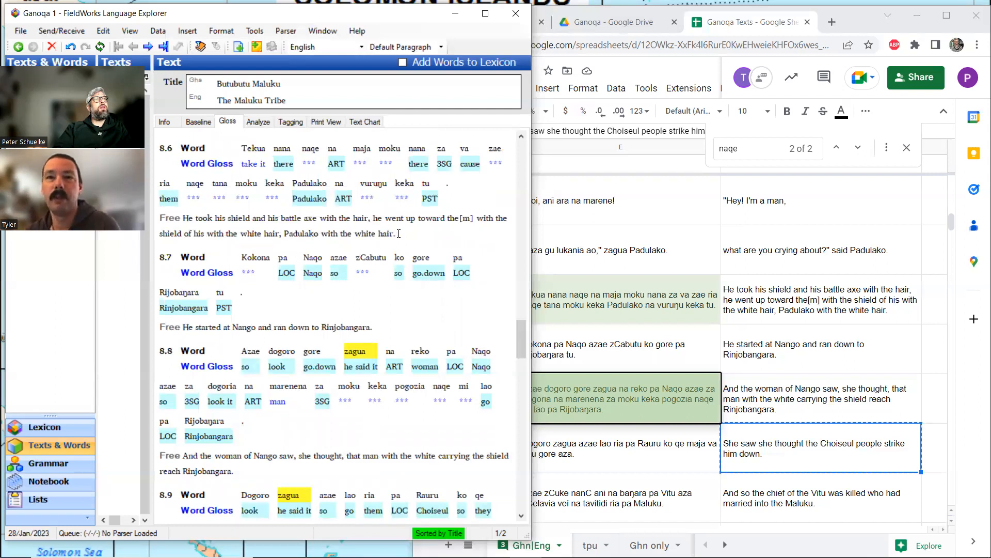
pyautogui.scroll(6, 399, 233)
pyautogui.scroll(10, 386, 241)
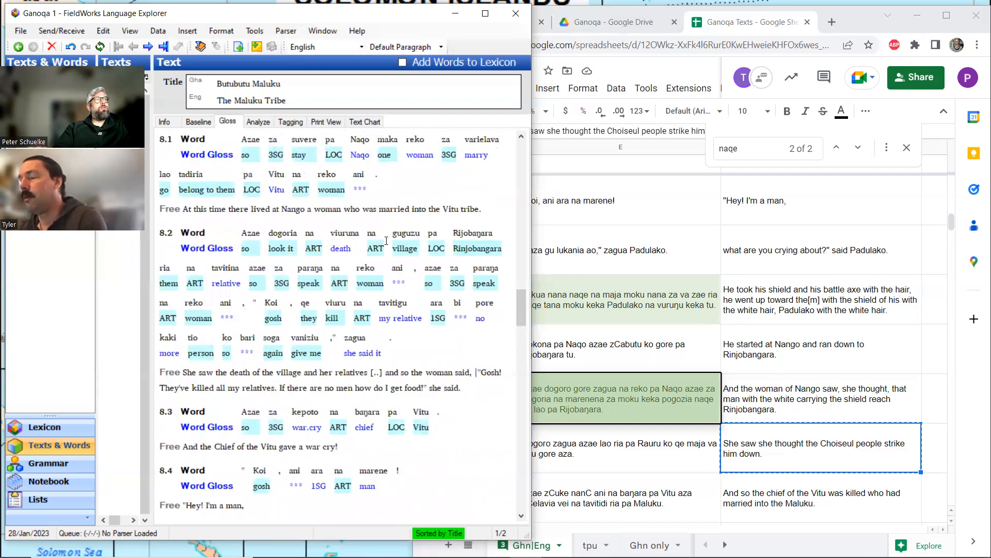
pyautogui.scroll(3, 386, 240)
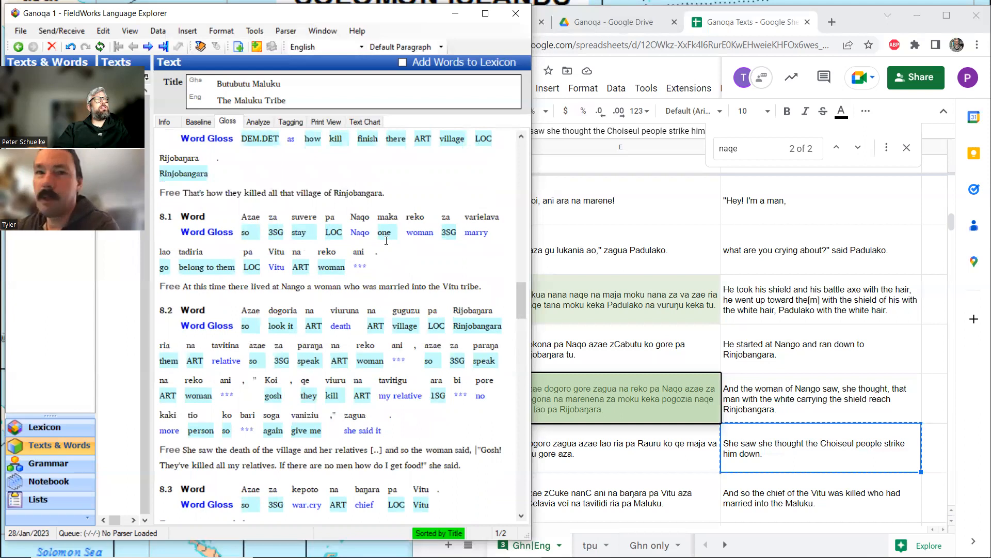
pyautogui.scroll(-3, 386, 241)
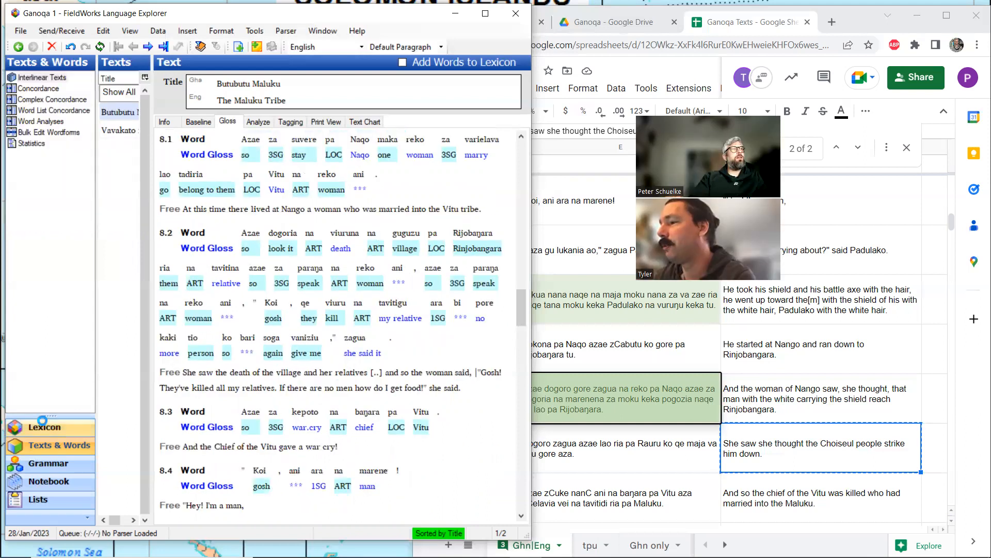
# Step: Look through the lexicon entries sorted by gloss down to the end of the list, and return to the interlinear text
pyautogui.click(42, 423)
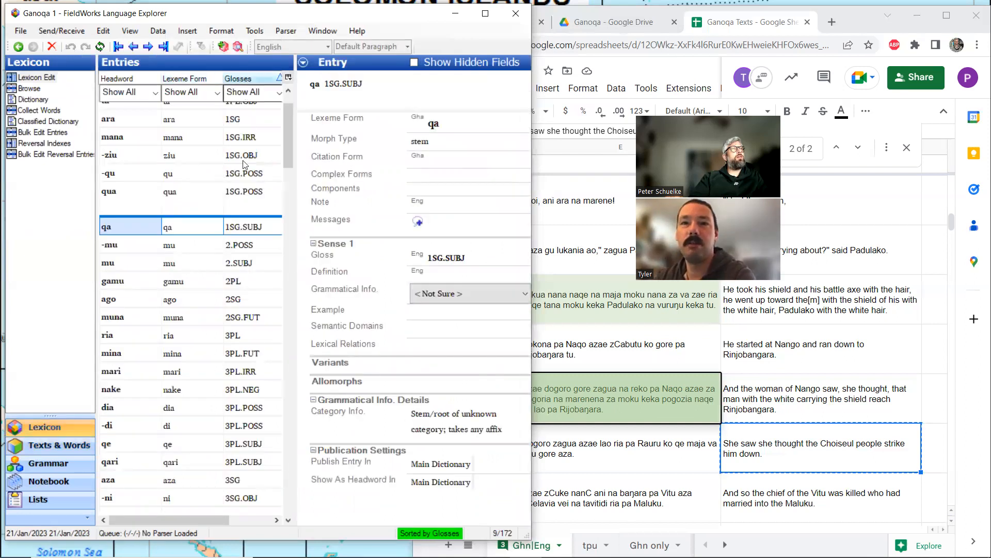
pyautogui.scroll(-7, 244, 164)
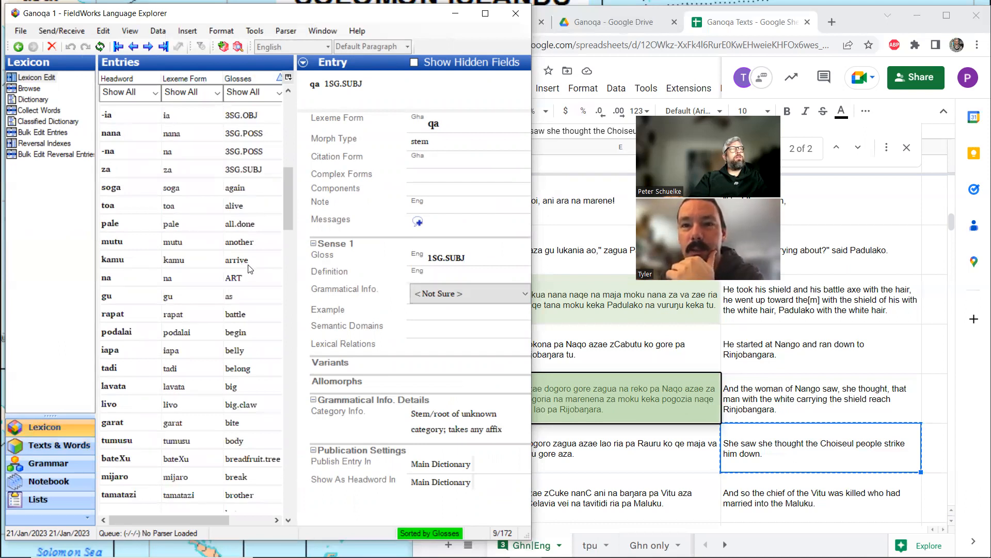
pyautogui.scroll(-4, 249, 269)
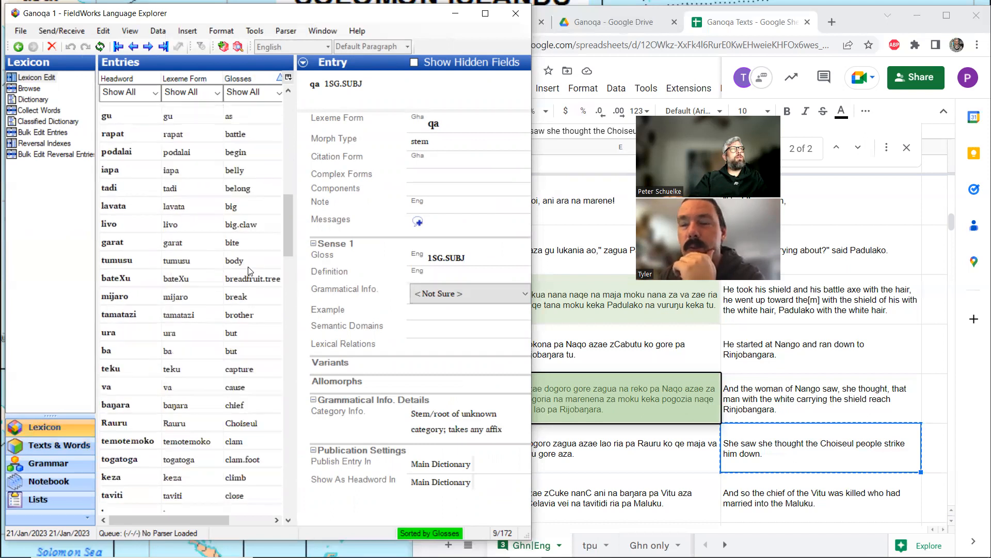
pyautogui.scroll(-1, 248, 271)
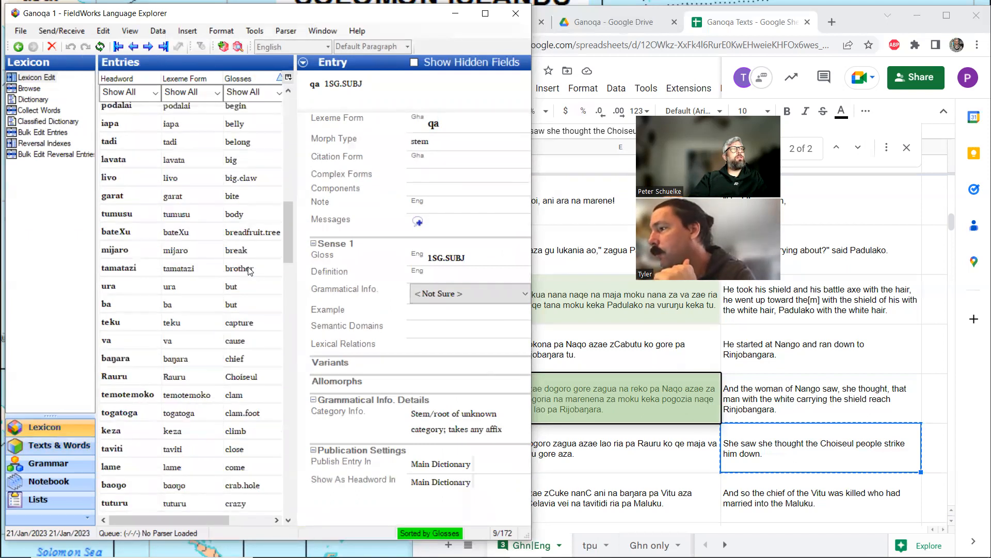
pyautogui.scroll(-10, 248, 271)
pyautogui.scroll(-10, 248, 270)
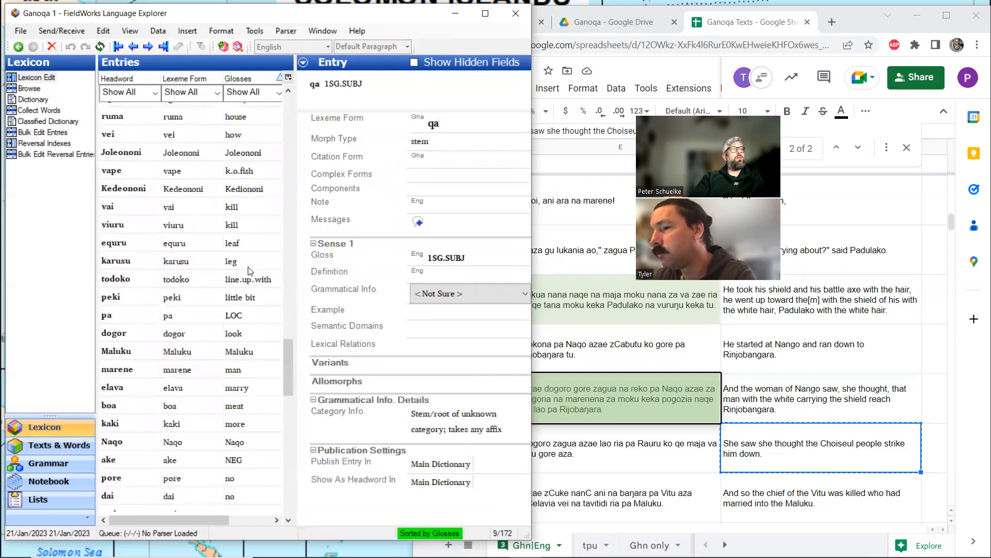
pyautogui.scroll(-10, 249, 271)
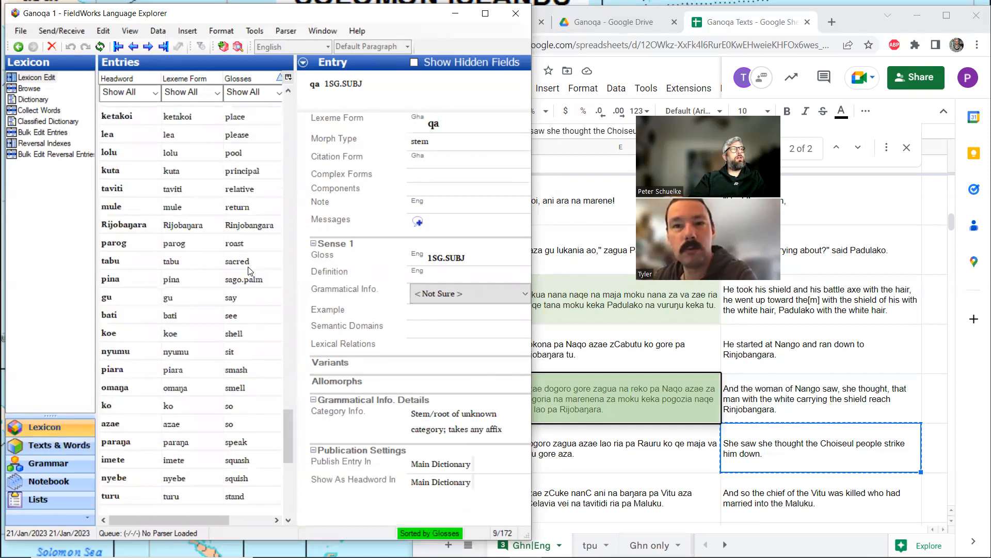
pyautogui.scroll(-3, 248, 270)
pyautogui.scroll(-9, 248, 271)
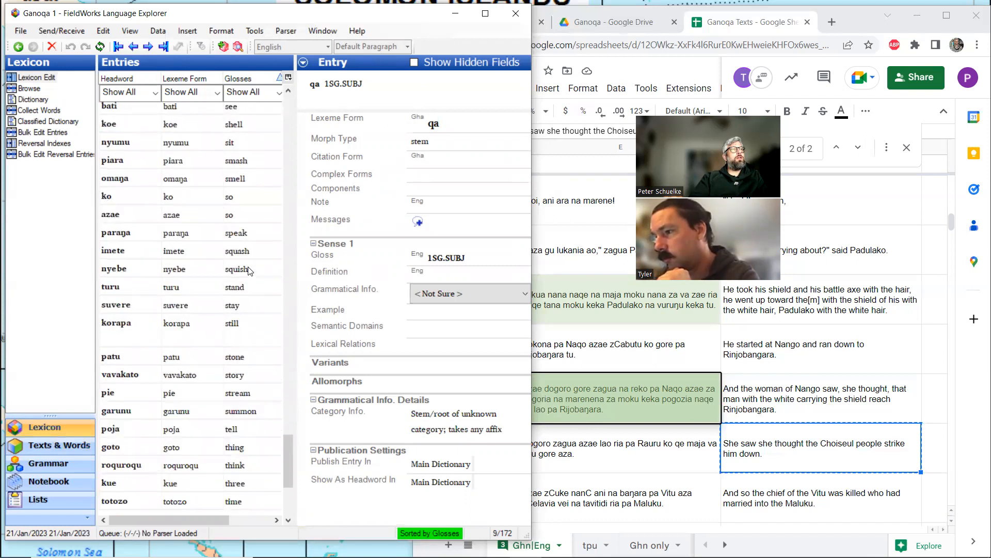
pyautogui.scroll(-9, 248, 271)
pyautogui.scroll(-7, 248, 271)
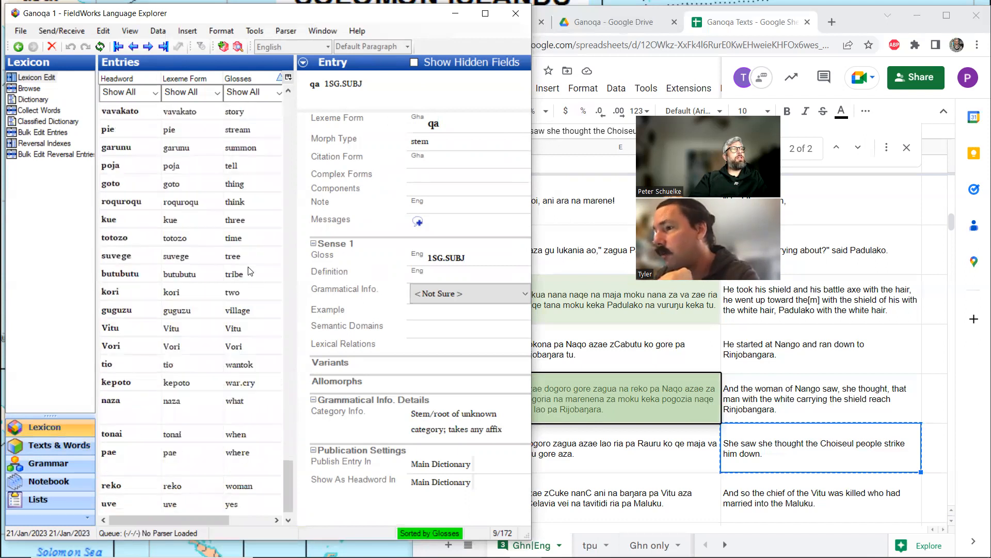
pyautogui.click(71, 445)
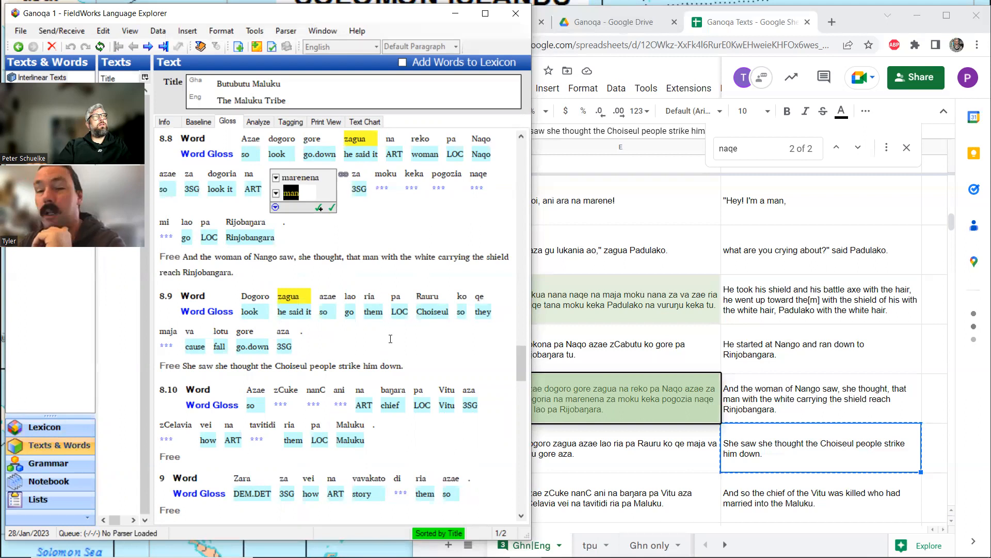
# Step: Check the translations in Google Sheets rows 120 to 127, and review the FieldWorks glosses from line 8.8 back to 7.1
pyautogui.click(785, 362)
pyautogui.scroll(4, 784, 362)
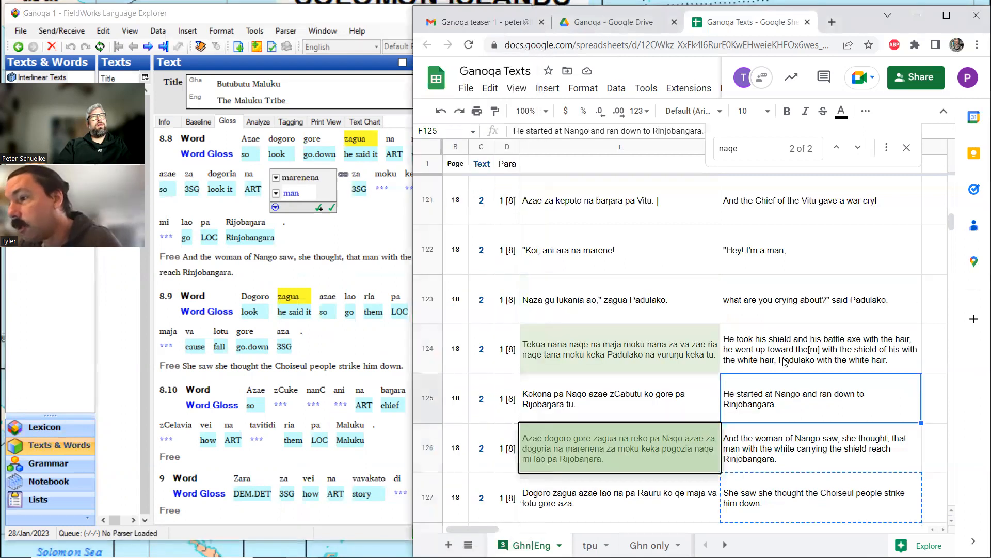
pyautogui.scroll(-2, 671, 336)
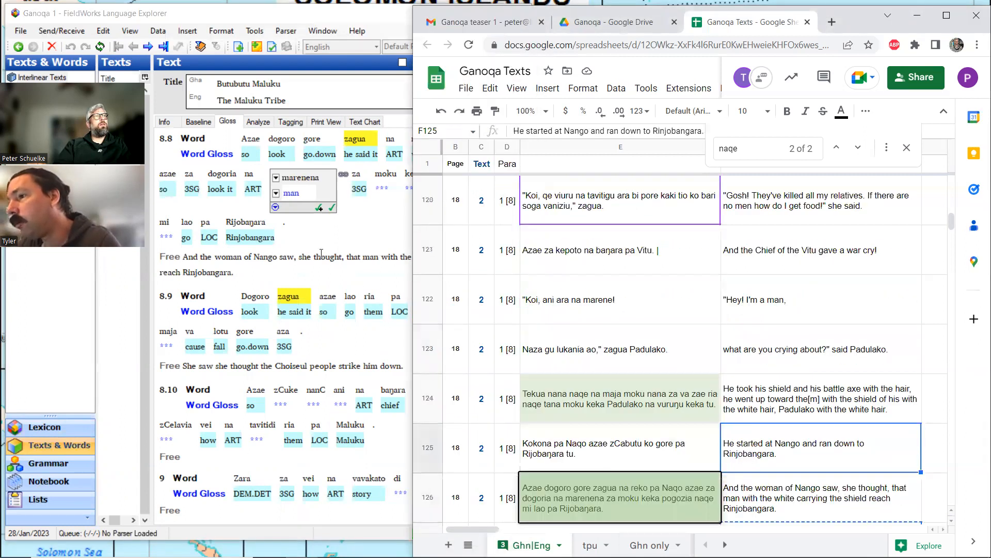
pyautogui.click(322, 253)
pyautogui.scroll(15, 323, 253)
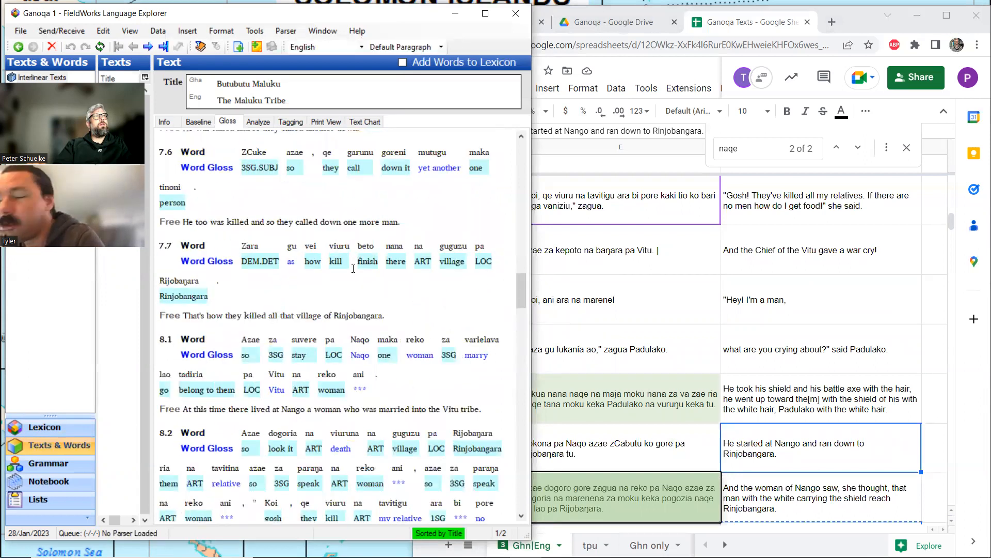
pyautogui.scroll(2, 353, 268)
pyautogui.scroll(3, 353, 268)
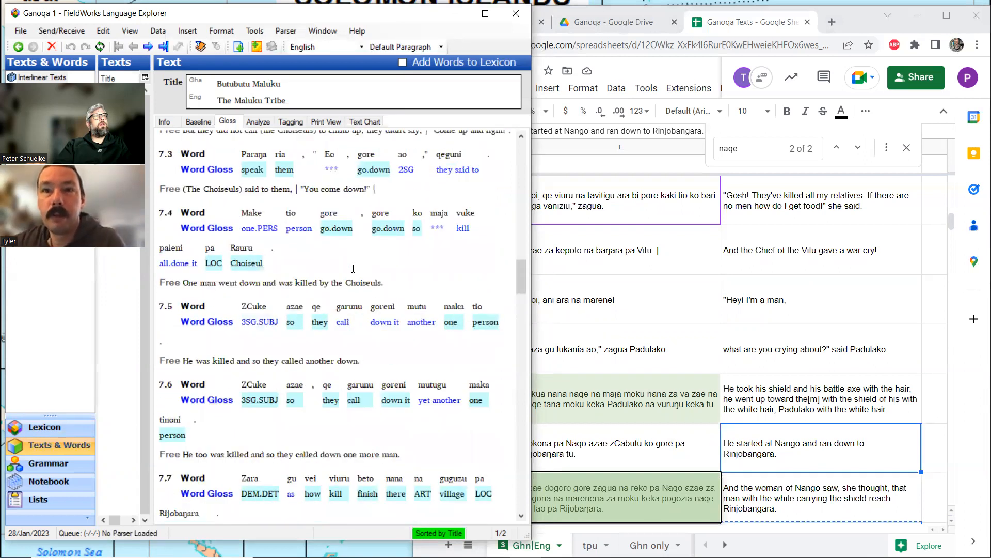
pyautogui.scroll(2, 353, 269)
pyautogui.scroll(5, 353, 268)
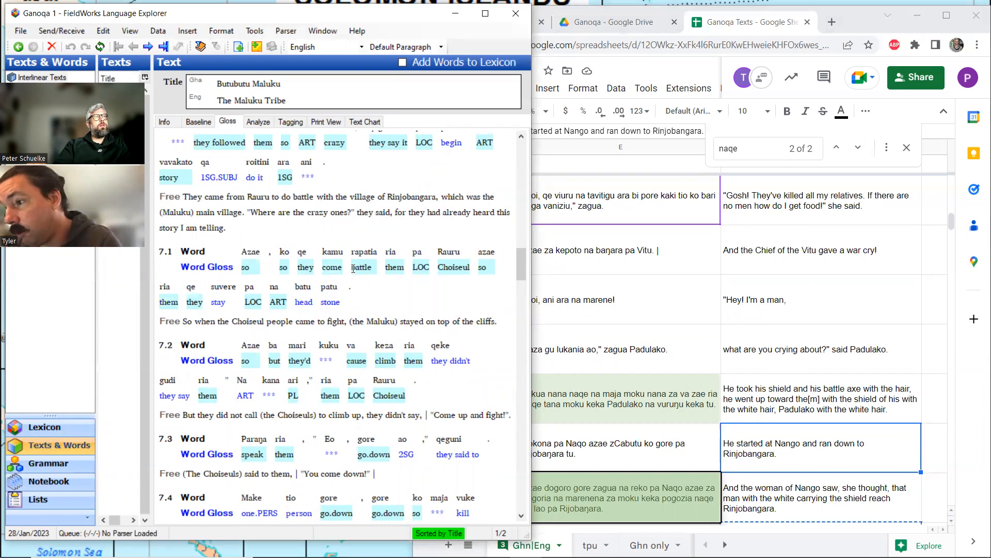
pyautogui.scroll(-2, 353, 268)
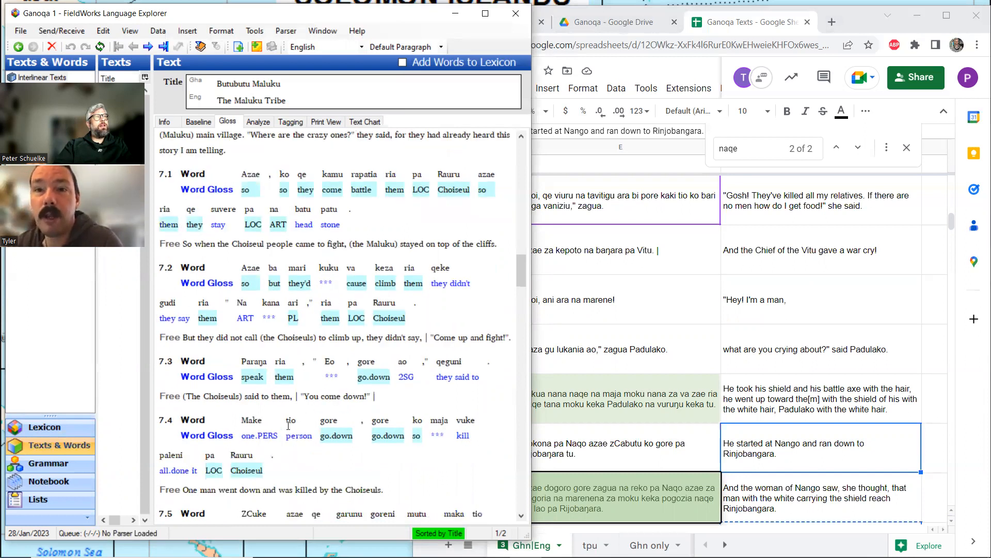
pyautogui.scroll(-2, 254, 426)
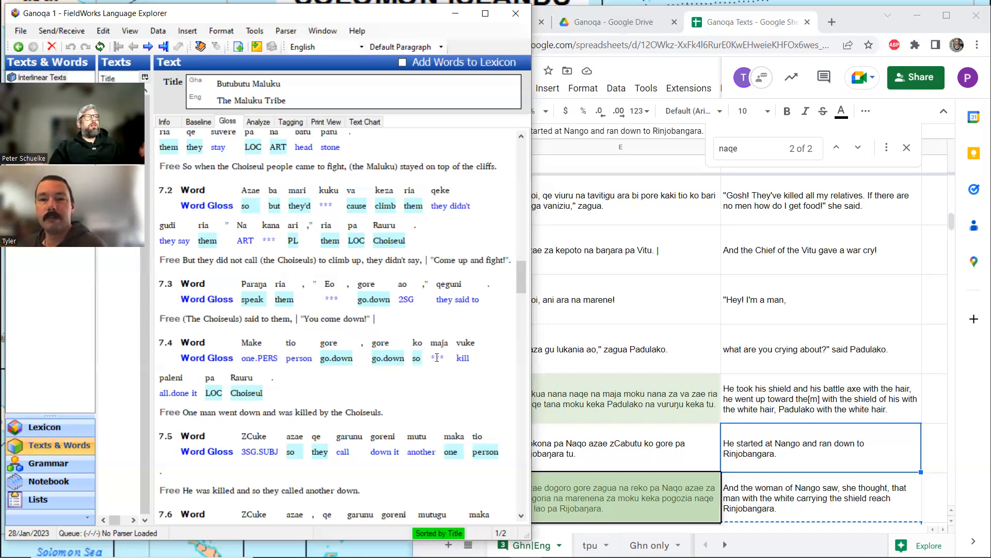
# Step: Create a new lexical entry for "maja" in line 7.4 as a stem with the gloss "axe"
pyautogui.click(437, 357)
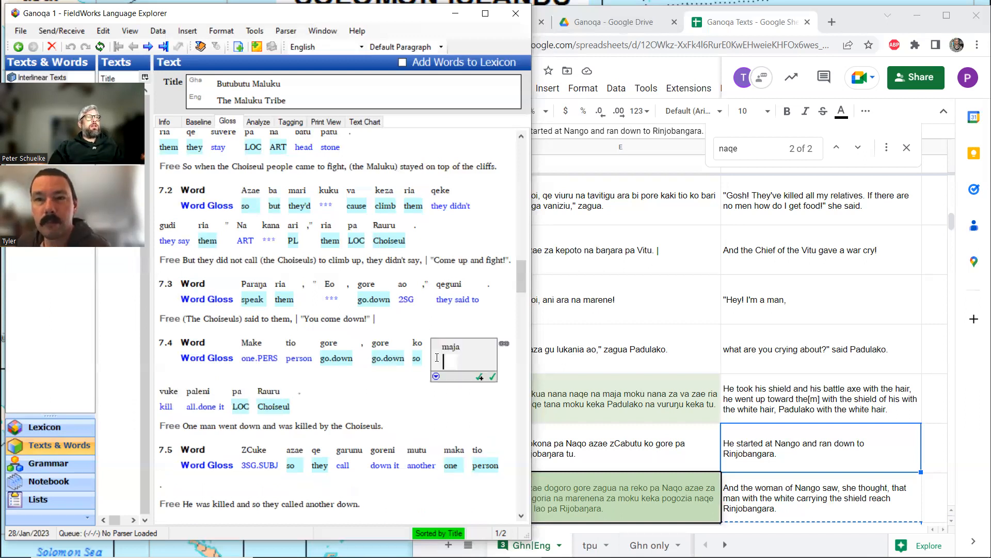
pyautogui.click(260, 124)
pyautogui.click(234, 188)
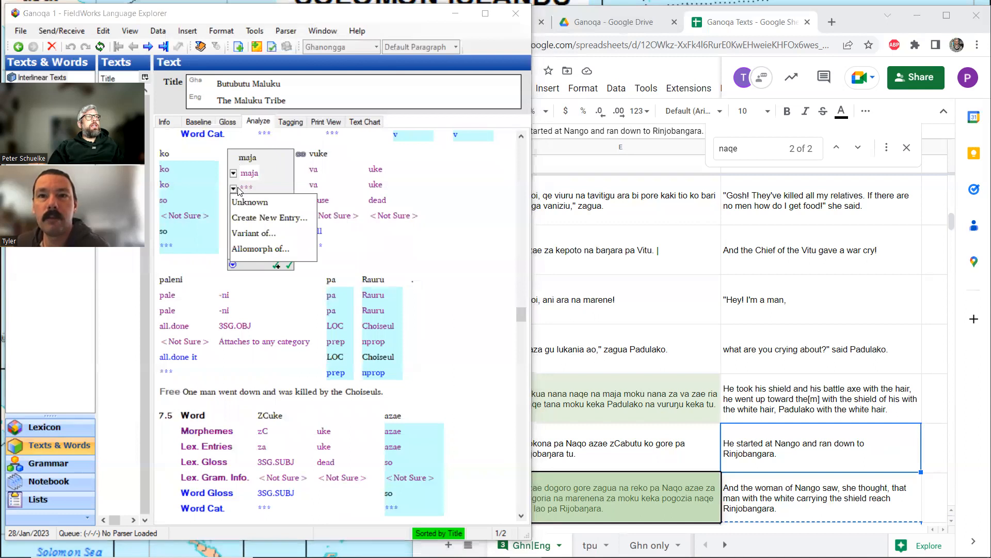
pyautogui.click(249, 219)
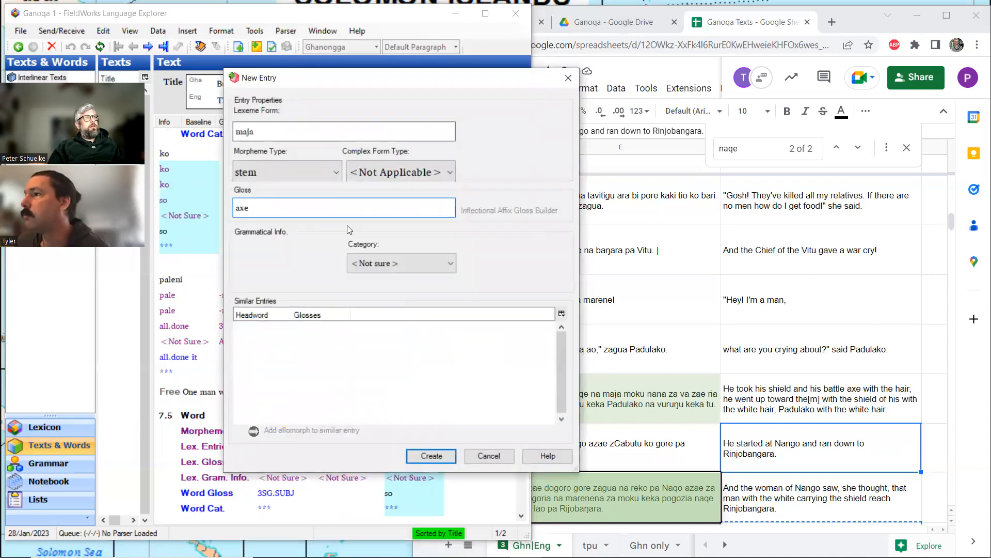
pyautogui.press('Return')
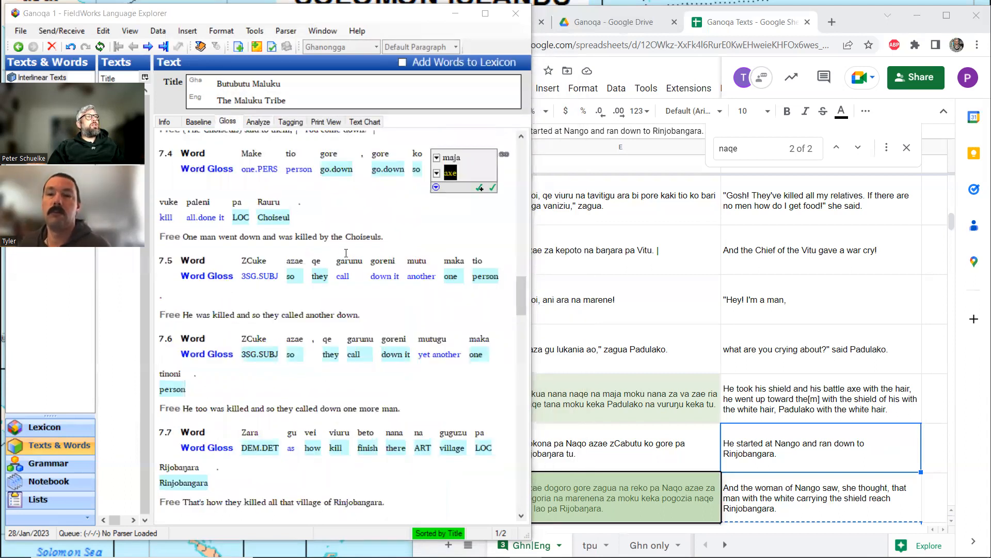
# Step: Review the word glosses and free translations between lines 8.6 and 10.1 for words still lacking a gloss
pyautogui.scroll(-15, 343, 258)
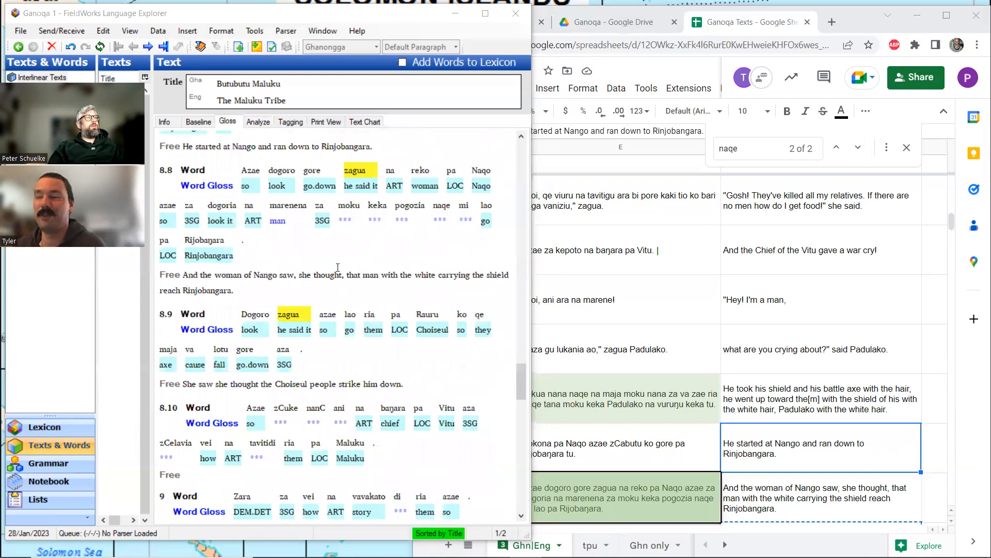
pyautogui.scroll(-12, 338, 267)
pyautogui.scroll(10, 338, 267)
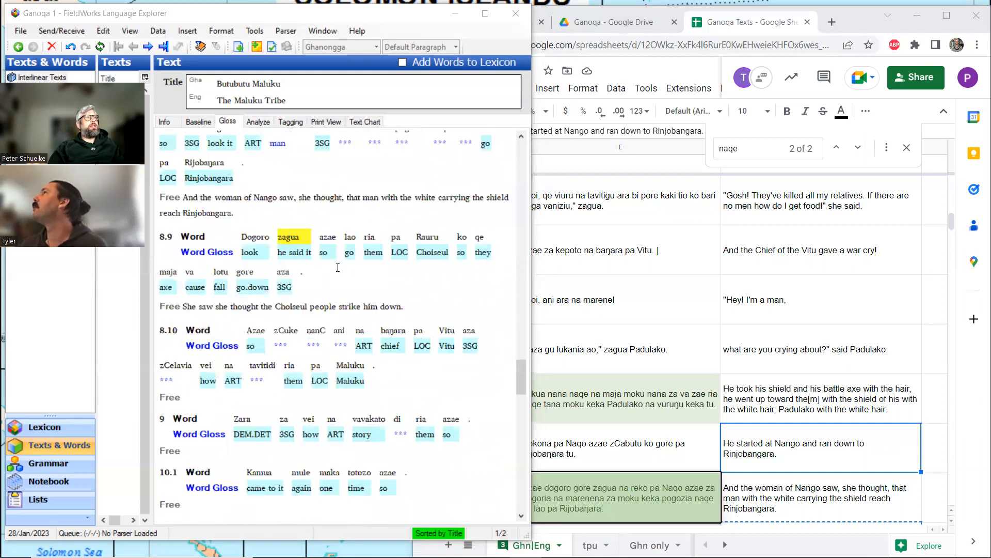
pyautogui.scroll(3, 338, 268)
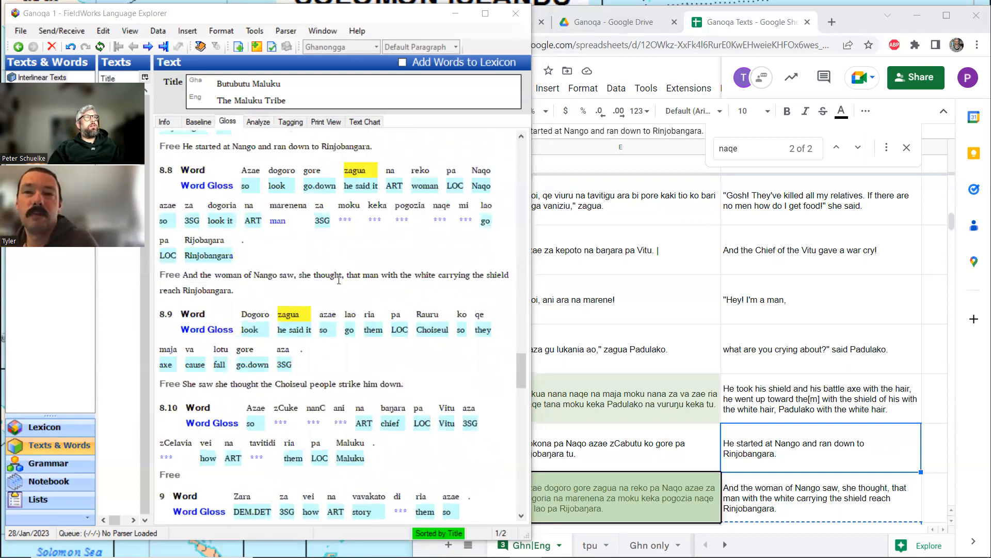
pyautogui.scroll(-1, 310, 269)
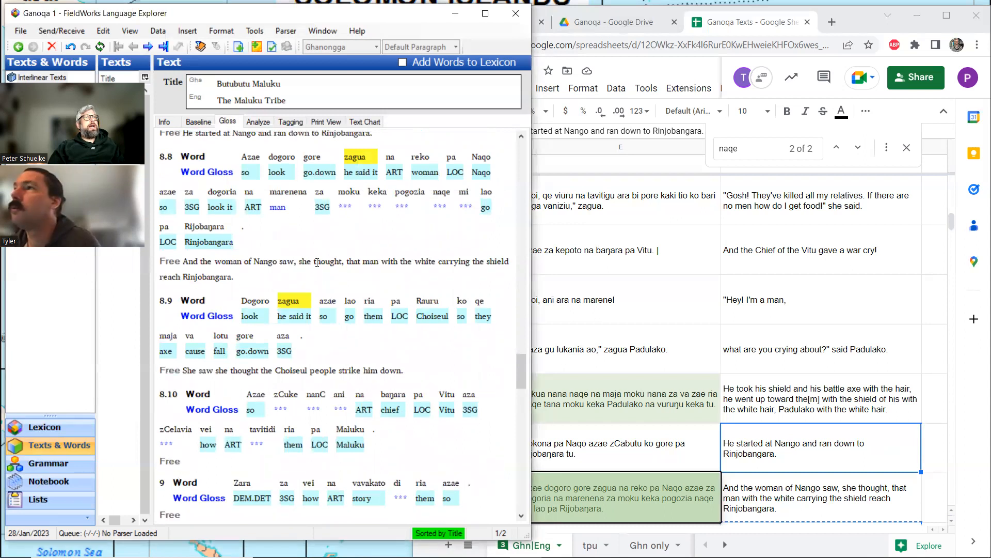
pyautogui.click(279, 208)
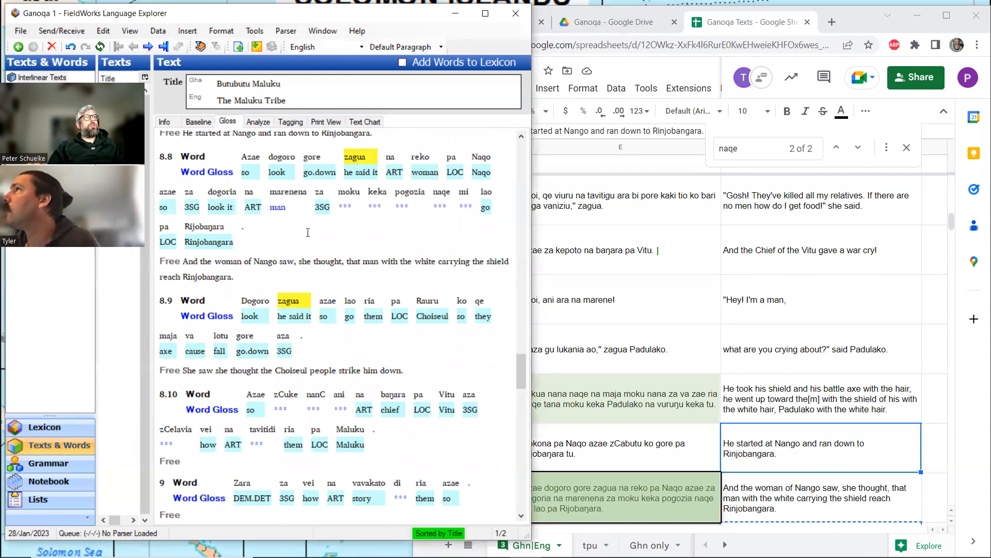
pyautogui.scroll(6, 316, 261)
pyautogui.scroll(3, 308, 233)
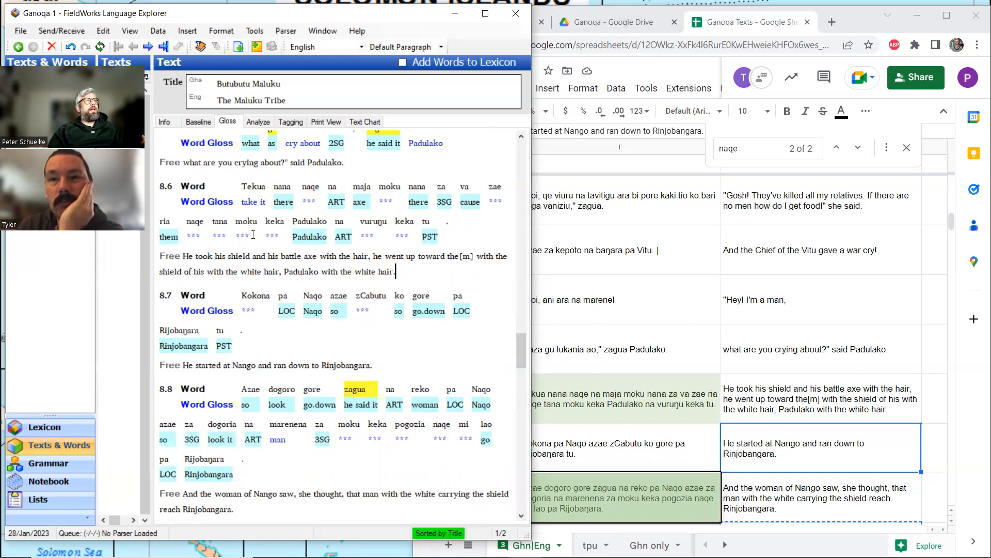
# Step: Create a new stem entry for the second "naqe" in line 8.6 with the gloss "shield", and return to the Gloss view
pyautogui.click(194, 235)
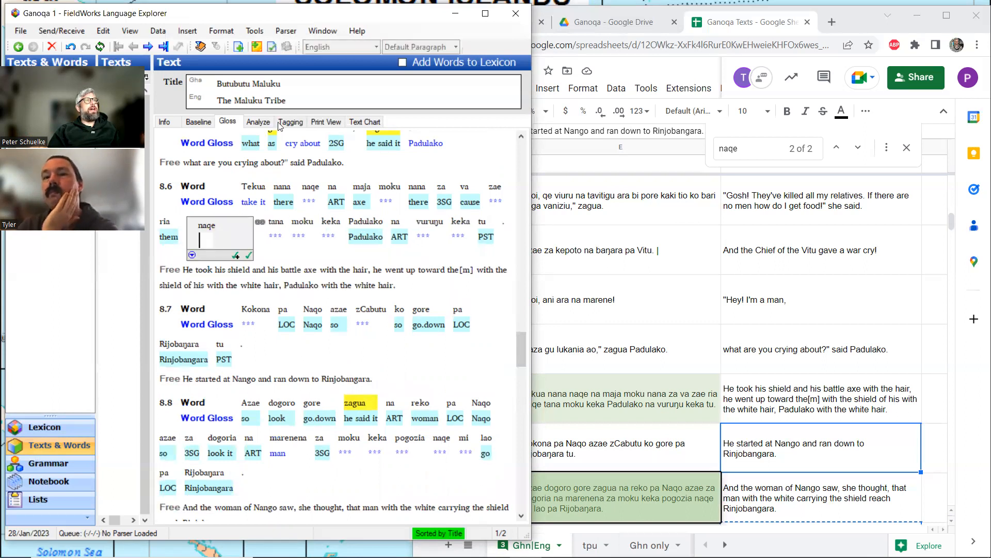
pyautogui.click(260, 124)
pyautogui.click(234, 244)
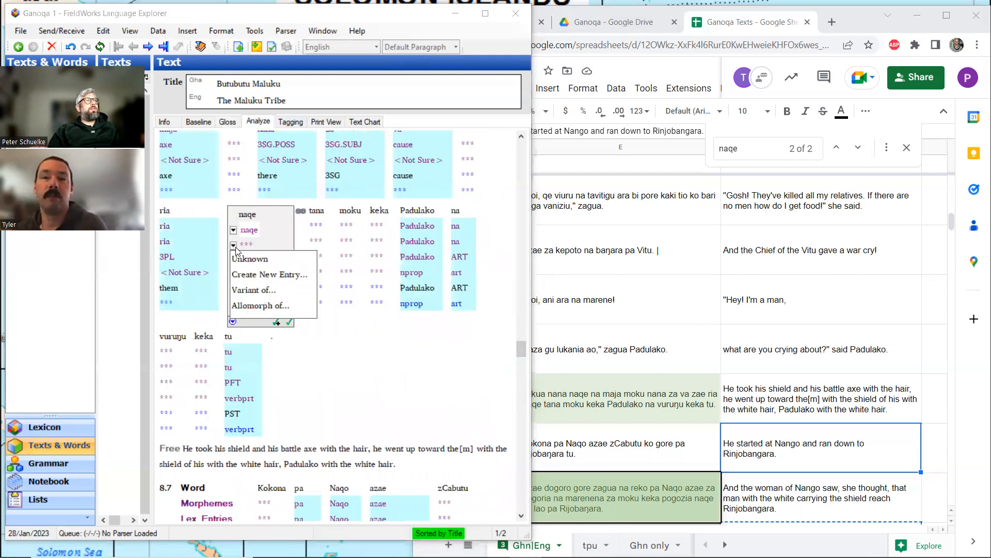
pyautogui.click(248, 275)
pyautogui.write('shield')
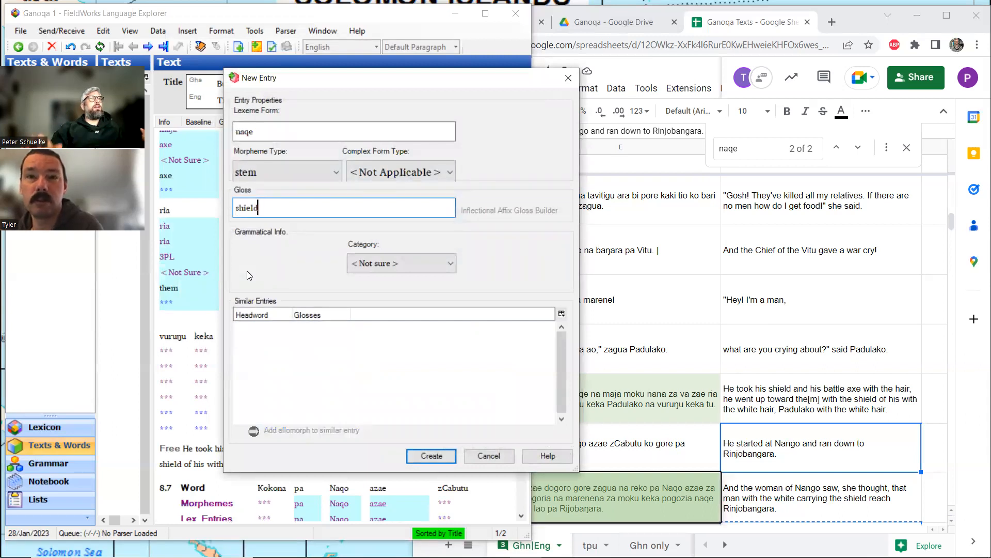
pyautogui.click(425, 455)
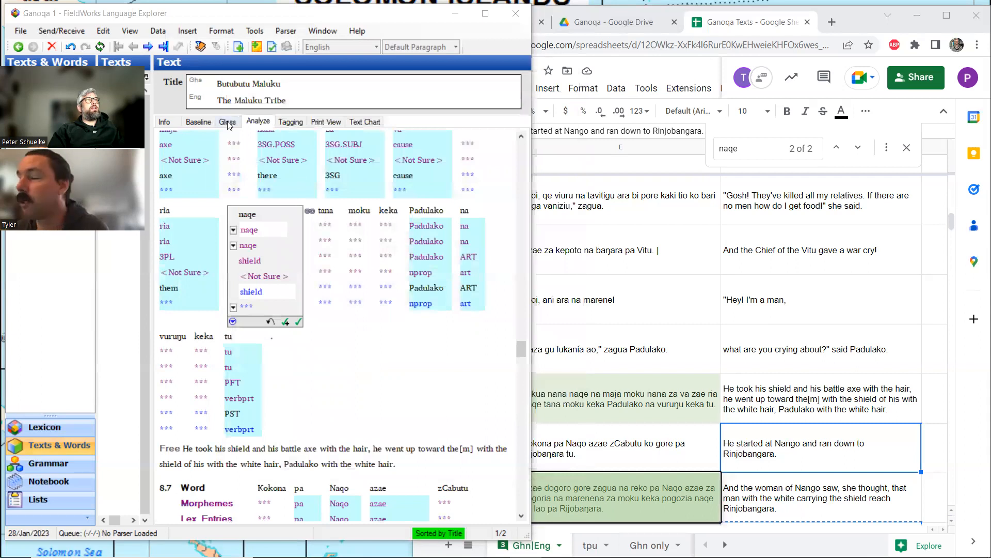
pyautogui.scroll(1, 372, 247)
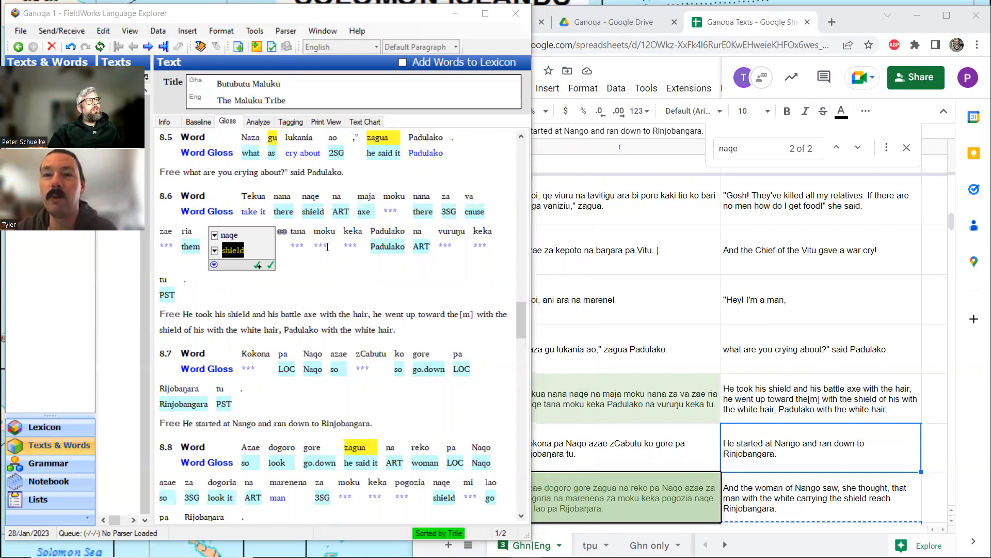
# Step: Create a new stem entry for the second "moku" in line 8.6 with the gloss "hair", and return to the Gloss view
pyautogui.click(326, 247)
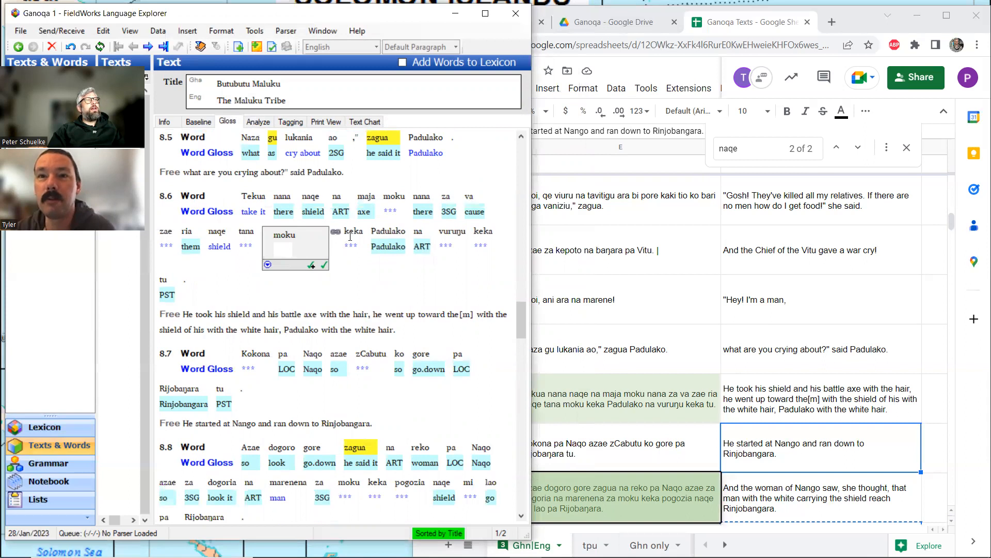
pyautogui.click(264, 123)
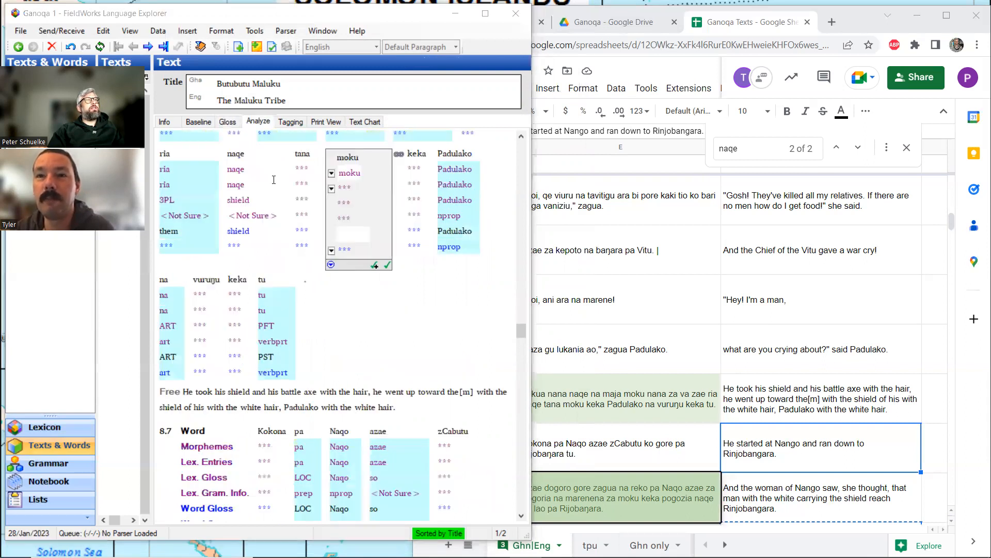
pyautogui.click(332, 189)
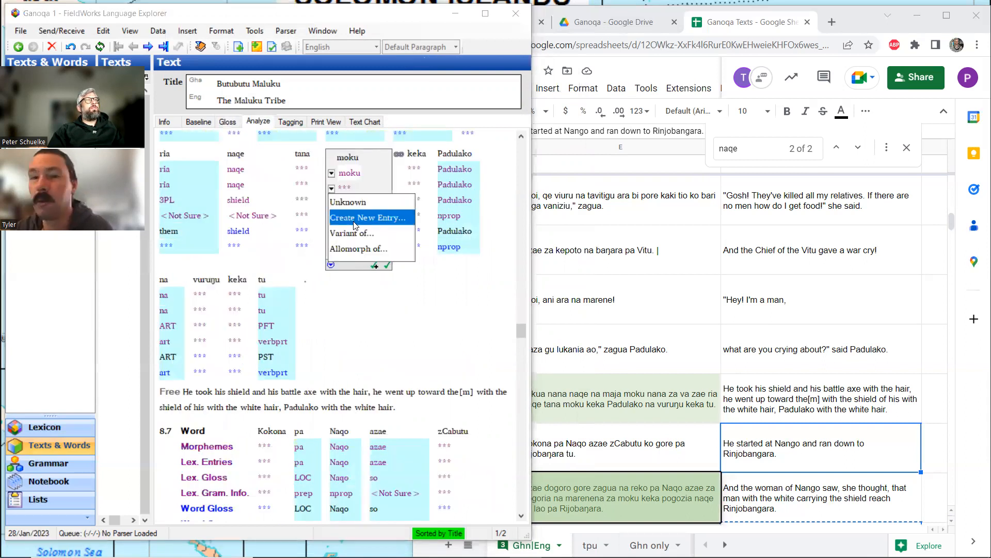
pyautogui.click(354, 222)
pyautogui.write('ha')
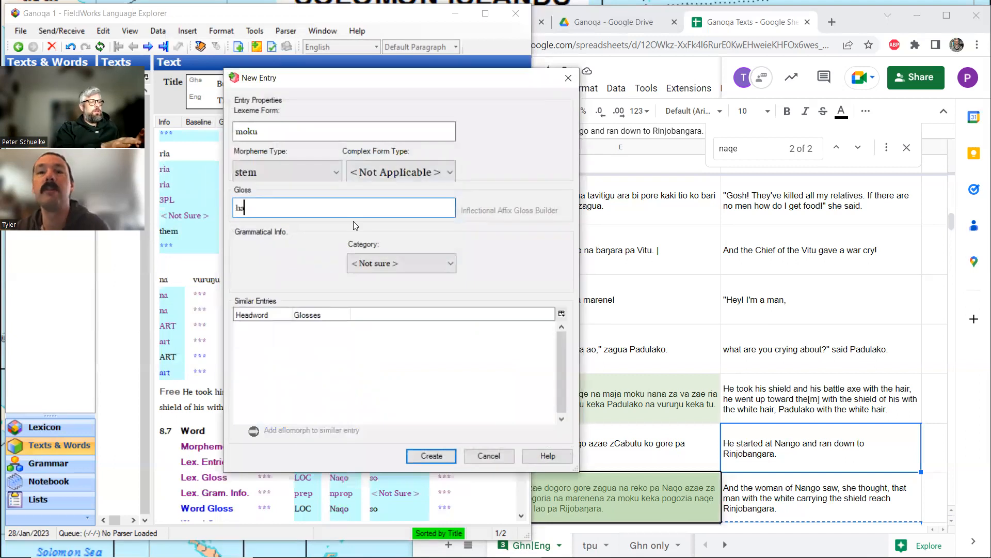
pyautogui.write('ir')
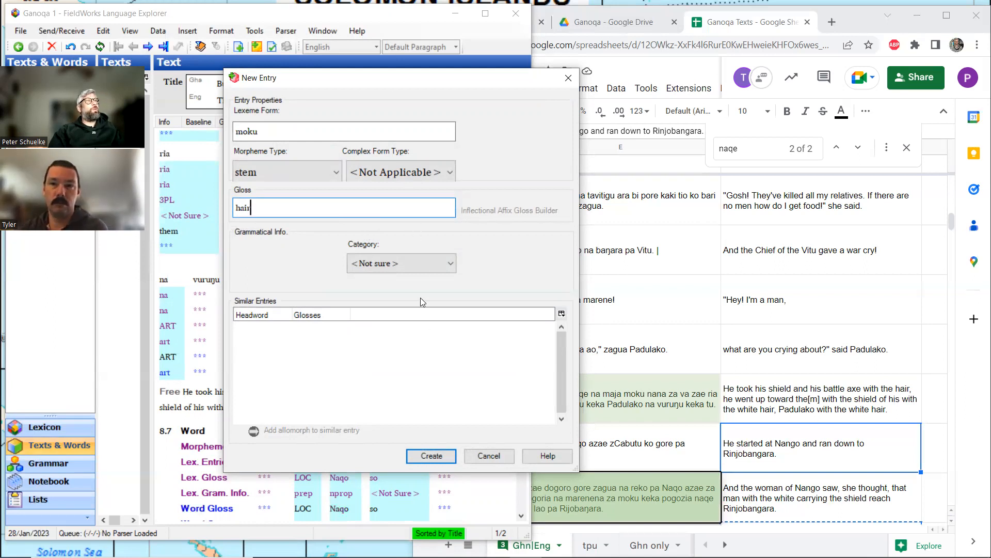
pyautogui.click(431, 455)
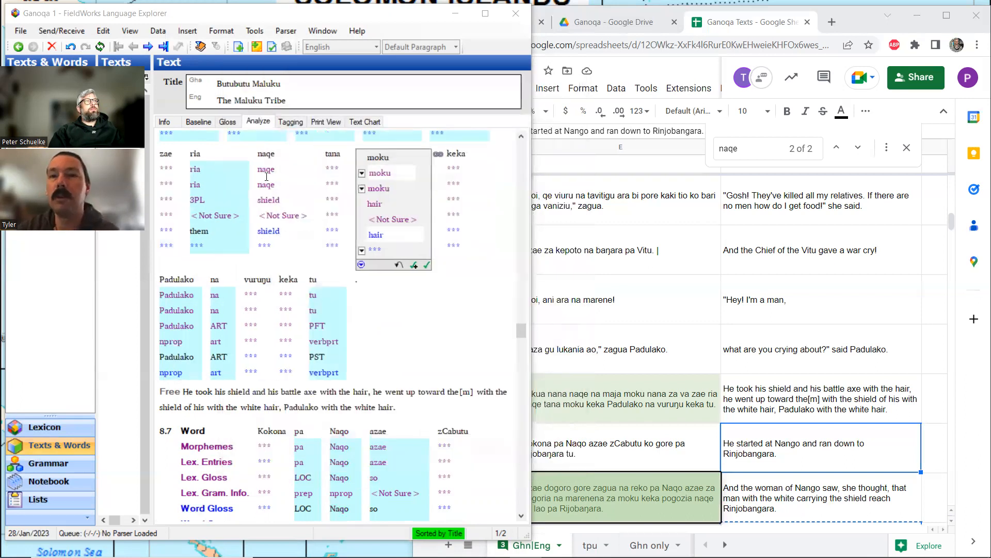
pyautogui.click(233, 125)
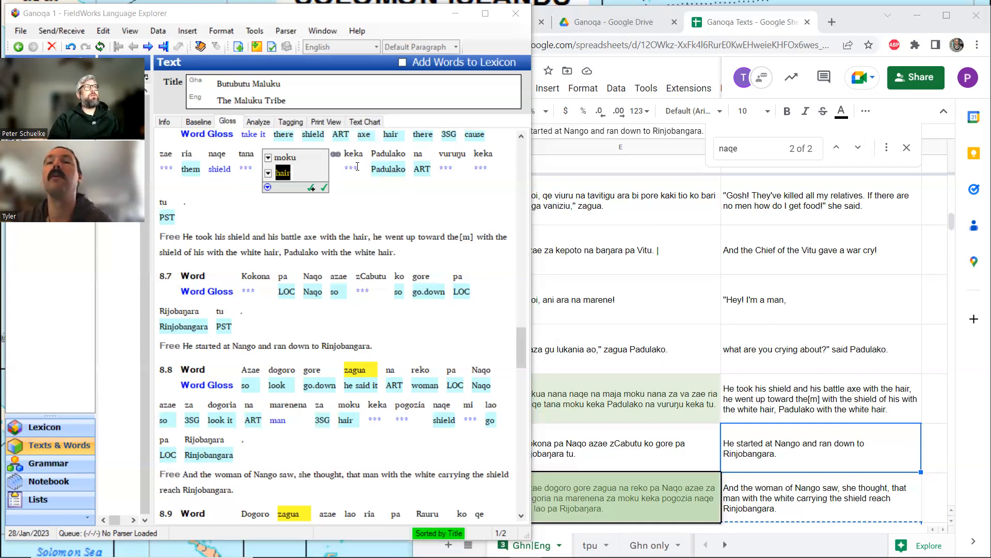
# Step: Create a new stem entry for the "keka" before "Padulako" in line 8.6 with the gloss "white"
pyautogui.click(257, 123)
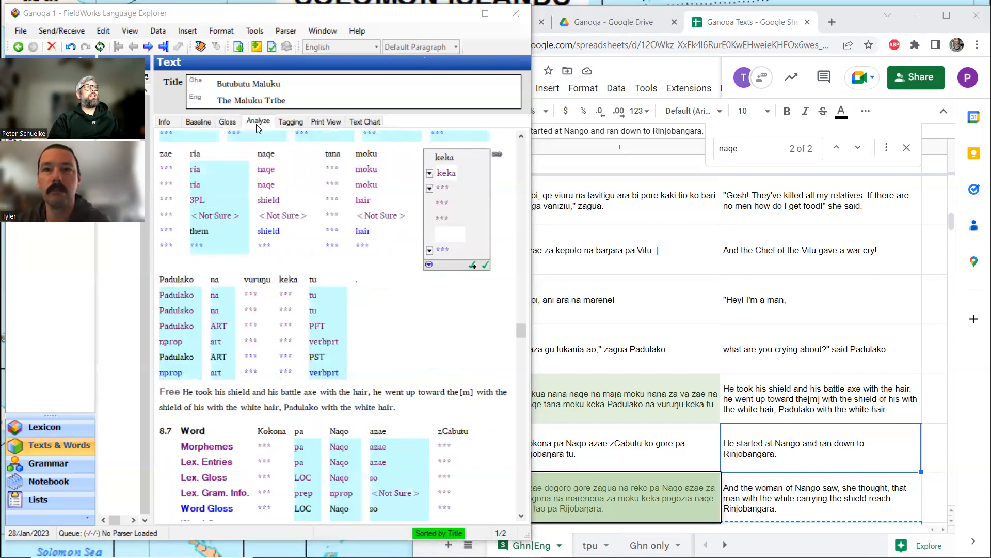
pyautogui.click(430, 189)
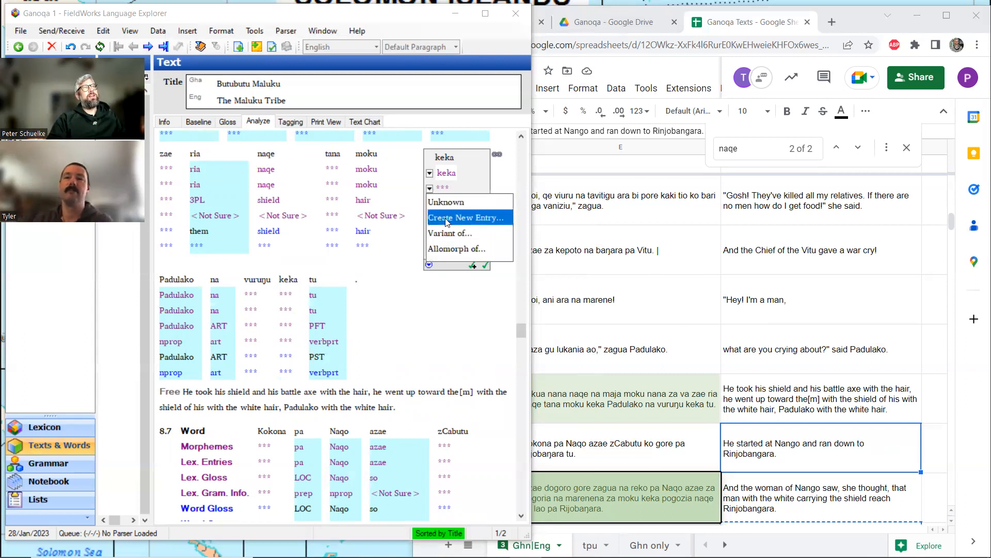
pyautogui.click(447, 217)
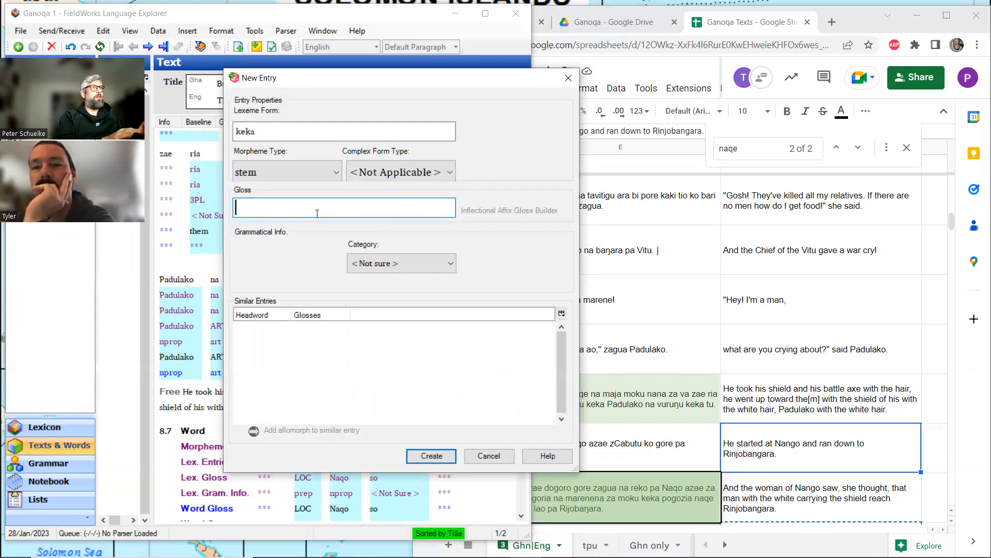
pyautogui.write('white')
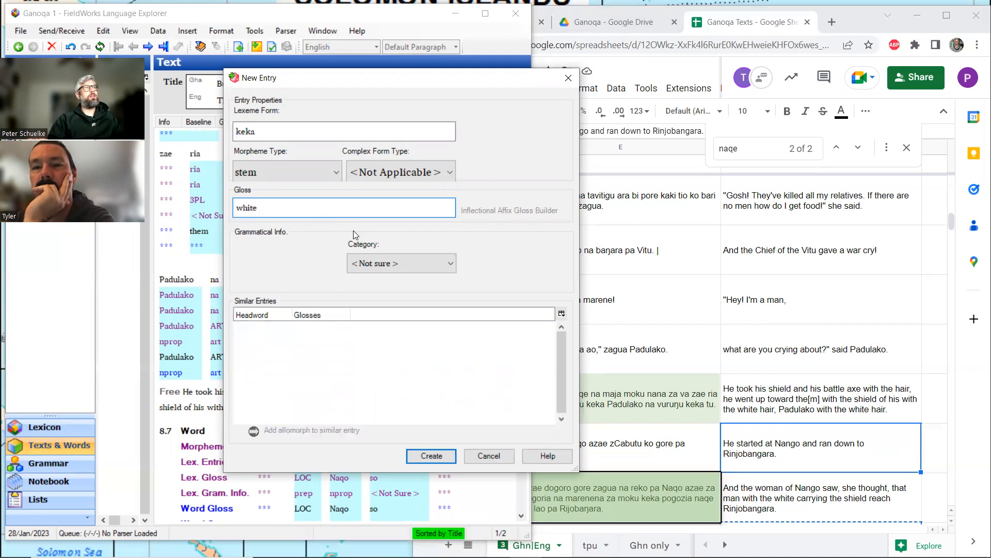
pyautogui.click(432, 456)
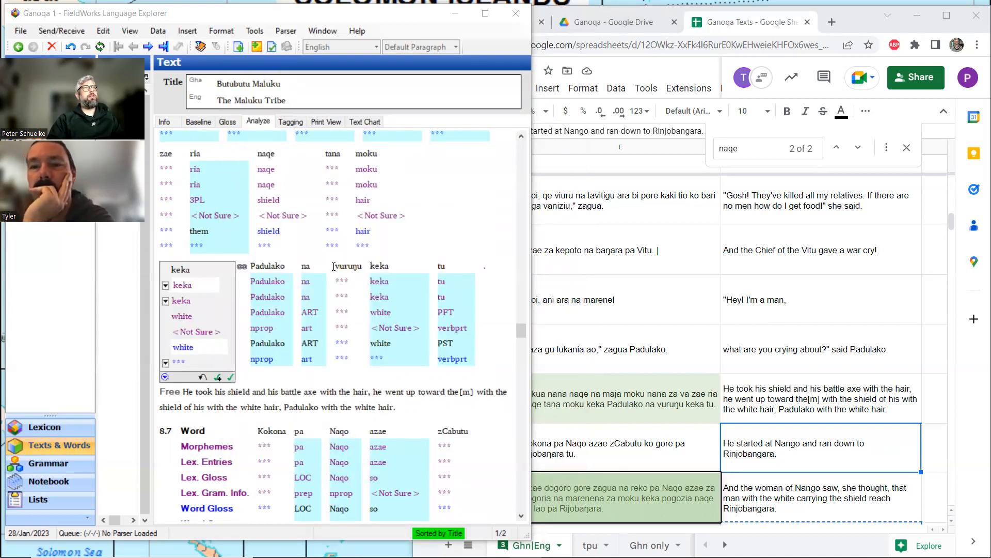
# Step: Create a new stem entry for "tana" in line 8.6 with the gloss "3SG.POSS"
pyautogui.click(337, 172)
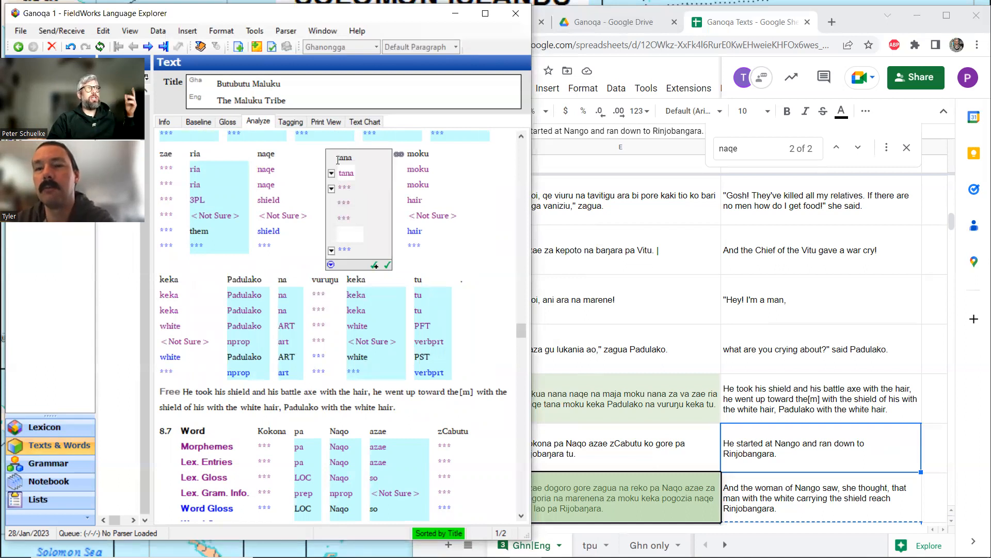
pyautogui.click(331, 188)
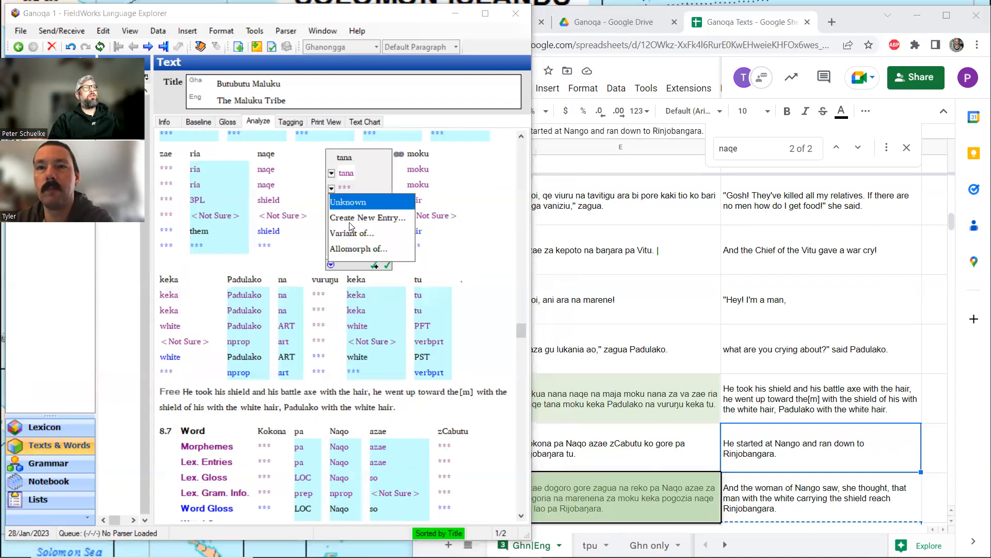
pyautogui.click(350, 230)
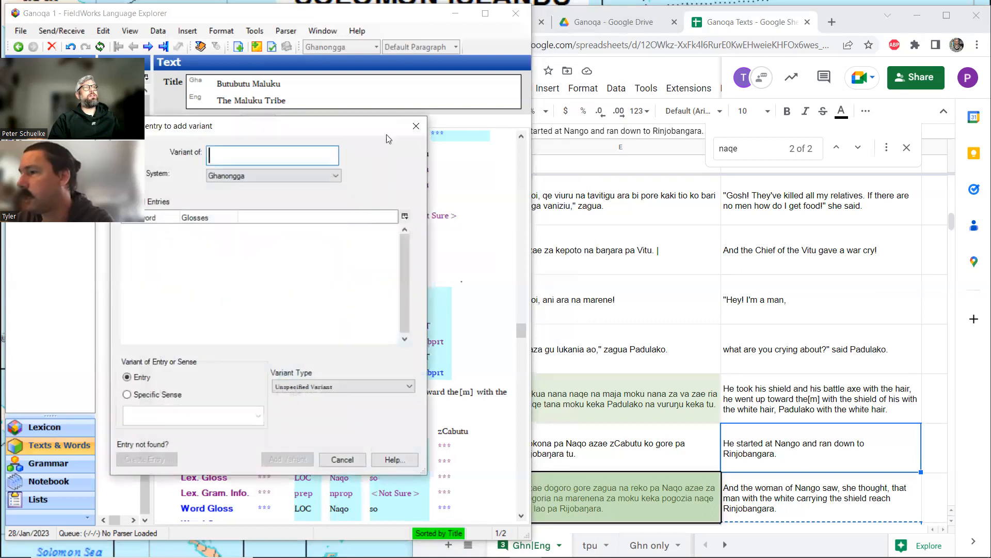
pyautogui.click(415, 125)
pyautogui.click(332, 188)
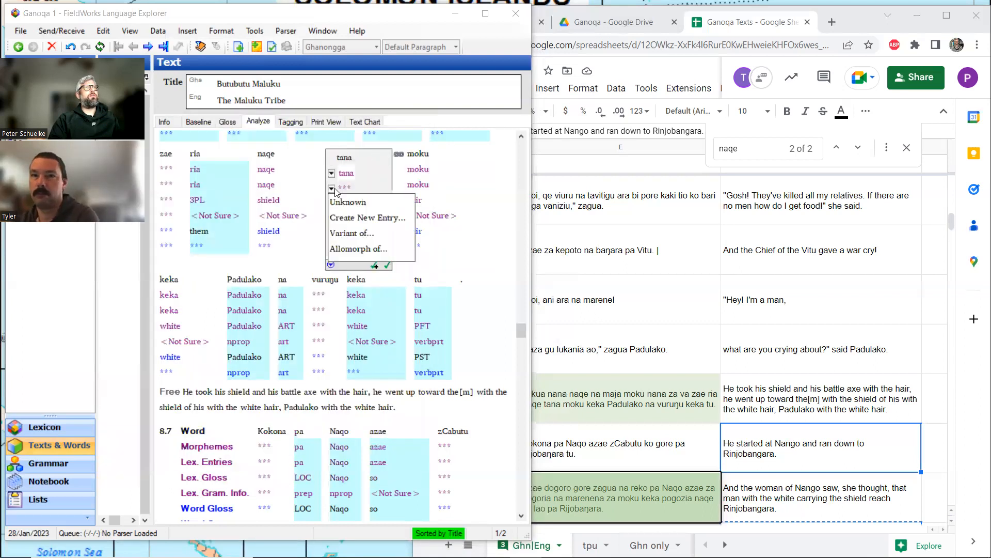
pyautogui.press('Return')
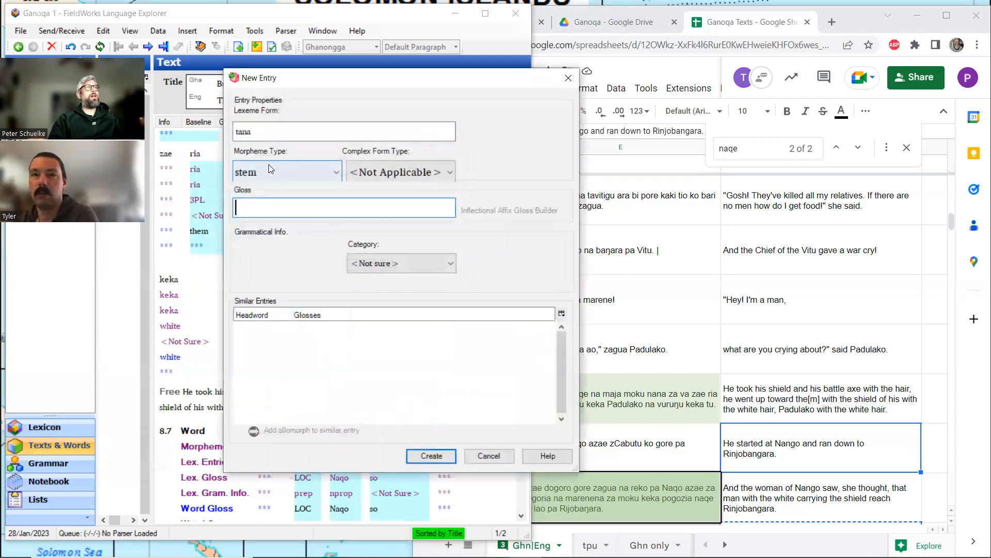
pyautogui.write('3SG')
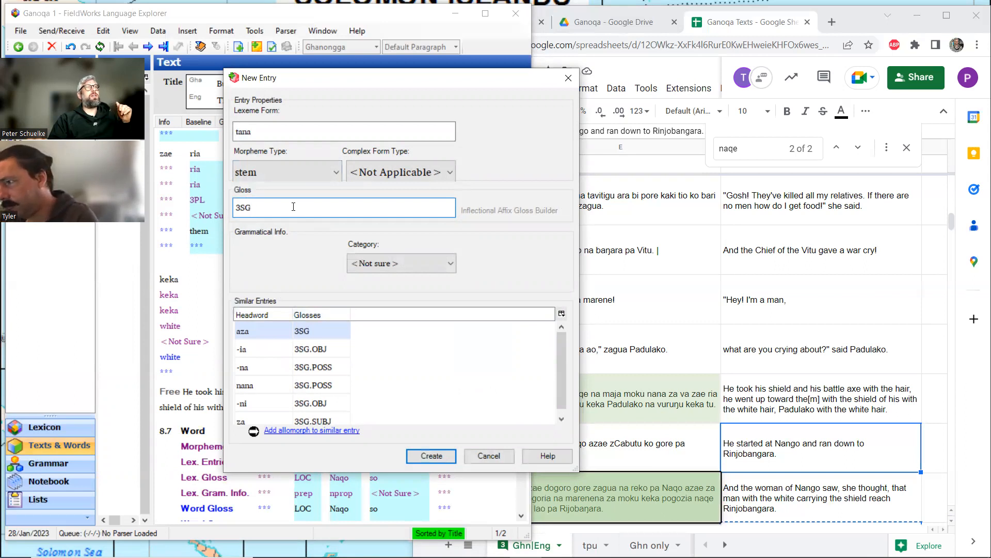
pyautogui.write('.pOSS')
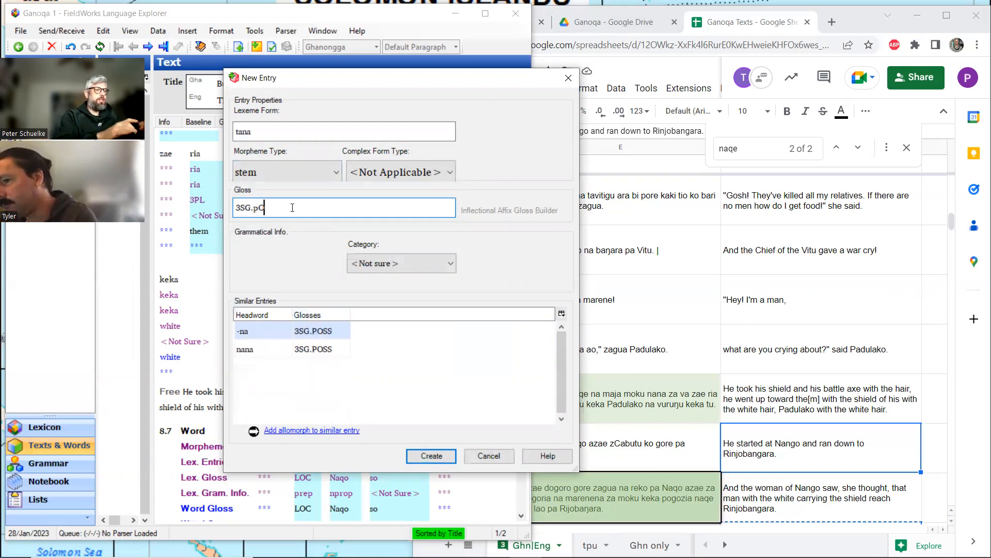
pyautogui.press('BackSpace')
pyautogui.press('BackSpace')
pyautogui.press('BackSpace')
pyautogui.press('BackSpace')
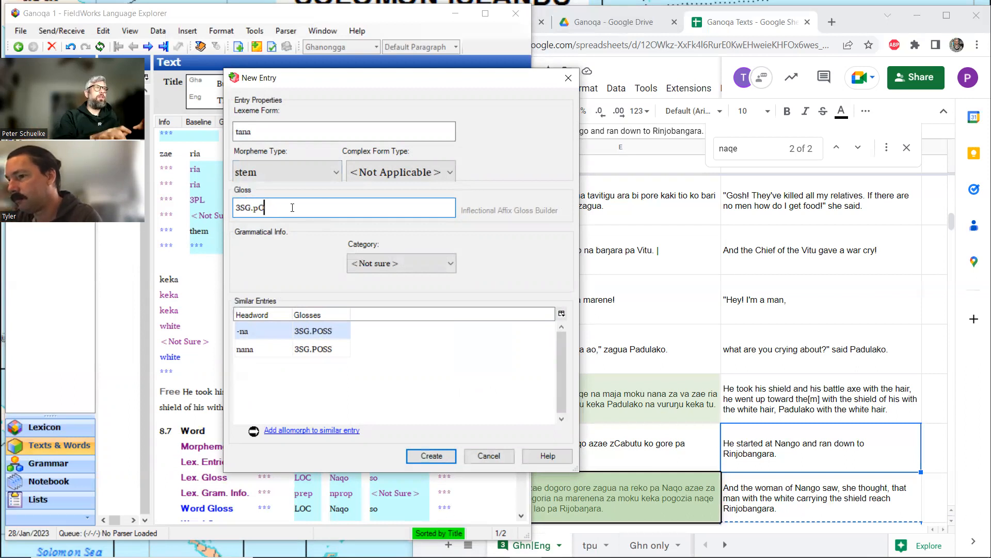
pyautogui.write('POSS')
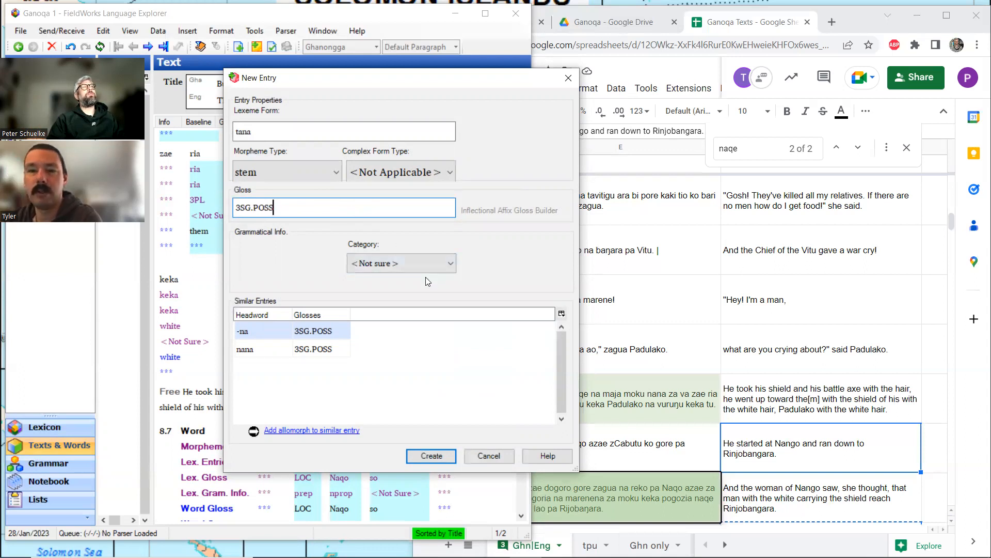
pyautogui.click(431, 455)
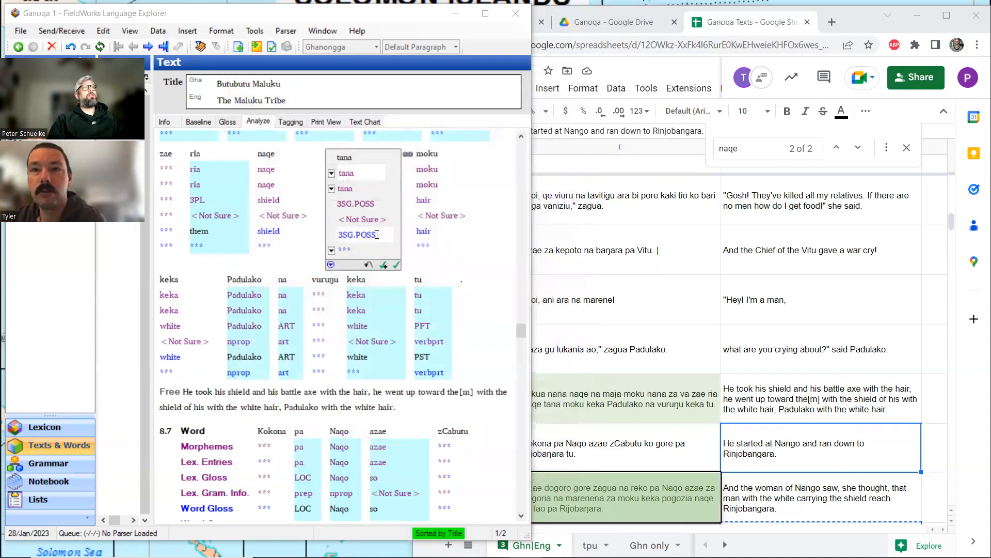
# Step: Set the word gloss of "tana" in line 8.6 to "his" and return to the Gloss view
pyautogui.click(353, 235)
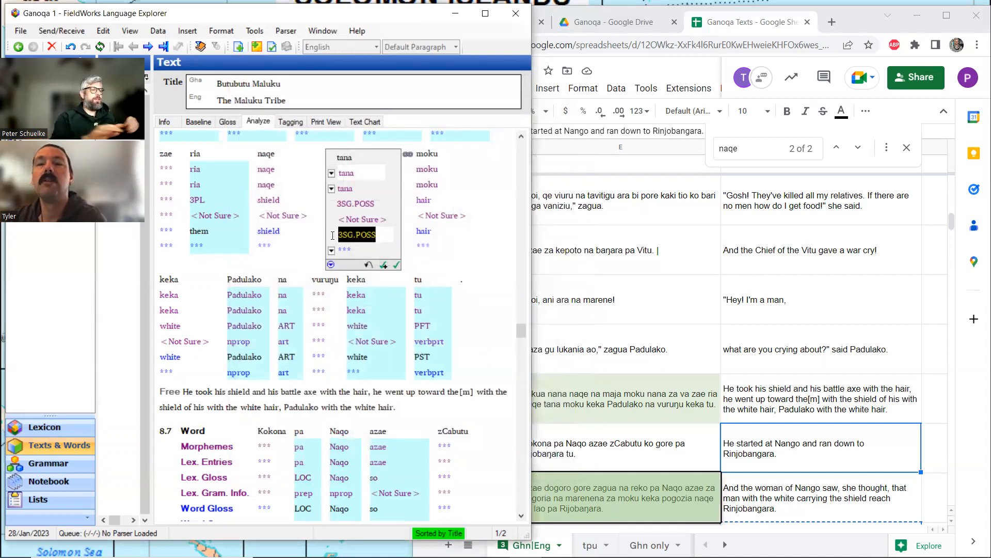
pyautogui.write('his')
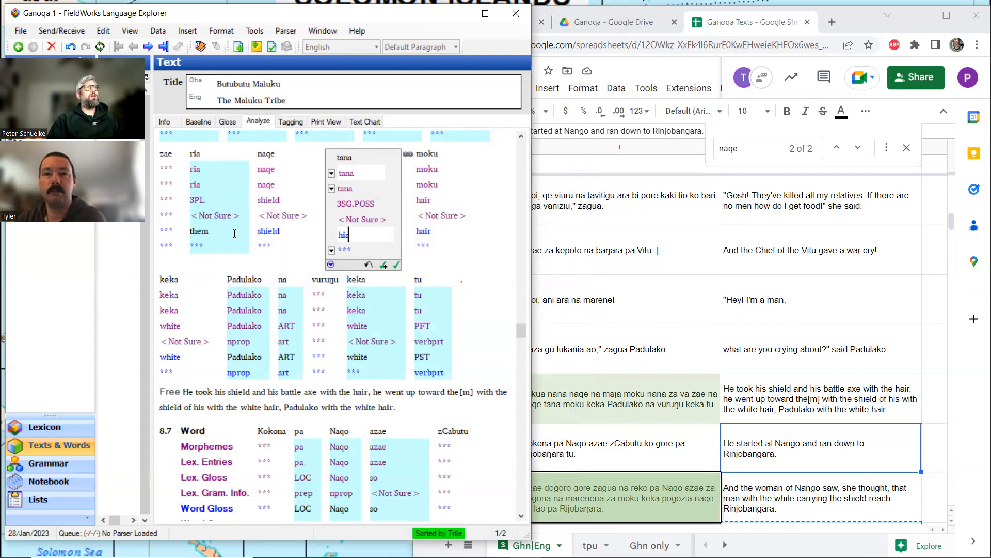
pyautogui.click(227, 121)
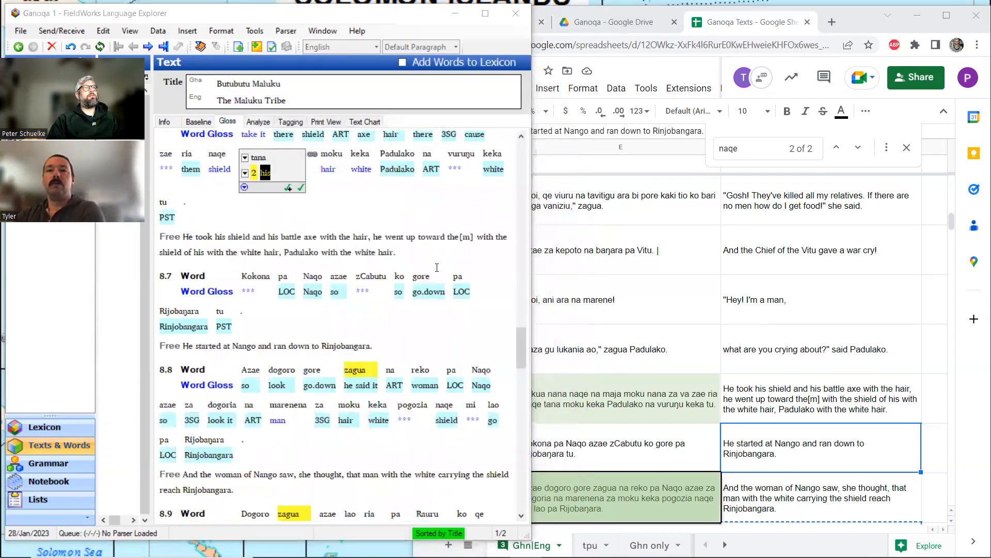
# Step: Search the Ganoqa Texts sheet in Google Sheets for "zae" and compare its occurrences with their English translations
pyautogui.scroll(2, 437, 267)
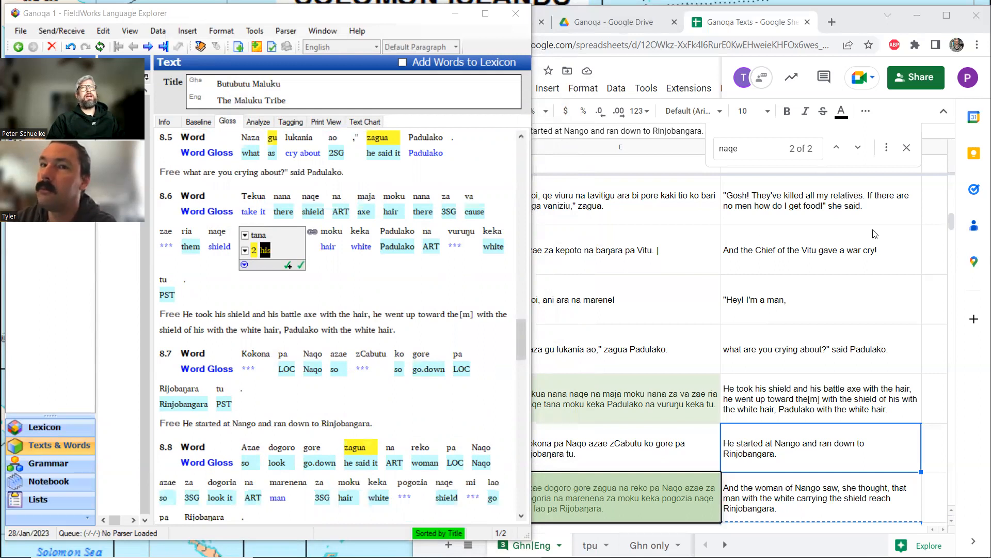
pyautogui.click(735, 147)
pyautogui.doubleClick(735, 148)
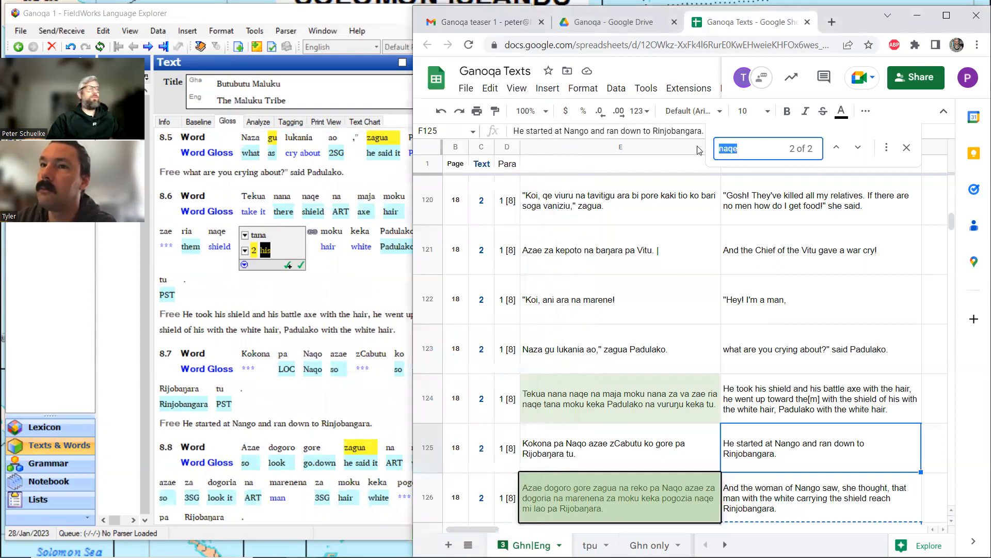
pyautogui.write('zae')
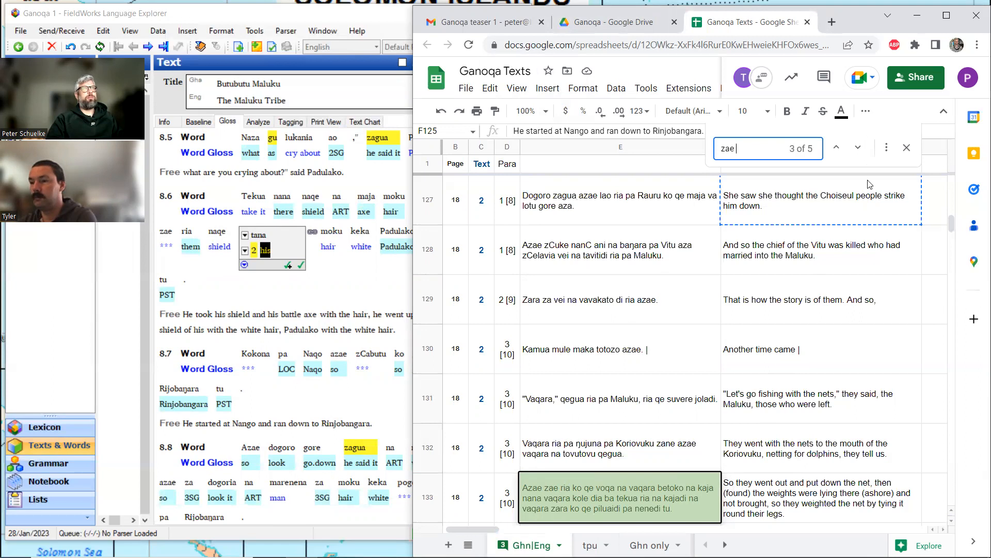
pyautogui.click(859, 149)
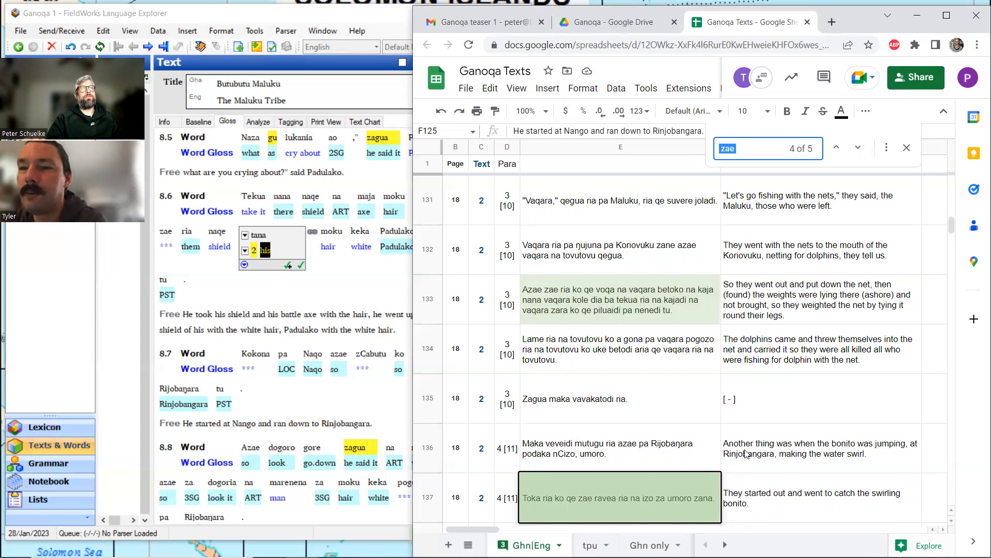
pyautogui.click(858, 148)
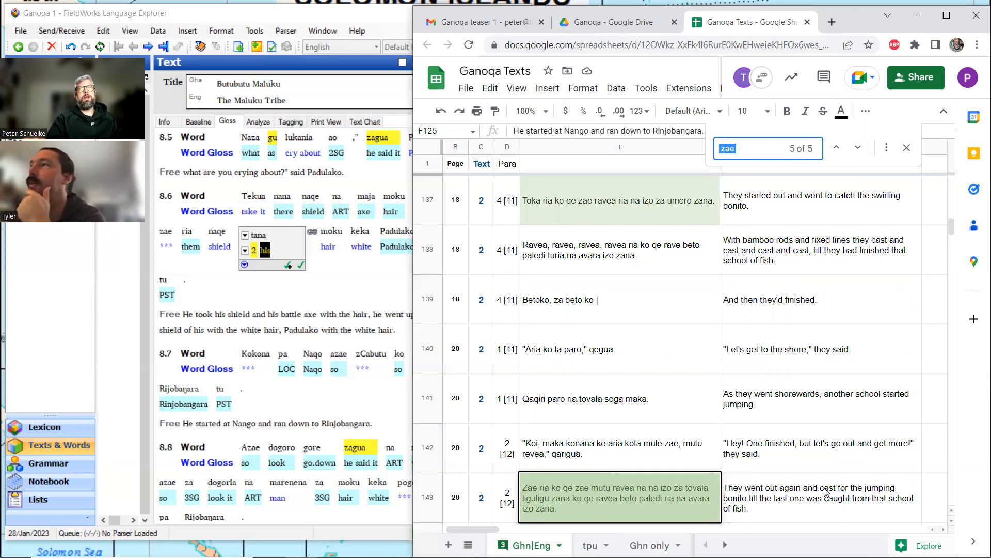
# Step: Review the next matches for "zae" in the Ganoqa Texts spreadsheet up to row 124 and close the search
pyautogui.click(858, 149)
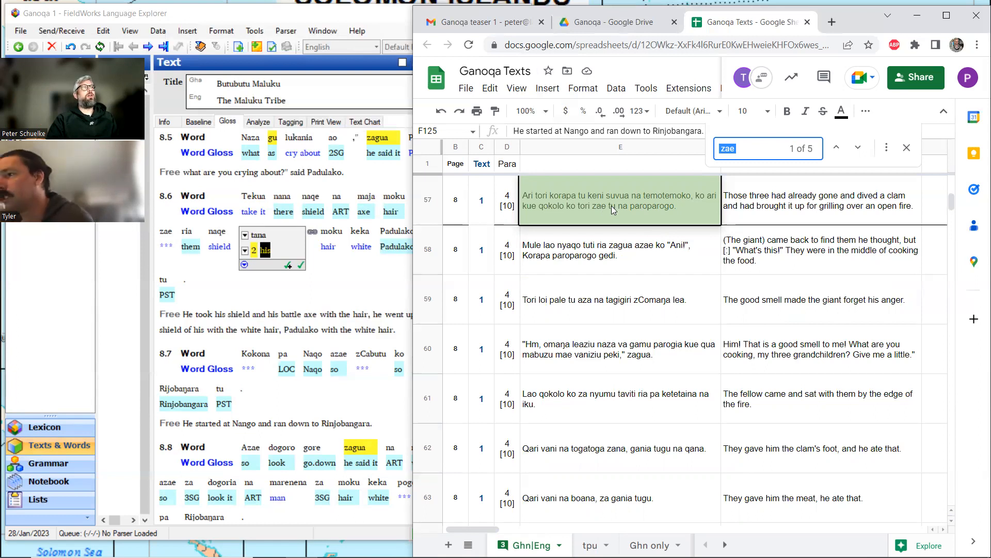
pyautogui.click(858, 150)
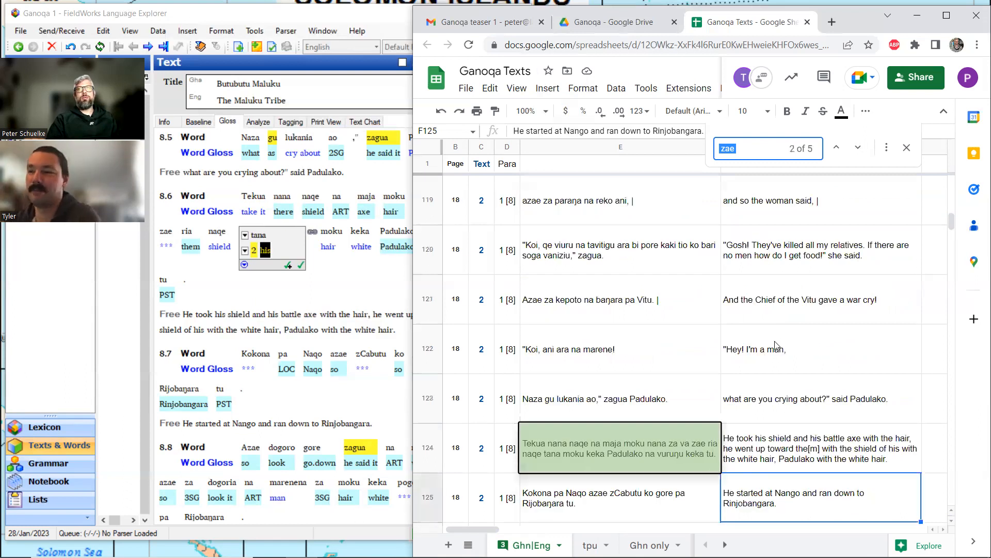
pyautogui.click(906, 148)
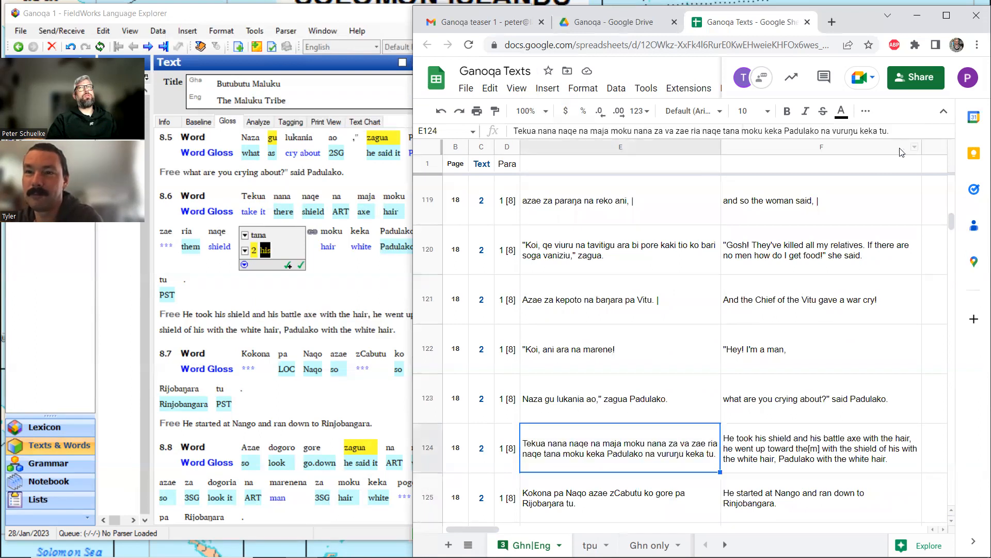
# Step: In FieldWorks Language Explorer, create a lexicon entry for "zae" in line 8.6 with the gloss "embark" and return to the gloss view
pyautogui.click(257, 313)
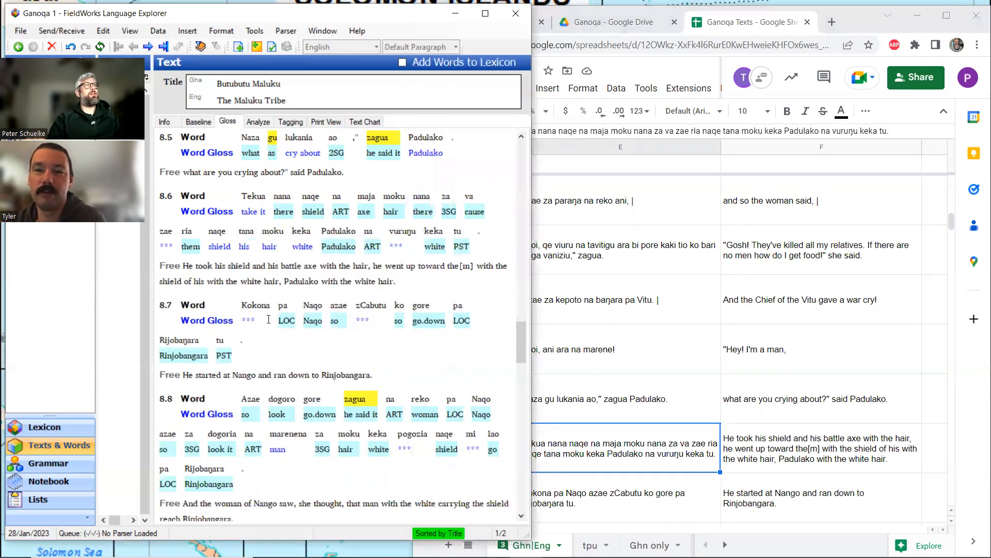
pyautogui.click(411, 282)
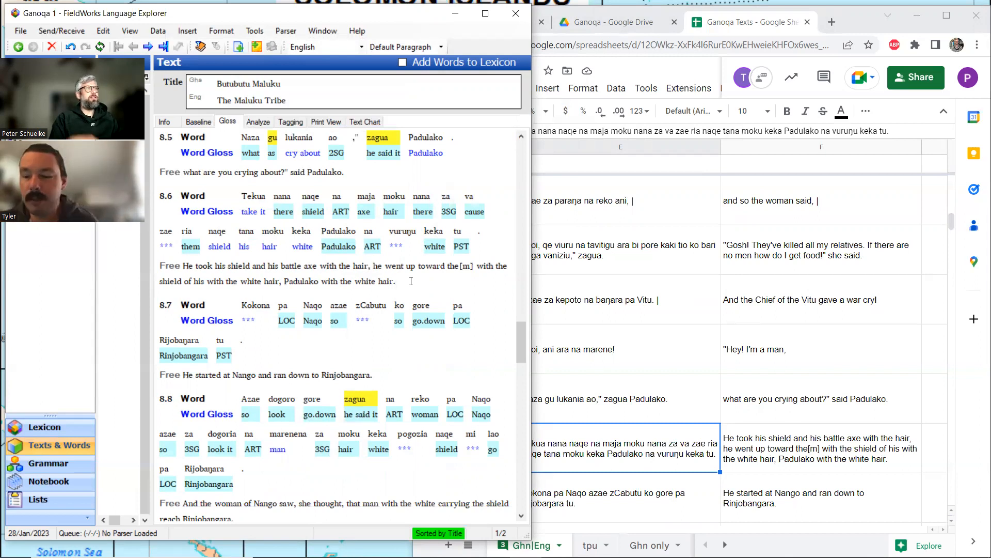
pyautogui.click(163, 244)
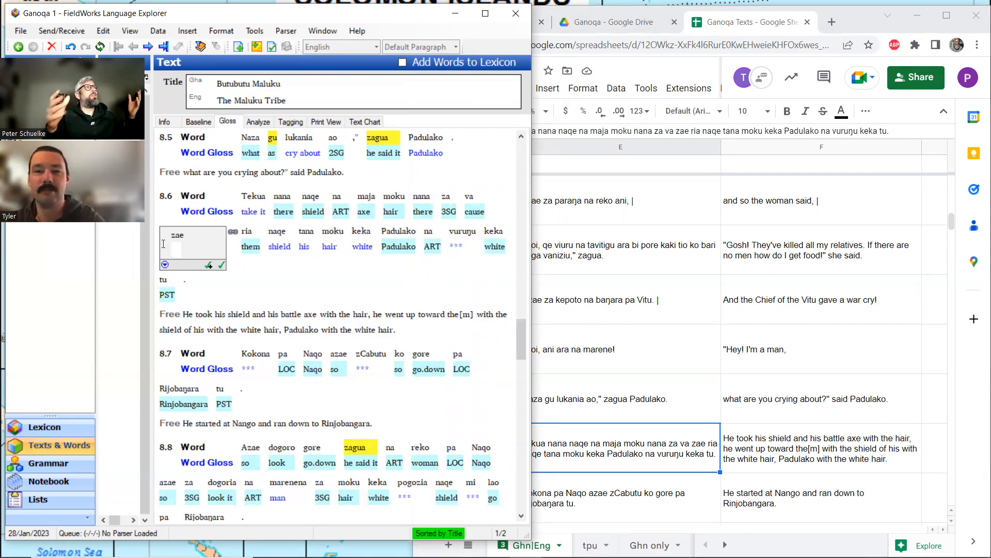
pyautogui.click(268, 123)
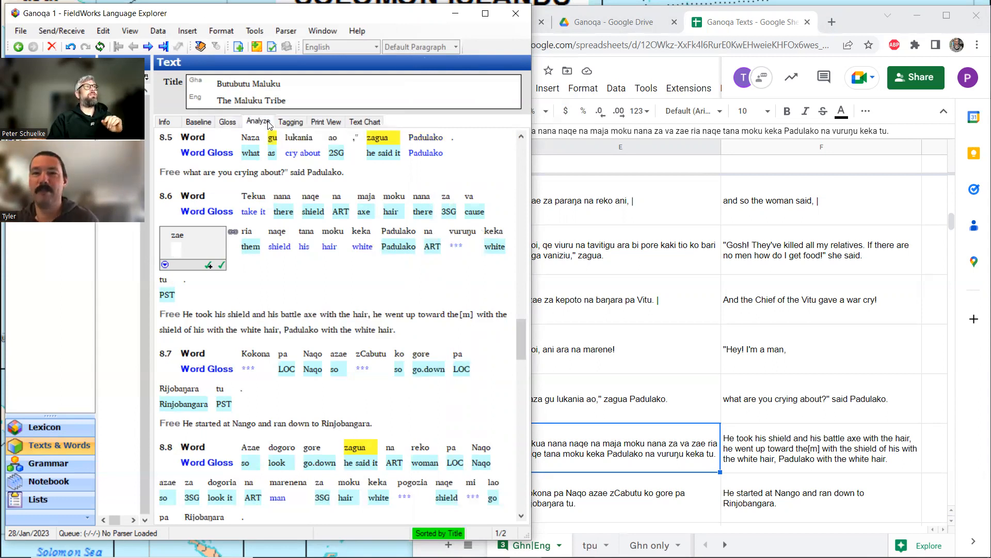
pyautogui.click(166, 189)
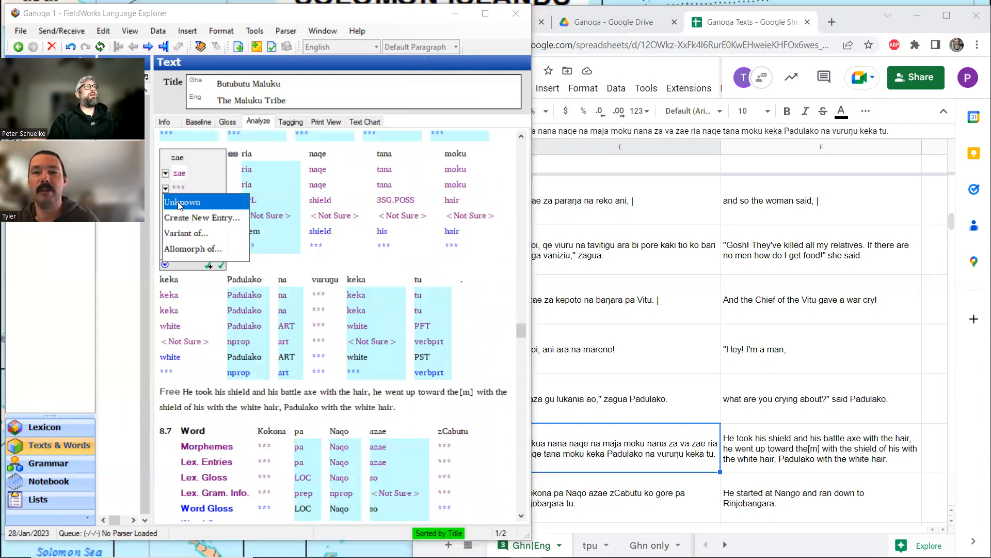
pyautogui.click(190, 217)
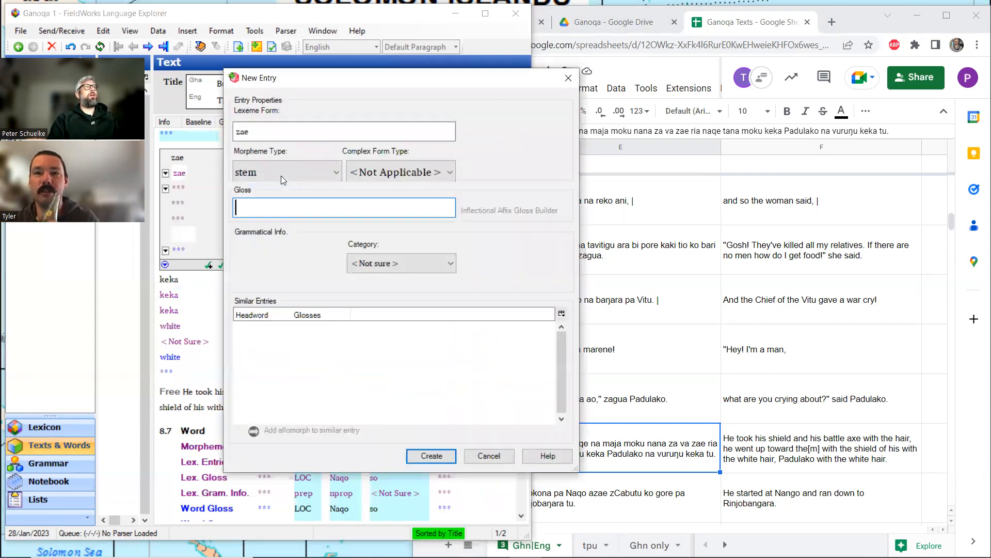
pyautogui.write('embark')
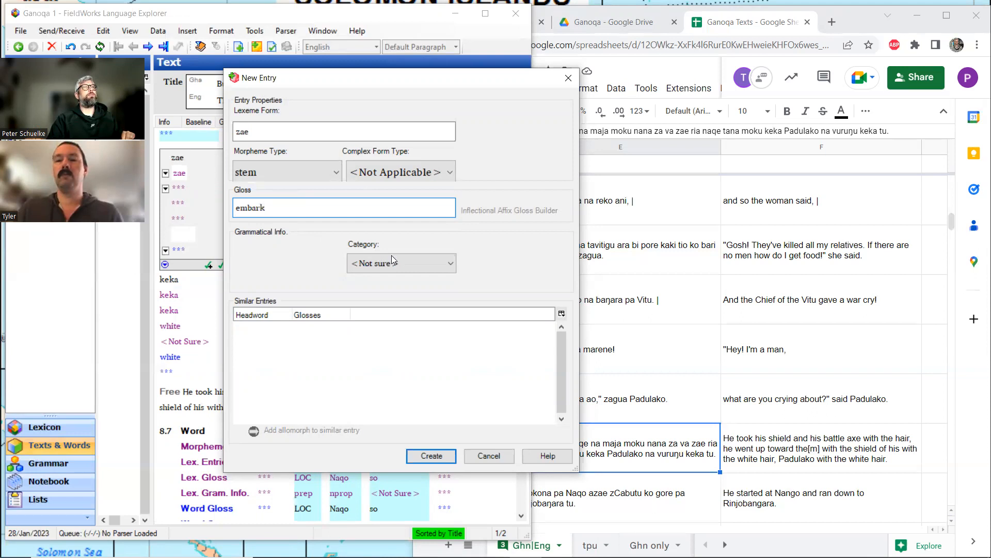
pyautogui.click(428, 455)
pyautogui.click(227, 122)
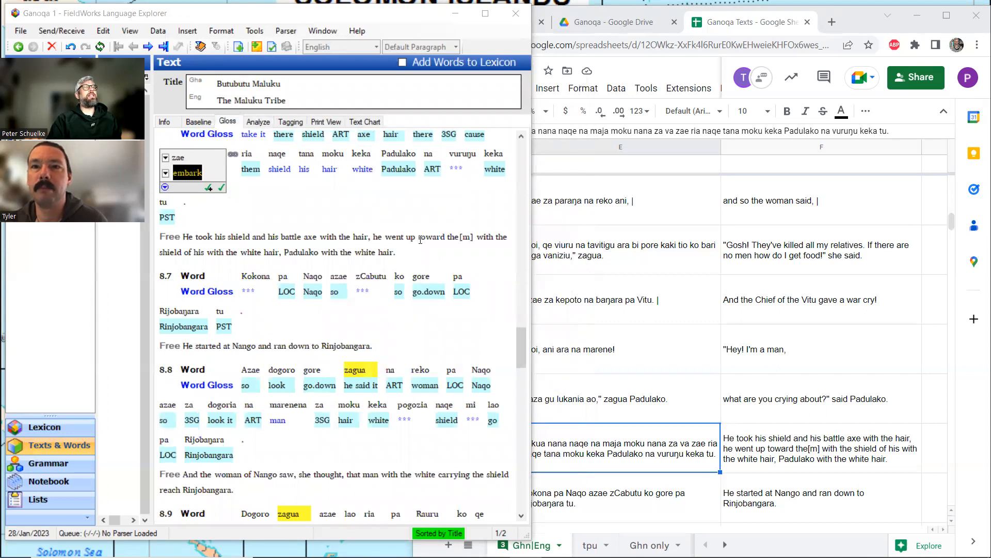
pyautogui.scroll(1, 421, 240)
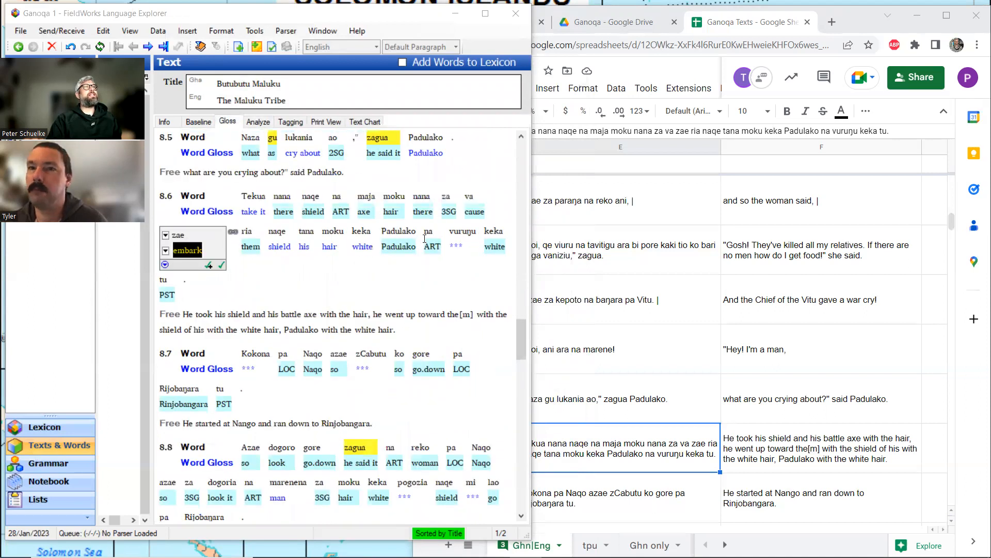
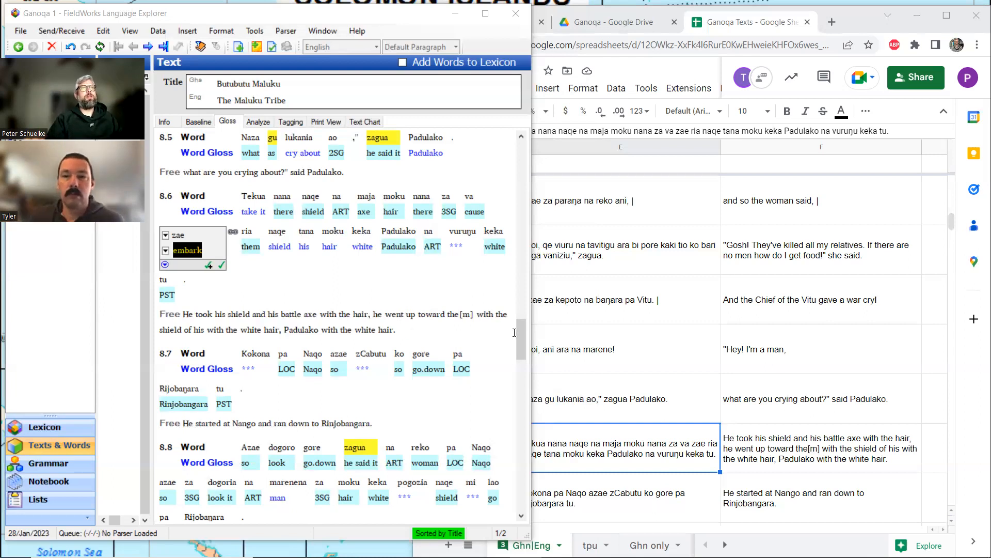
pyautogui.click(398, 330)
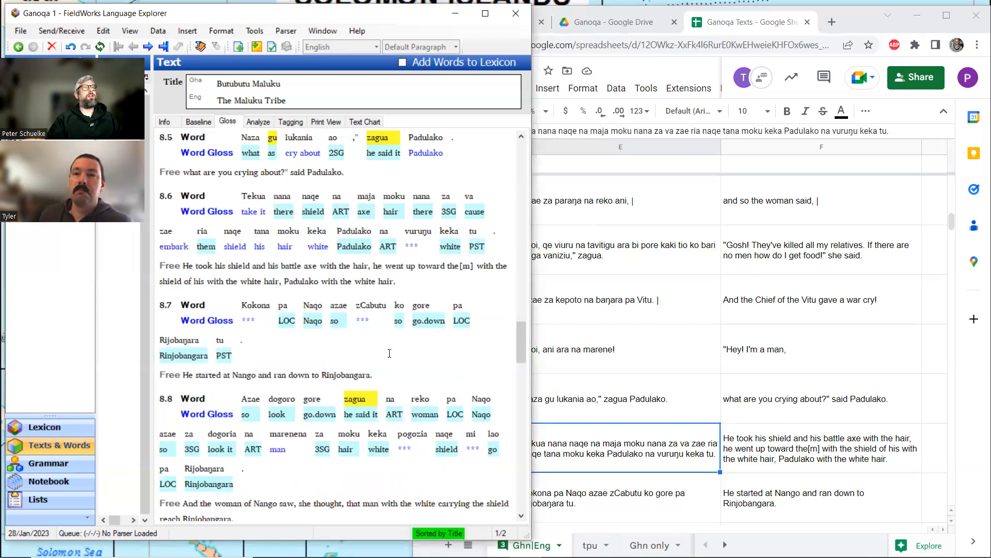
pyautogui.click(398, 280)
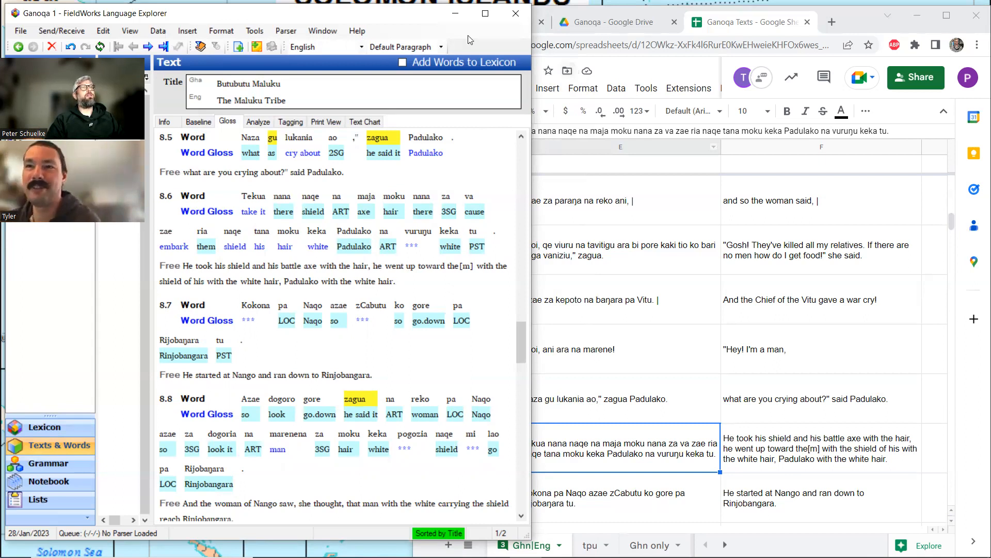
# Step: Switch to the dictionary rovdic.pdf in Adobe Acrobat Reader and search it for "feather"
pyautogui.click(455, 14)
pyautogui.doubleClick(318, 317)
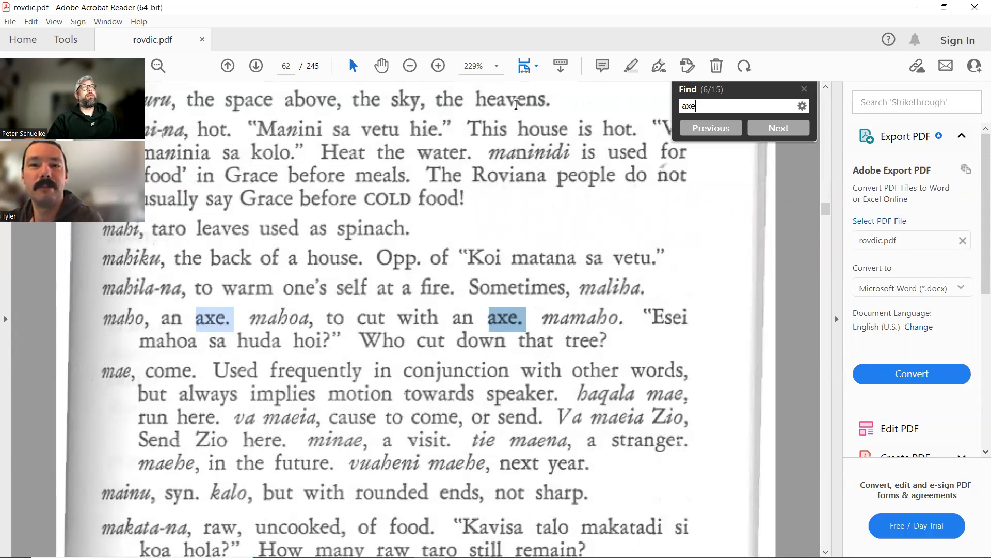
pyautogui.moveTo(697, 107); pyautogui.dragTo(659, 111)
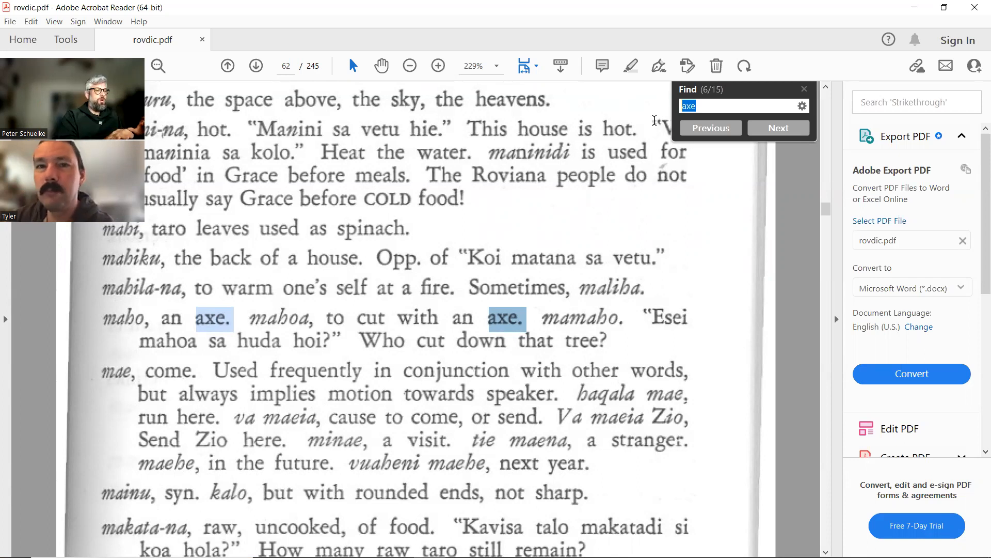
pyautogui.write('feather')
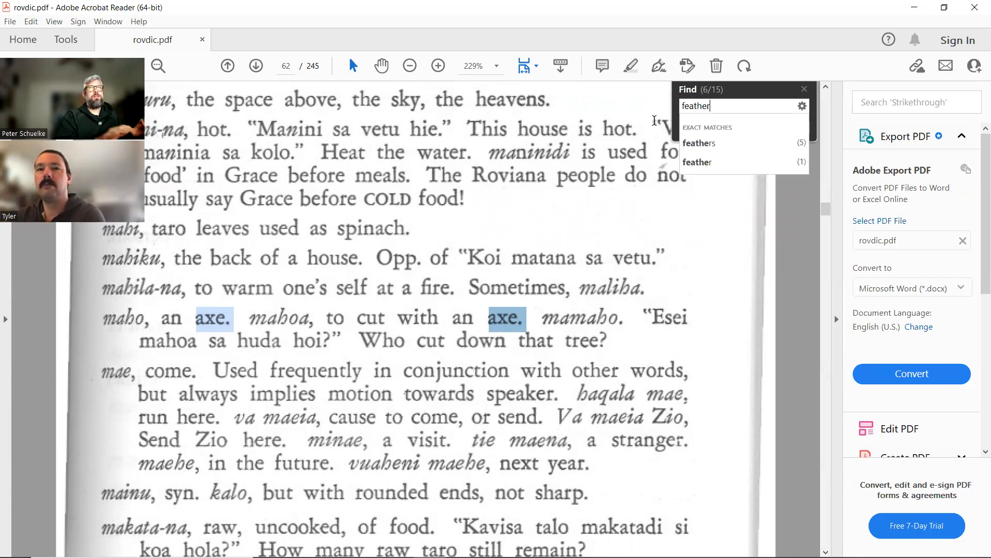
pyautogui.click(703, 142)
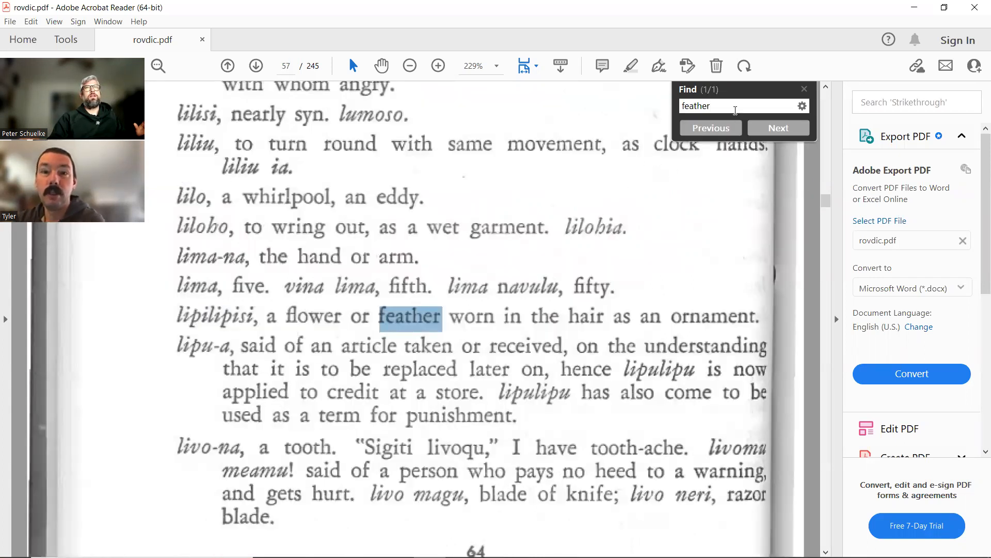
# Step: Search the dictionary for "feathers" and go on to the second match
pyautogui.click(725, 107)
pyautogui.write('s')
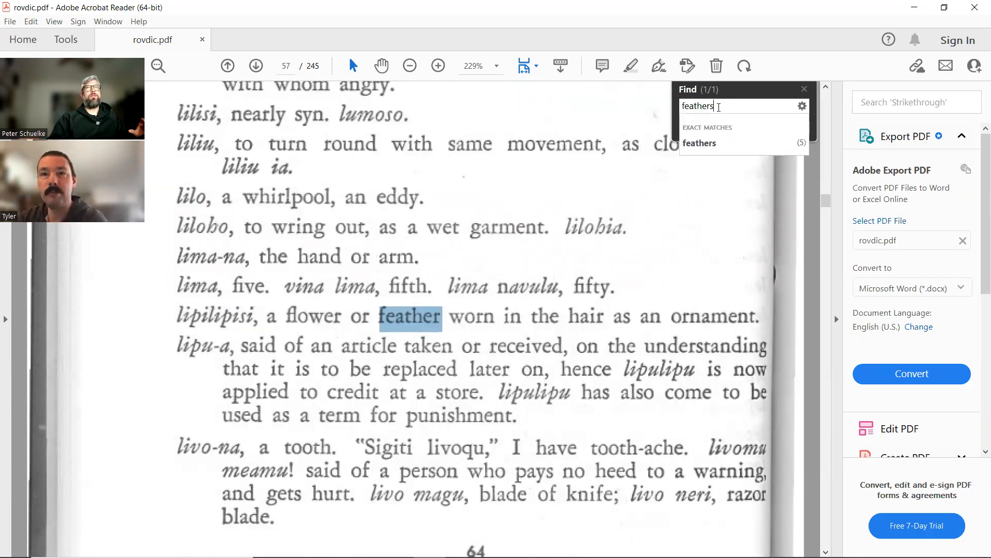
pyautogui.click(722, 139)
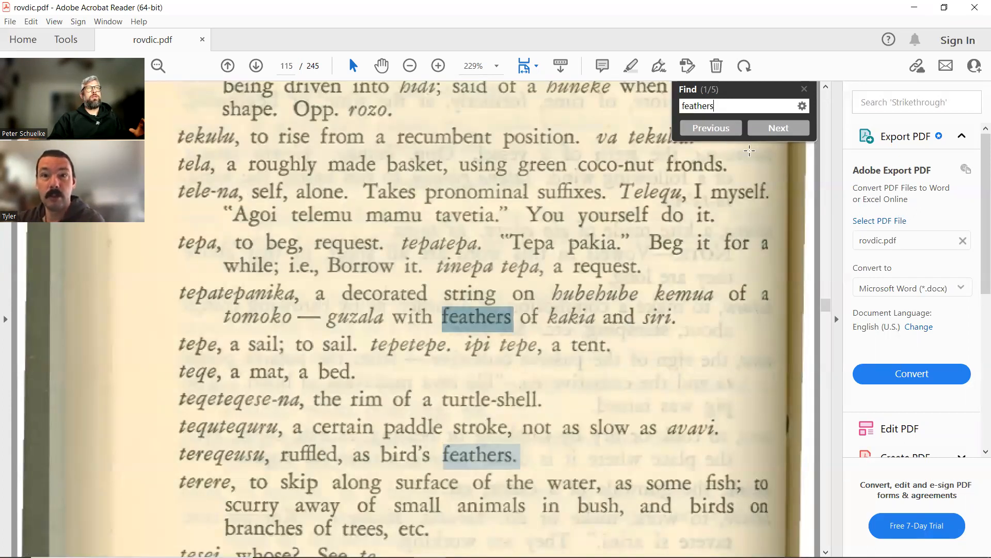
pyautogui.click(785, 135)
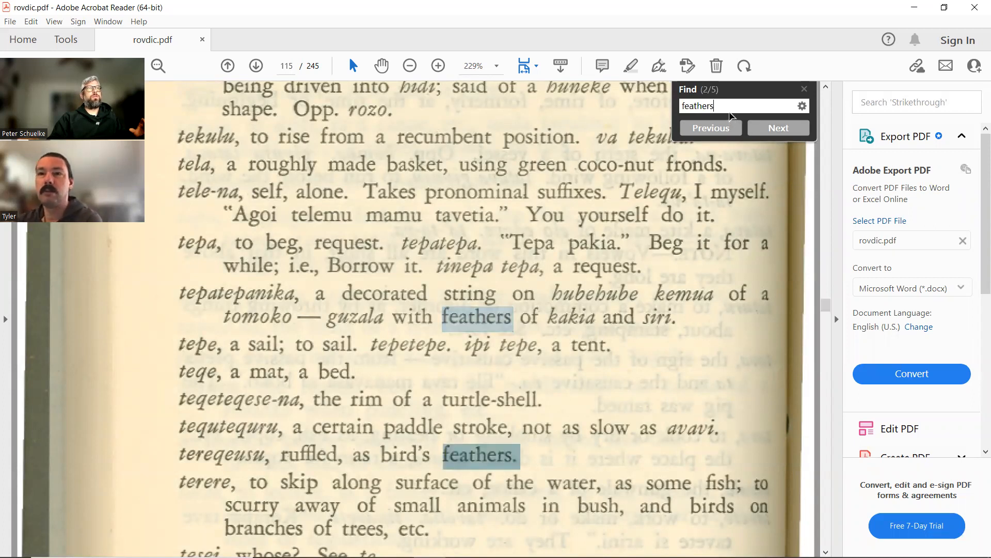
# Step: Look up "vuruvuru" in the dictionary and enter "vurunu" as another search term
pyautogui.moveTo(708, 106); pyautogui.dragTo(679, 109)
pyautogui.write('vuru')
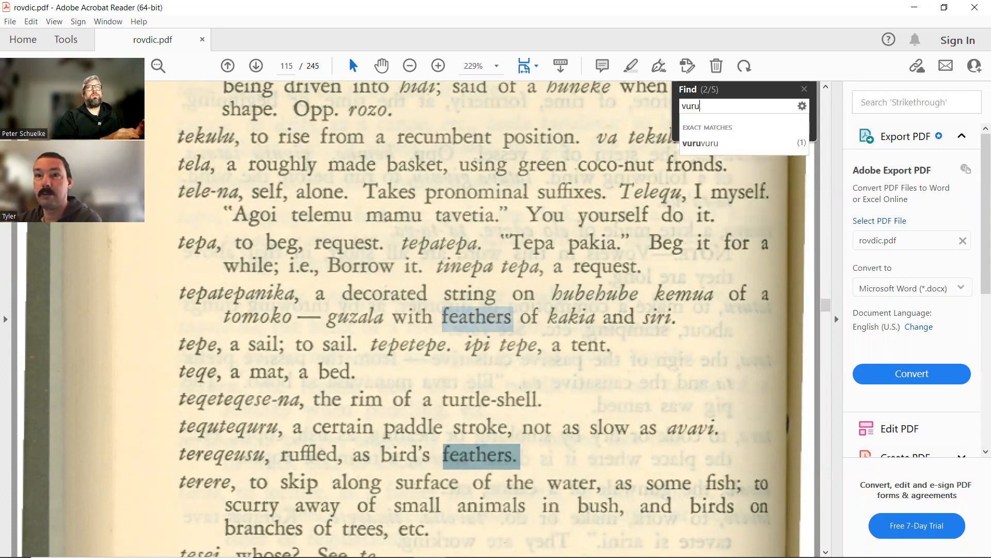
pyautogui.click(717, 146)
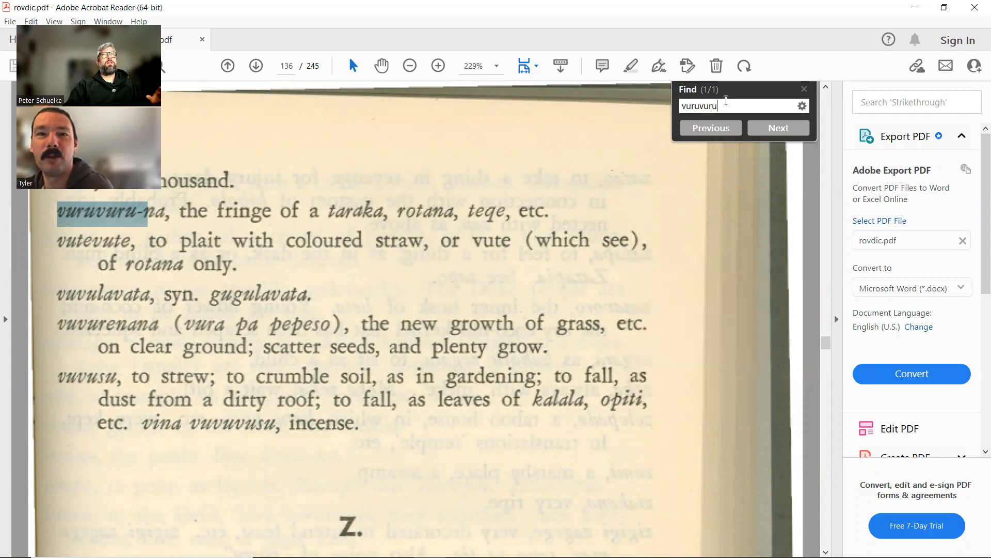
pyautogui.press('BackSpace')
pyautogui.press('BackSpace')
pyautogui.press('BackSpace')
pyautogui.press('BackSpace')
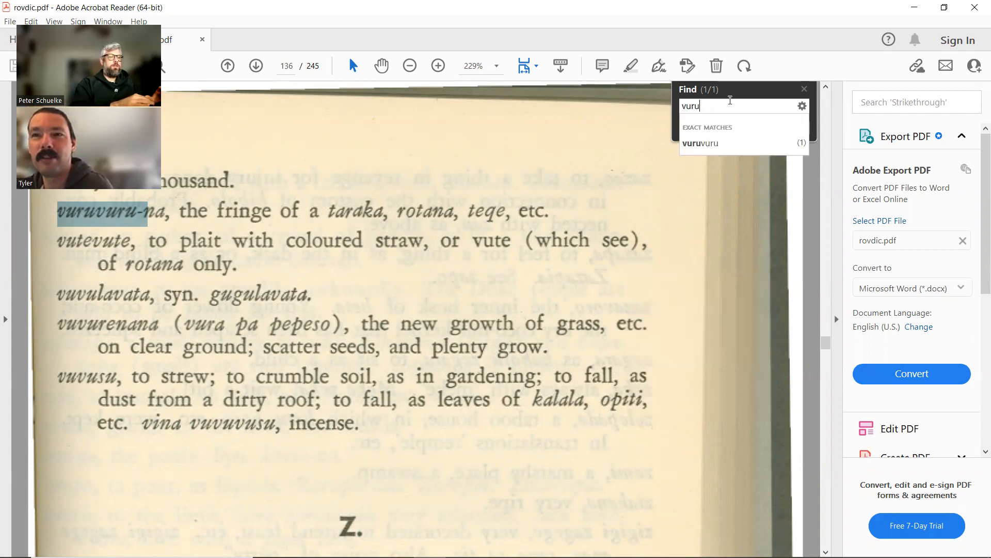
pyautogui.write('nu')
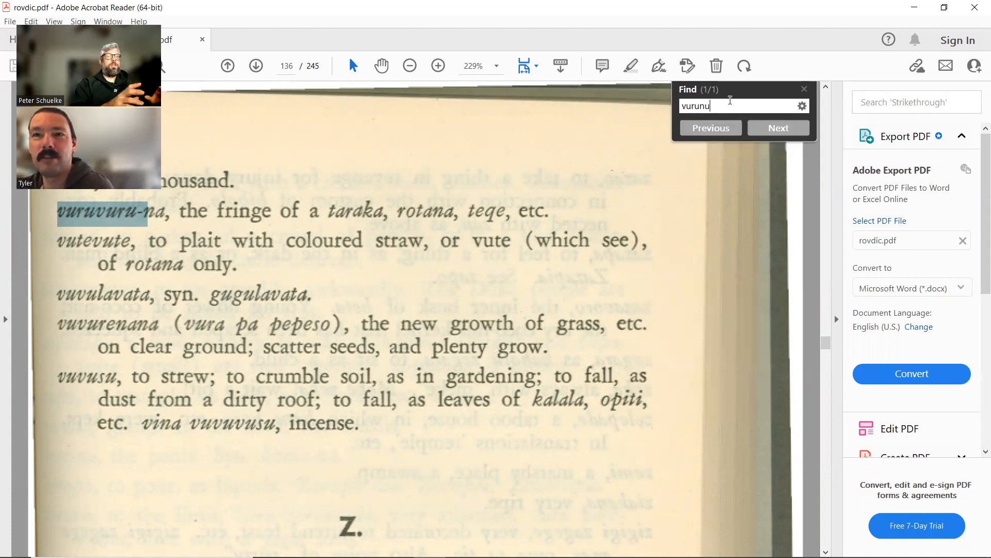
# Step: Search the dictionary for "hair" and go back one match to the "vurisi" entry
pyautogui.press('BackSpace')
pyautogui.press('BackSpace')
pyautogui.press('BackSpace')
pyautogui.press('BackSpace')
pyautogui.press('BackSpace')
pyautogui.press('BackSpace')
pyautogui.write('hair')
pyautogui.click(732, 141)
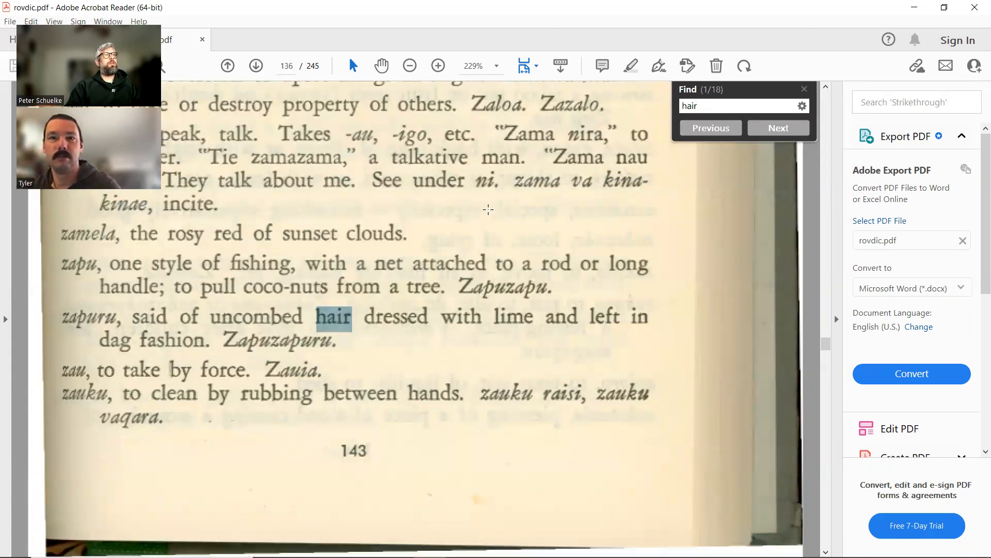
pyautogui.click(718, 131)
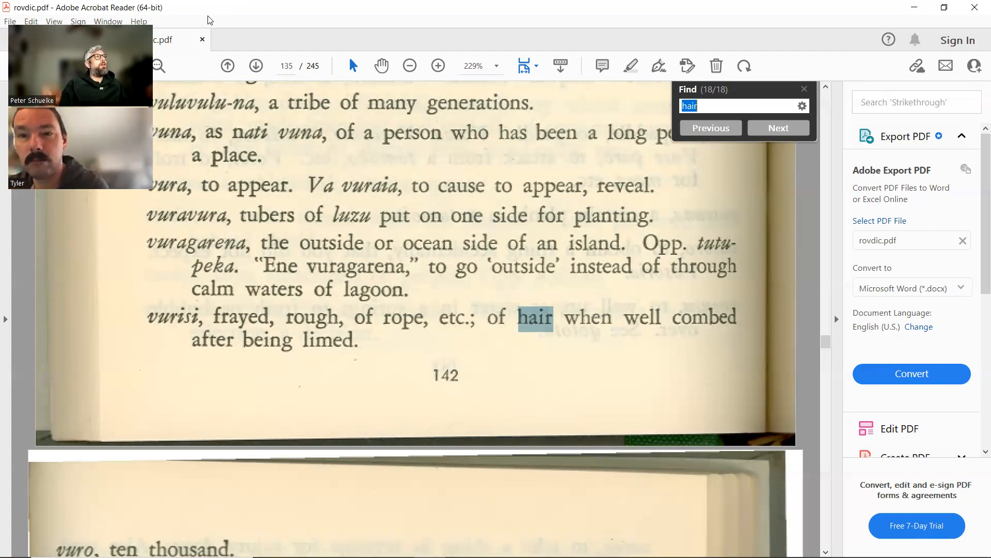
# Step: Switch to Chrome and search Google for "lime hair" in a new tab
pyautogui.moveTo(269, 529)
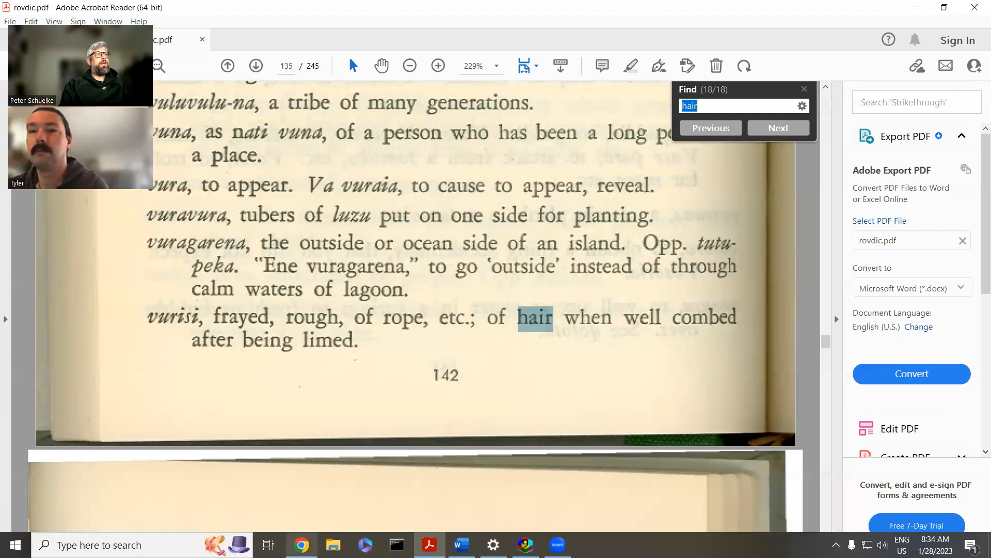
pyautogui.click(302, 544)
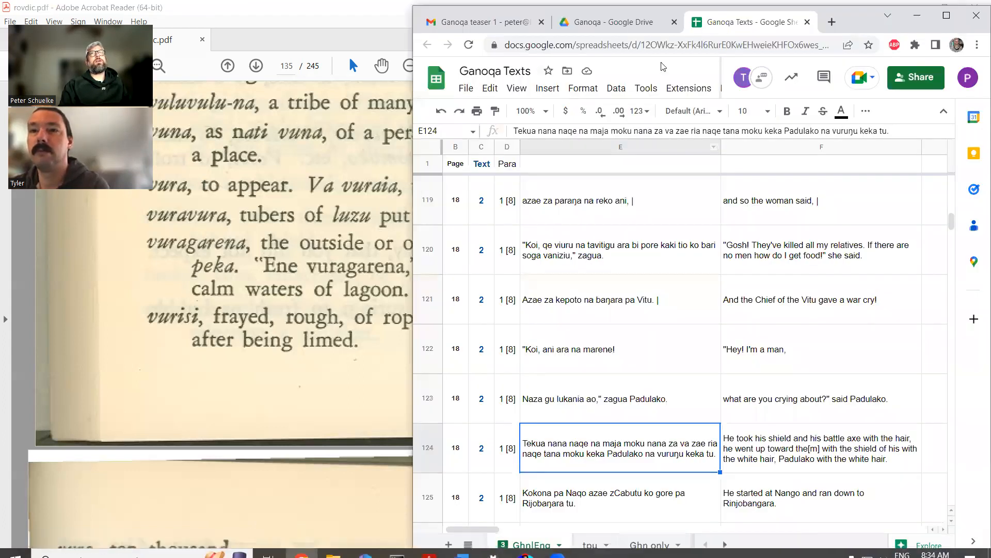
pyautogui.hotkey('ctrl', 't')
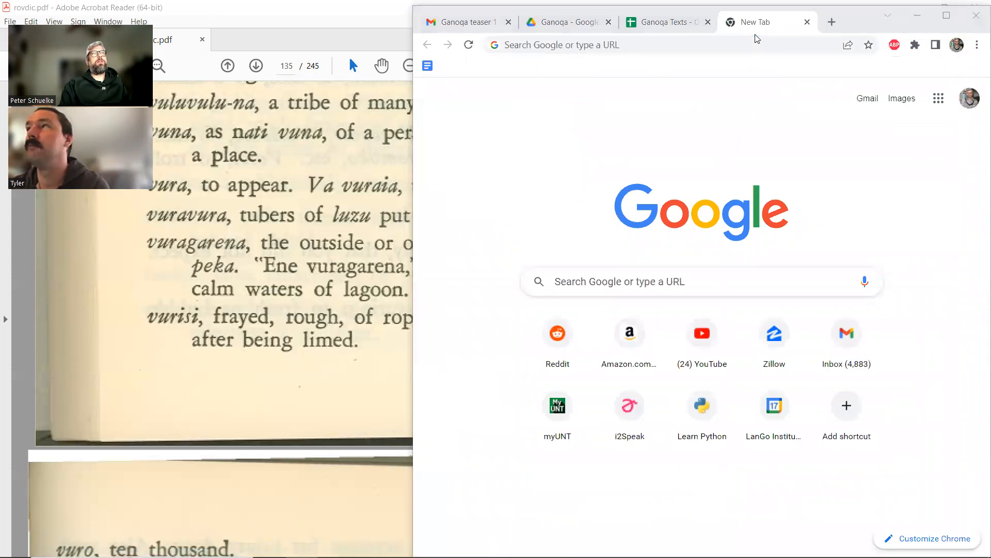
pyautogui.click(528, 45)
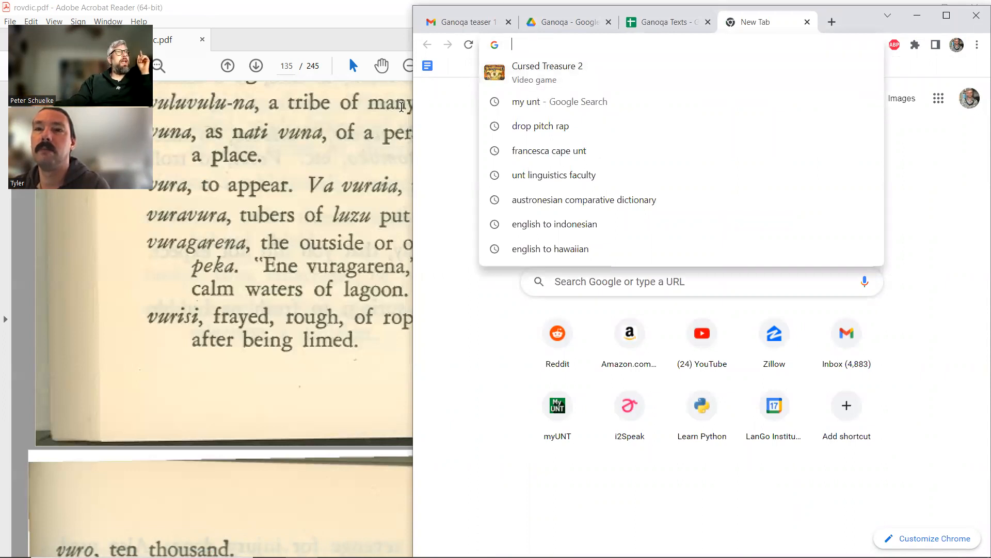
pyautogui.click(307, 390)
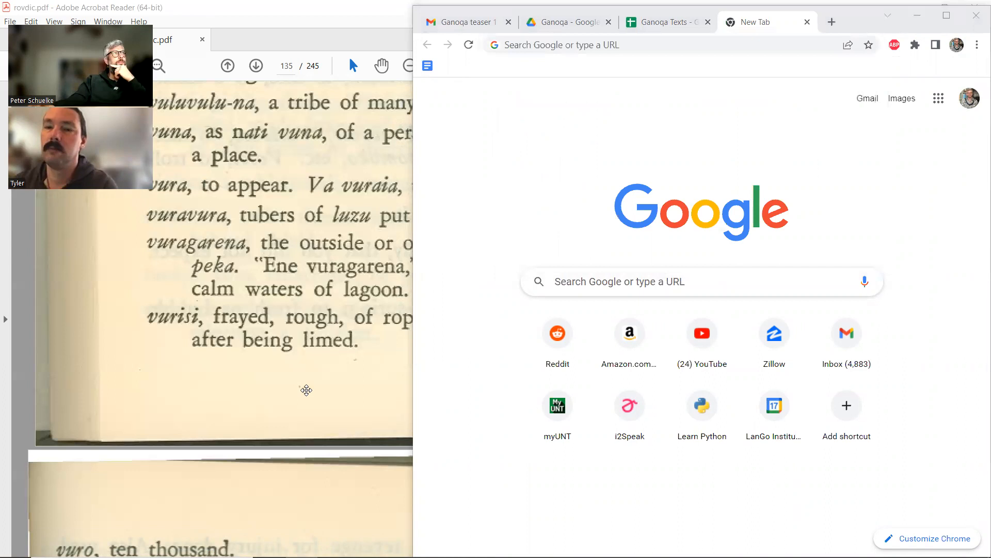
pyautogui.click(562, 279)
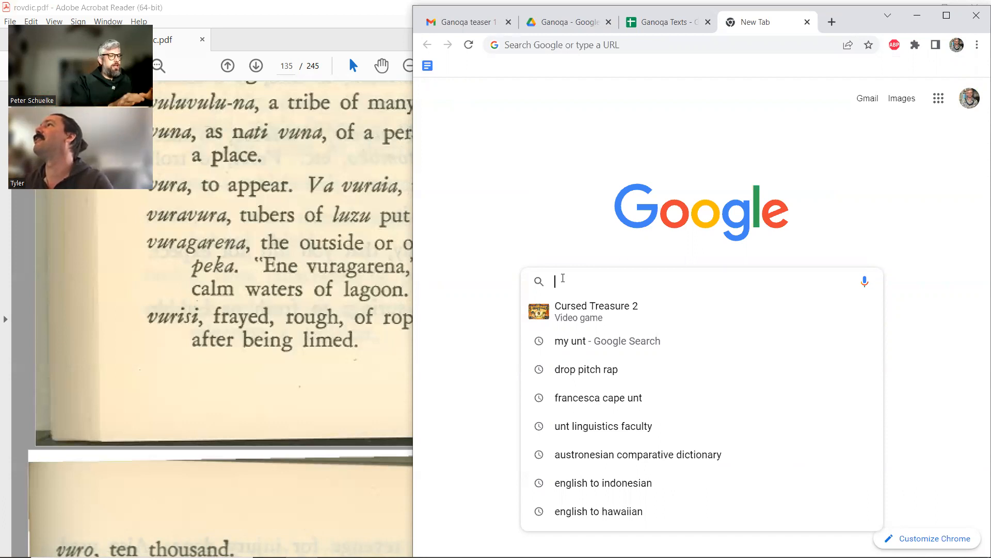
pyautogui.write('lime hair')
pyautogui.press('Return')
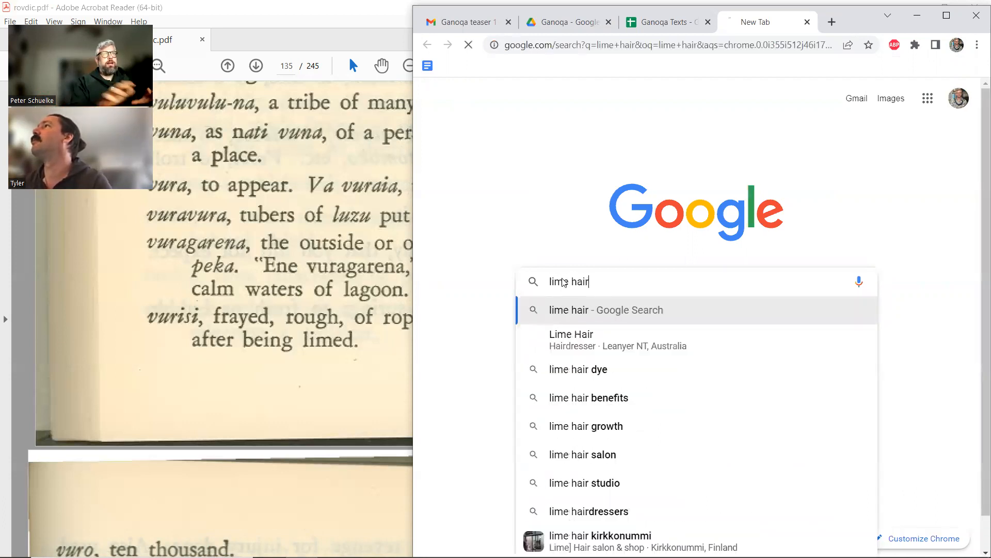
# Step: Look through the Google results for "lime hair" for anything about liming hair
pyautogui.click(516, 148)
pyautogui.scroll(-10, 517, 147)
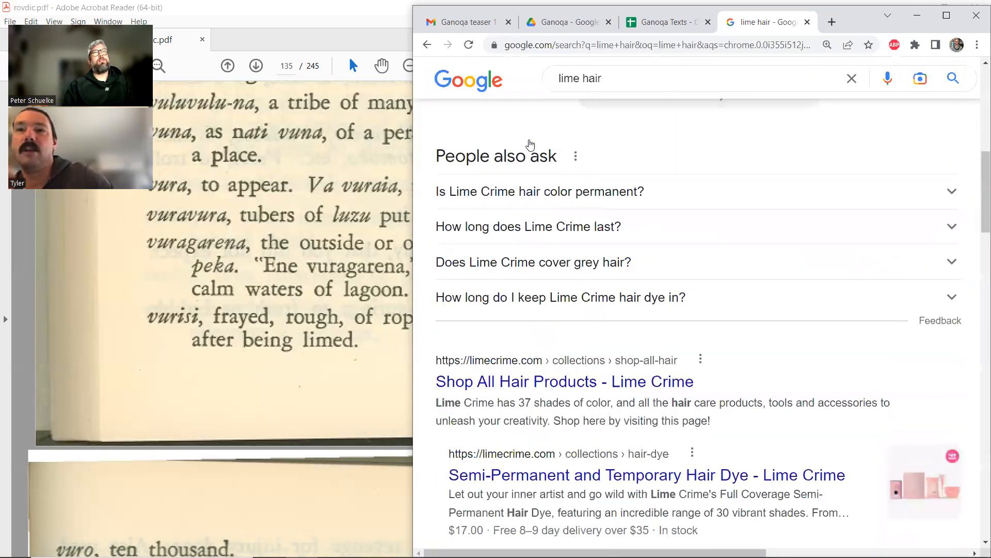
pyautogui.scroll(-4, 532, 173)
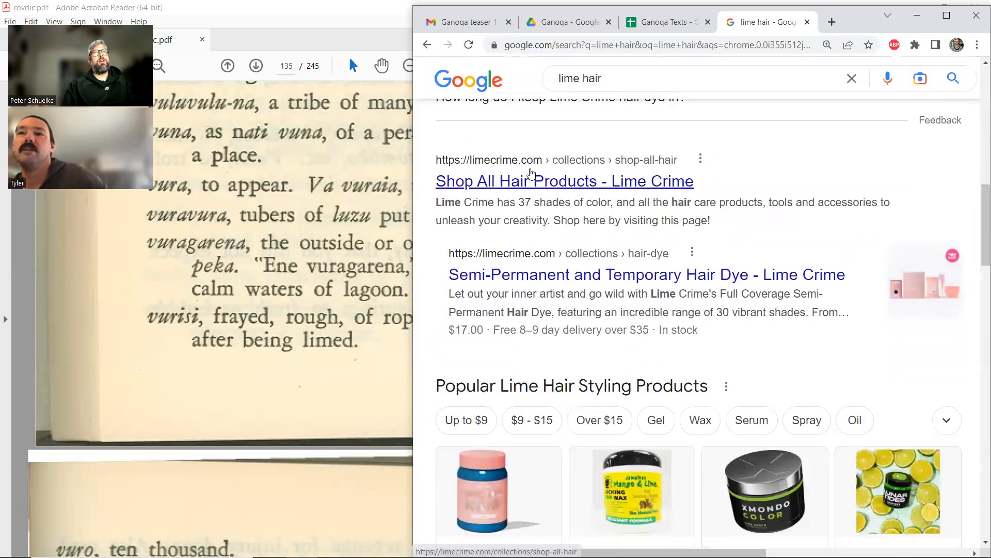
pyautogui.scroll(14, 531, 173)
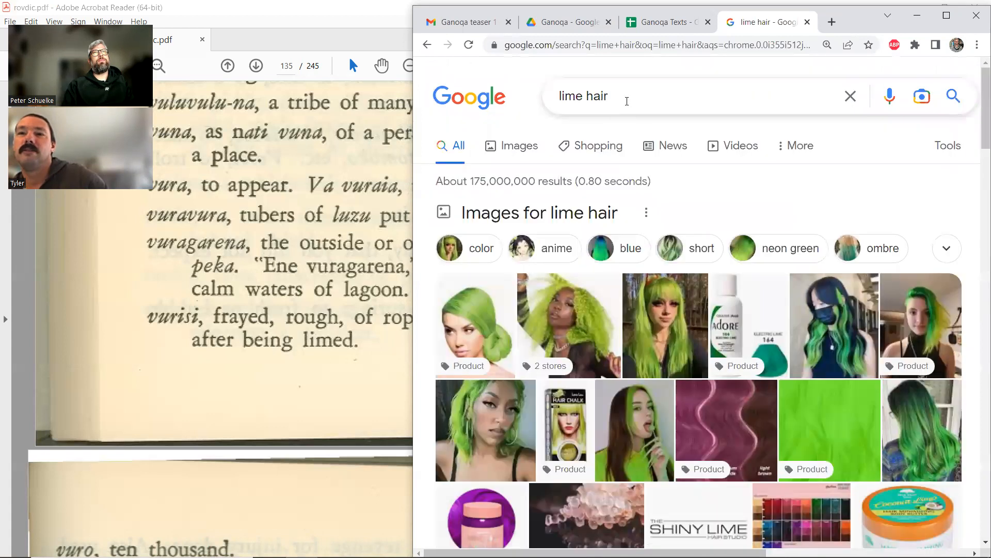
# Step: Search Google for "limed hair solomon island" and look through the results
pyautogui.moveTo(626, 100); pyautogui.dragTo(534, 102)
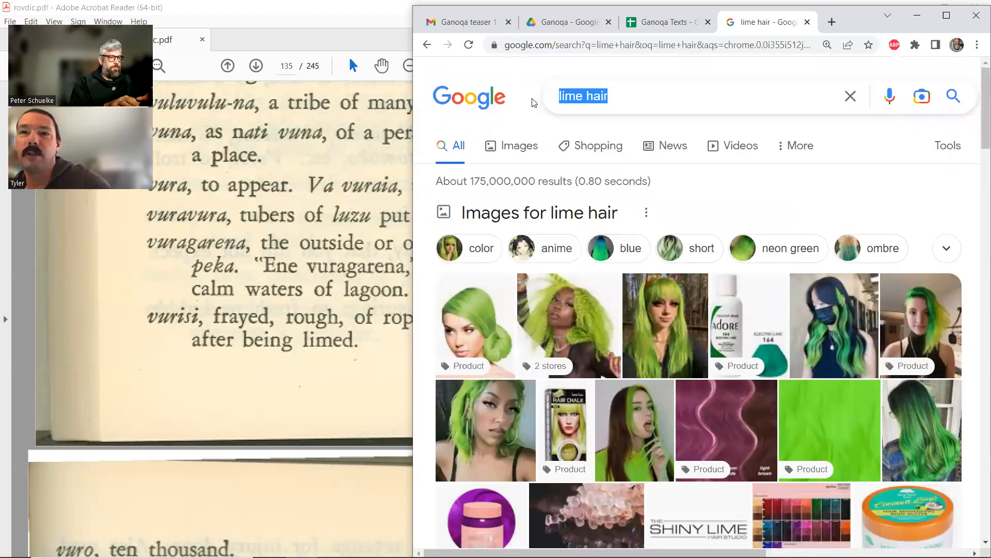
pyautogui.write('limed hair s')
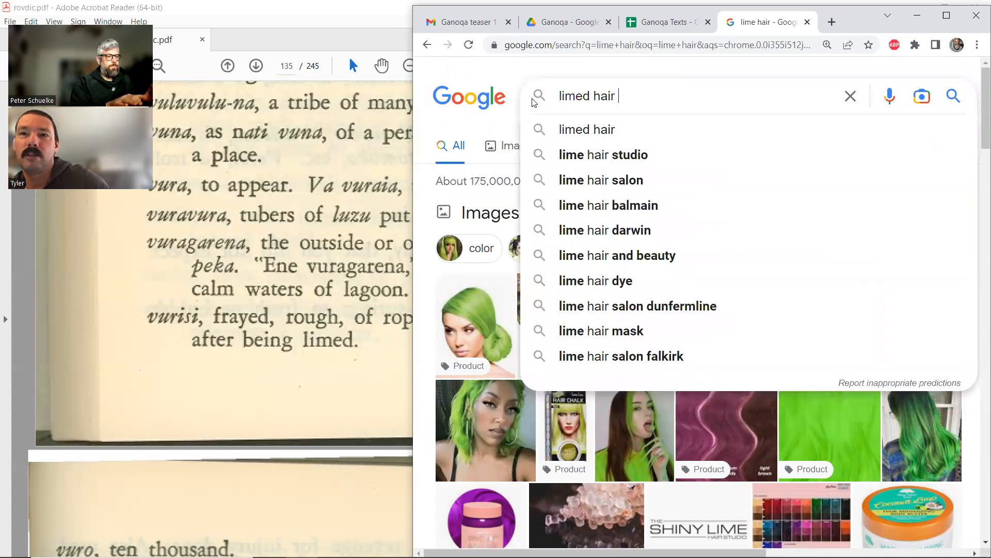
pyautogui.write('olomon island')
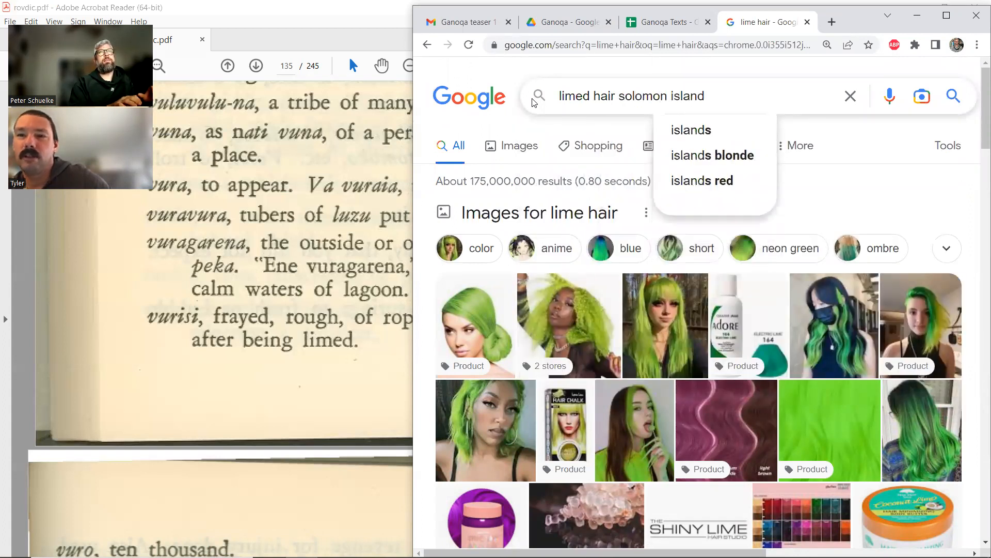
pyautogui.press('Return')
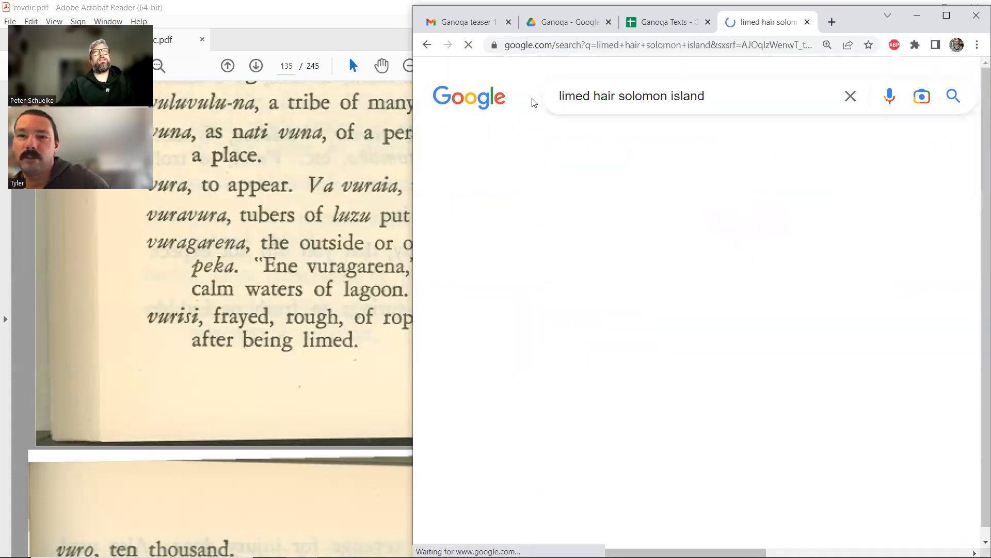
pyautogui.scroll(-3, 588, 150)
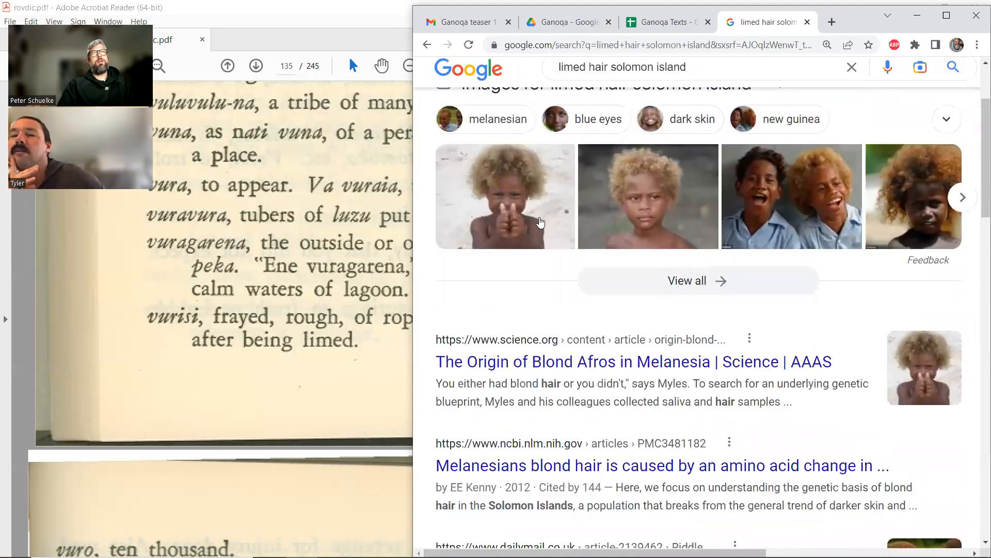
pyautogui.scroll(1, 541, 222)
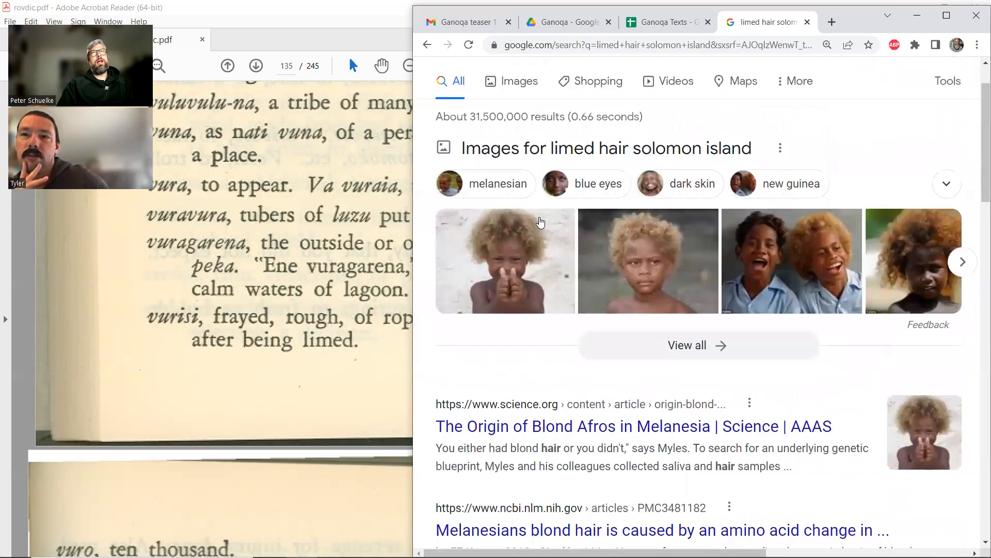
pyautogui.scroll(-5, 540, 222)
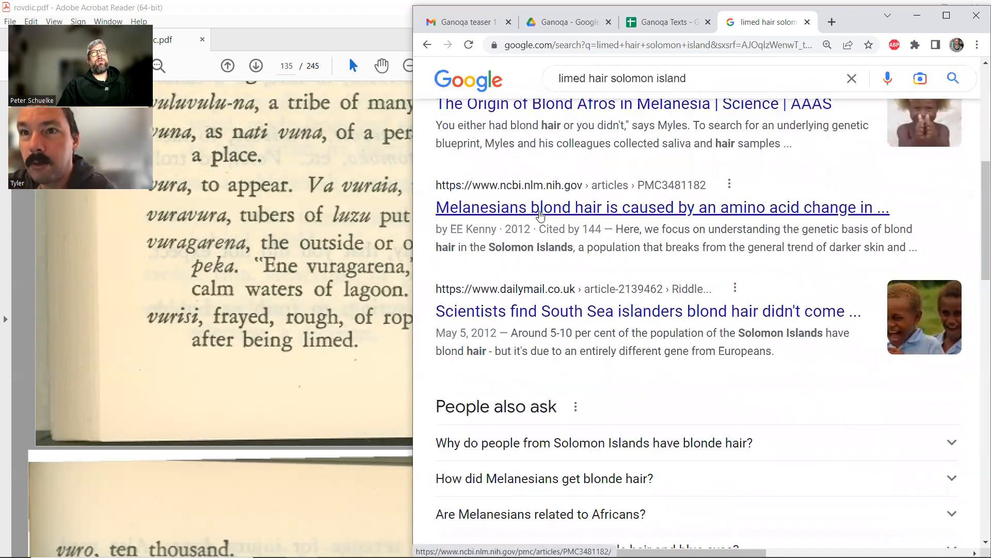
pyautogui.scroll(-4, 541, 216)
pyautogui.scroll(-10, 540, 216)
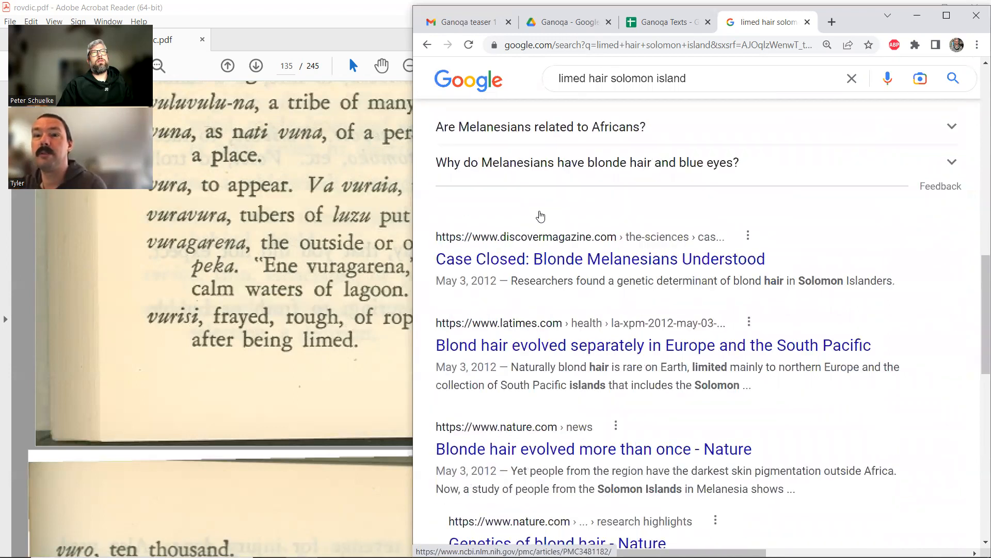
pyautogui.scroll(15, 540, 215)
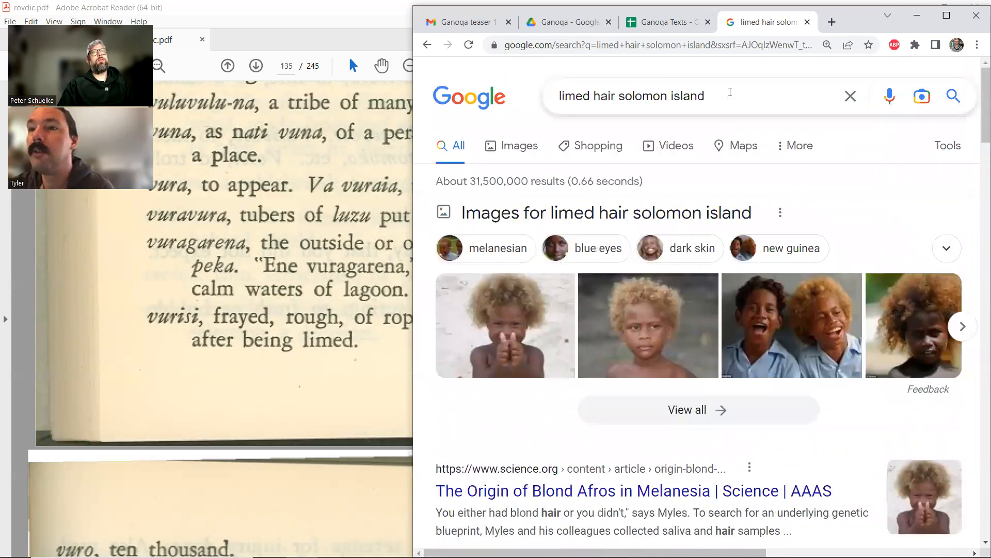
# Step: Search Google for "put lime in hair solomon island" and read through the results for mentions of lime in hair
pyautogui.moveTo(730, 91); pyautogui.dragTo(496, 122)
pyautogui.write('put')
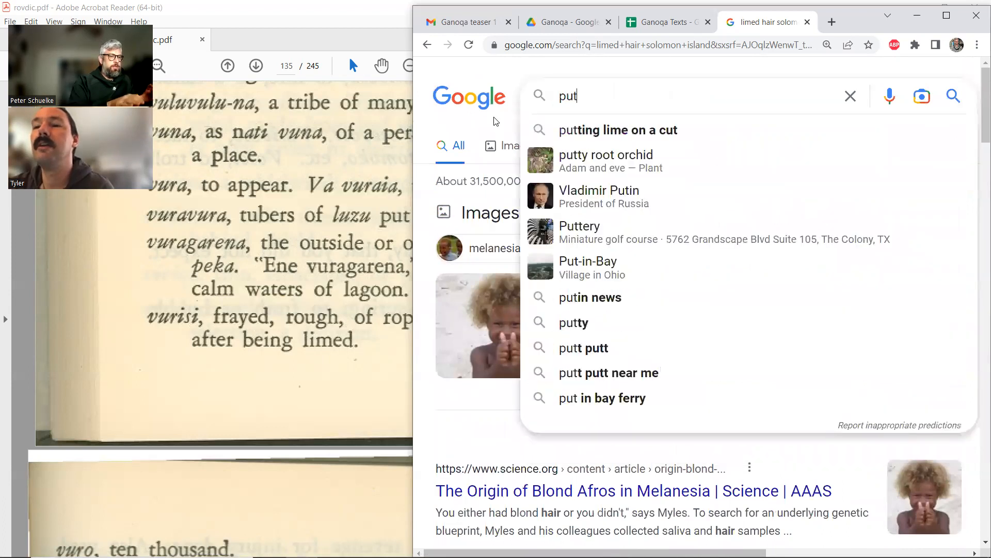
pyautogui.write(' lime in hair solomo')
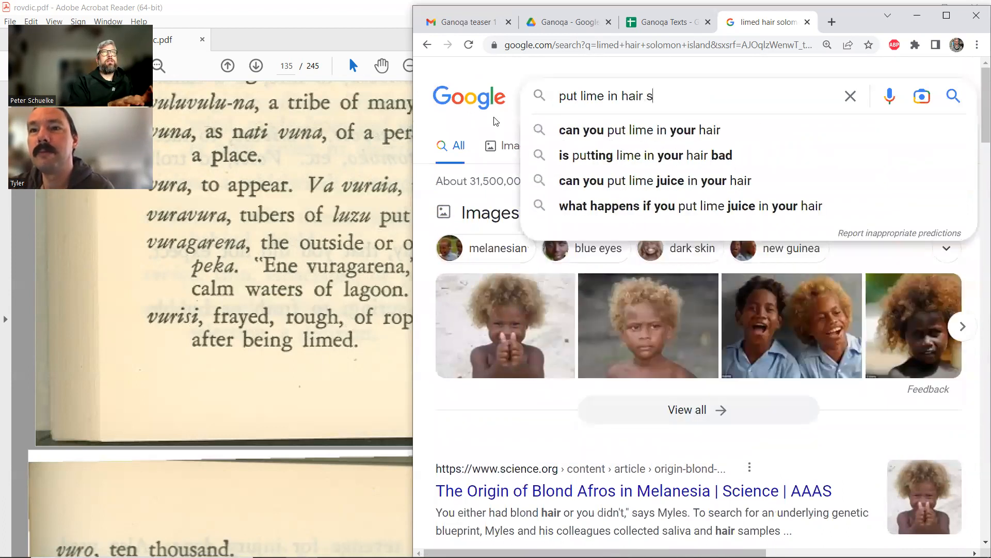
pyautogui.press('Down')
pyautogui.press('Return')
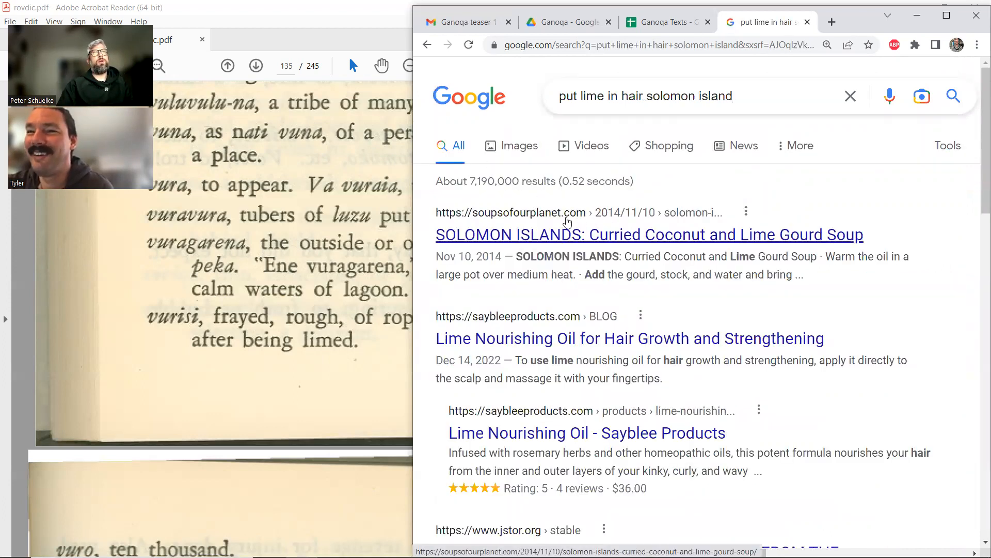
pyautogui.scroll(-1, 578, 259)
pyautogui.scroll(-5, 574, 261)
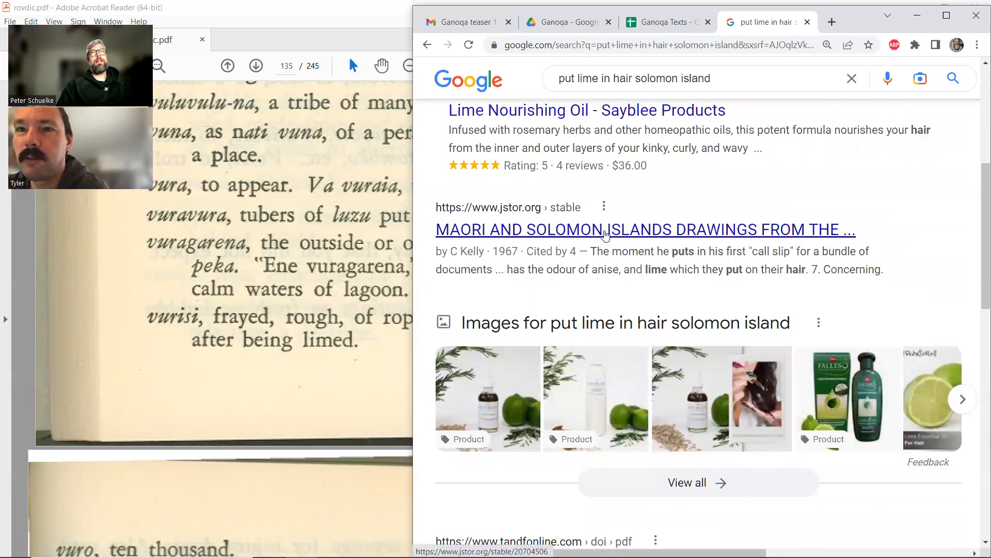
pyautogui.scroll(-3, 536, 235)
pyautogui.scroll(-2, 537, 236)
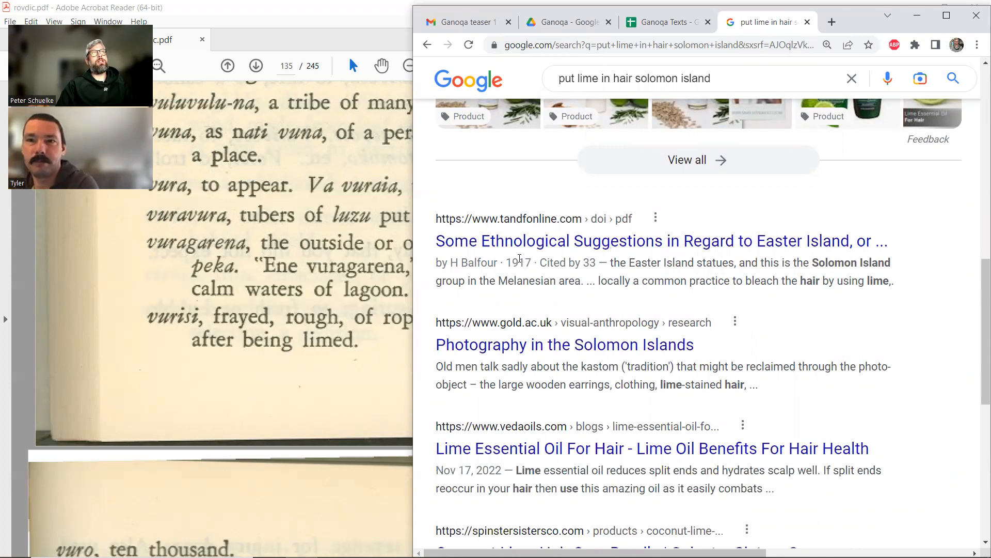
pyautogui.scroll(-1, 519, 257)
pyautogui.scroll(-1, 520, 258)
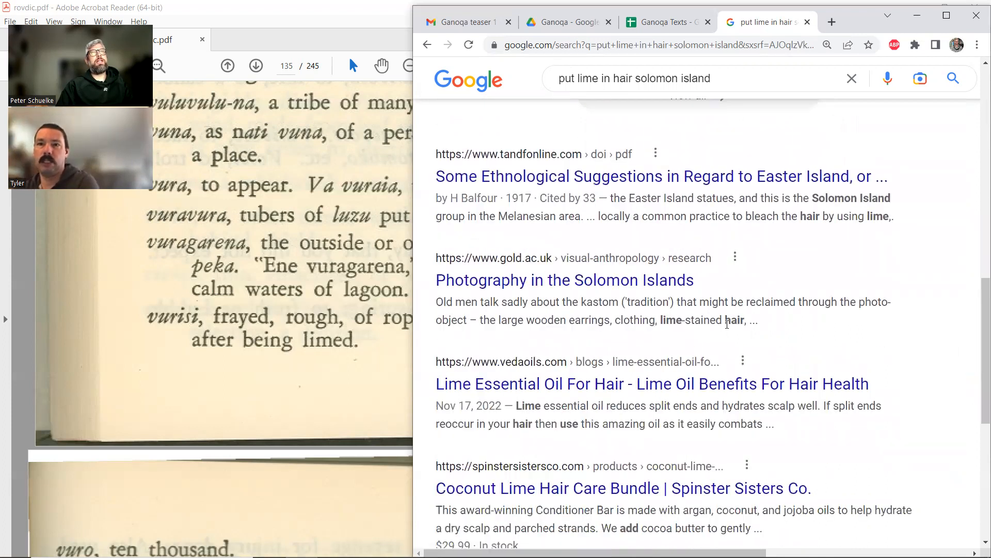
# Step: Open the "Photography in the Solomon Islands" result in a new tab, skim the page and close it
pyautogui.rightClick(578, 288)
pyautogui.click(581, 295)
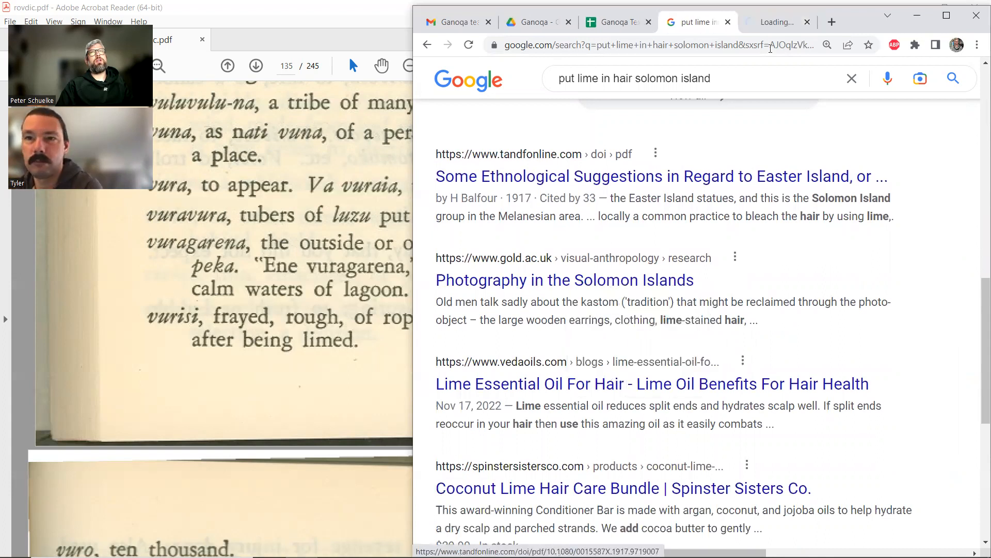
pyautogui.hotkey('ctrl', 'Tab')
pyautogui.scroll(-15, 701, 181)
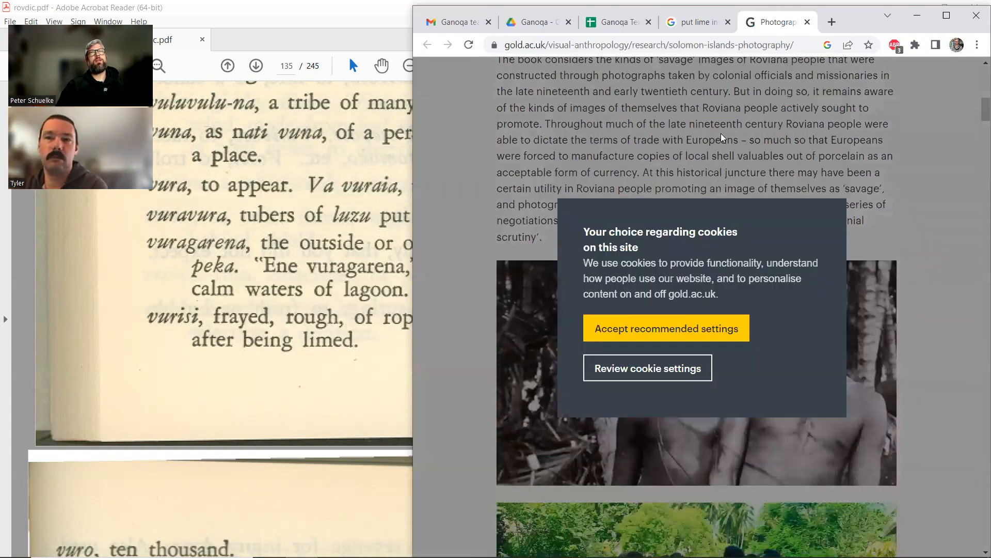
pyautogui.click(808, 22)
# Step: Examine the remaining results for "put lime in hair solomon island" around the Solomon Islands photography entry
pyautogui.scroll(-5, 580, 226)
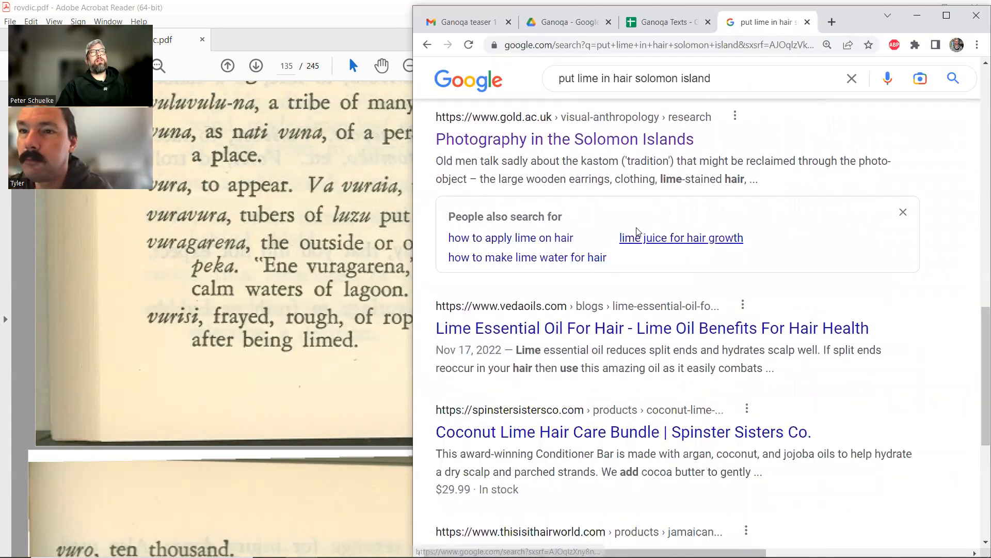
pyautogui.scroll(-4, 580, 227)
pyautogui.scroll(6, 578, 258)
pyautogui.scroll(-5, 578, 268)
pyautogui.scroll(4, 579, 268)
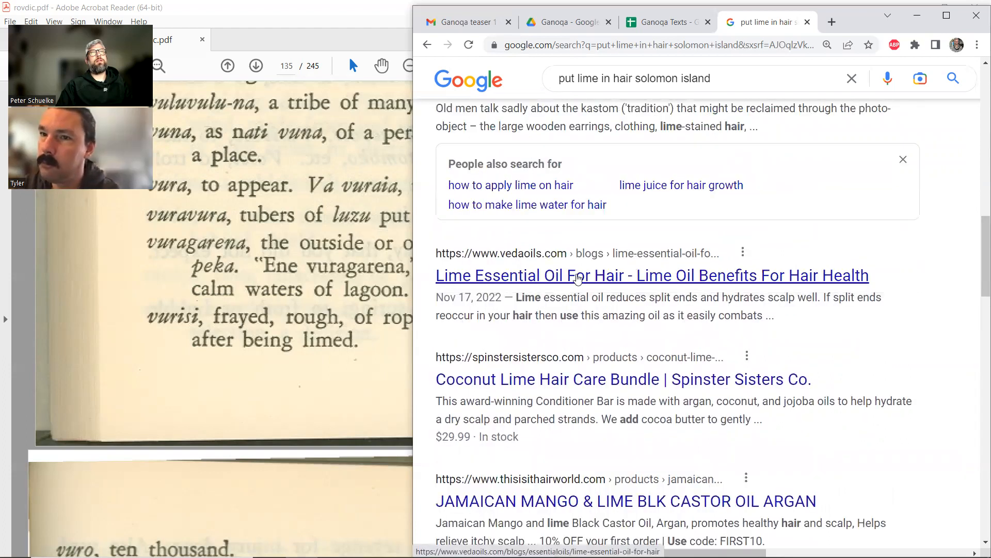
pyautogui.scroll(-1, 584, 280)
pyautogui.scroll(5, 584, 280)
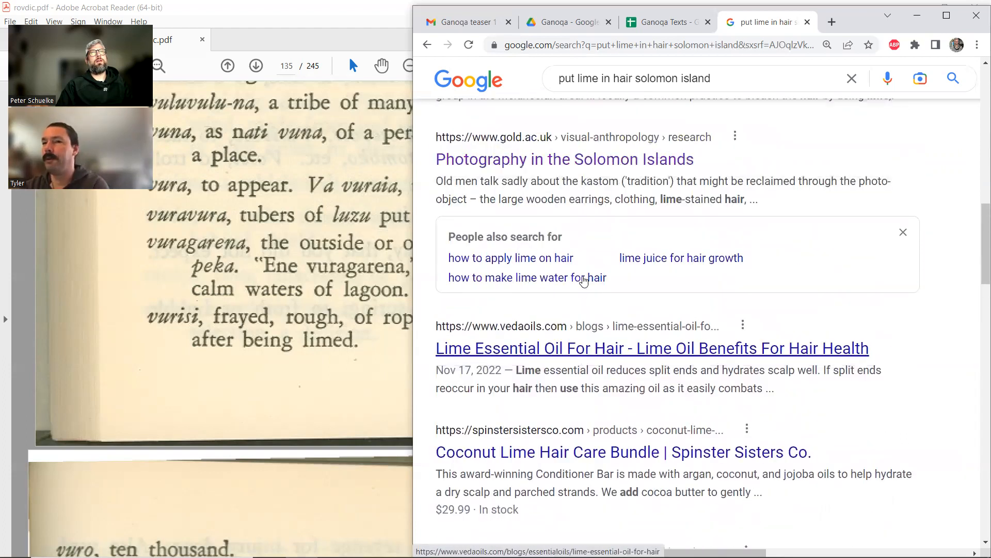
pyautogui.scroll(-1, 583, 281)
pyautogui.scroll(2, 583, 281)
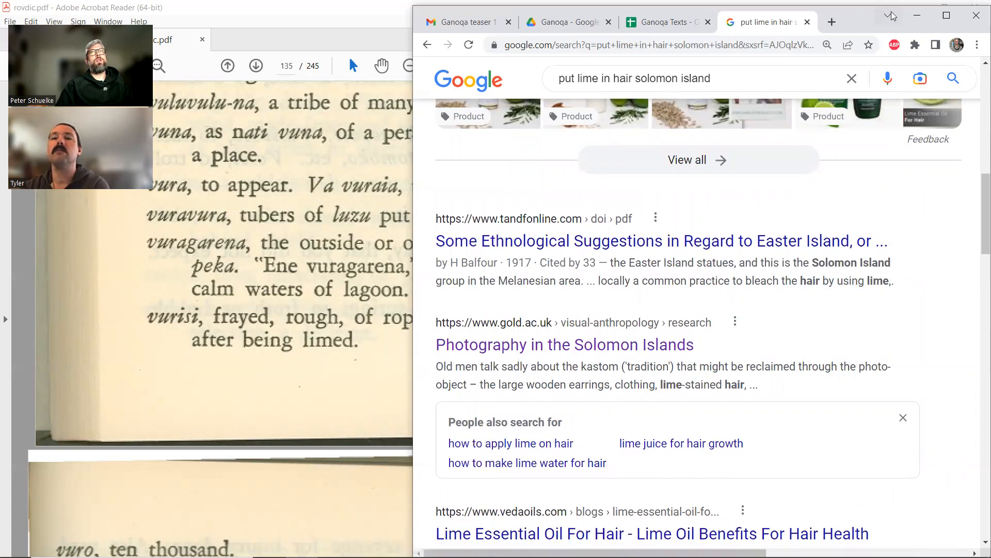
# Step: Return to the dictionary PDF, search it for "lime" and go on to the third match
pyautogui.click(917, 15)
pyautogui.write('lime')
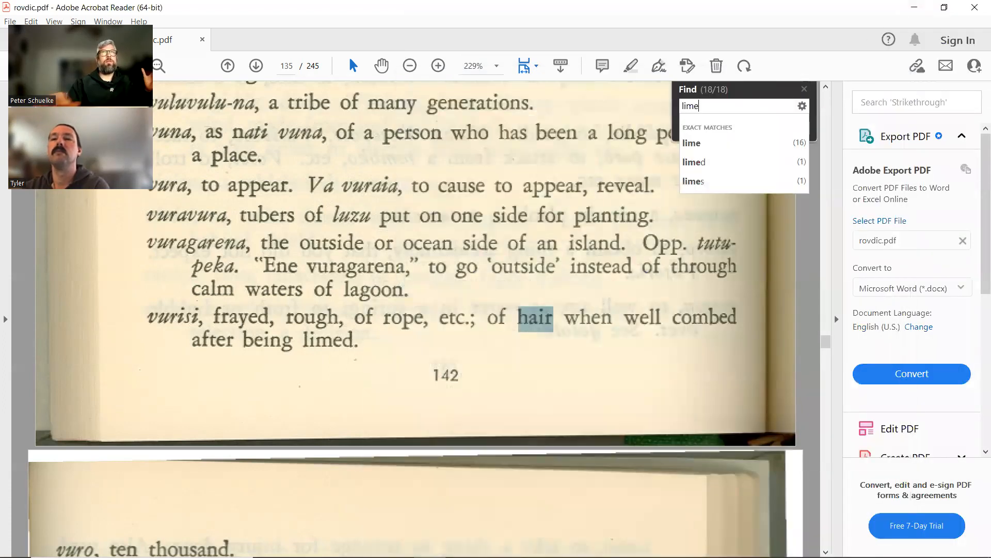
pyautogui.click(751, 143)
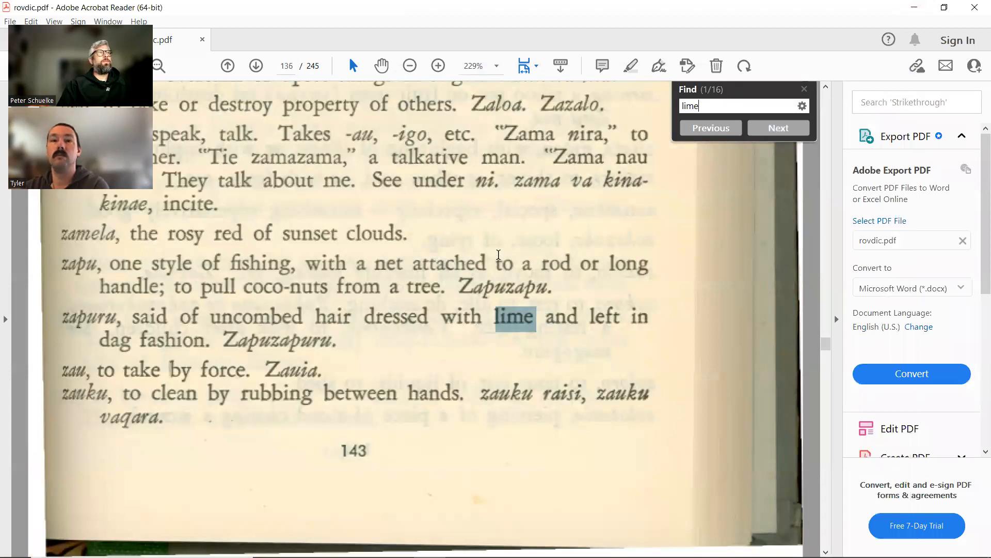
pyautogui.click(780, 130)
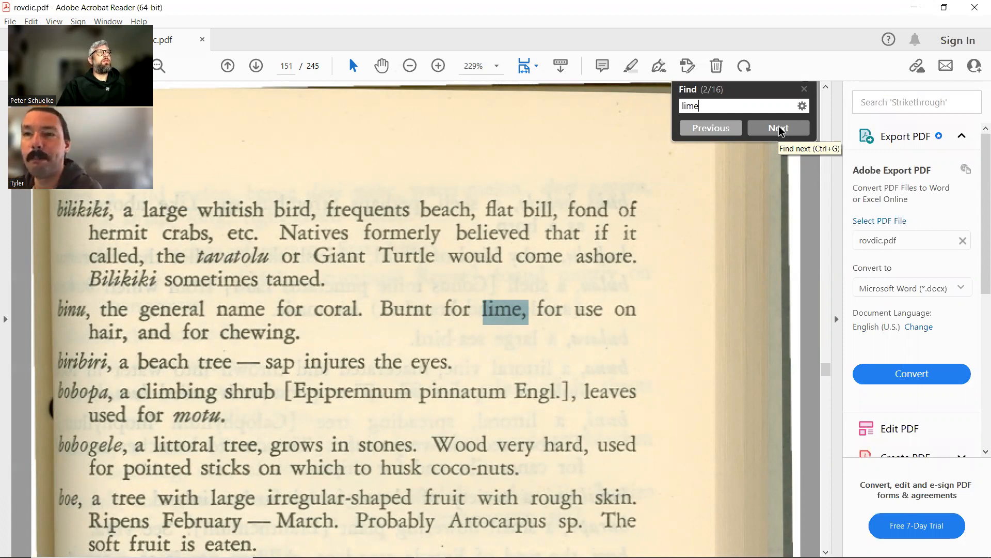
pyautogui.click(780, 128)
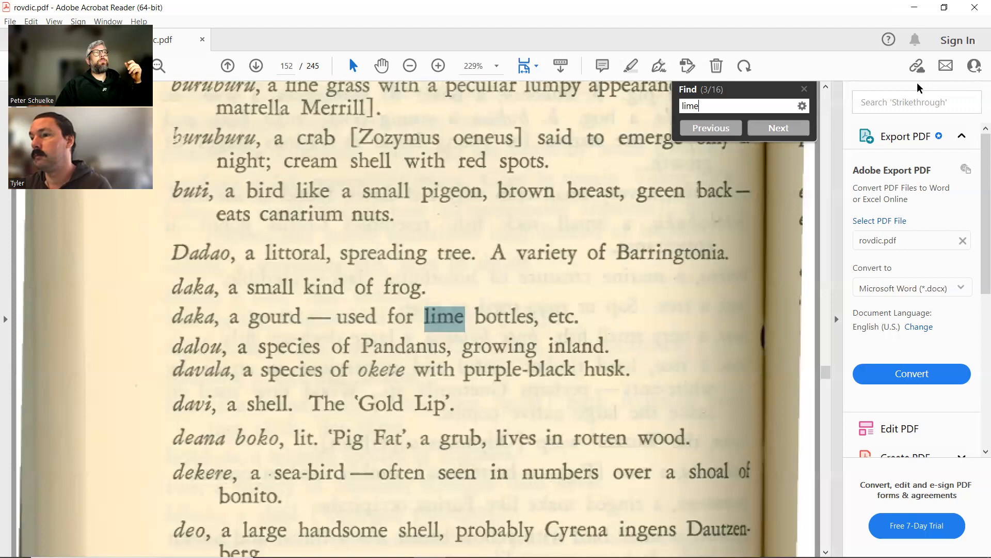
# Step: Bring FieldWorks back up alongside Chrome, with the Ganoqa Texts spreadsheet showing
pyautogui.click(916, 6)
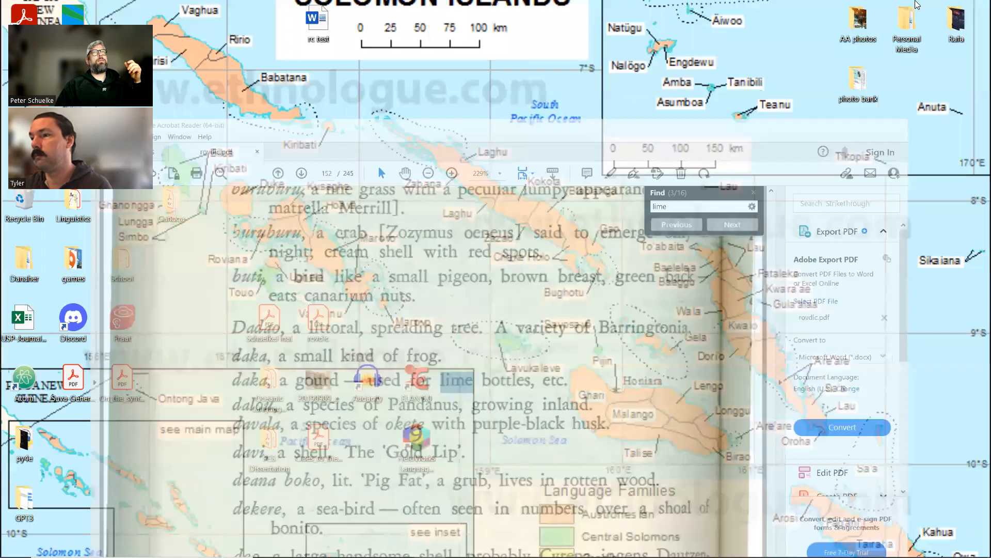
pyautogui.click(302, 544)
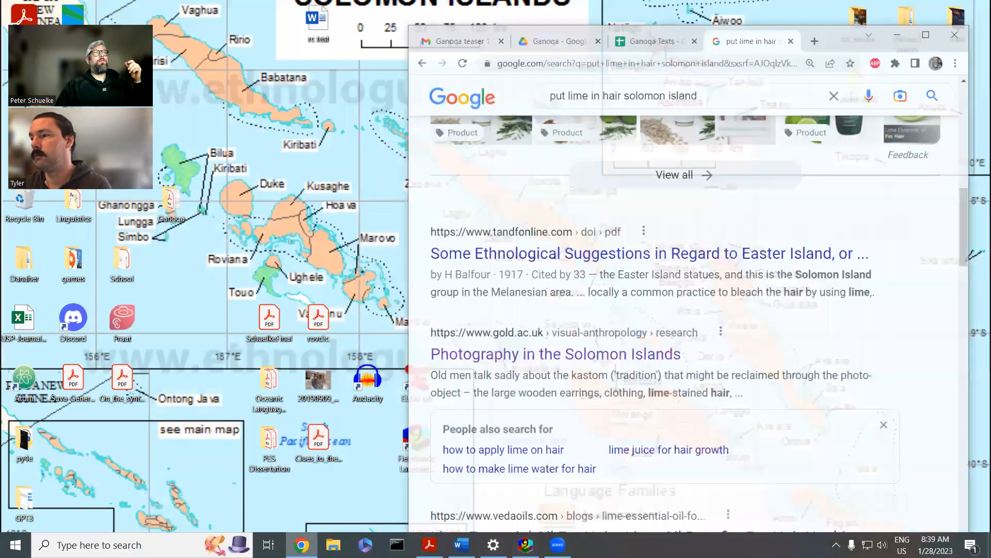
pyautogui.click(525, 544)
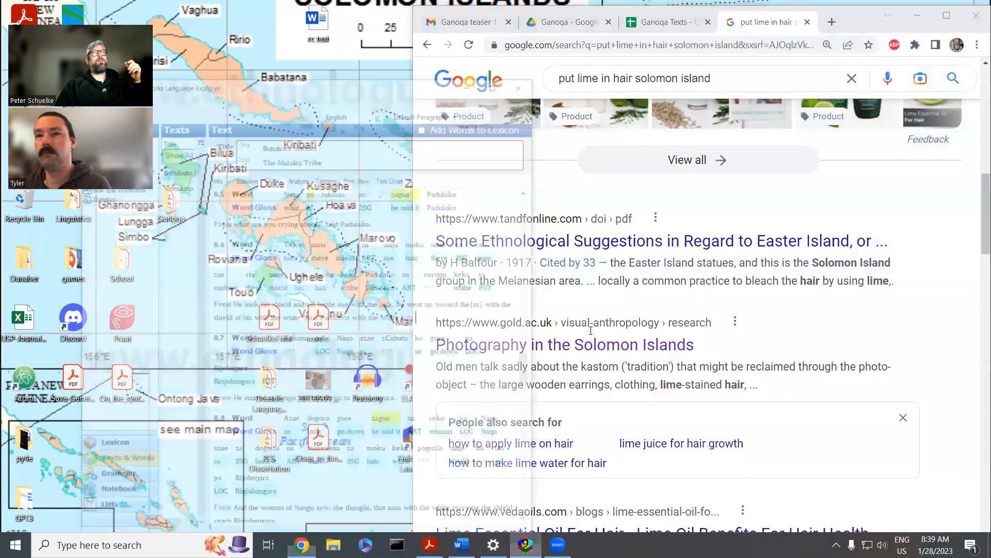
pyautogui.click(673, 22)
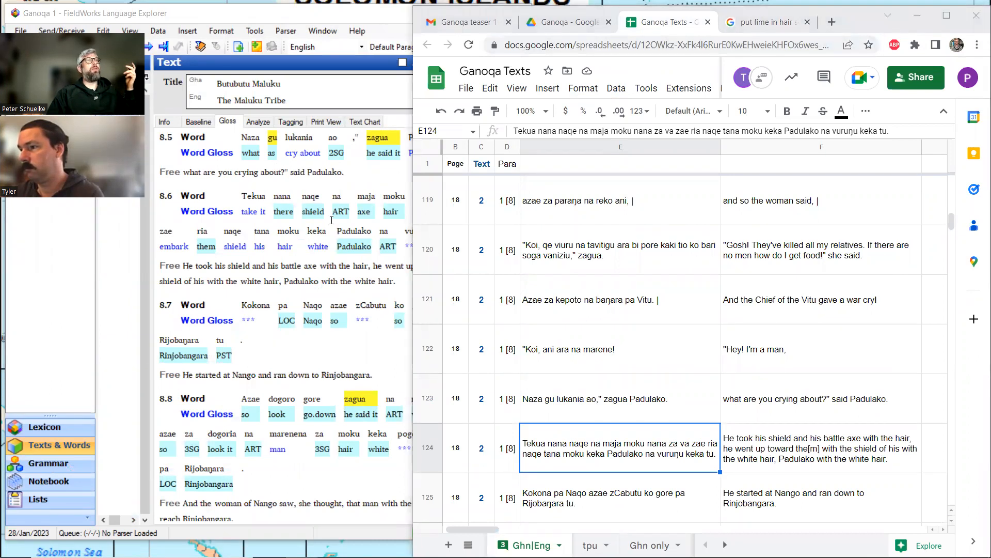
# Step: Review the glosses of sentences 8.6 to 8.9 in FieldWorks and switch back to the dictionary PDF in Acrobat Reader
pyautogui.click(396, 281)
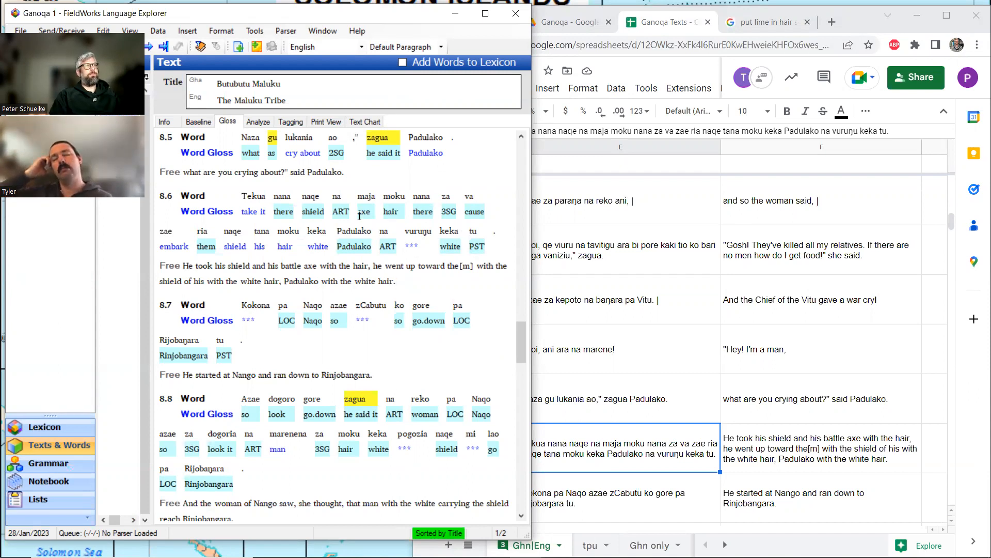
pyautogui.scroll(-3, 340, 201)
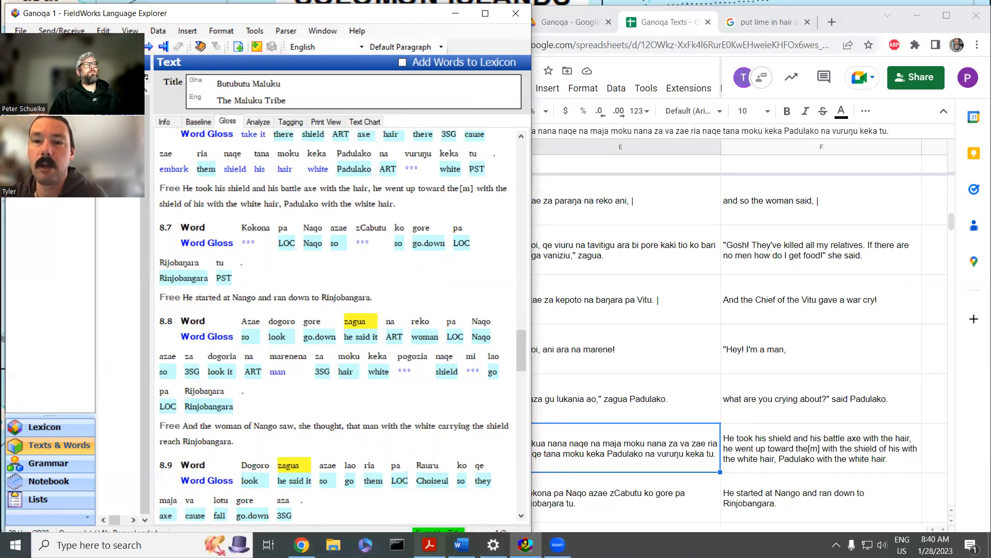
pyautogui.click(430, 545)
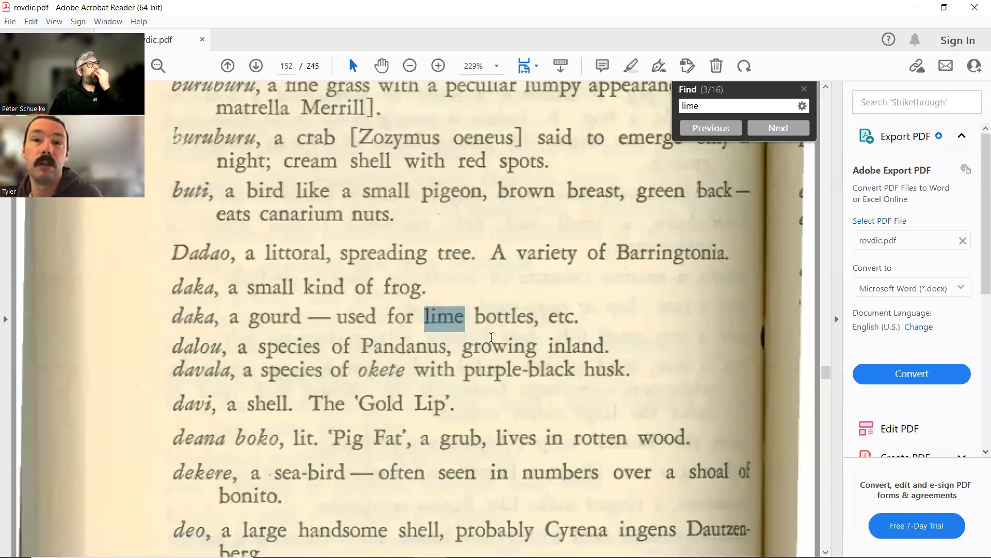
# Step: Look up "vur" in the dictionary PDF's search suggestions and close the search
pyautogui.hotkey('ctrl', 'a')
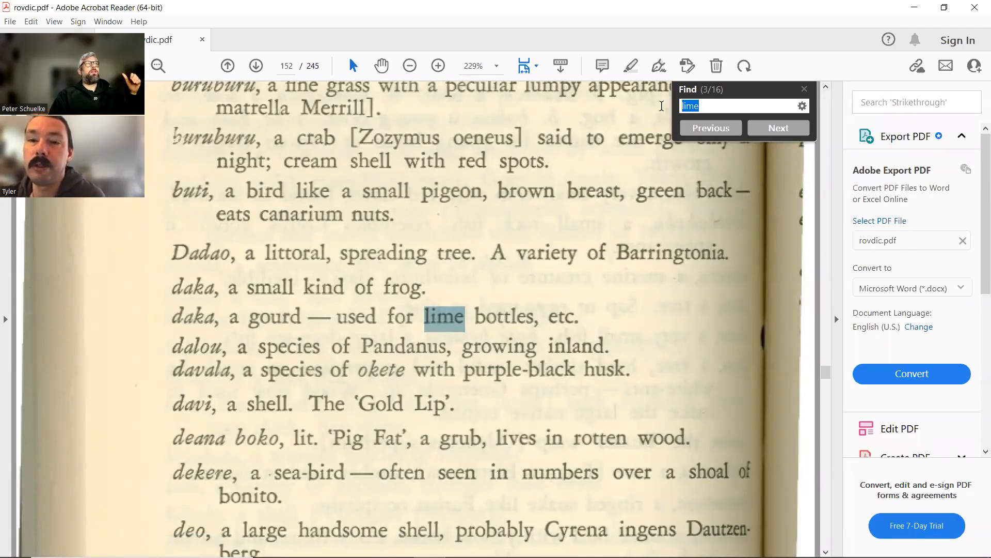
pyautogui.write('vur')
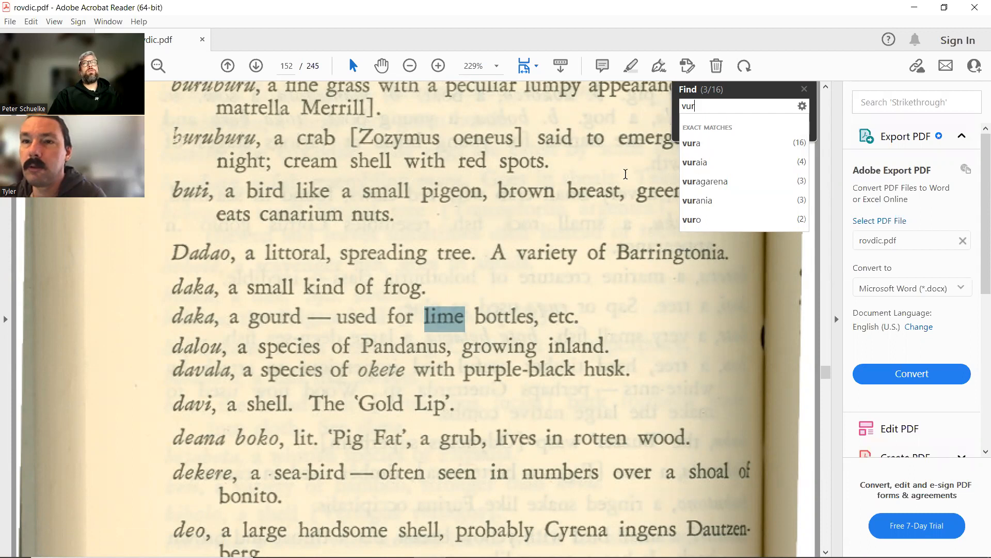
pyautogui.click(804, 90)
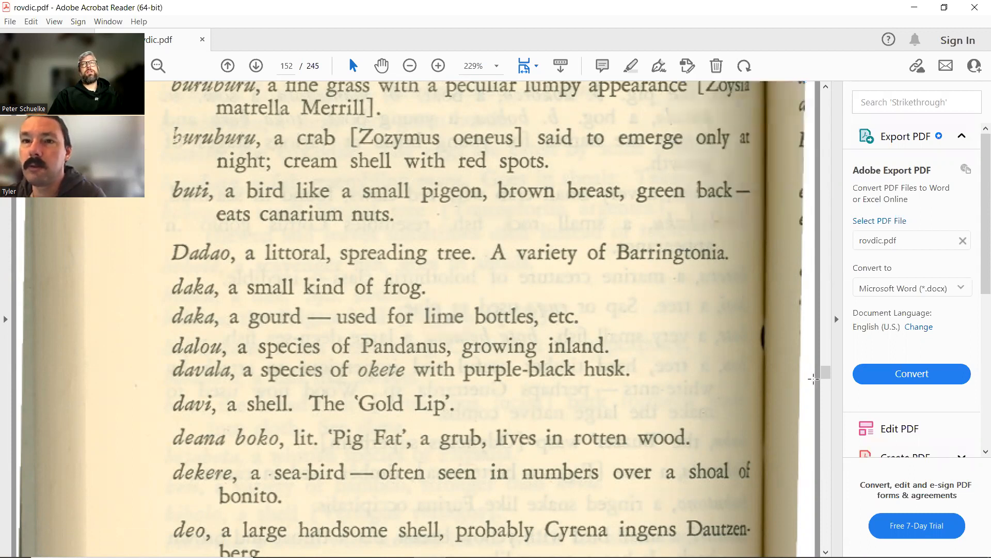
# Step: Browse the dictionary's plant and animal glossary from page 152 through the R and S entries to the V entries on page 178
pyautogui.scroll(-5, 829, 377)
pyautogui.moveTo(829, 377); pyautogui.dragTo(830, 412)
pyautogui.scroll(4, 699, 387)
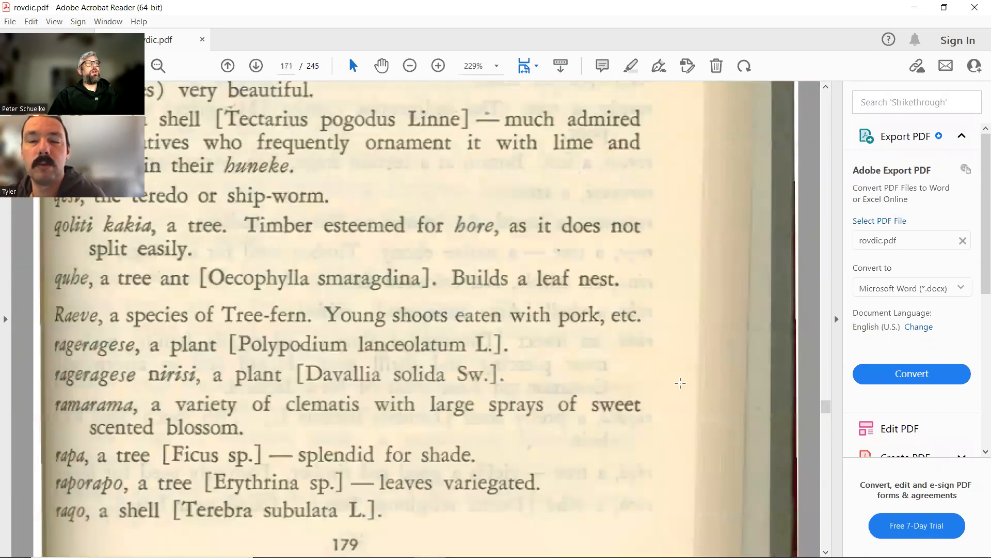
pyautogui.scroll(-5, 680, 383)
pyautogui.scroll(-10, 680, 382)
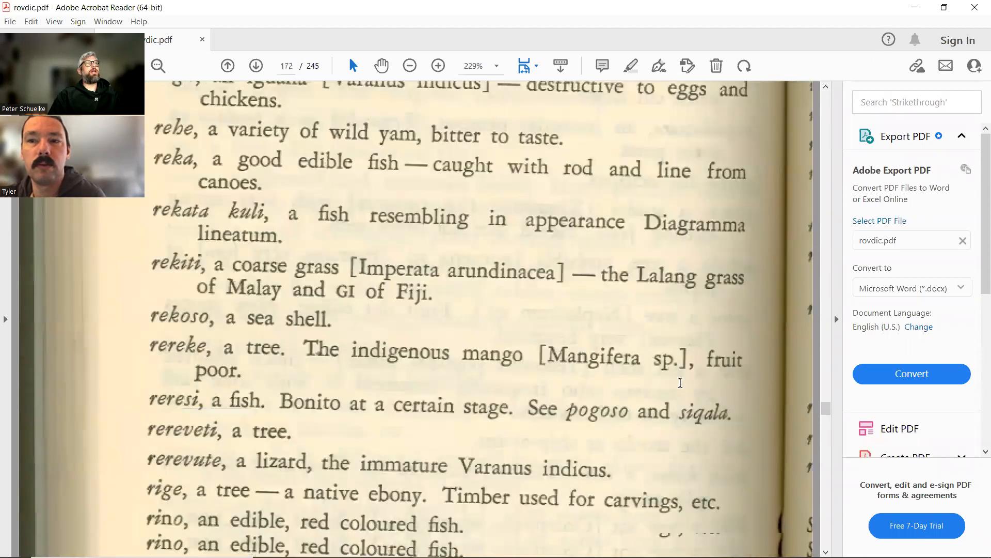
pyautogui.scroll(-10, 680, 383)
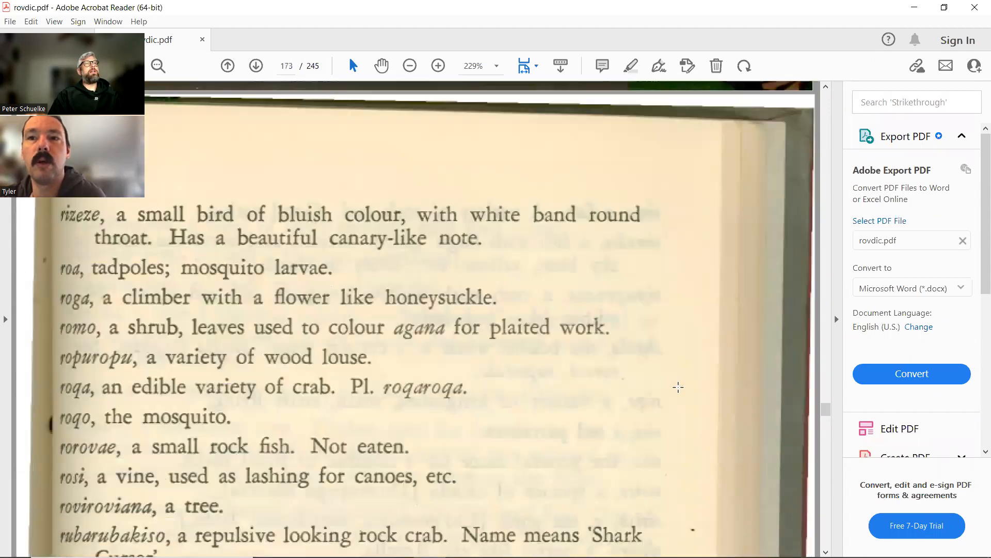
pyautogui.scroll(-10, 680, 385)
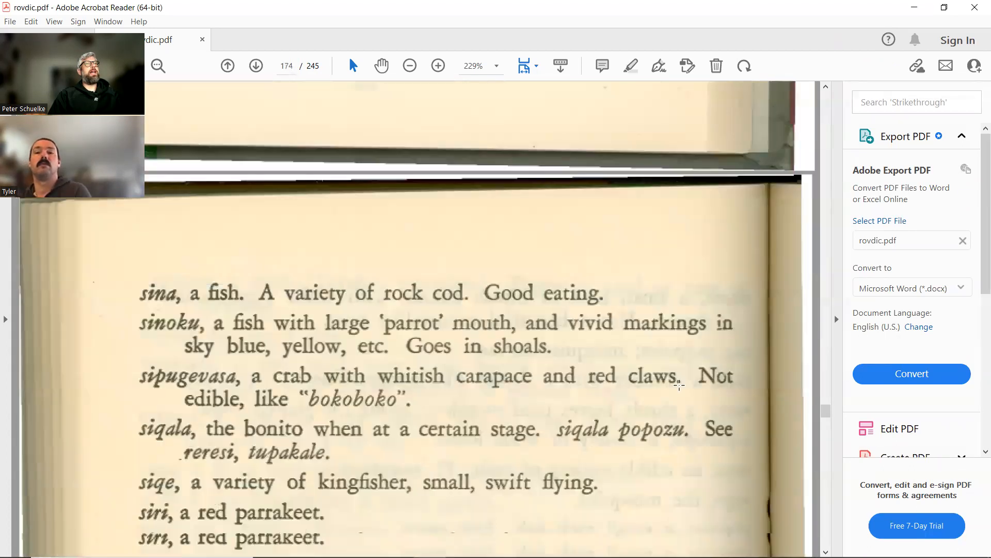
pyautogui.scroll(-3, 679, 385)
pyautogui.moveTo(830, 413); pyautogui.dragTo(831, 420)
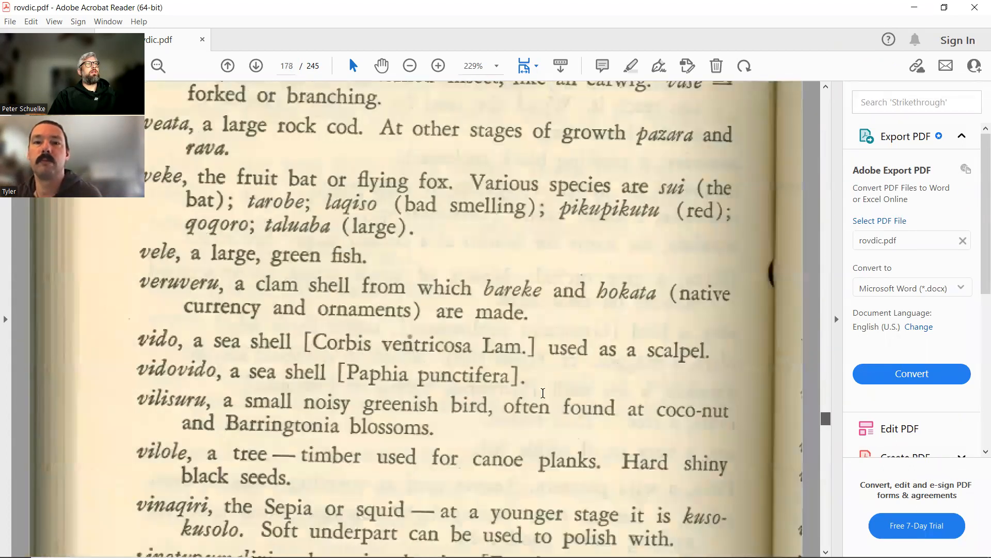
# Step: Examine the remaining V entries on pages 178 and 179, checking the words beginning with "vu"
pyautogui.scroll(-12, 543, 393)
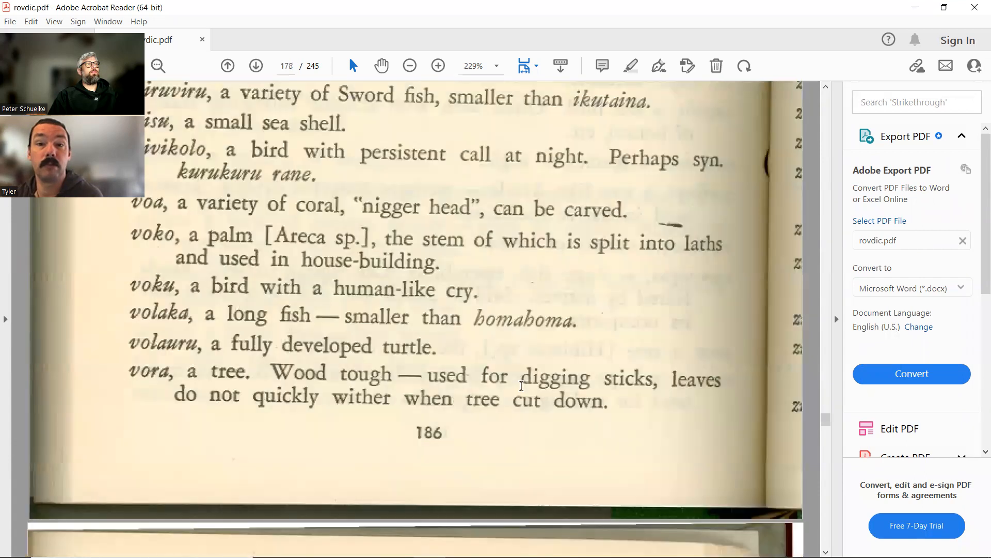
pyautogui.scroll(-13, 521, 386)
pyautogui.scroll(-4, 520, 386)
pyautogui.scroll(3, 268, 367)
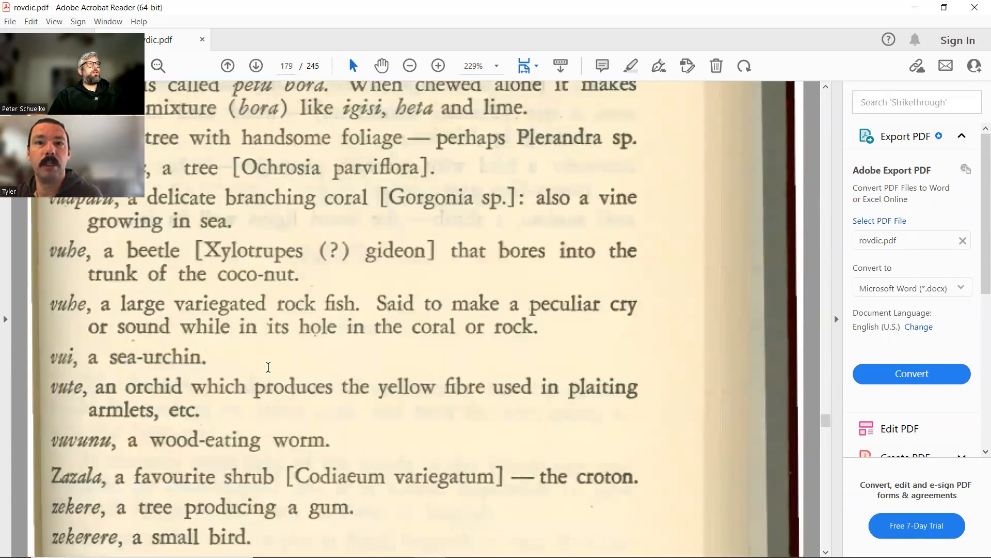
pyautogui.scroll(1, 268, 367)
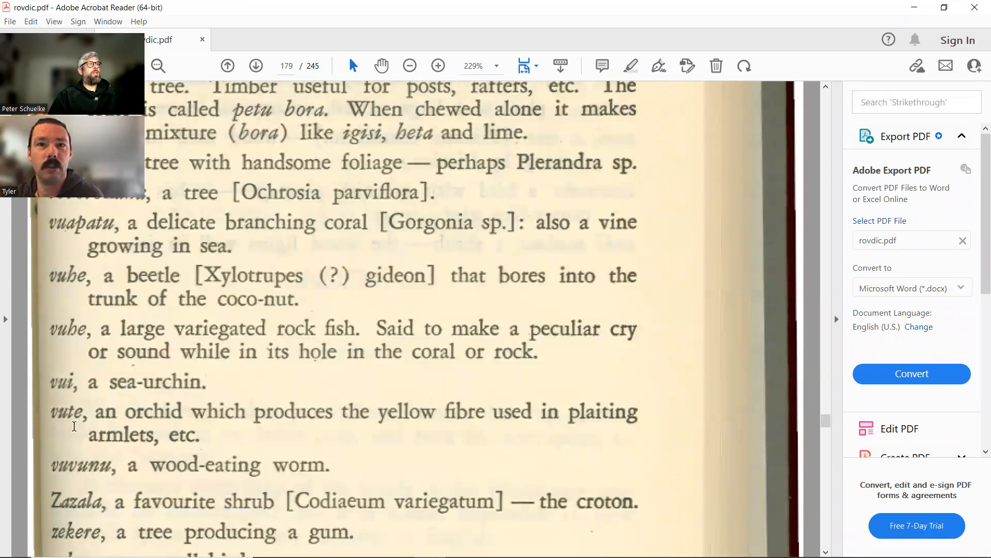
pyautogui.scroll(-1, 72, 419)
pyautogui.scroll(-1, 70, 412)
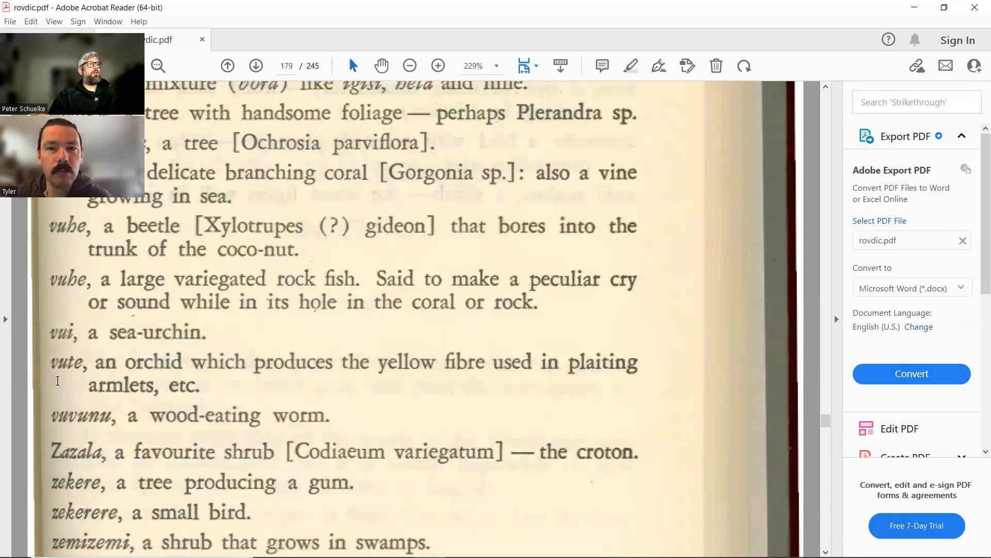
# Step: Go back to the main dictionary section around page 118 and read through the entries beginning with "to"
pyautogui.moveTo(825, 421); pyautogui.dragTo(825, 316)
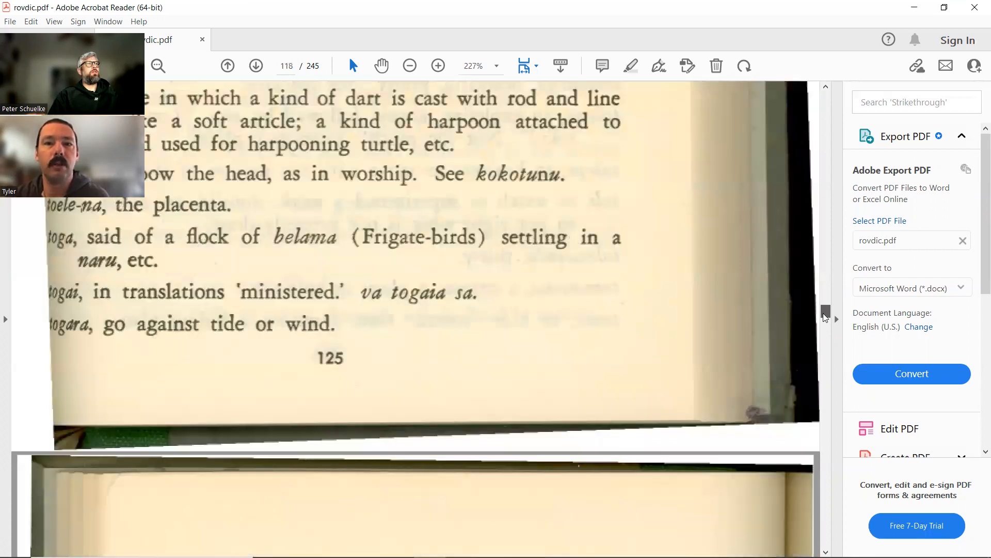
pyautogui.scroll(-3, 424, 321)
pyautogui.scroll(-4, 422, 321)
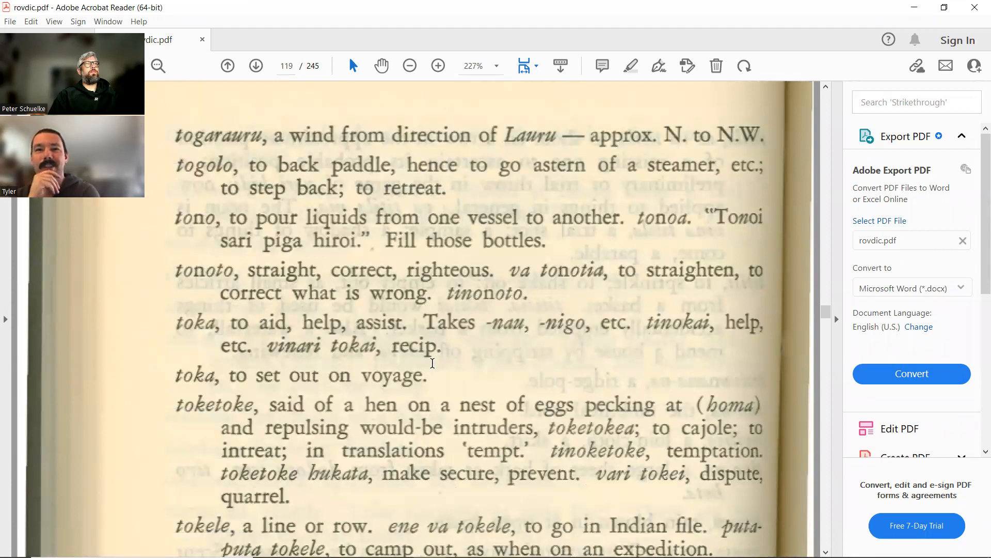
pyautogui.scroll(-1, 433, 363)
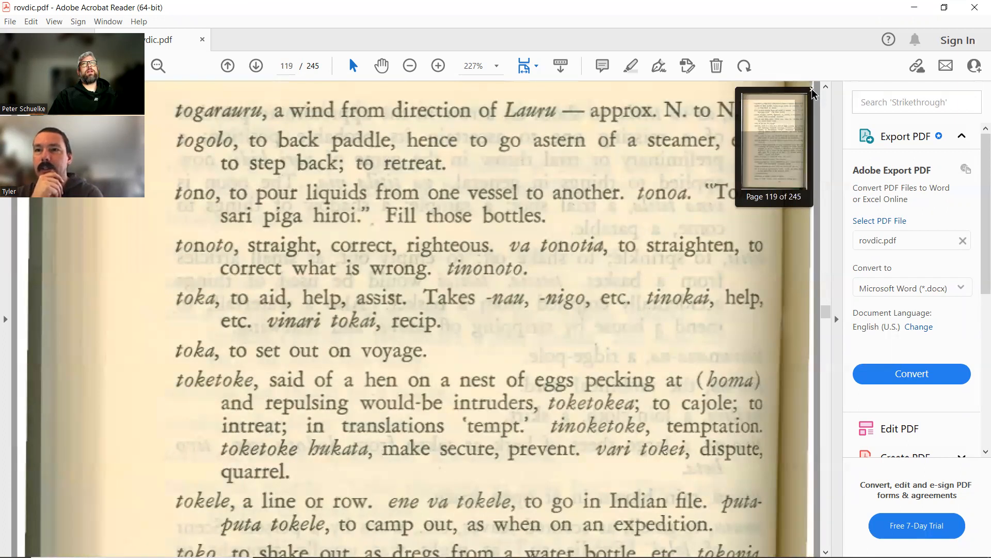
pyautogui.click(811, 90)
pyautogui.scroll(-20, 615, 360)
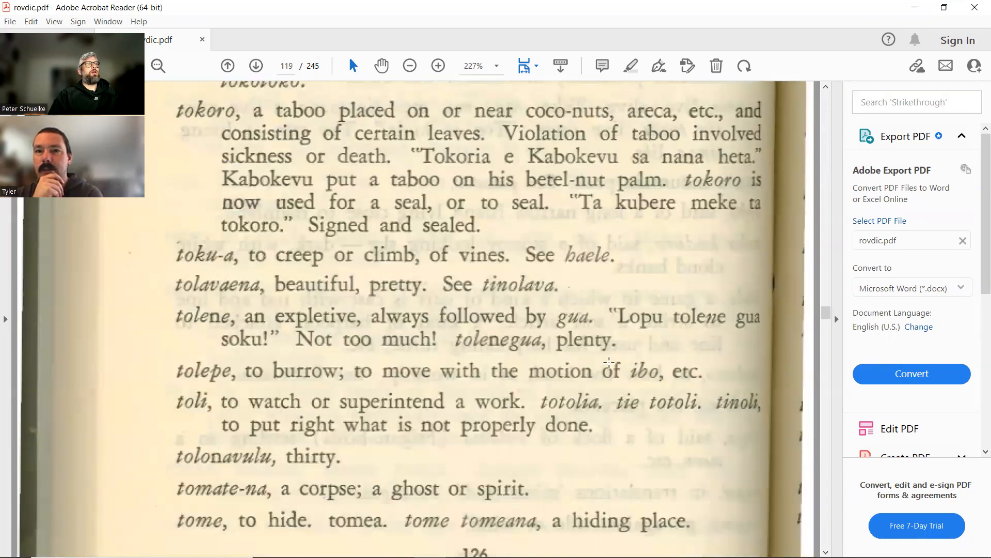
pyautogui.scroll(-18, 627, 382)
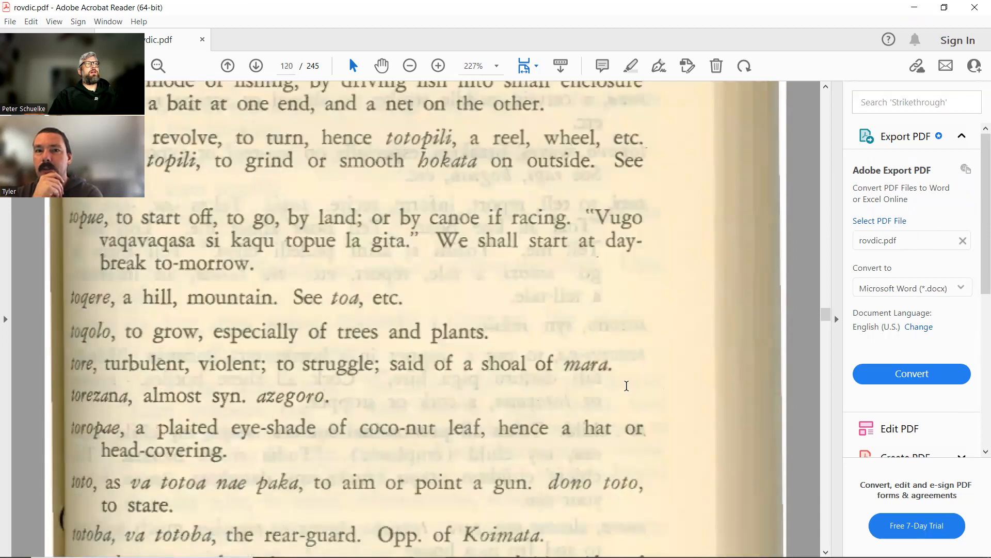
pyautogui.scroll(-20, 626, 386)
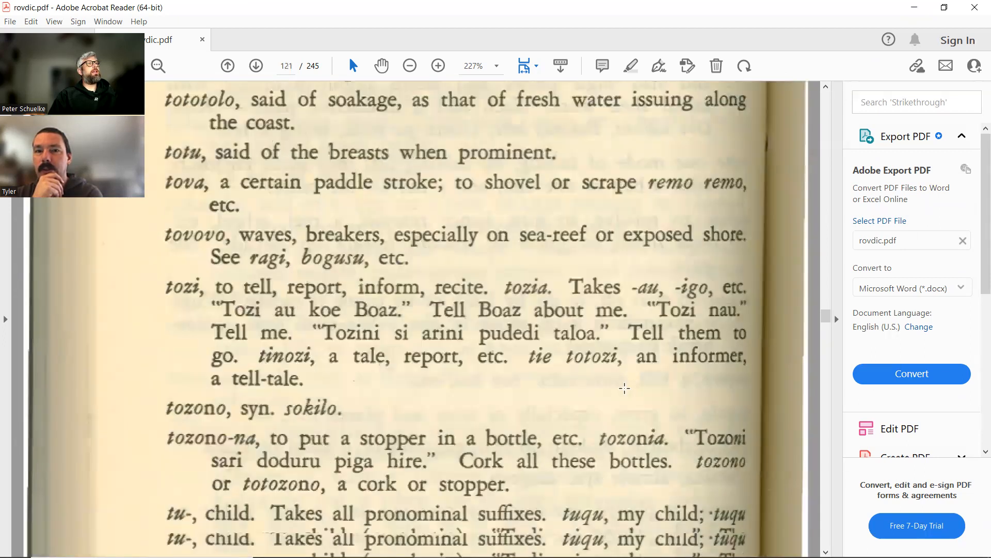
pyautogui.scroll(-15, 625, 388)
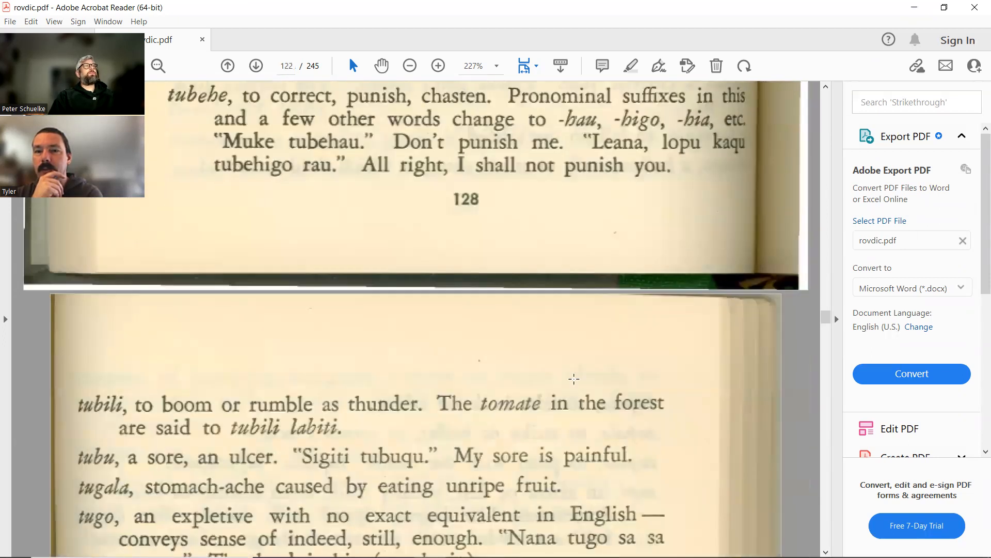
# Step: Read the entries beginning with "tu" and the U section up to page 125, including the entry for "ura"
pyautogui.scroll(-4, 552, 362)
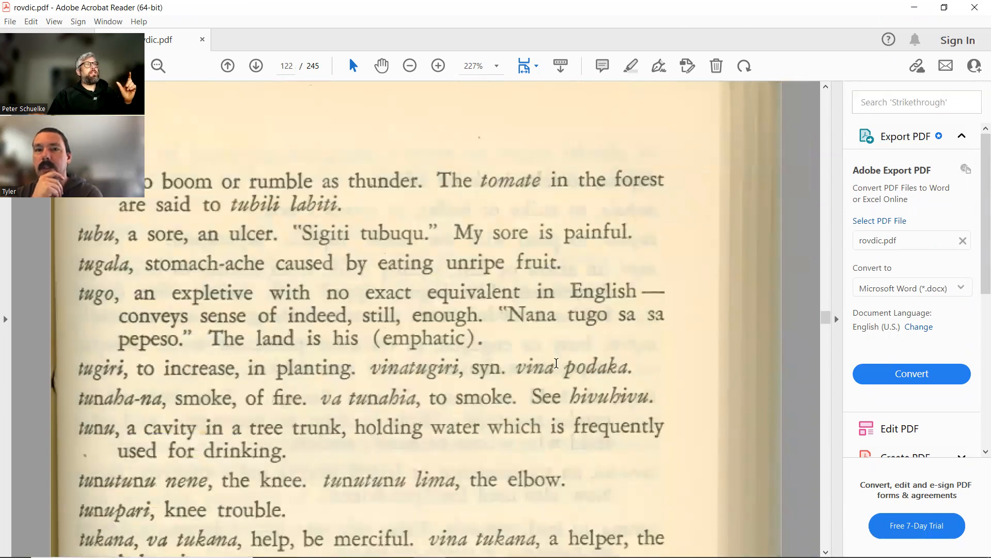
pyautogui.scroll(-1, 349, 396)
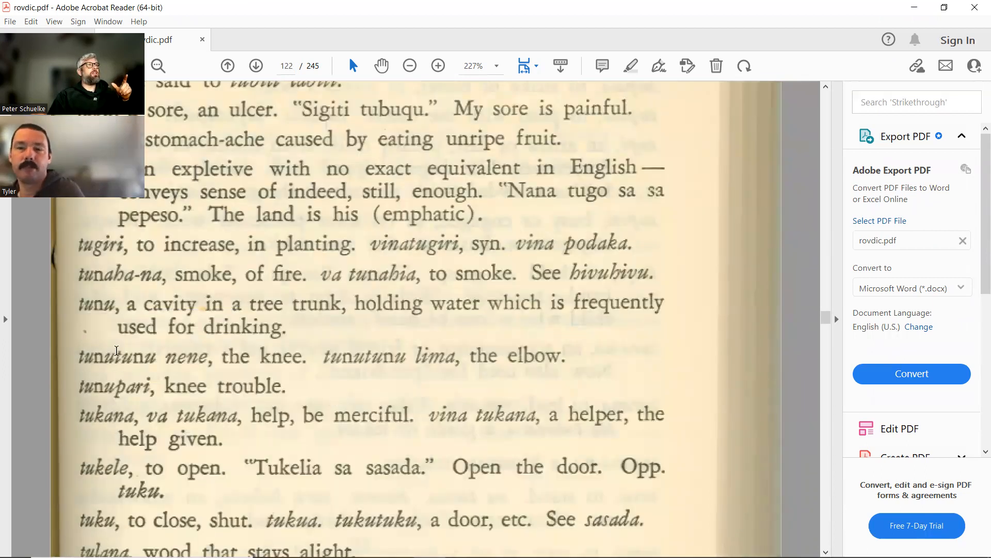
pyautogui.scroll(-13, 109, 305)
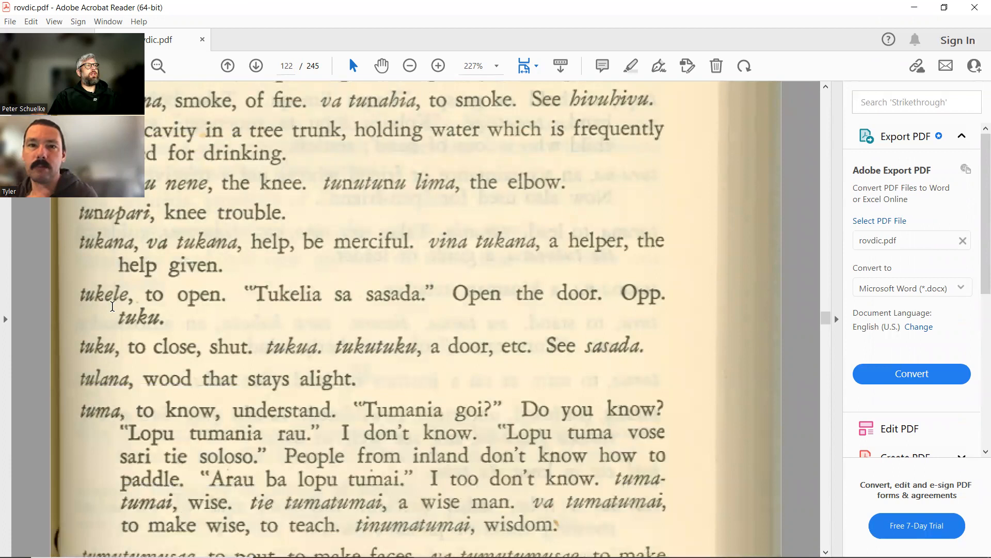
pyautogui.scroll(-8, 106, 307)
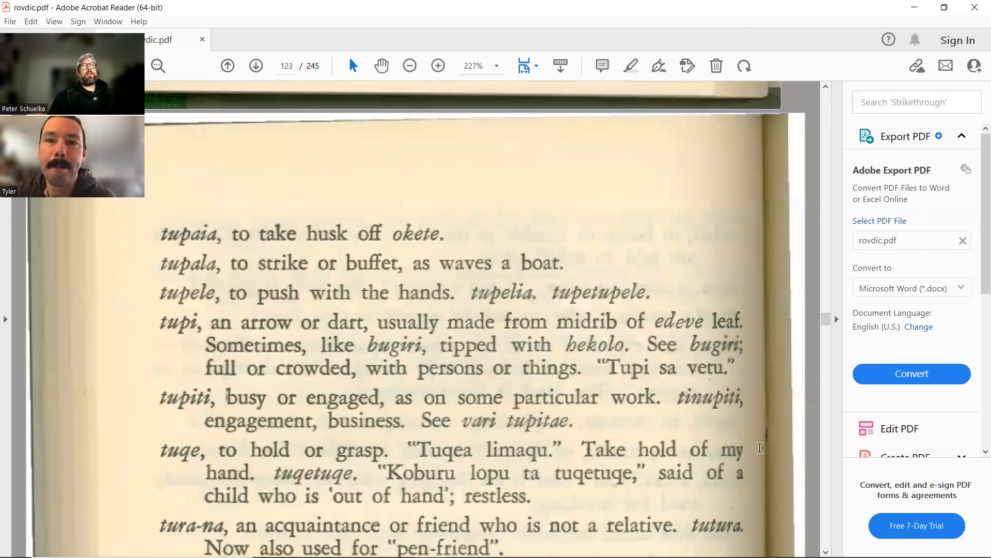
pyautogui.scroll(-15, 825, 536)
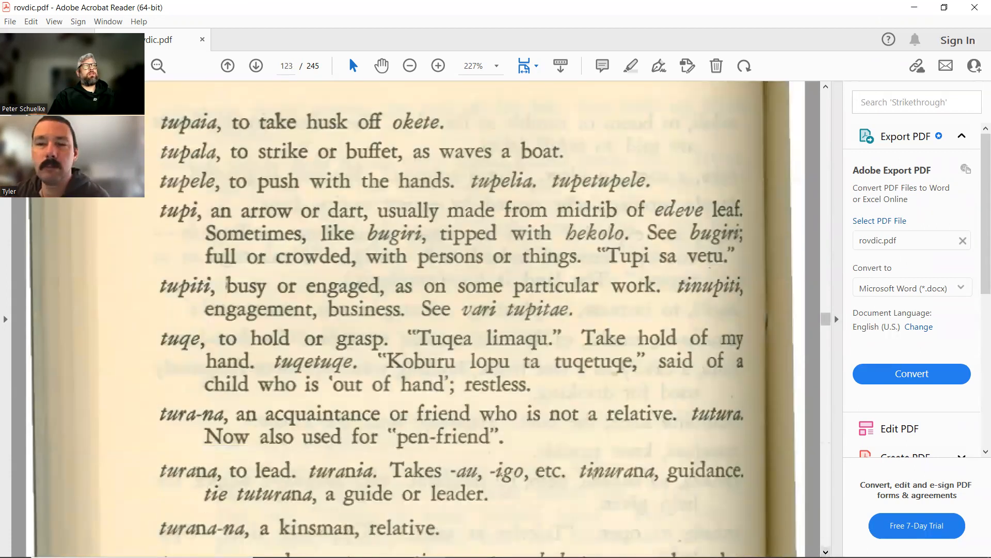
pyautogui.scroll(-20, 825, 536)
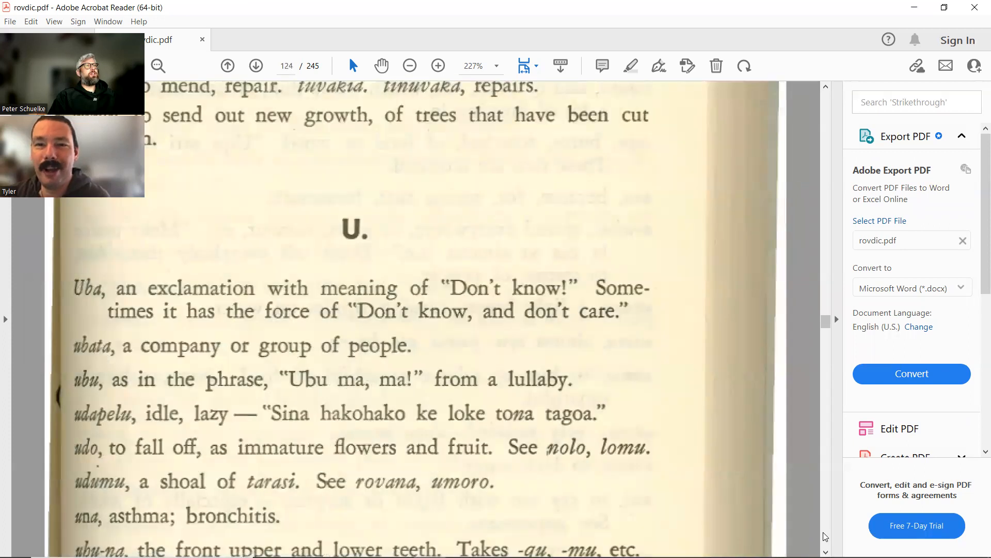
pyautogui.scroll(-10, 825, 536)
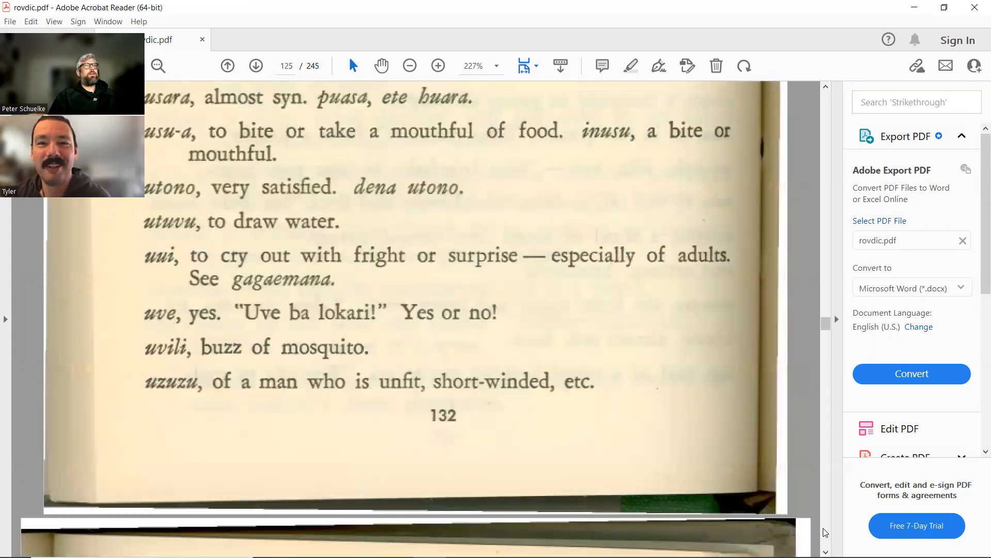
pyautogui.scroll(10, 828, 174)
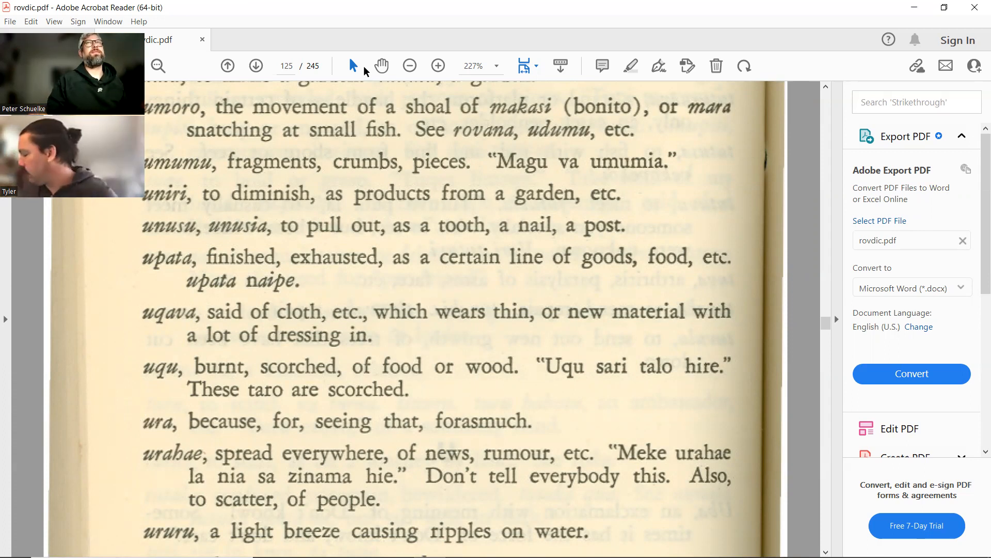
# Step: Switch back to FieldWorks and run a concordance search for the Ghanongga baseline text "ura"
pyautogui.click(915, 7)
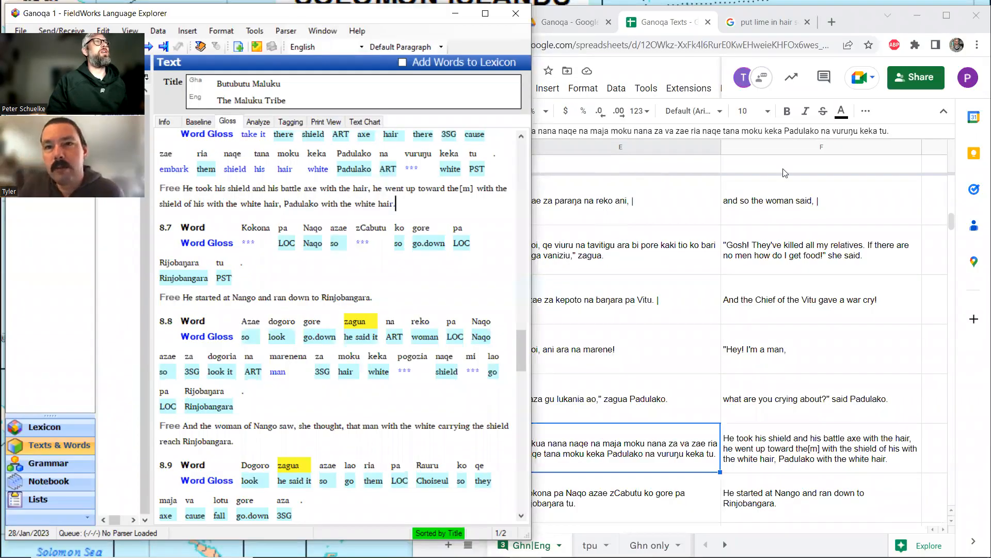
pyautogui.click(36, 88)
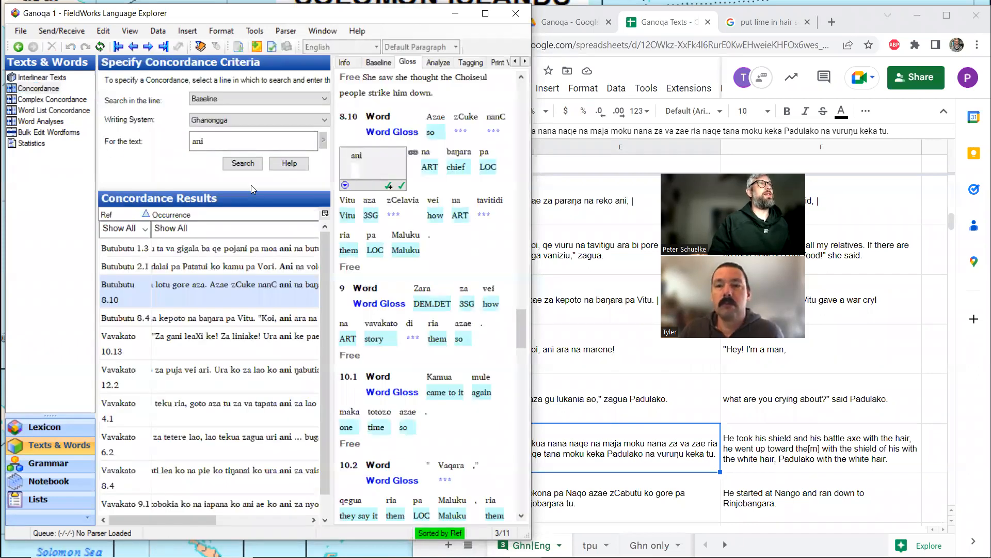
pyautogui.moveTo(208, 141); pyautogui.dragTo(162, 142)
pyautogui.write('ura')
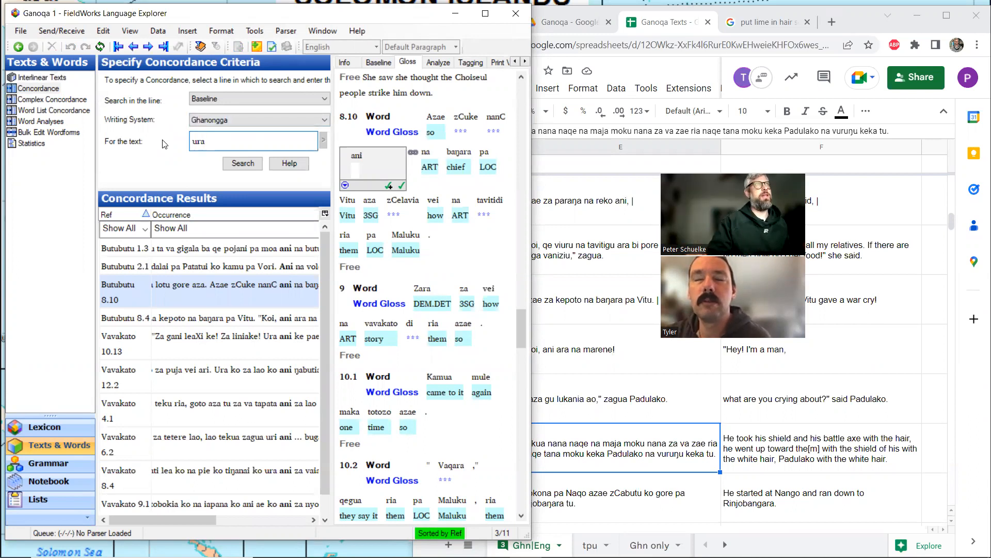
pyautogui.click(237, 164)
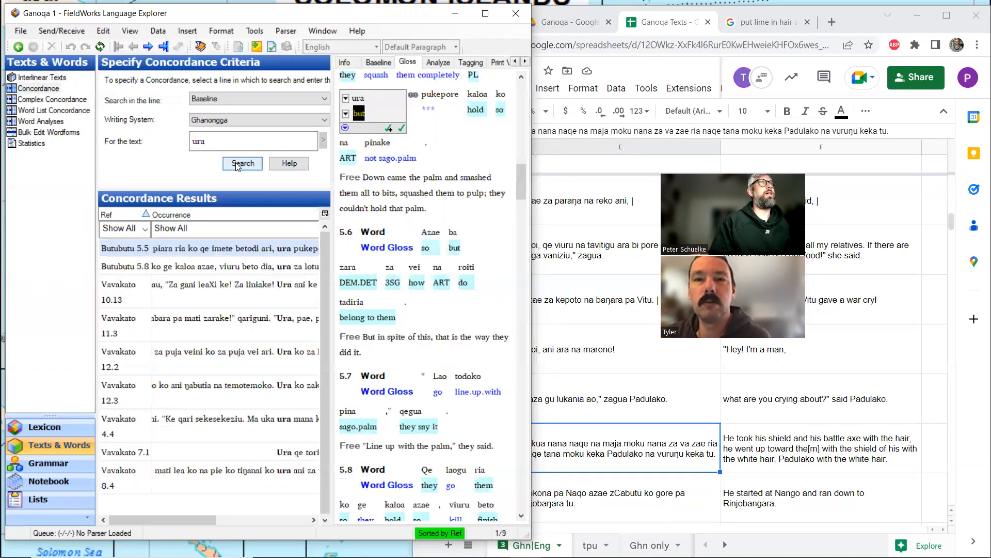
# Step: Examine the gloss of "ura" in Butubutu 5.5 and open its occurrence in Butubutu 5.8
pyautogui.scroll(1, 388, 157)
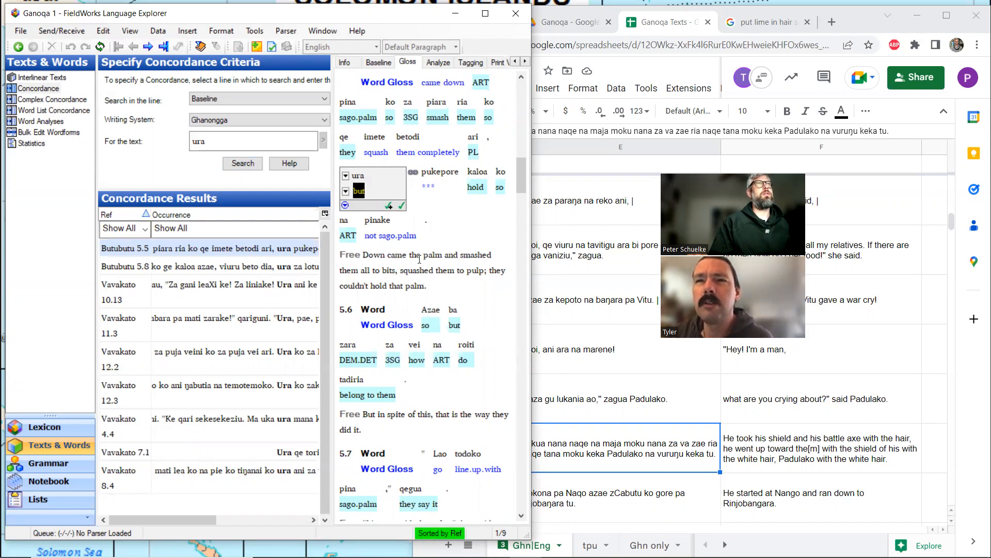
pyautogui.scroll(3, 426, 243)
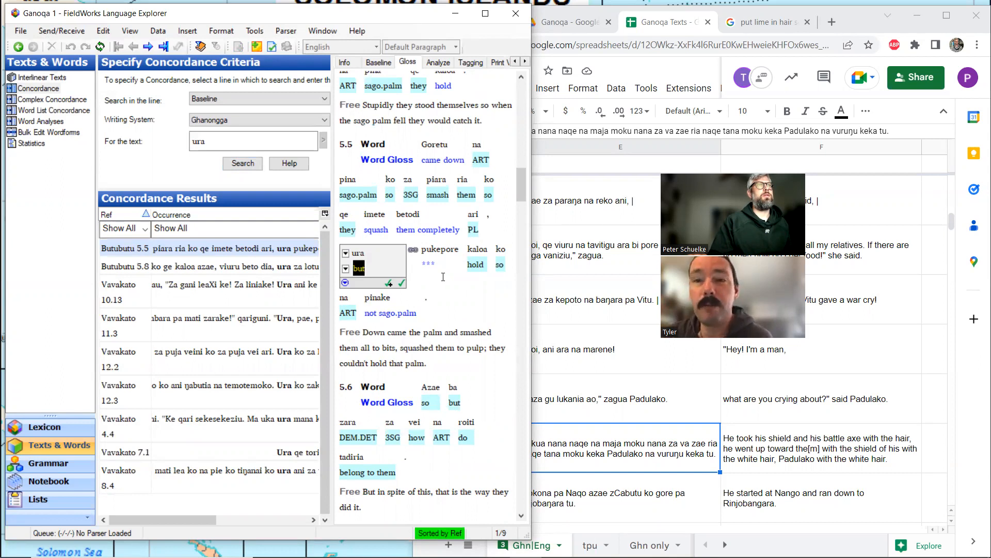
pyautogui.moveTo(432, 556)
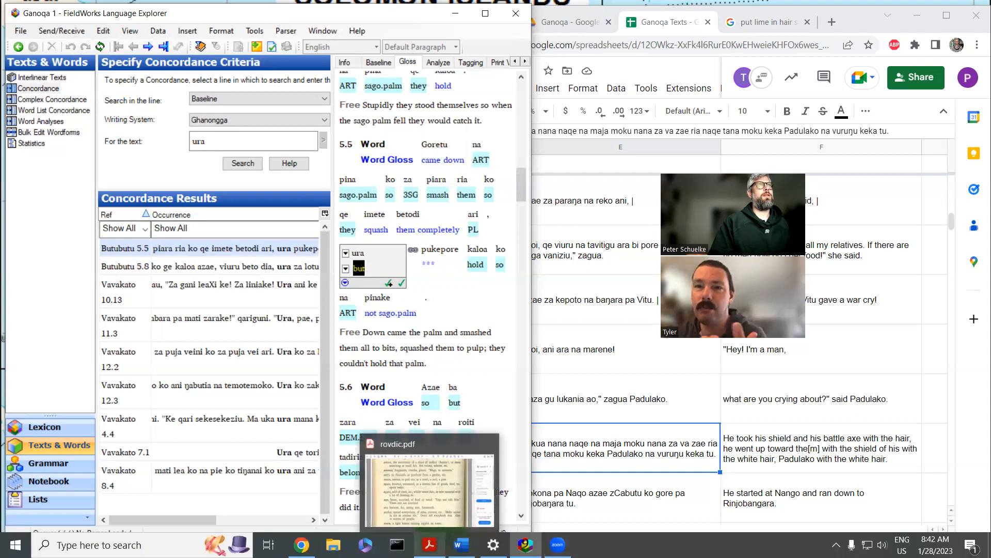
pyautogui.click(280, 271)
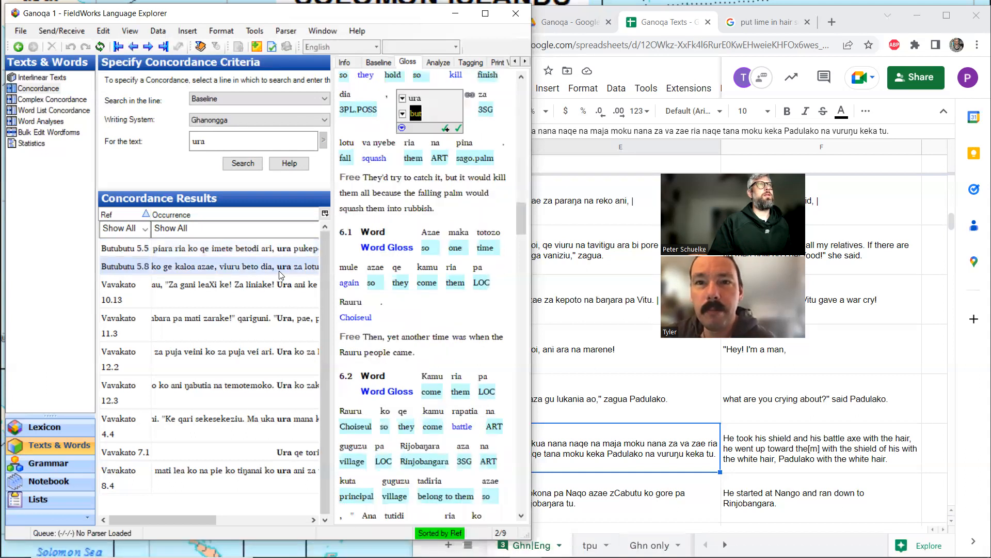
# Step: Examine the uses of "ura" in Vavakato 10.13, 11.3 and 12.2 from the concordance results
pyautogui.click(279, 285)
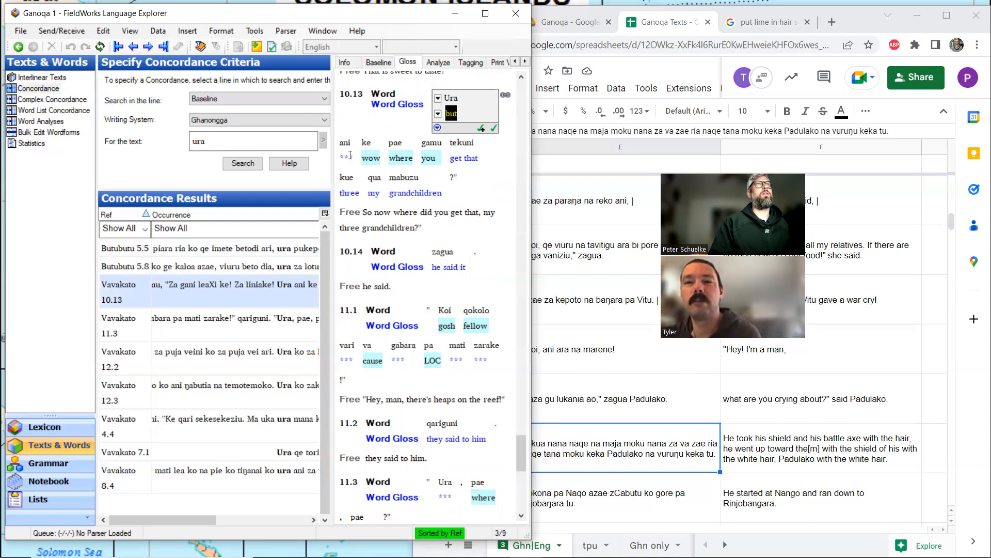
pyautogui.click(249, 329)
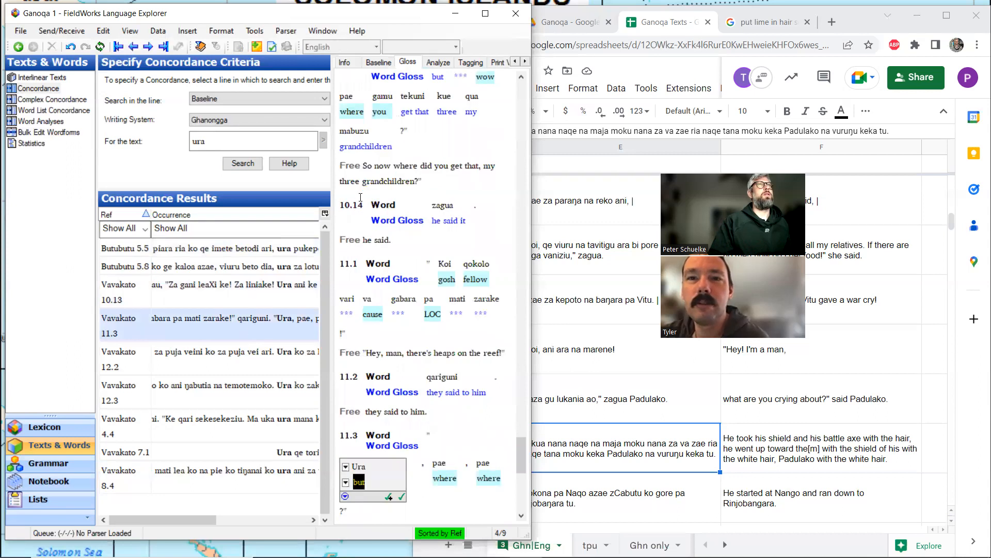
pyautogui.scroll(-3, 388, 249)
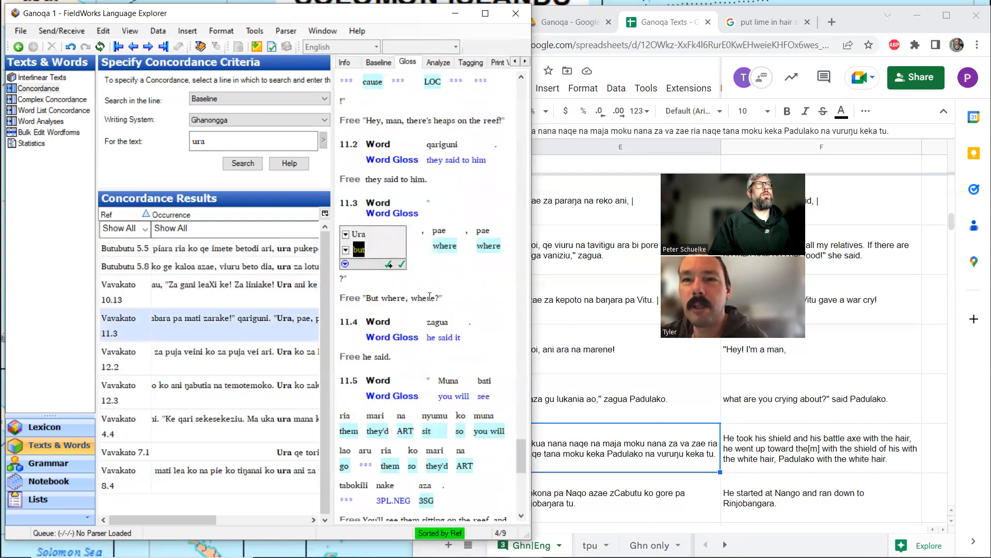
pyautogui.click(193, 353)
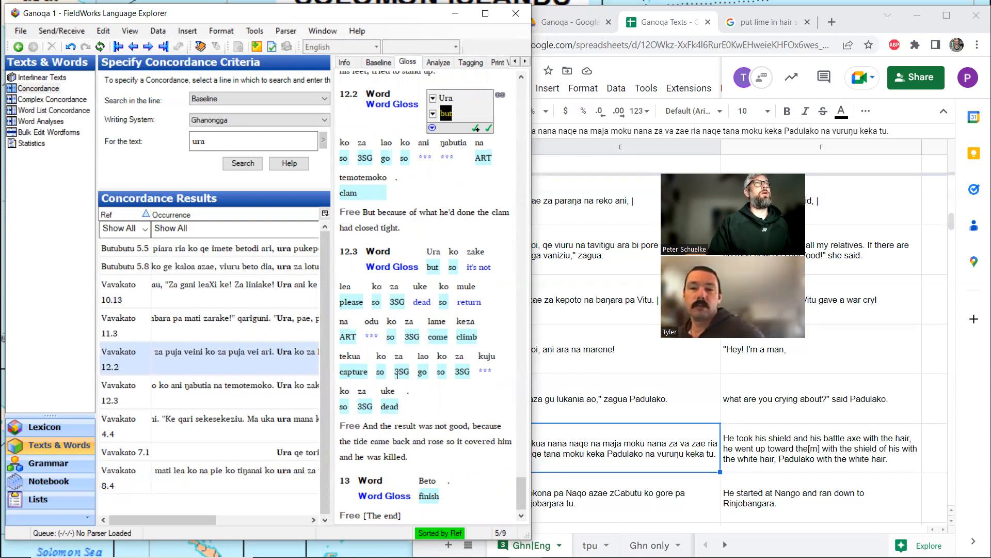
# Step: Switch to the Roviana dictionary PDF in Acrobat Reader and check the entry for "ura" on page 125
pyautogui.click(429, 544)
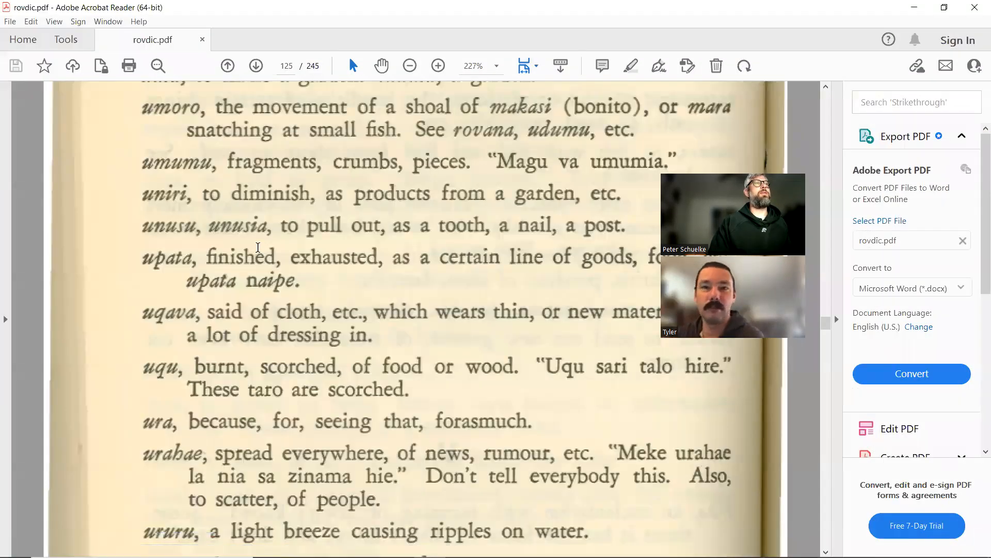
pyautogui.moveTo(708, 183); pyautogui.dragTo(641, 241)
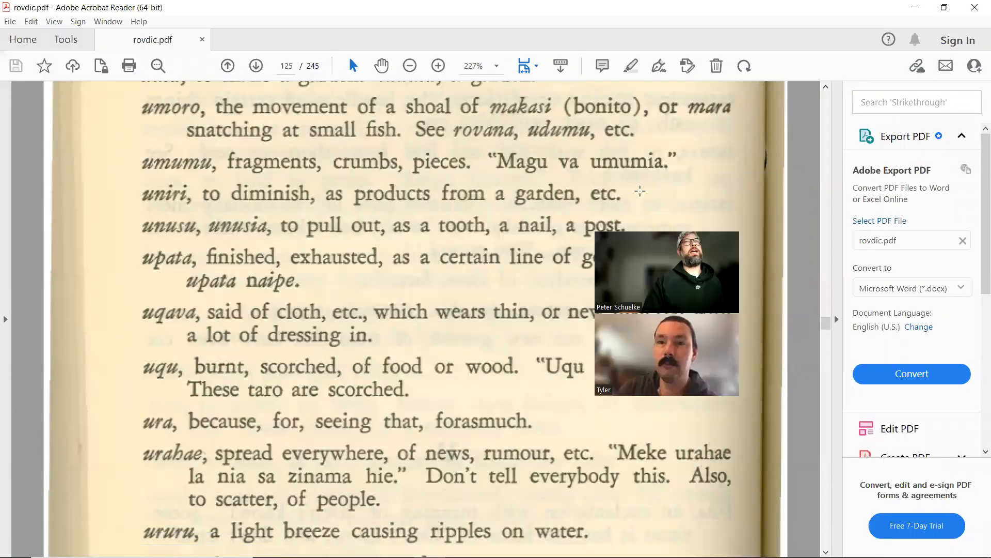
pyautogui.click(731, 118)
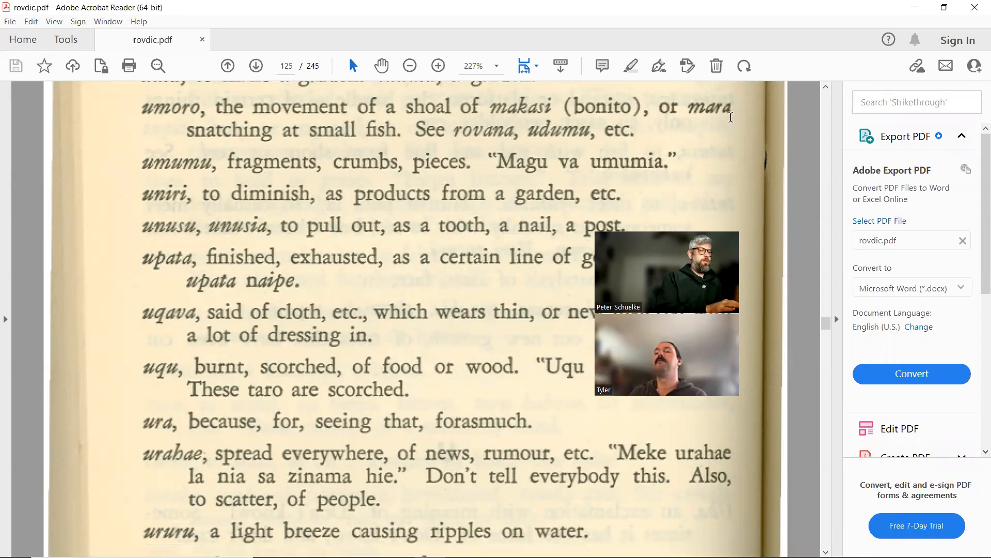
pyautogui.hotkey('ctrl', 'f')
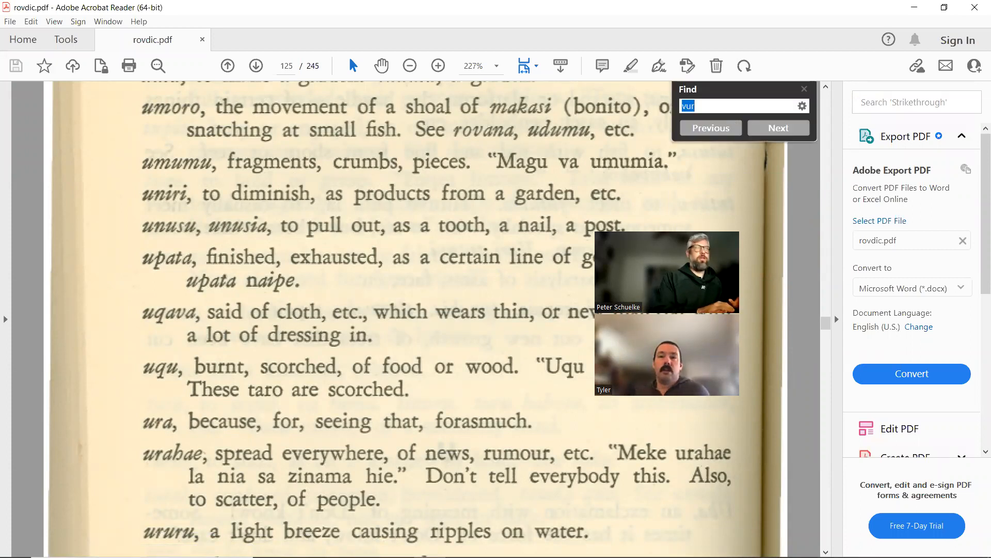
pyautogui.write('ani')
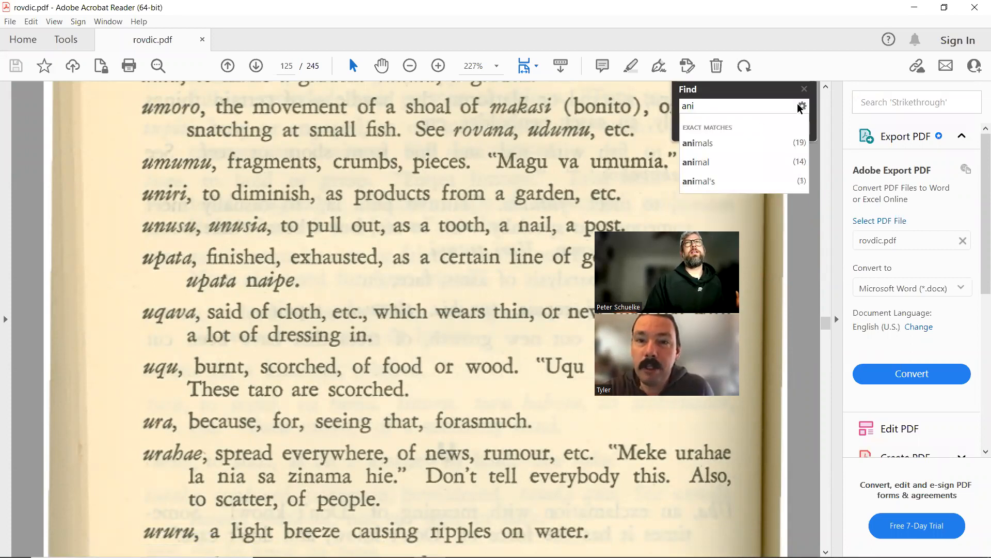
pyautogui.press('Escape')
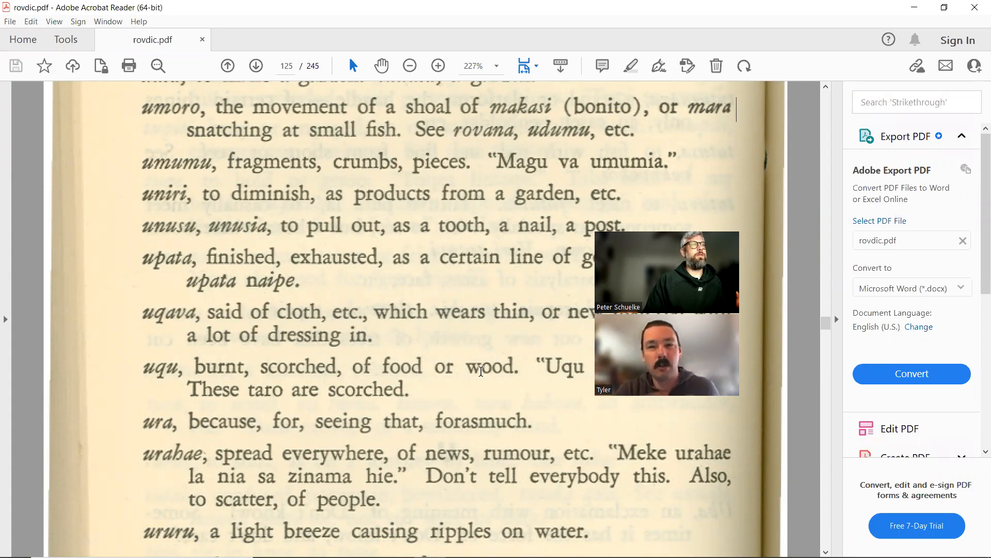
# Step: Shrink the dictionary PDF window, collapse its tools pane and place it beside FieldWorks so both are readable
pyautogui.moveTo(339, 556)
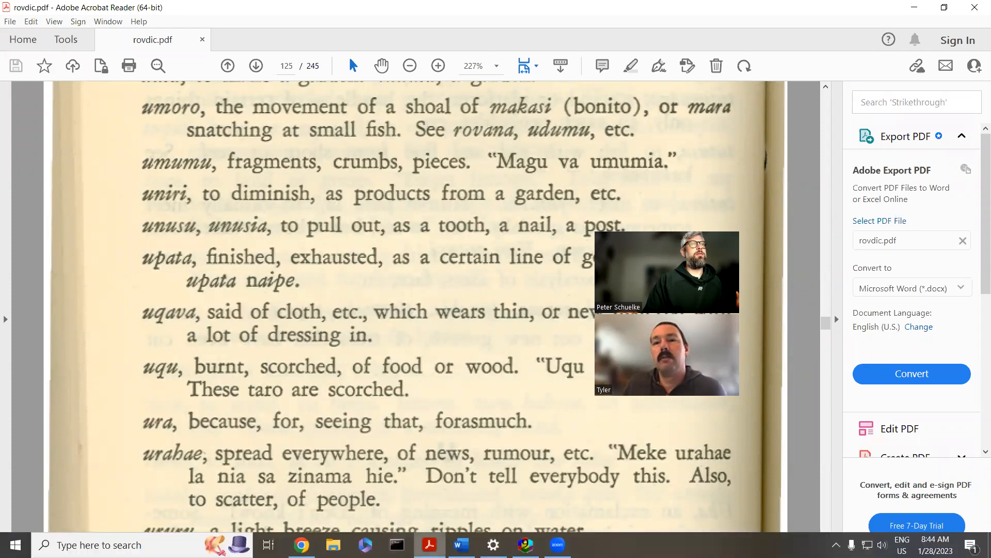
pyautogui.moveTo(525, 545)
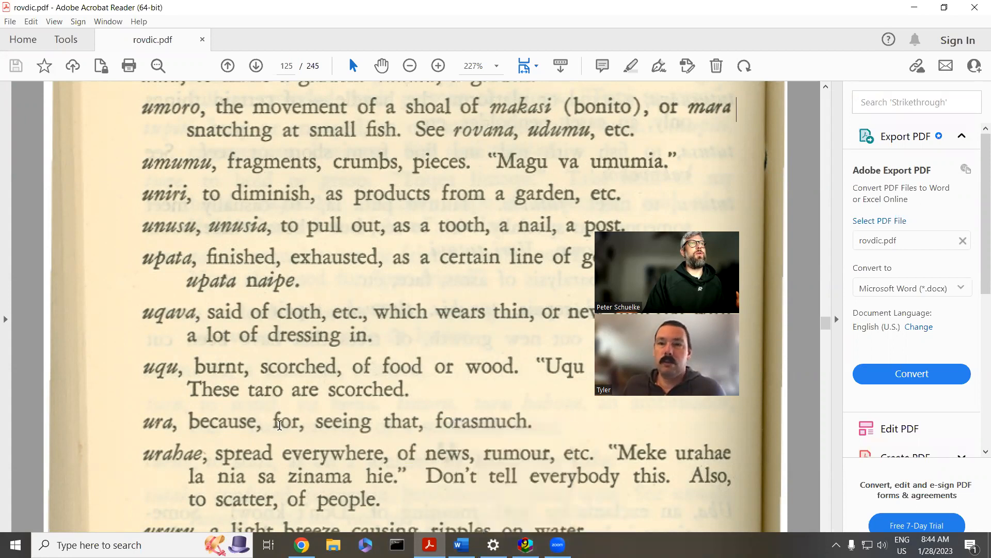
pyautogui.click(526, 546)
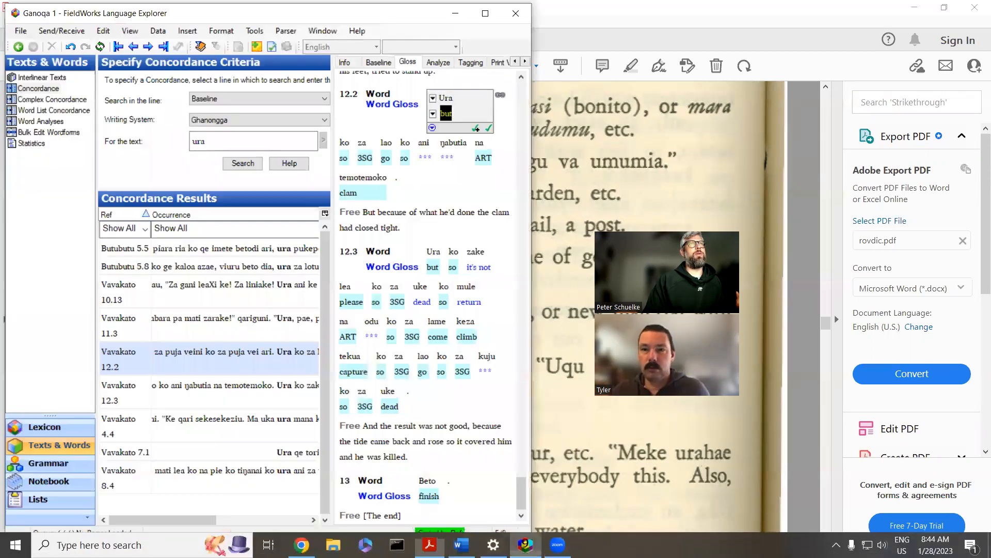
pyautogui.click(944, 7)
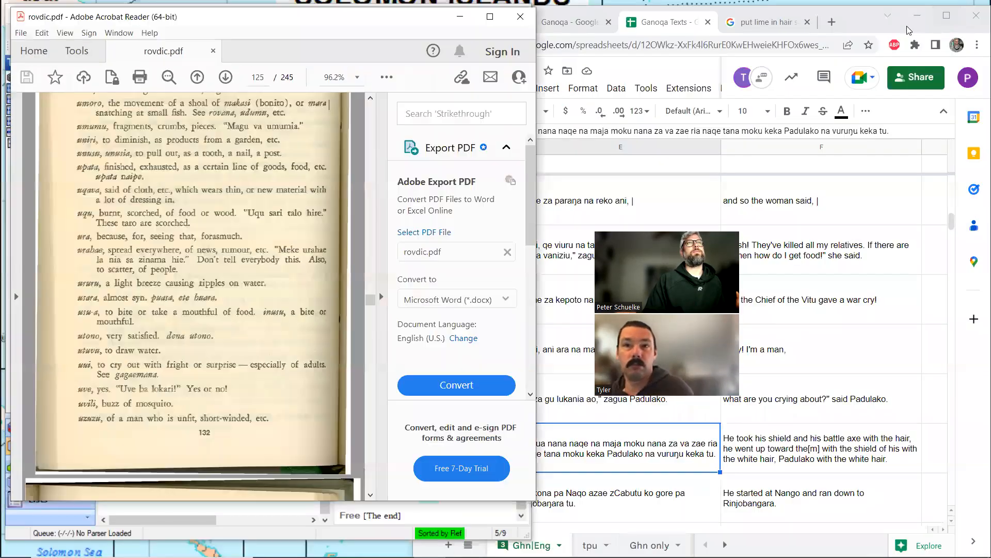
pyautogui.click(381, 296)
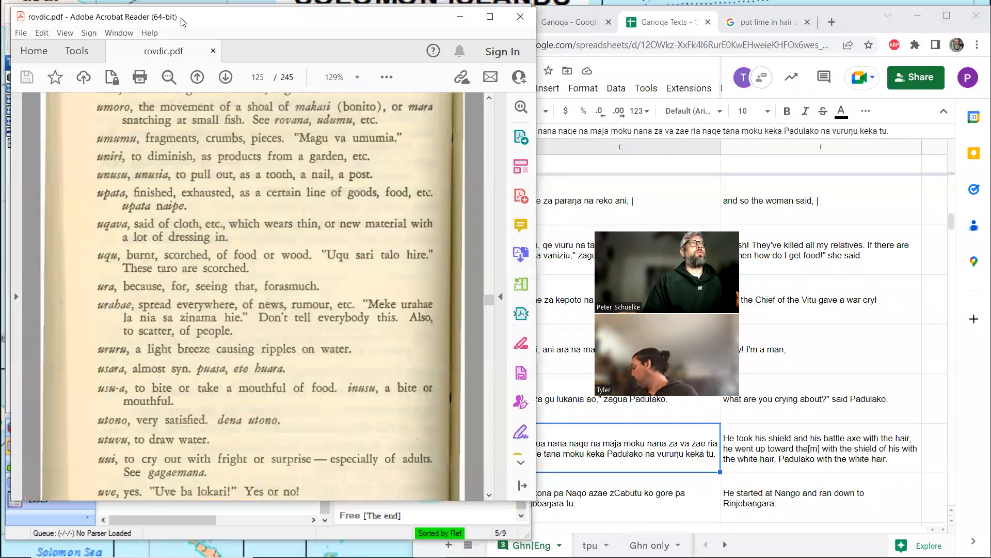
pyautogui.moveTo(182, 21); pyautogui.dragTo(657, 37)
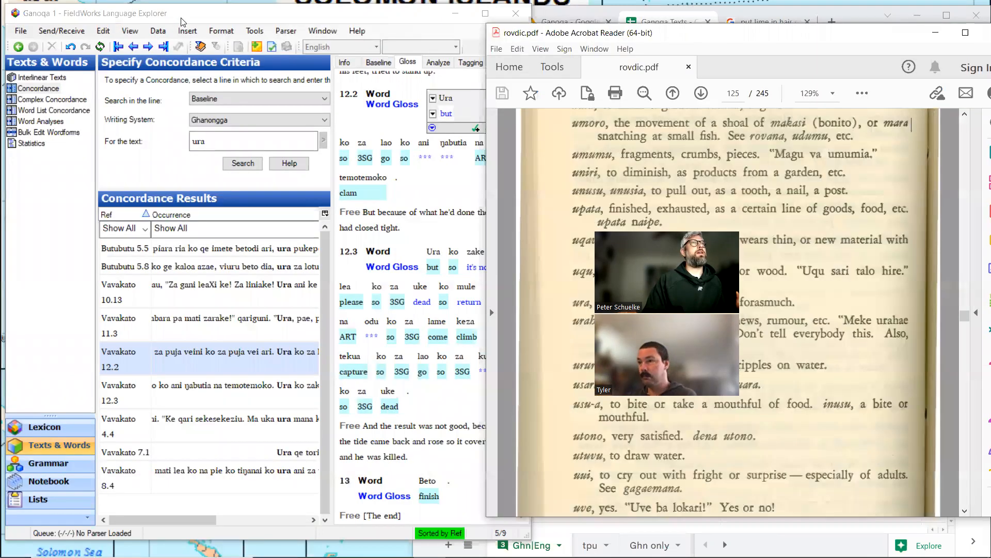
# Step: Open the word analysis of "ura" from Vavakato 12.2, widen the analysis pane and go to its word gloss
pyautogui.keyDown('ctrl'); pyautogui.click(447, 99); pyautogui.keyUp('ctrl')
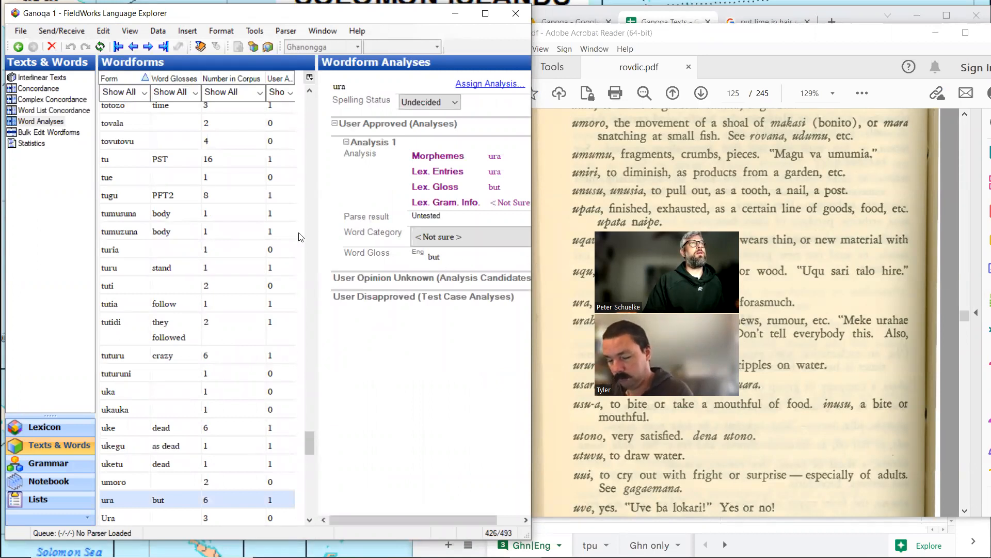
pyautogui.moveTo(318, 237); pyautogui.dragTo(211, 238)
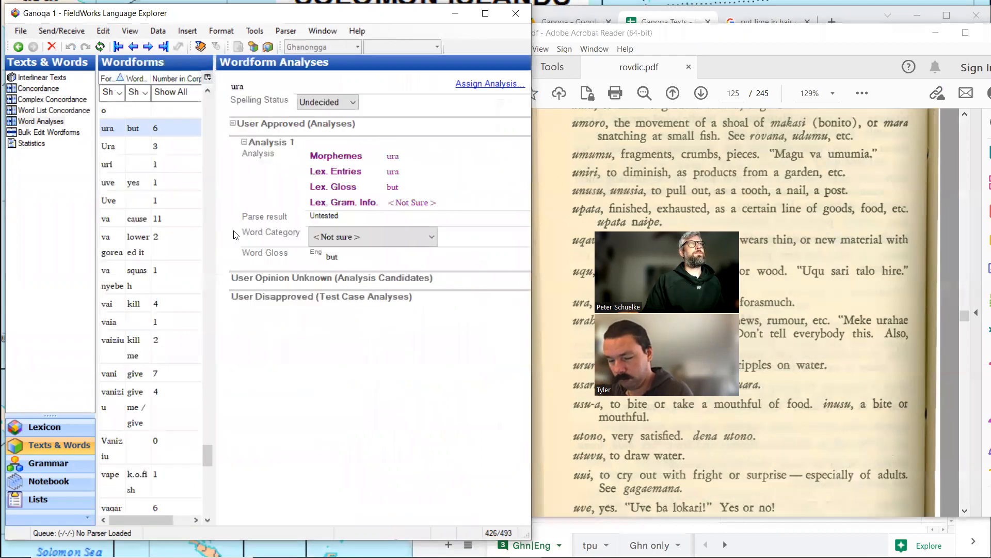
pyautogui.click(354, 257)
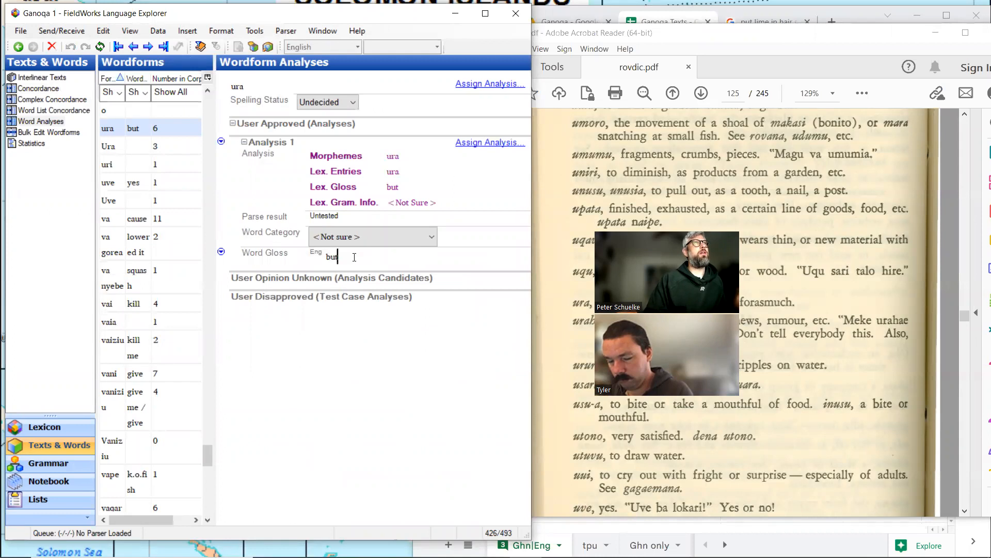
# Step: Go to the lexicon entries, sort them by headword and open the entry "ura"
pyautogui.click(38, 431)
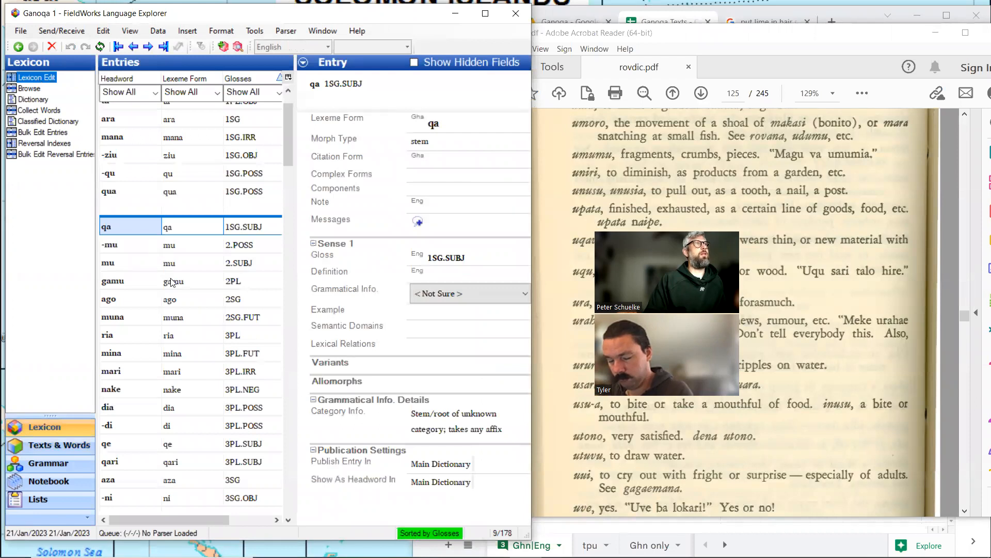
pyautogui.scroll(-3, 173, 282)
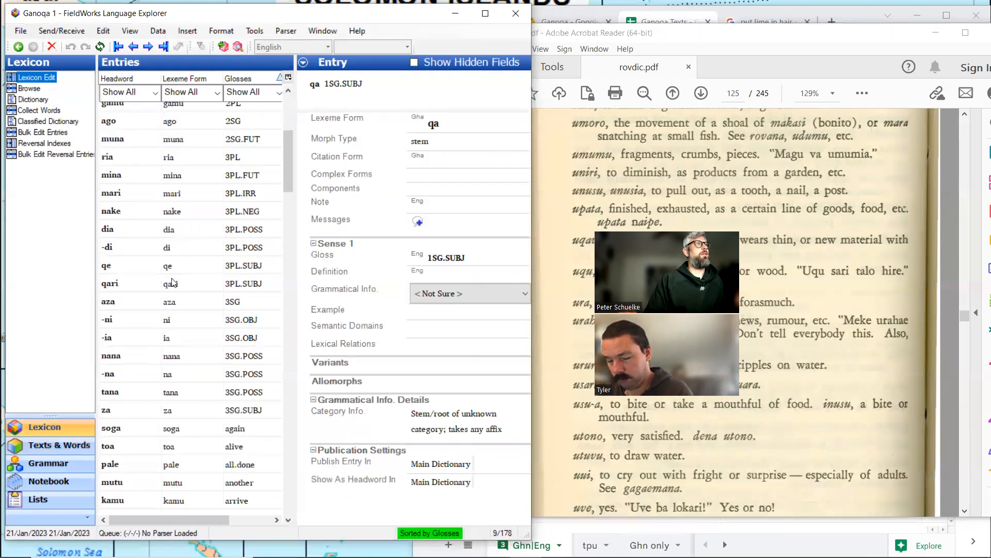
pyautogui.scroll(2, 173, 282)
pyautogui.click(132, 80)
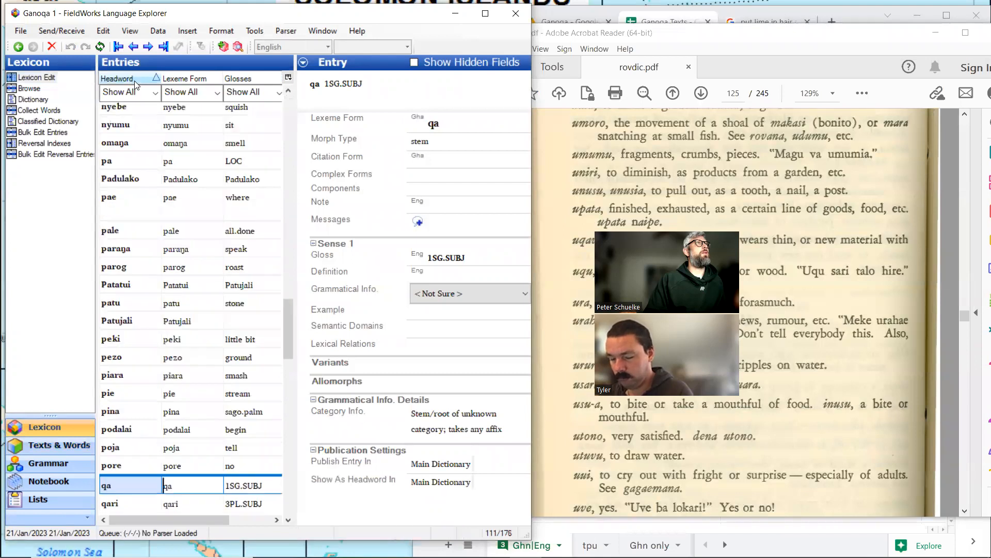
pyautogui.scroll(-7, 127, 229)
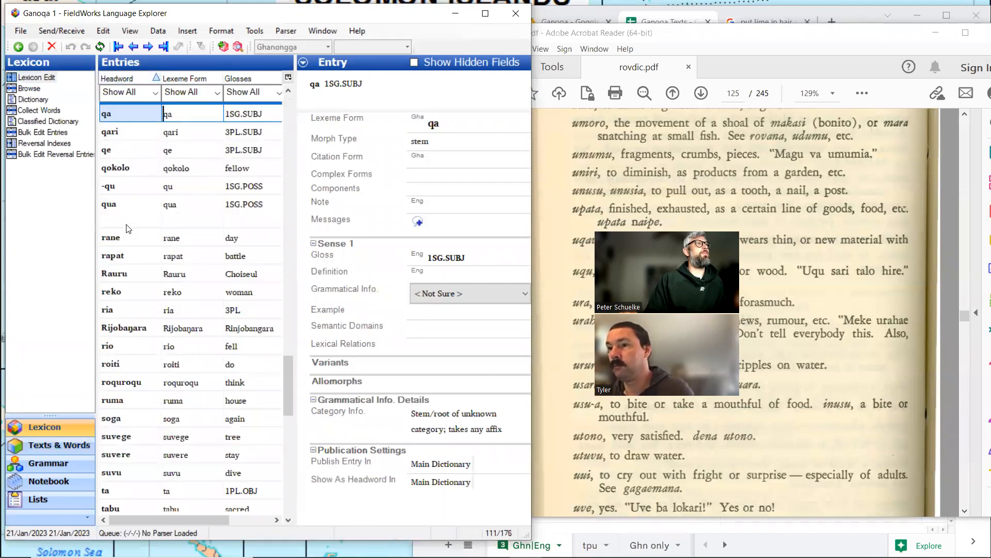
pyautogui.scroll(-10, 128, 229)
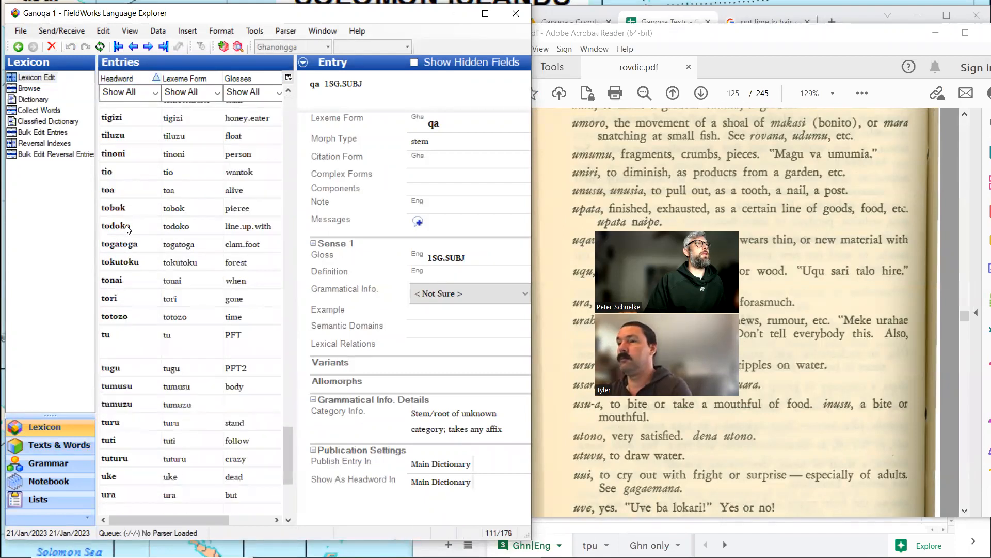
pyautogui.scroll(-4, 128, 231)
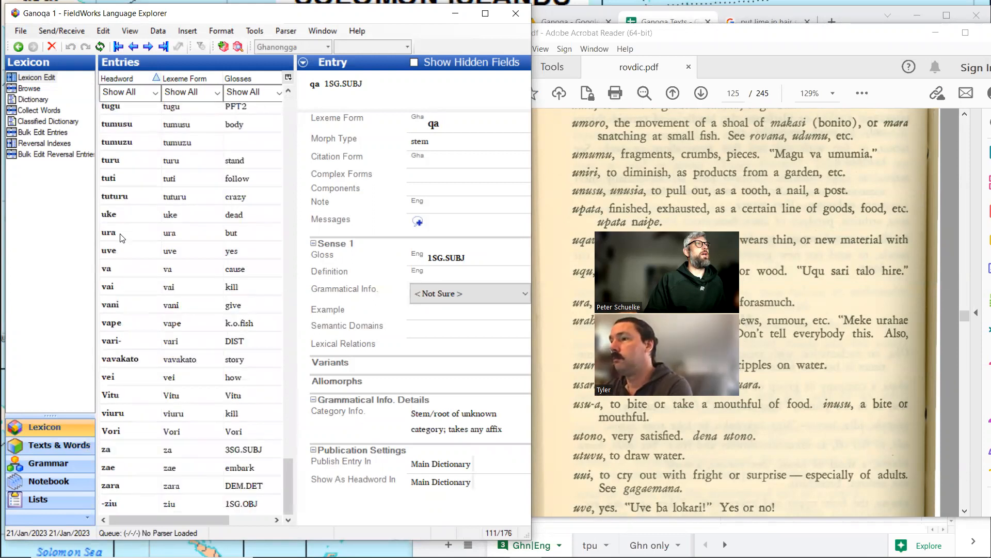
pyautogui.click(122, 238)
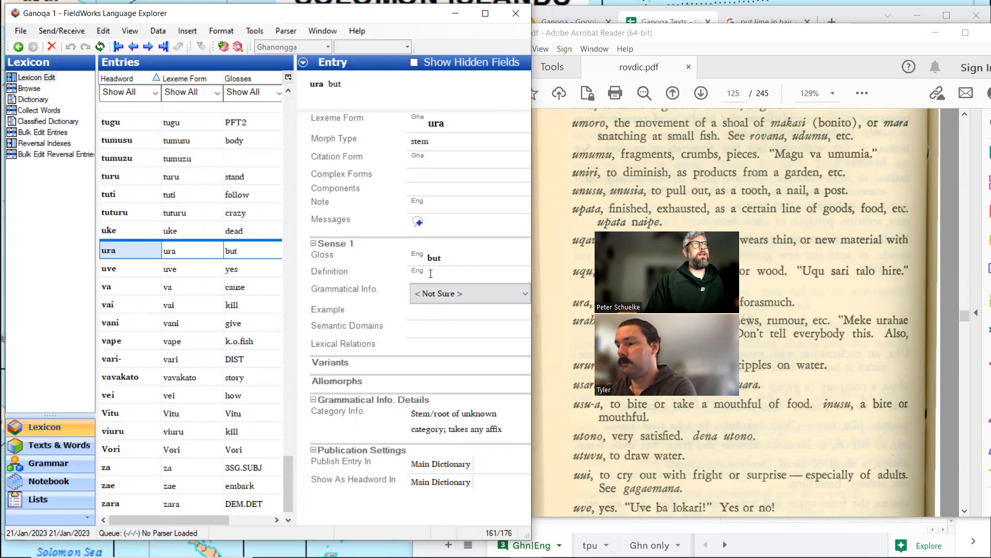
# Step: Enter the English definition of "ura": but, note: in Roviana the meaning is "because, for, seeing that, forasmuch." plus the dictionary authors' surnames in parentheses
pyautogui.click(430, 273)
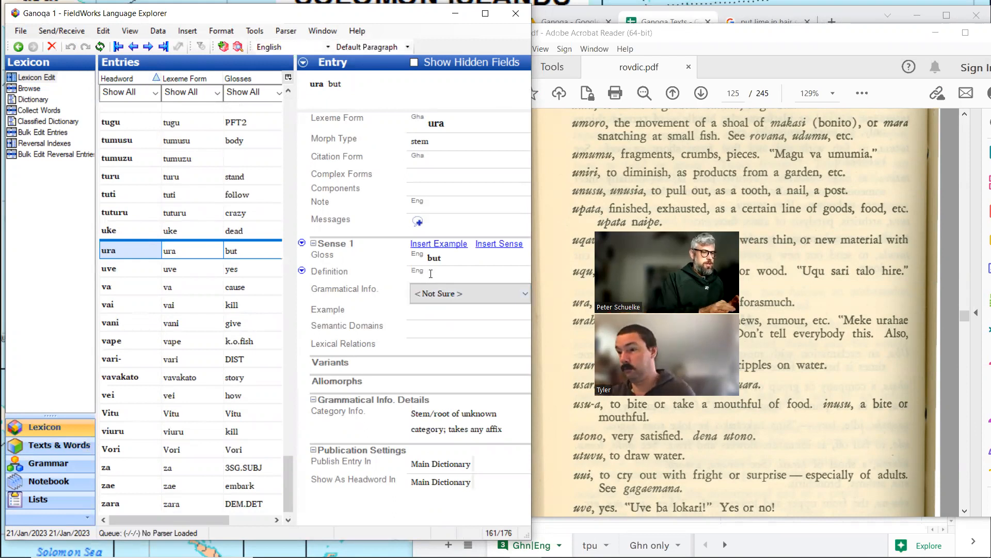
pyautogui.write('but, ')
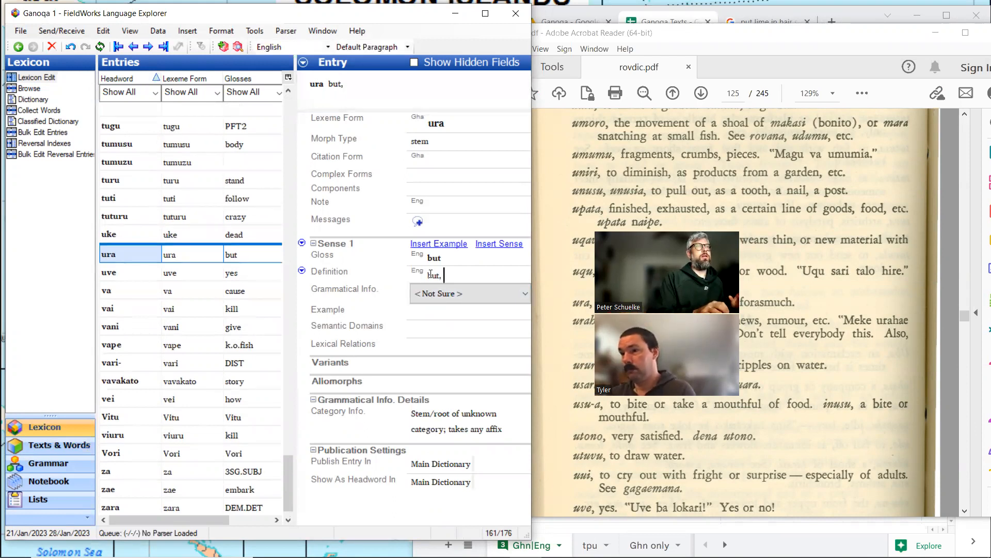
pyautogui.write('no')
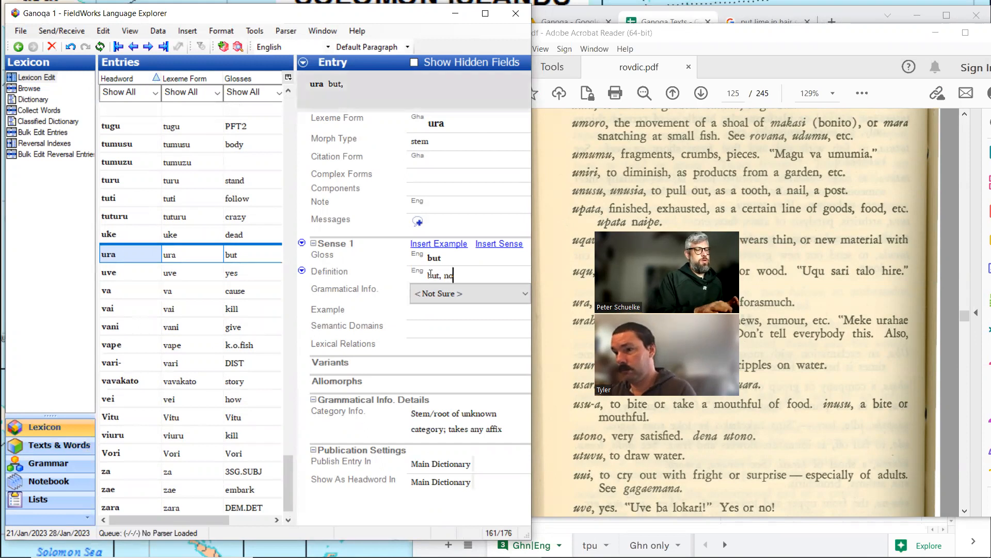
pyautogui.write('te: in Roviana')
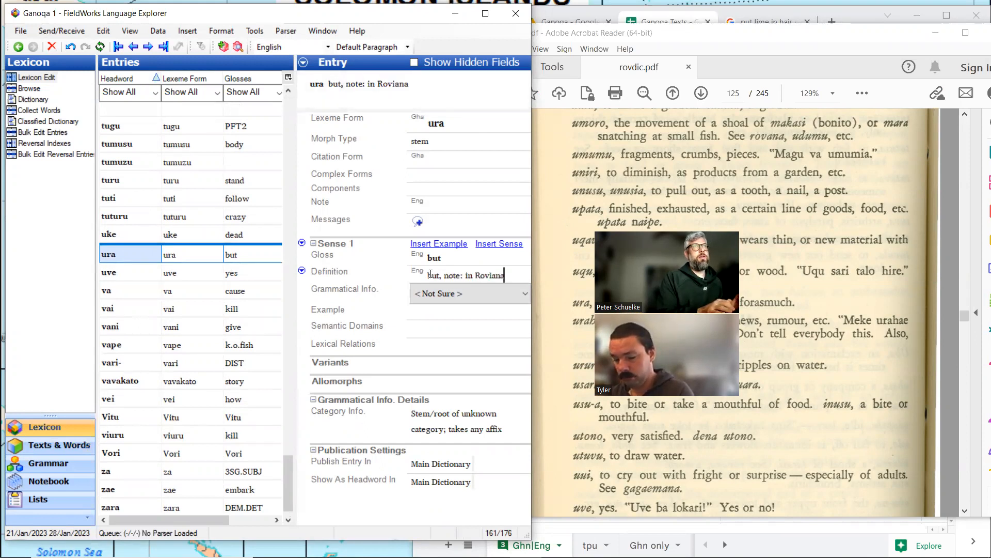
pyautogui.write(' t')
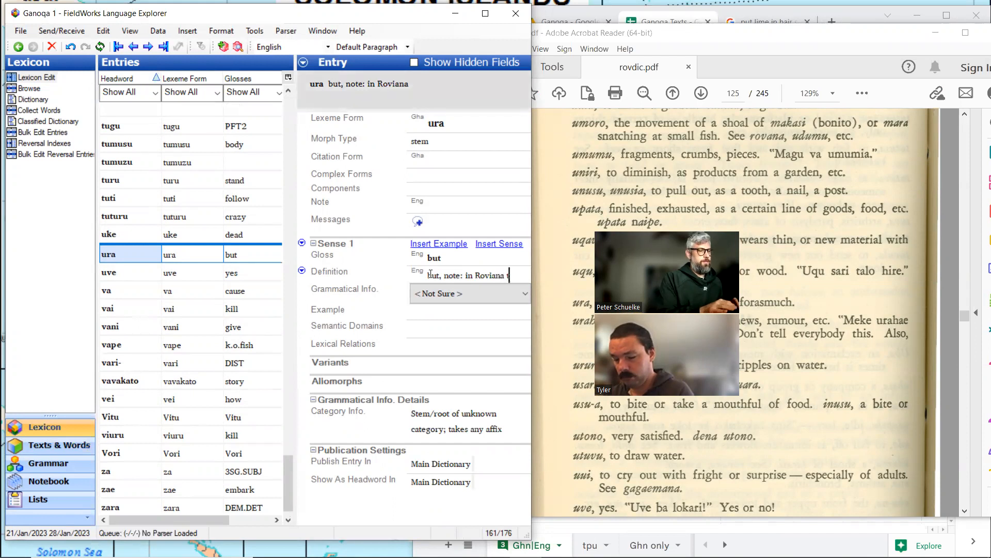
pyautogui.write('he meaning is "')
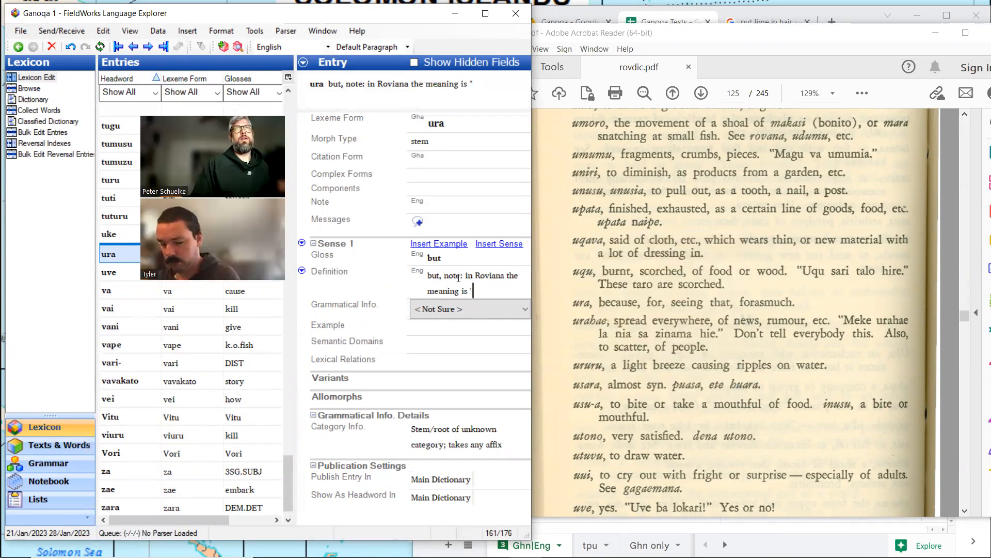
pyautogui.write('becaus')
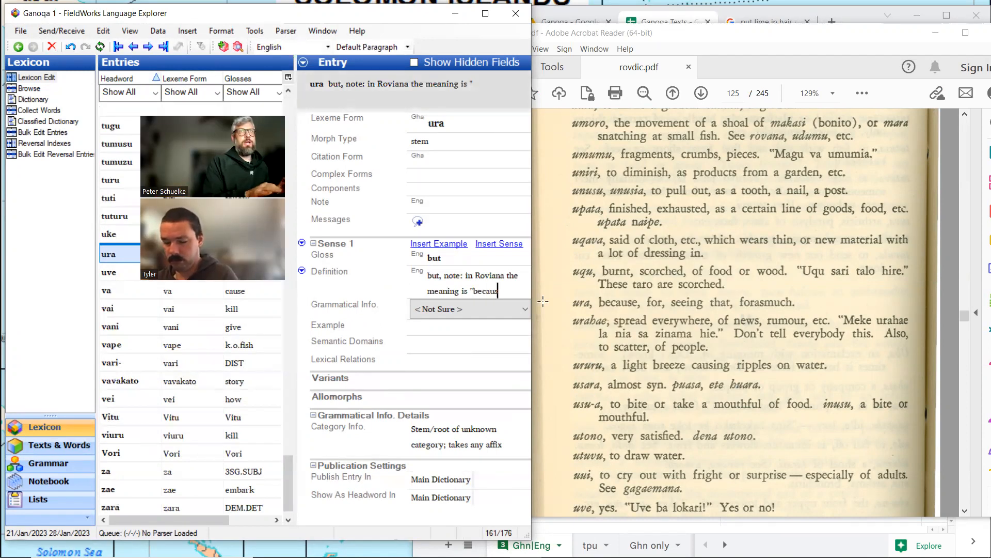
pyautogui.write('e, for,')
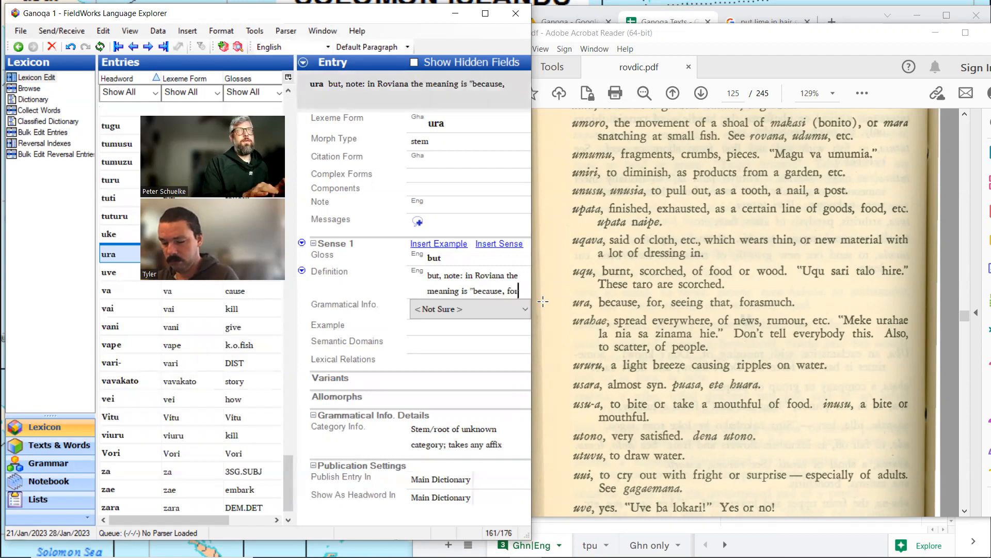
pyautogui.write(' seeing')
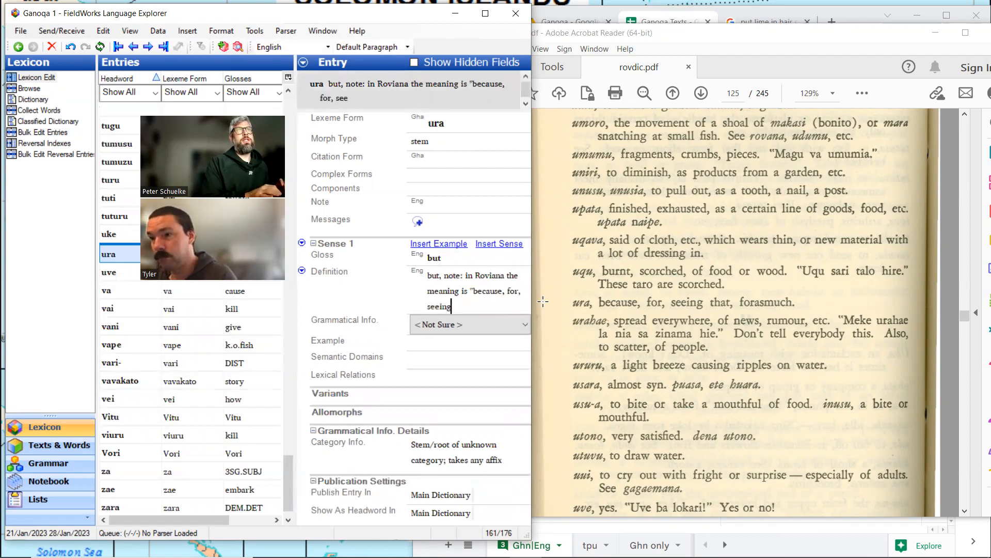
pyautogui.write(' that, f')
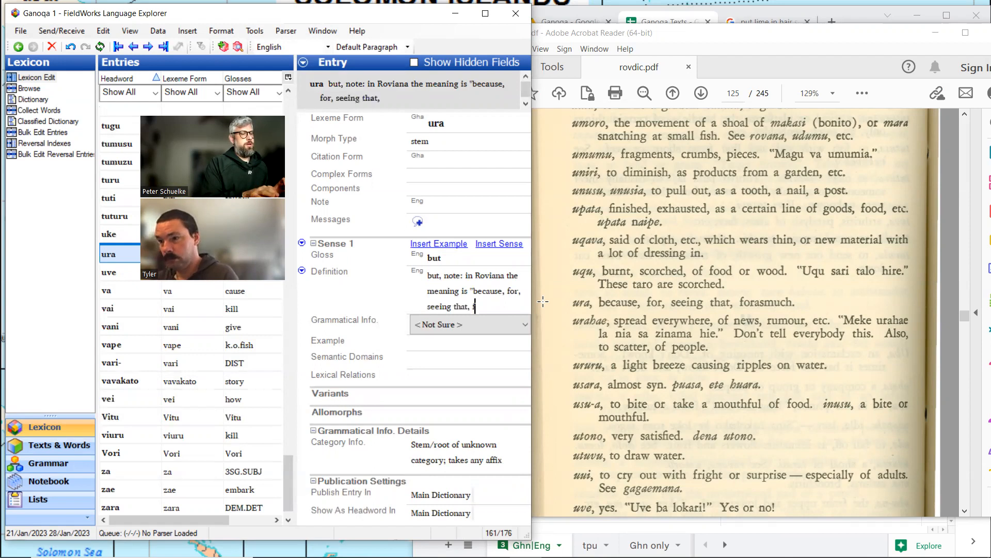
pyautogui.write('orasmuch.')
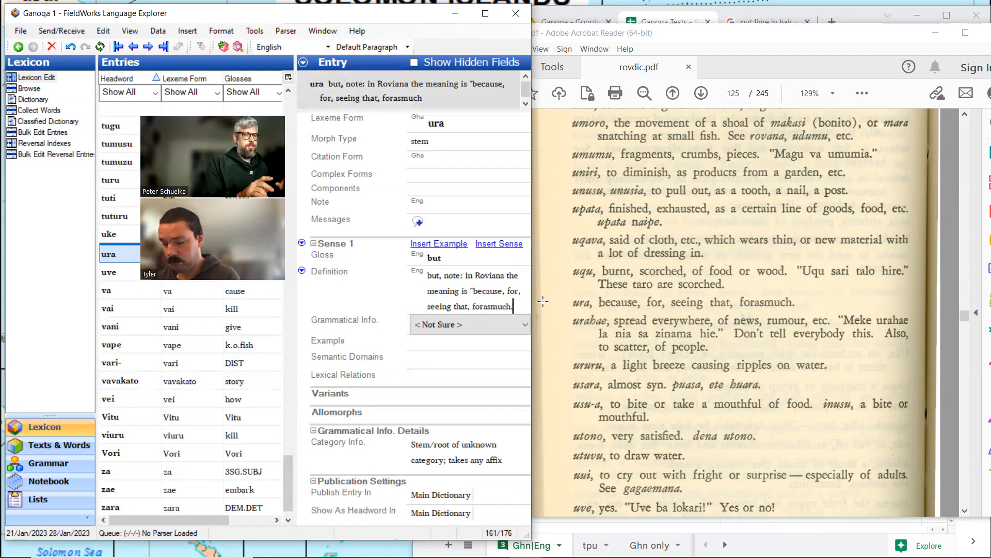
pyautogui.write('" (Wate')
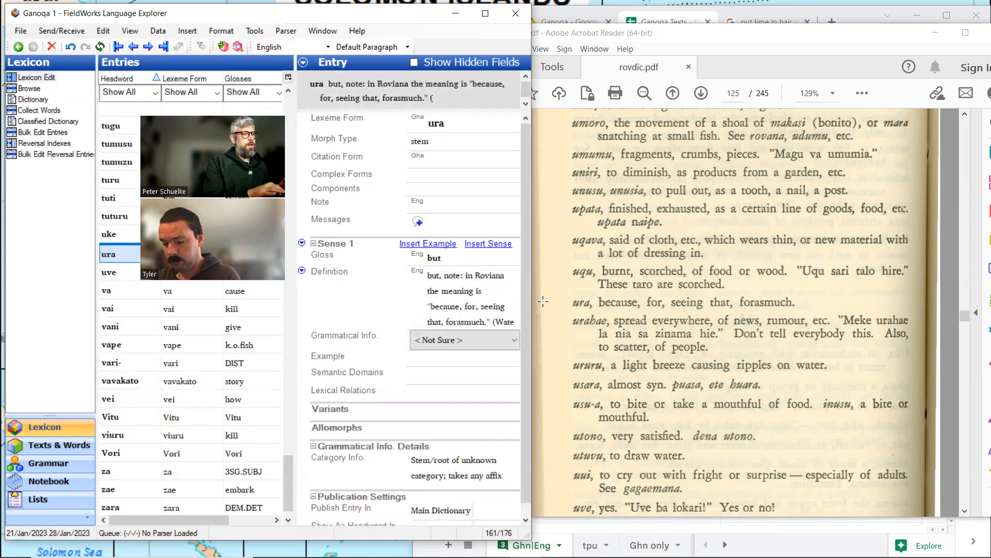
pyautogui.write('rhouse/Jones')
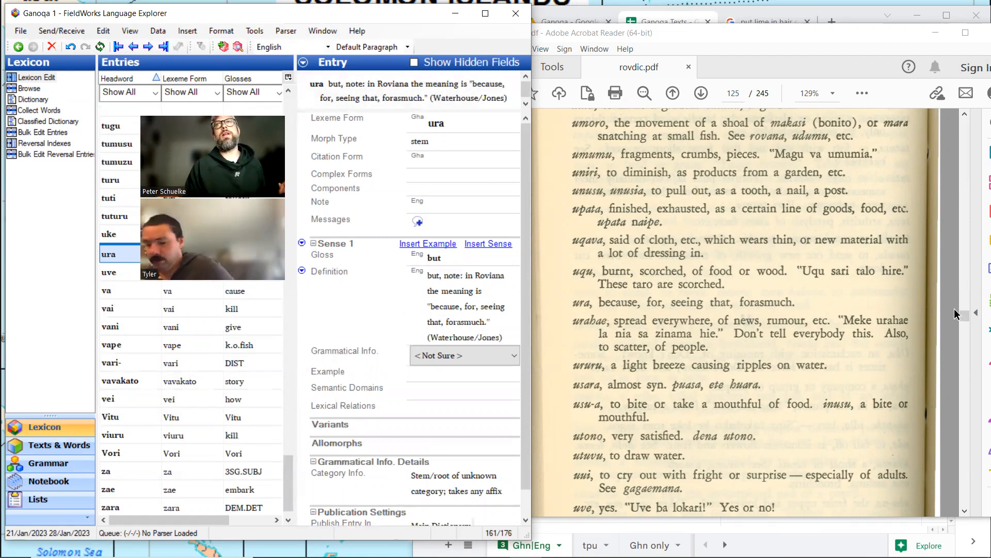
# Step: Check the publication year on the Roviana dictionary's title page and add 1949 to the source citation in the definition of "ura"
pyautogui.moveTo(964, 315); pyautogui.dragTo(948, 121)
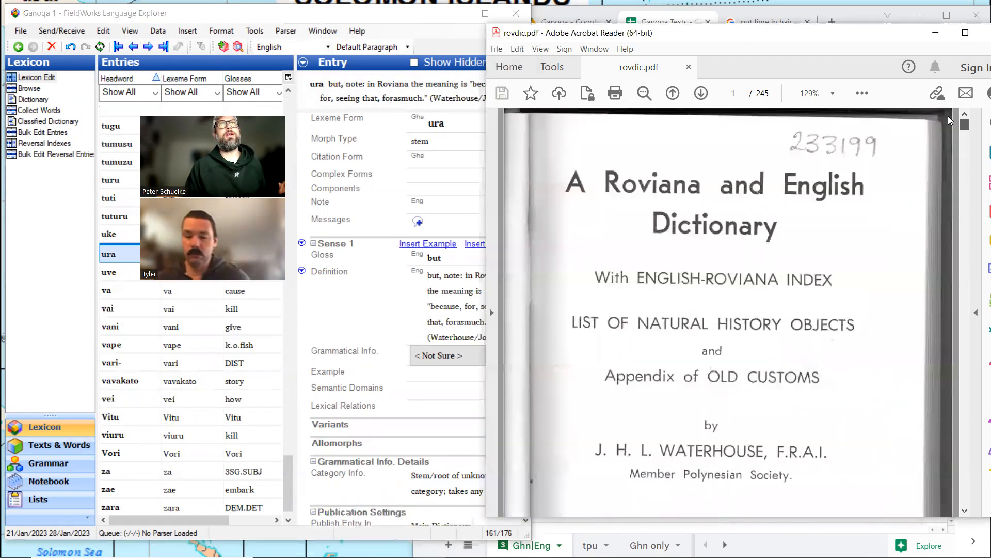
pyautogui.scroll(-8, 739, 222)
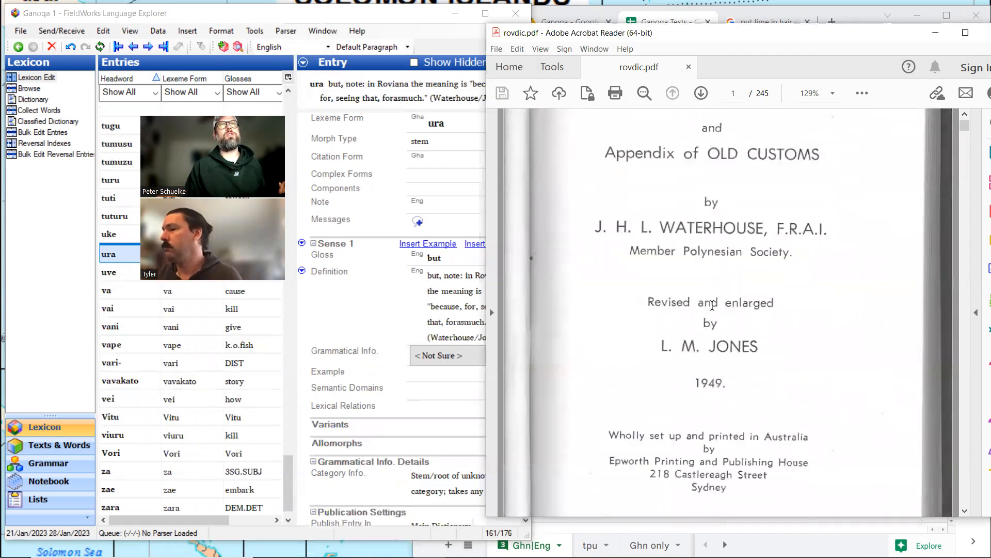
pyautogui.click(457, 308)
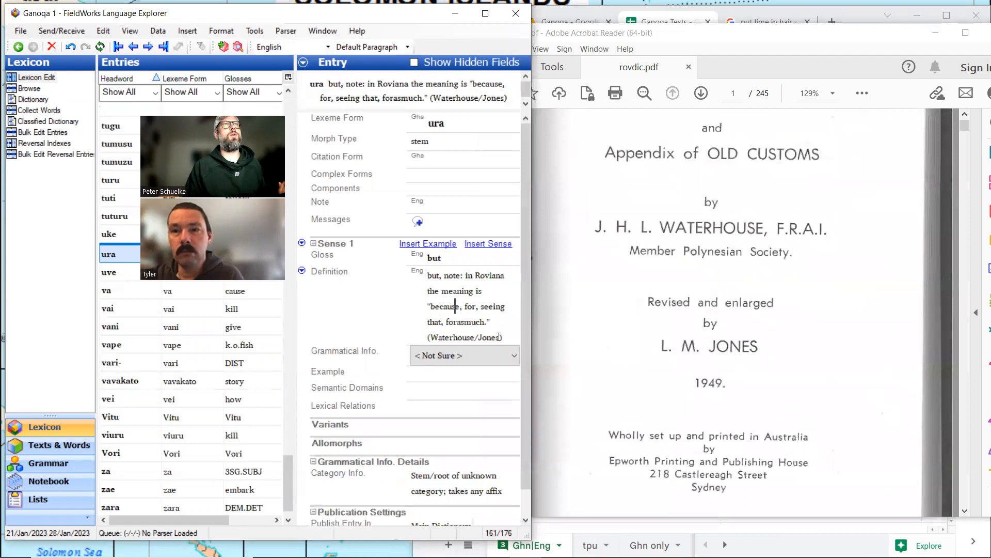
pyautogui.click(502, 336)
pyautogui.write('1949')
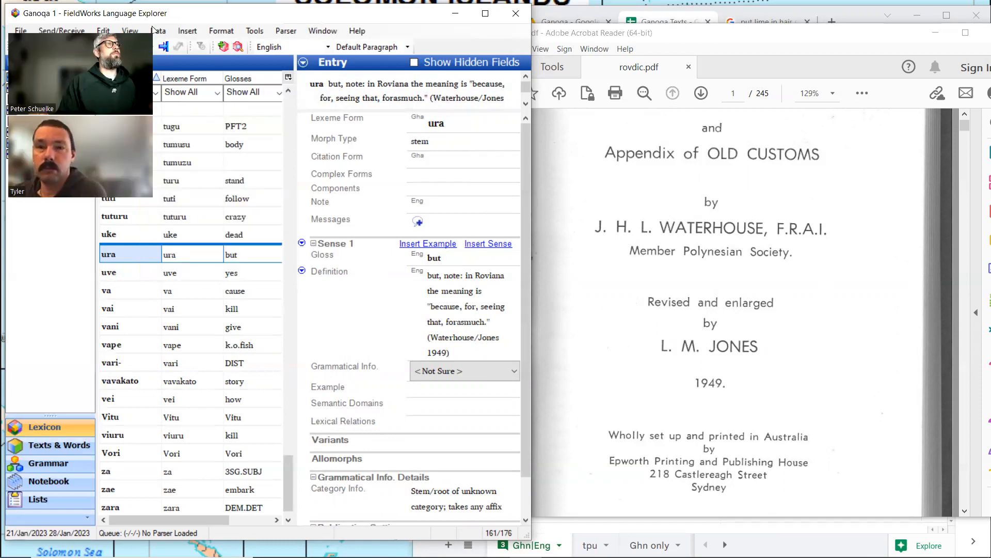
# Step: Return to the interlinear text "The Maluku Tribe" and minimize the dictionary PDF to uncover the Ganoqa Texts spreadsheet
pyautogui.click(59, 445)
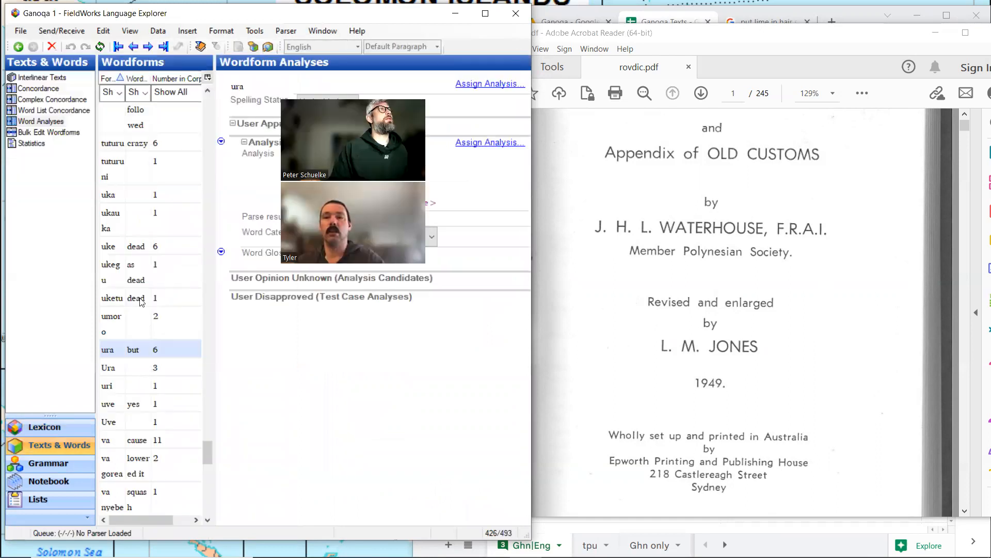
pyautogui.click(42, 77)
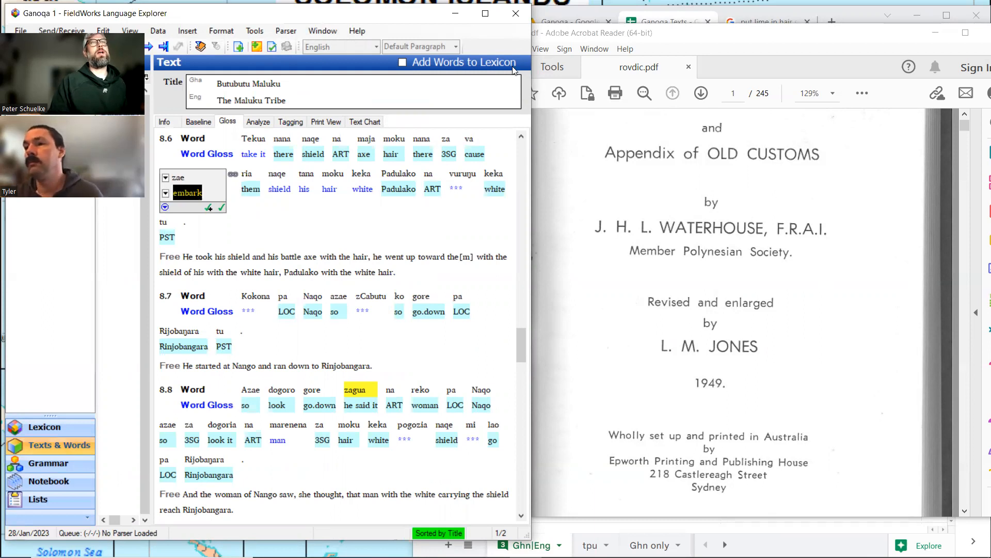
pyautogui.hotkey('alt', 'Tab')
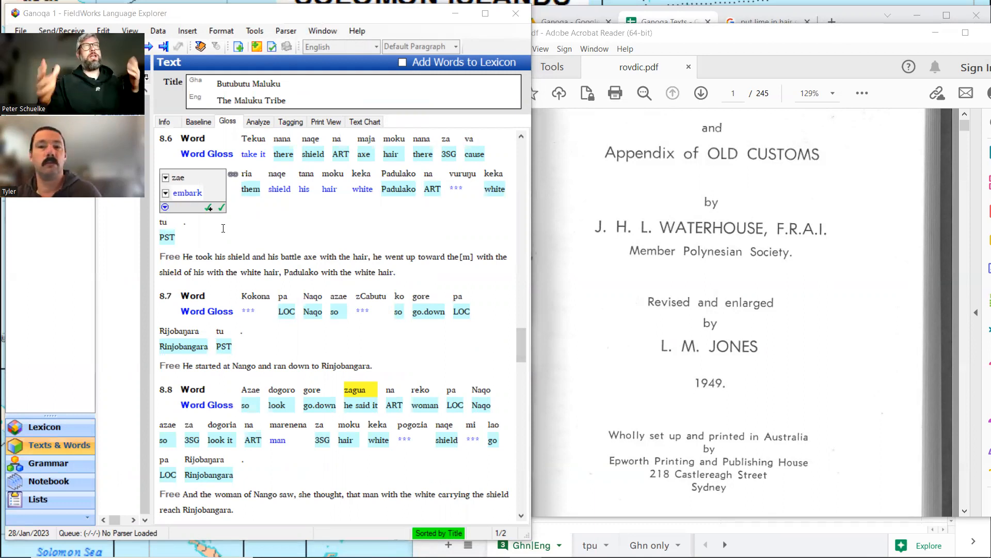
pyautogui.scroll(3, 266, 279)
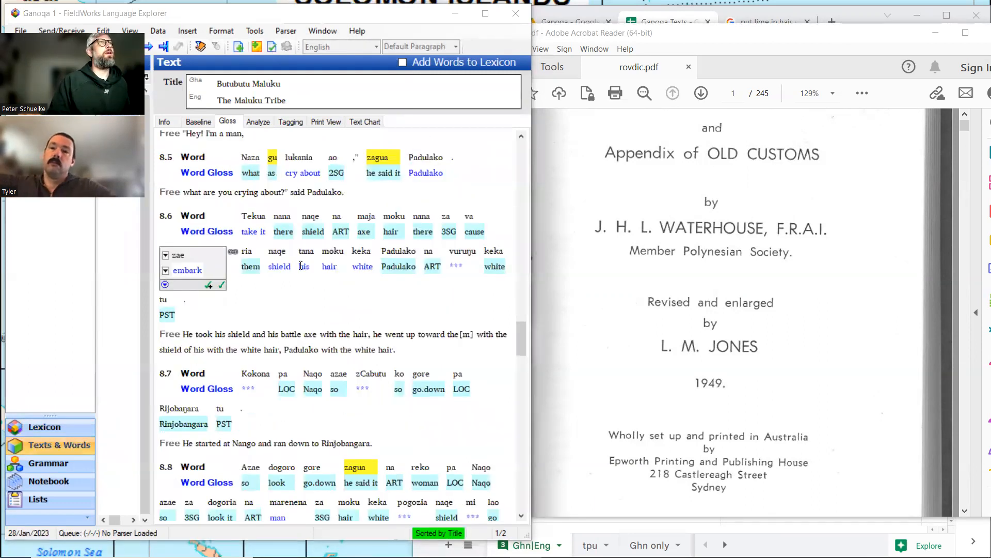
pyautogui.click(935, 33)
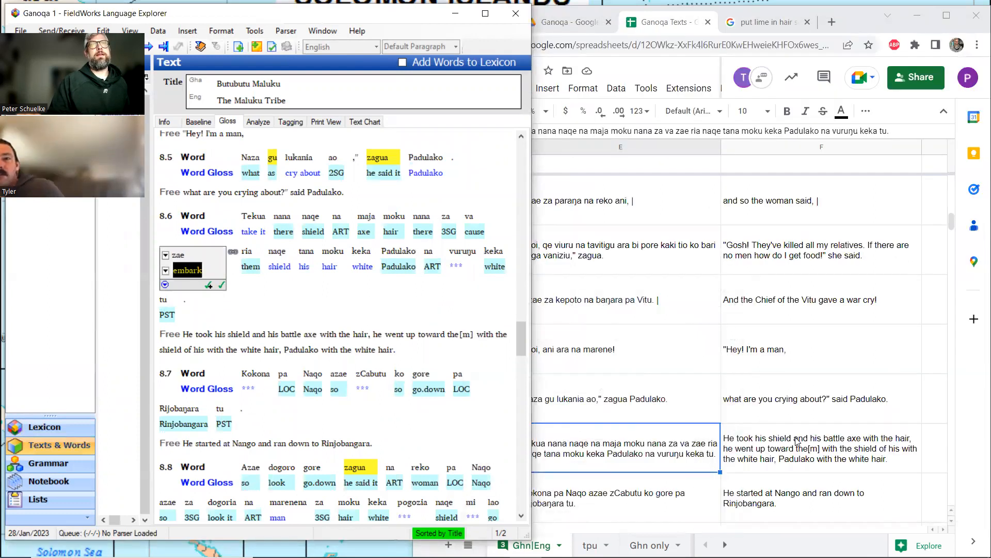
# Step: Copy the English translation in cell F128 of the Ganoqa Texts spreadsheet into the free translation of line 8.10 in FieldWorks
pyautogui.scroll(-20, 341, 334)
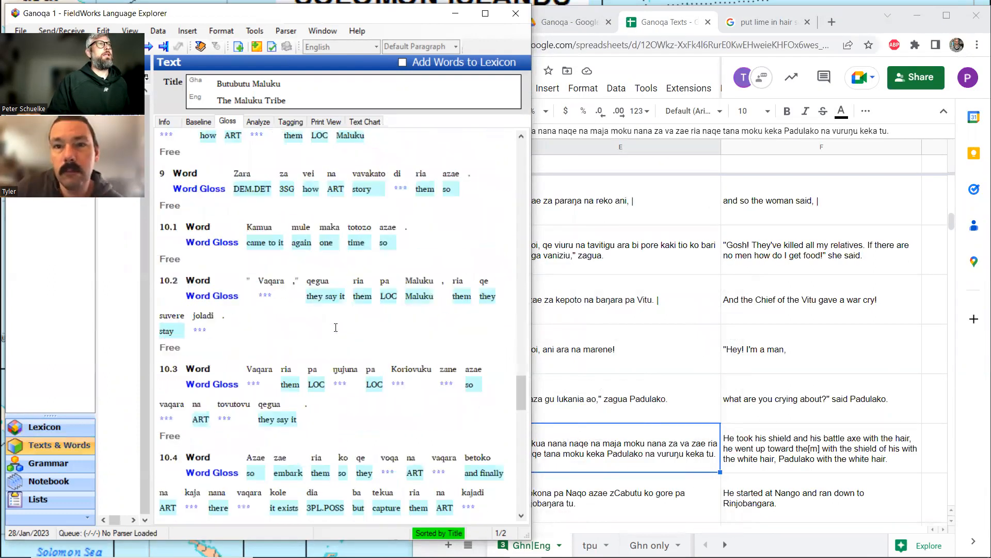
pyautogui.scroll(8, 335, 328)
pyautogui.scroll(3, 336, 328)
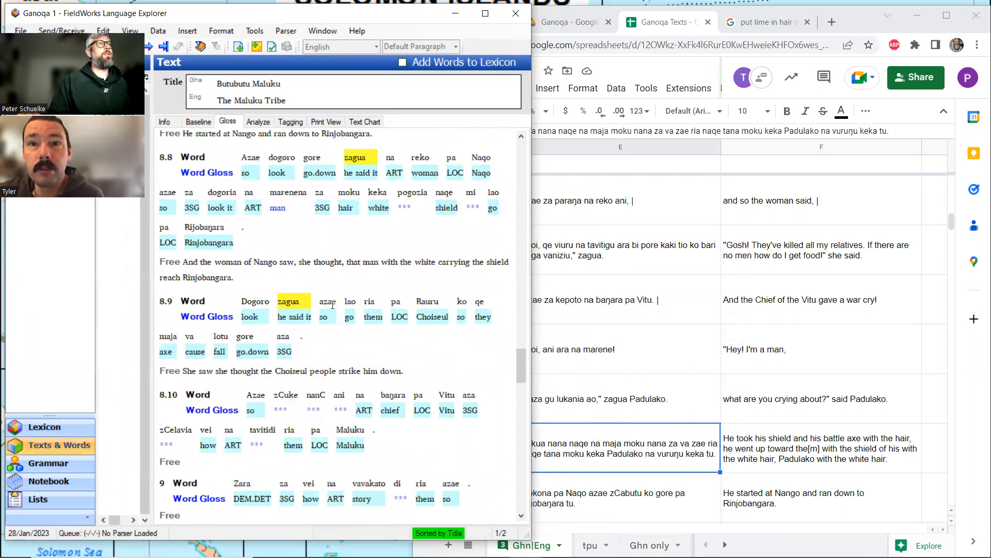
pyautogui.click(199, 462)
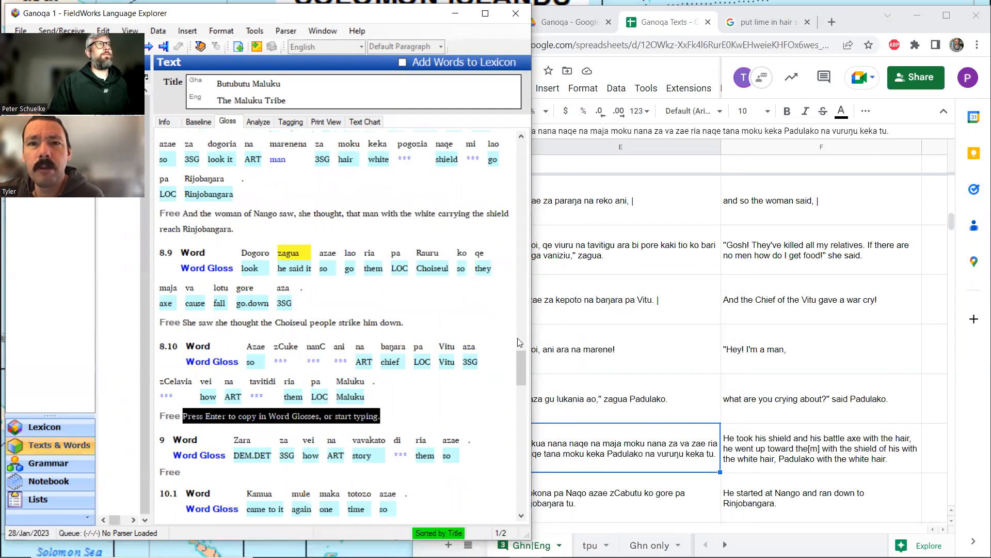
pyautogui.click(762, 403)
pyautogui.scroll(-4, 762, 404)
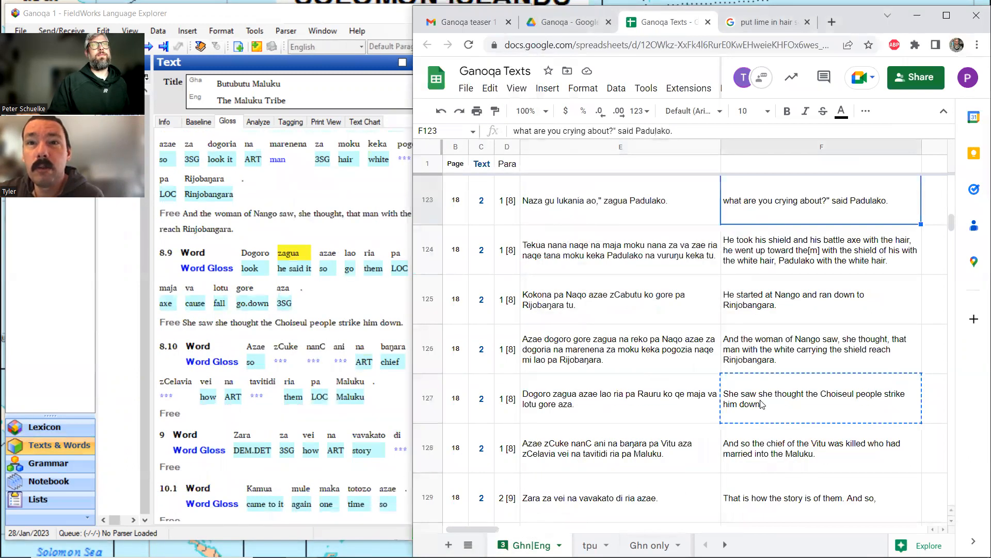
pyautogui.click(770, 436)
pyautogui.hotkey('ctrl', 'c')
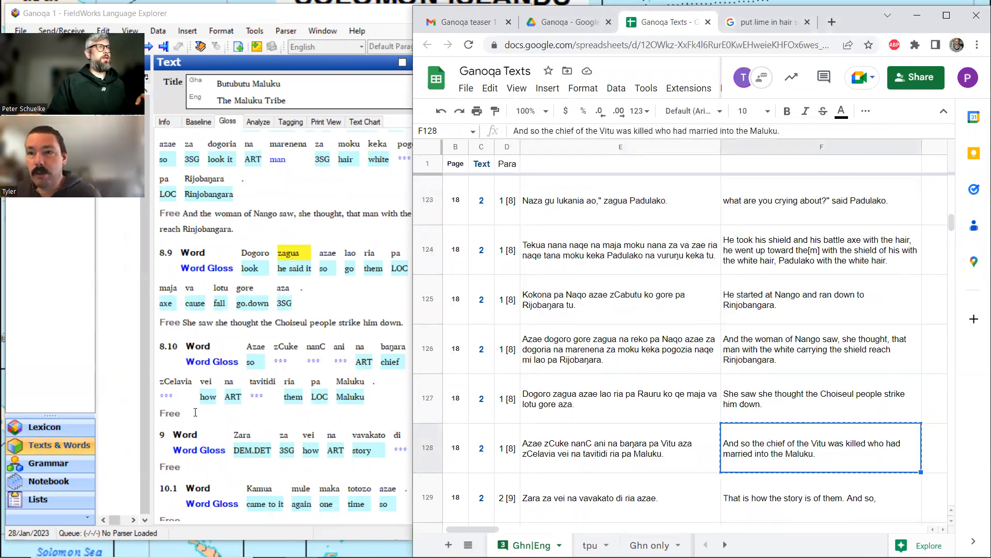
pyautogui.click(195, 411)
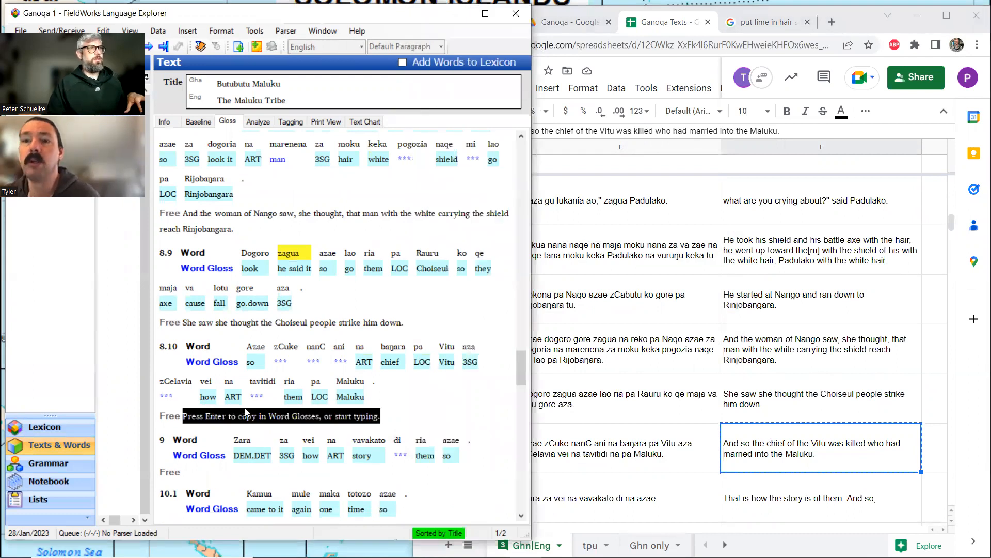
pyautogui.hotkey('ctrl', 'v')
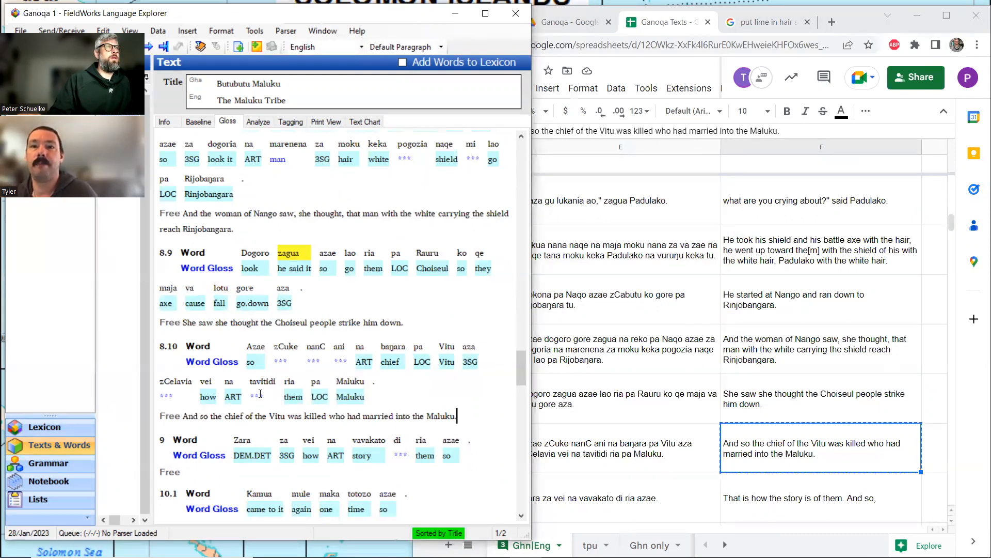
# Step: Split "tavitidi" in line 8.10 into the morphemes taviti and -di and set its word gloss to "their relative"
pyautogui.click(261, 394)
pyautogui.click(258, 121)
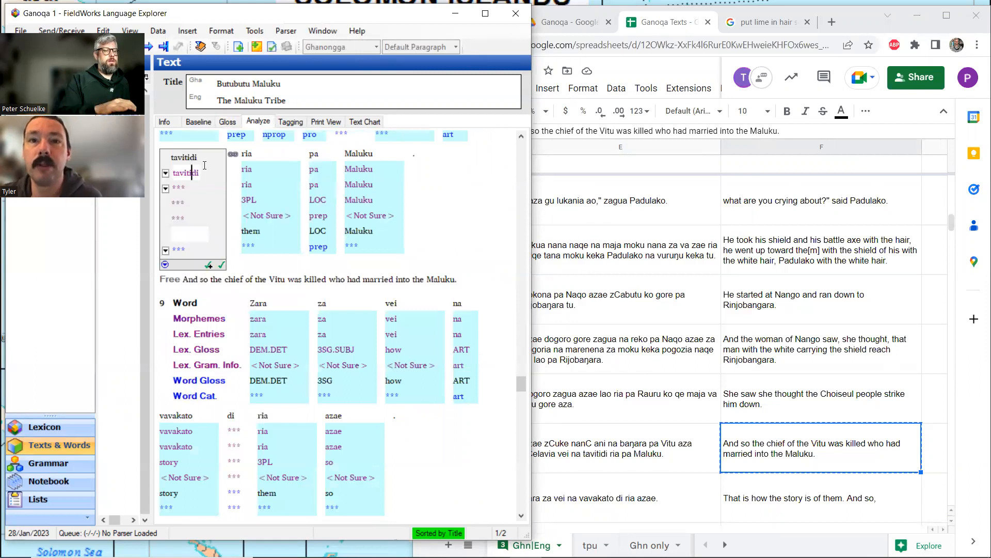
pyautogui.write('-')
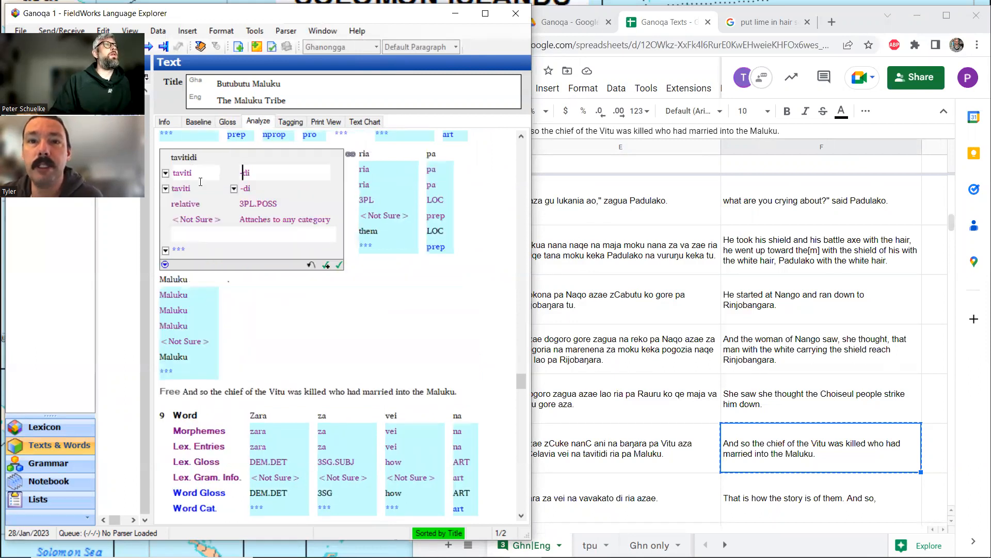
pyautogui.click(177, 236)
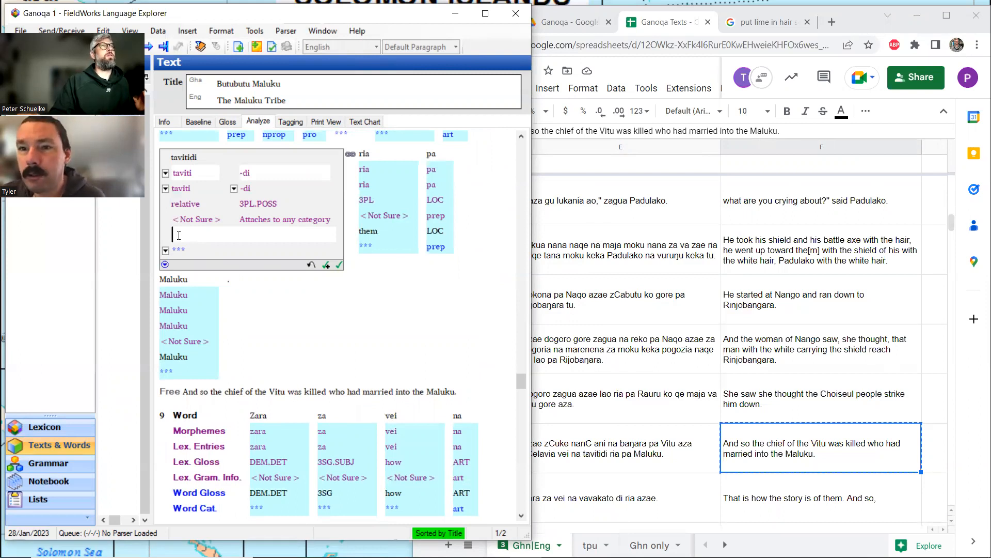
pyautogui.scroll(3, 178, 236)
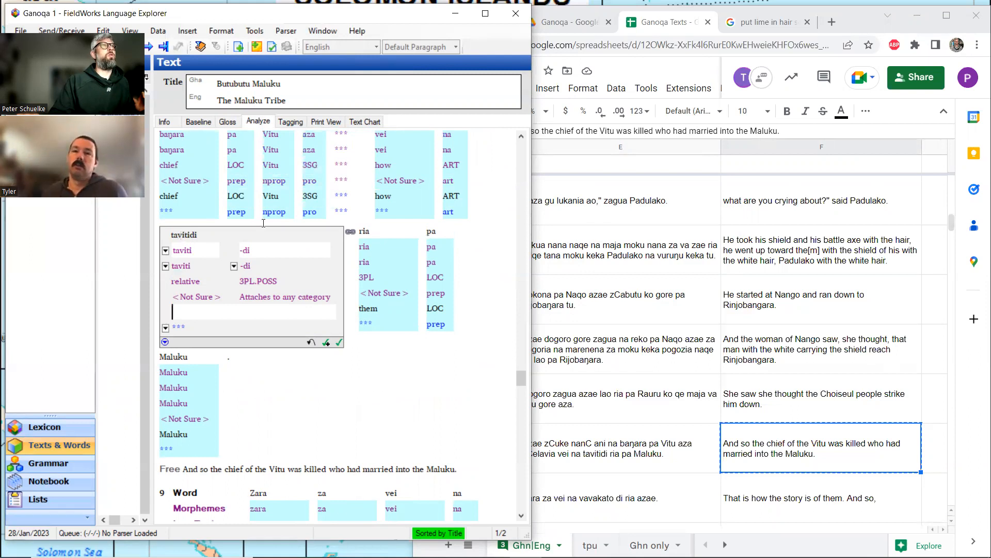
pyautogui.scroll(3, 264, 245)
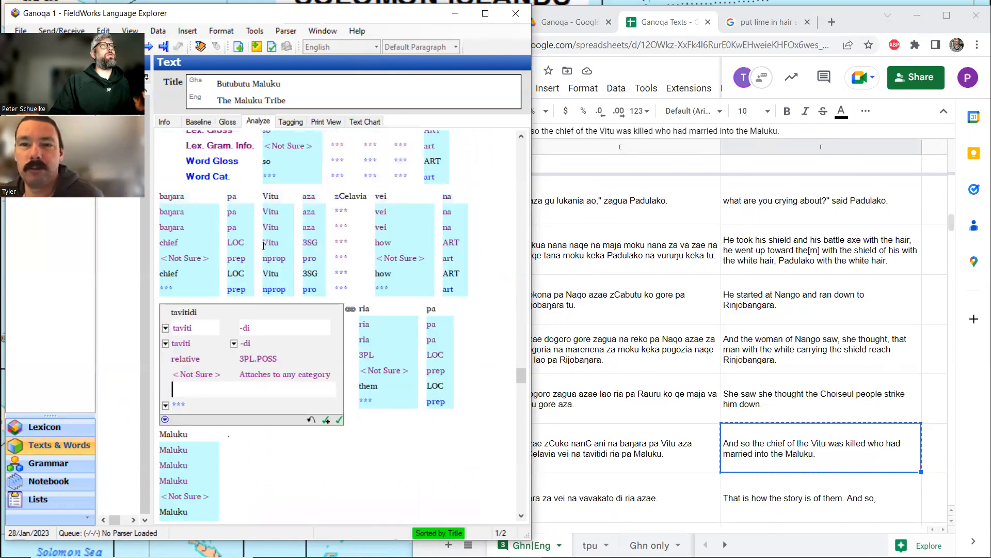
pyautogui.scroll(-3, 263, 246)
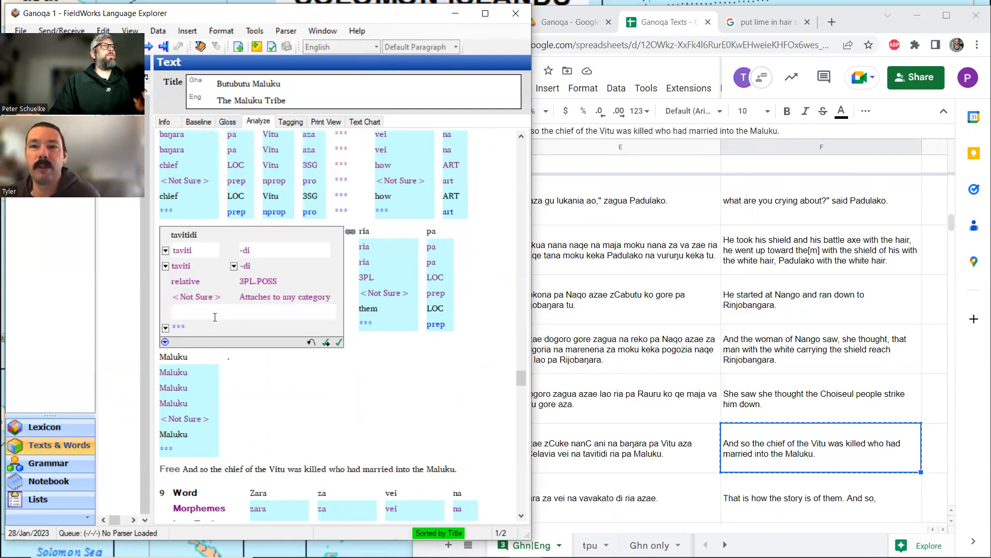
pyautogui.write('their')
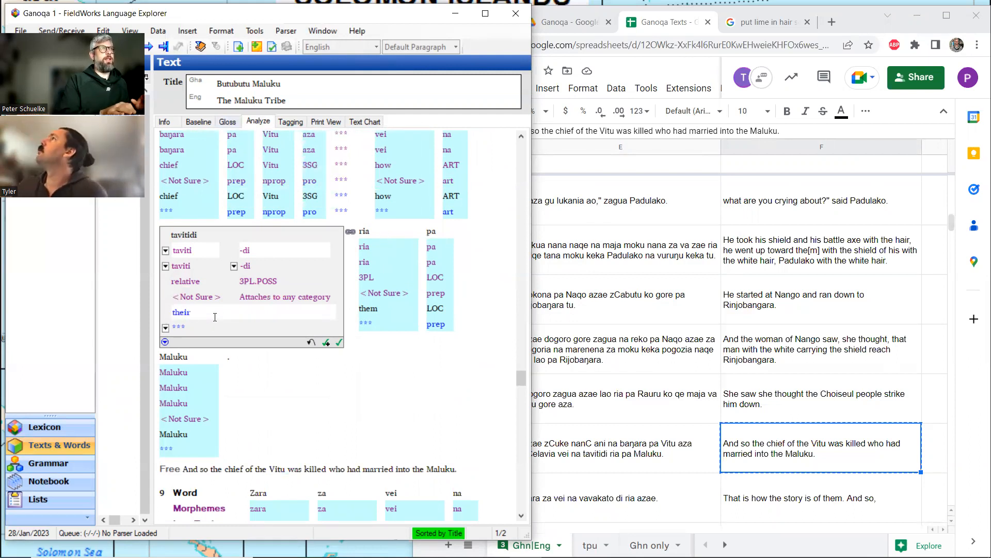
pyautogui.write(' relative')
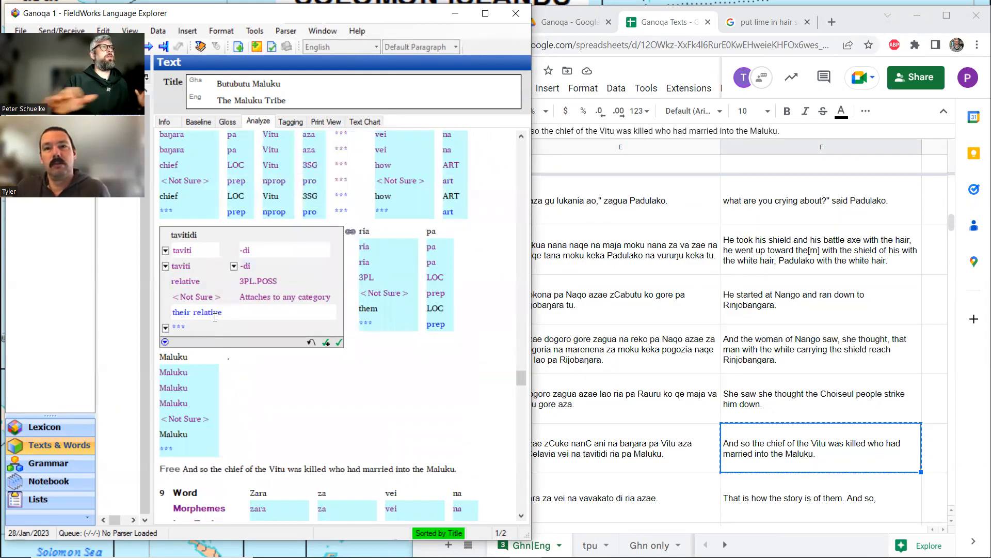
# Step: Split "zCuke" in line 8.10 into the morphemes zC and uke and set its word gloss to "he dead"
pyautogui.click(223, 125)
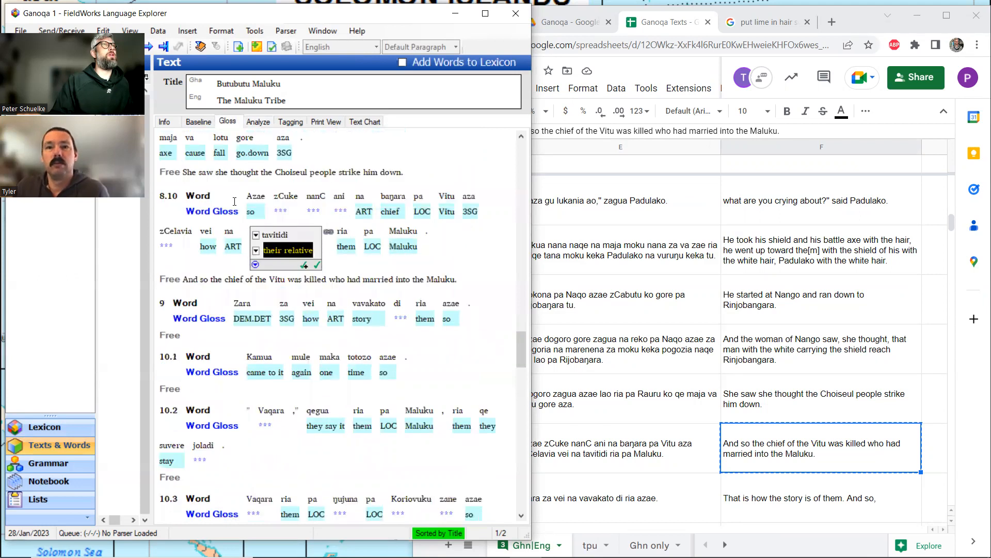
pyautogui.click(285, 204)
pyautogui.click(258, 122)
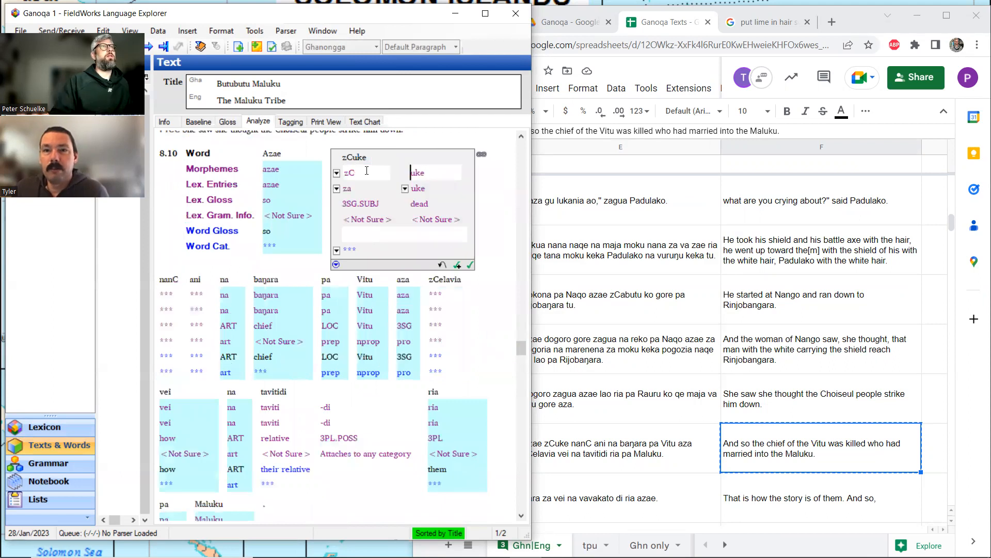
pyautogui.click(365, 235)
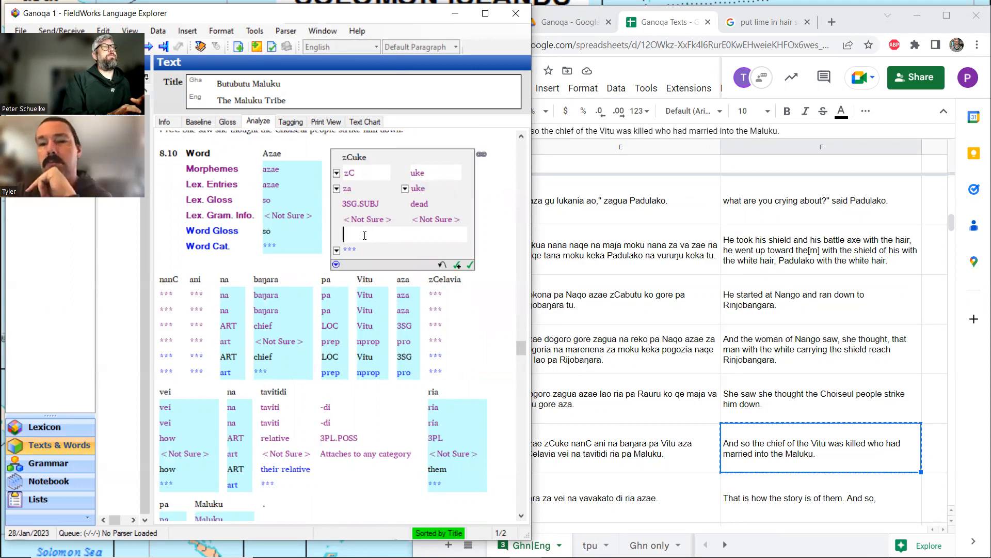
pyautogui.write('h')
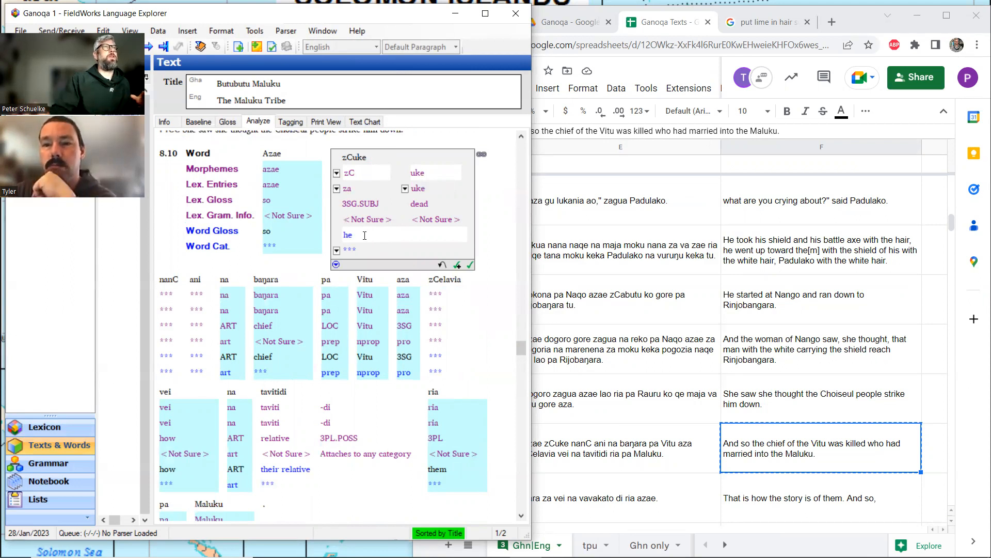
pyautogui.write('e')
pyautogui.scroll(-3, 349, 222)
pyautogui.scroll(3, 351, 222)
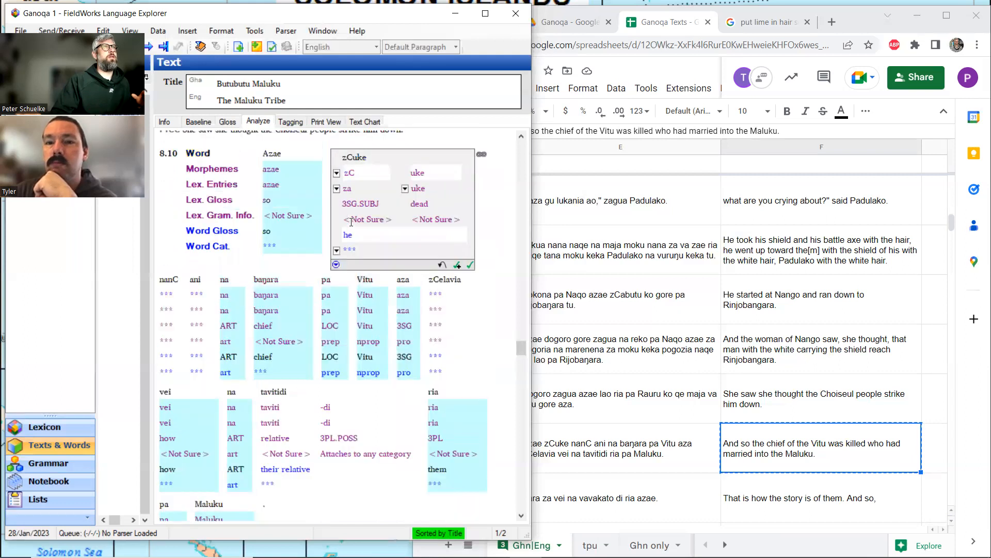
pyautogui.write('dead')
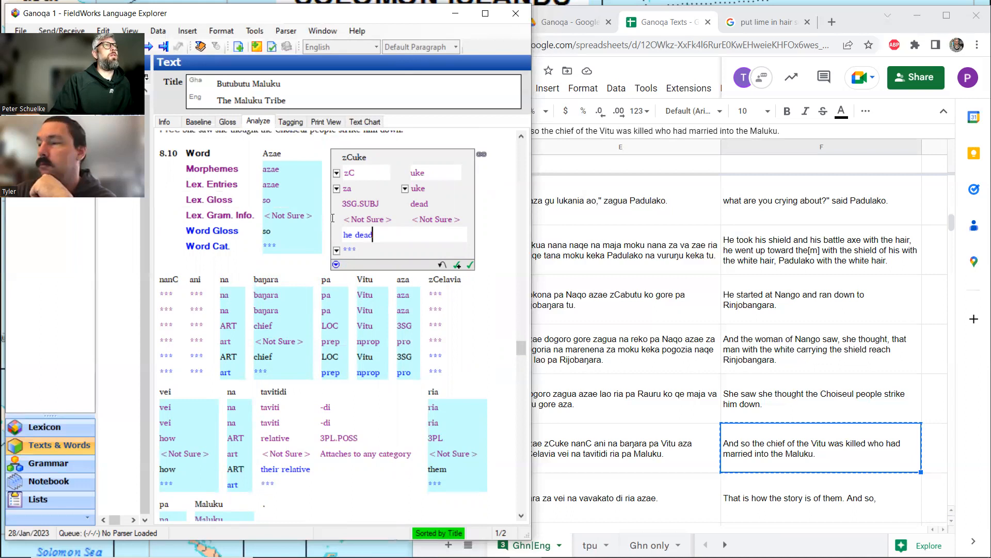
pyautogui.scroll(-2, 332, 218)
pyautogui.scroll(2, 333, 217)
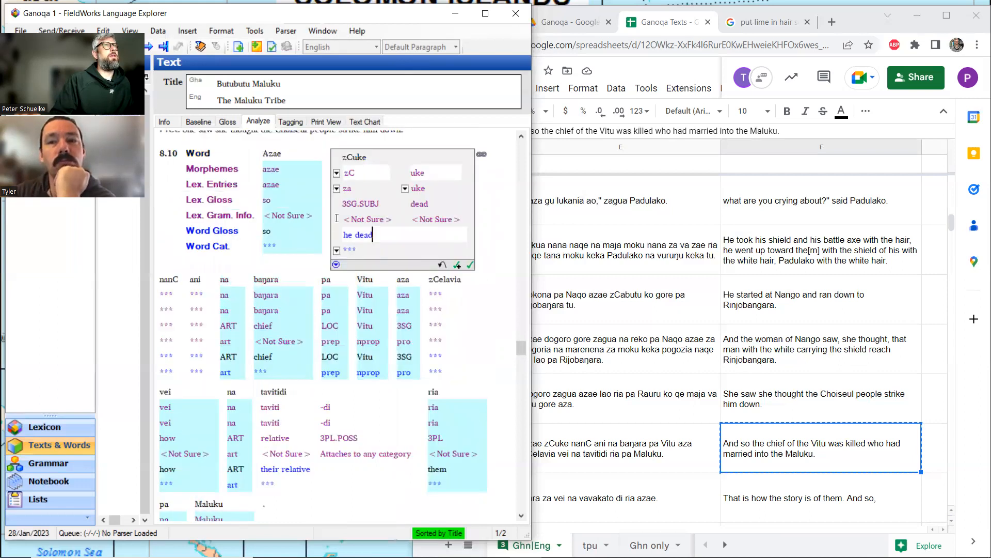
# Step: Analyze "nanC" in line 8.10 by adding it as a variant of the lexical entry "nana", glossed 3SG.POSS
pyautogui.scroll(-2, 183, 286)
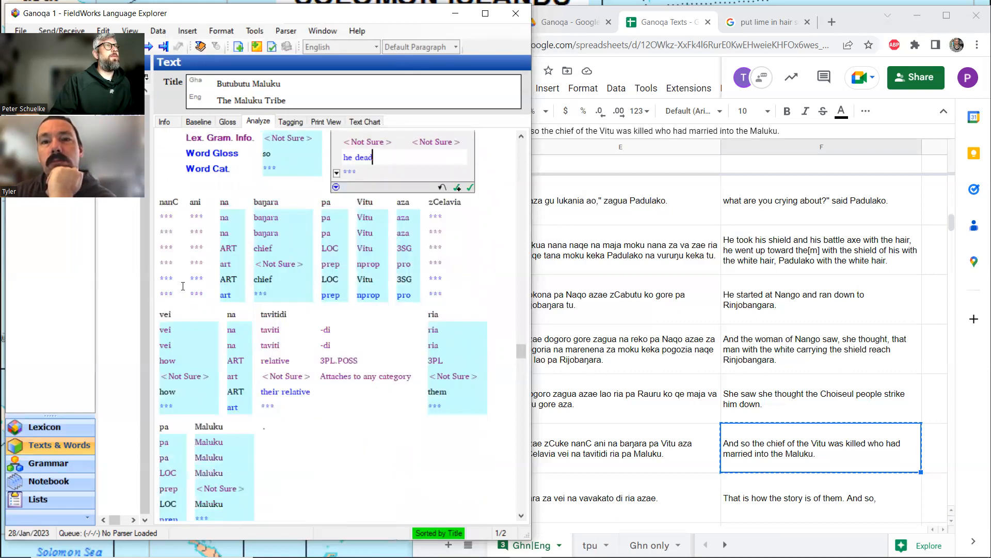
pyautogui.scroll(-2, 183, 286)
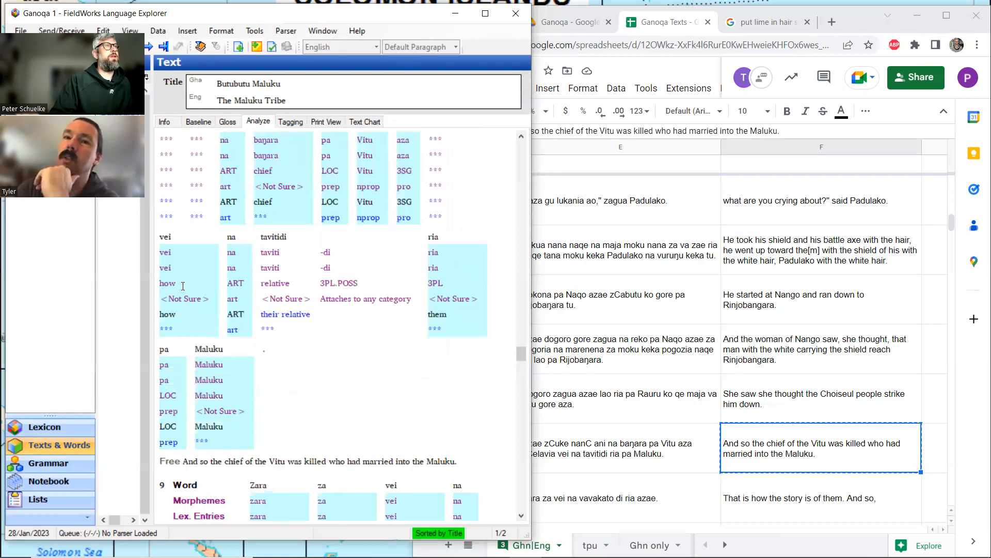
pyautogui.scroll(2, 183, 286)
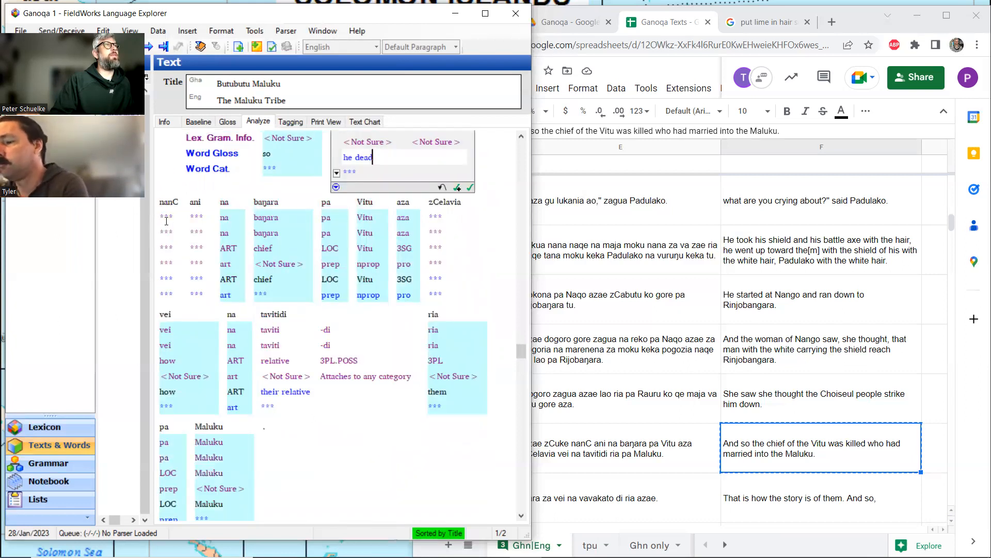
pyautogui.click(176, 214)
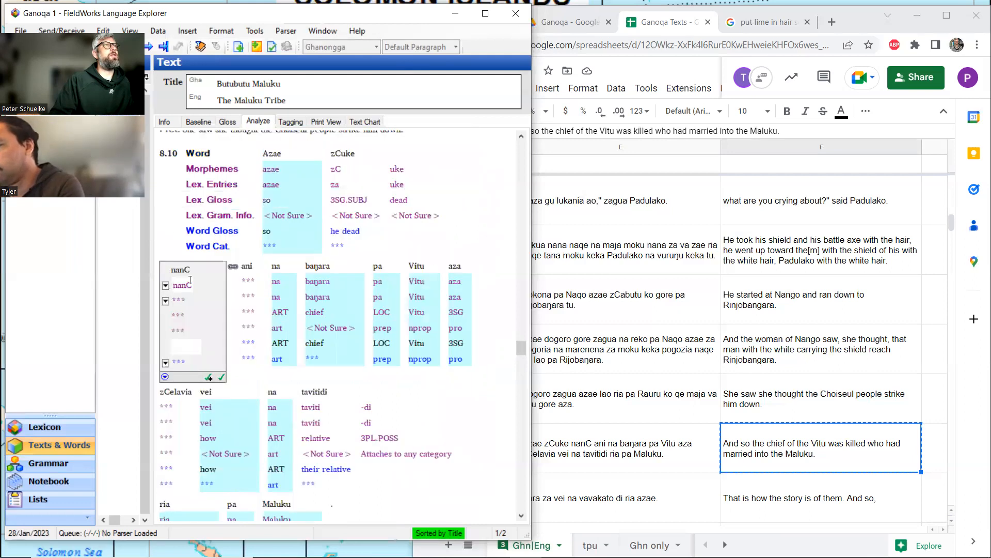
pyautogui.click(166, 301)
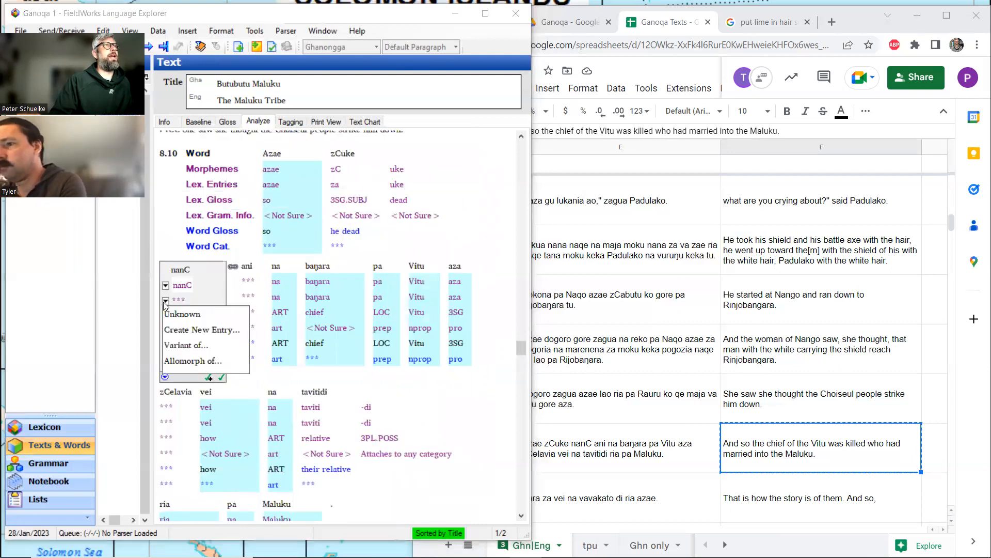
pyautogui.click(197, 345)
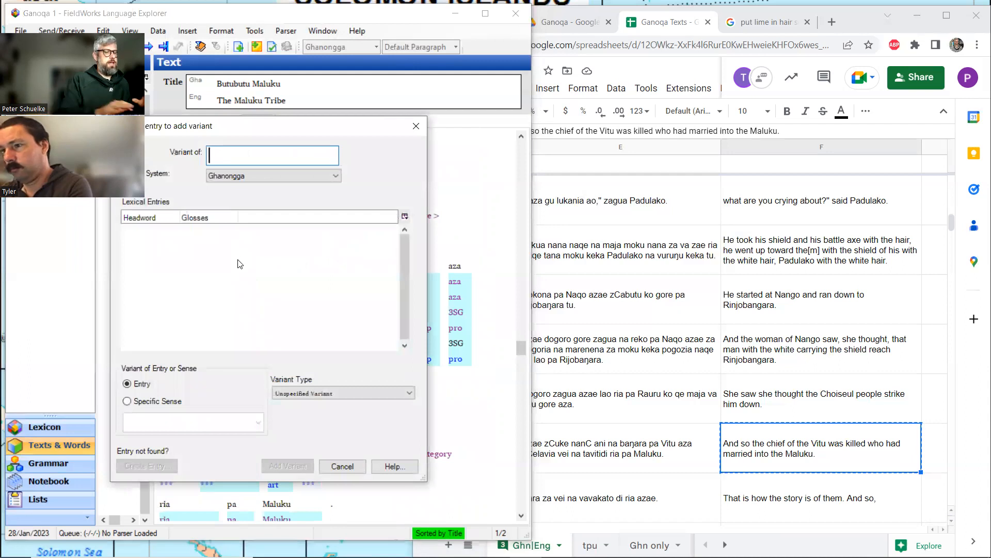
pyautogui.write('nana')
pyautogui.click(209, 234)
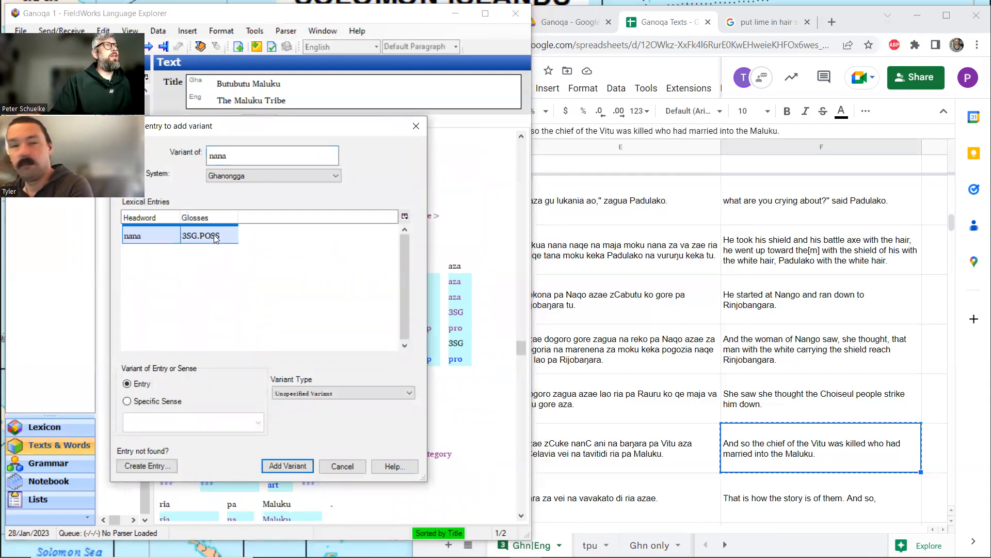
pyautogui.doubleClick(214, 235)
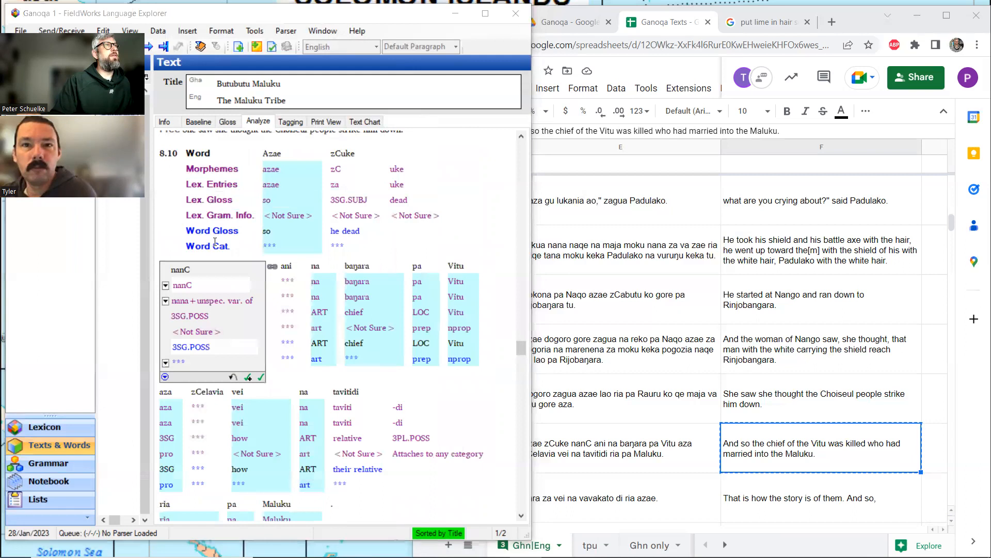
pyautogui.click(166, 302)
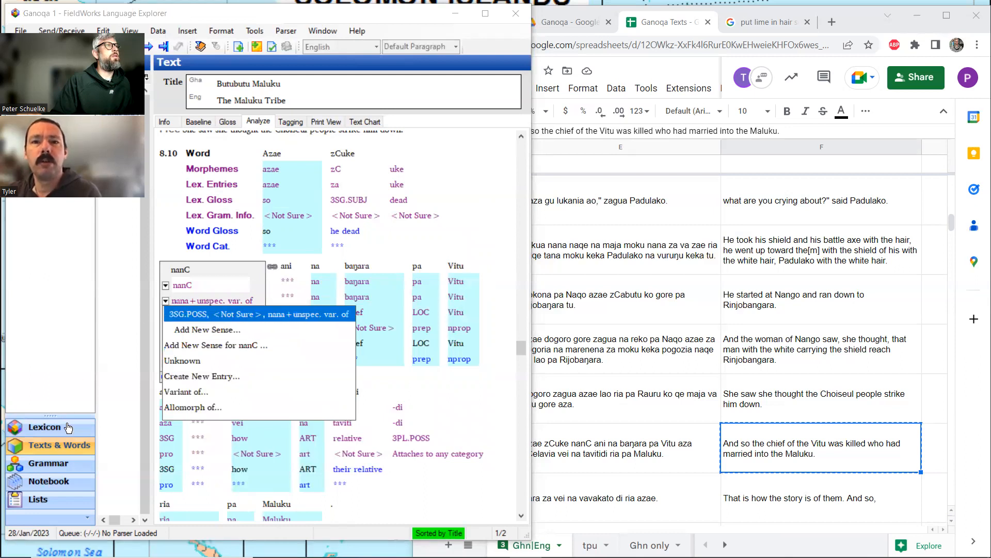
pyautogui.press('Return')
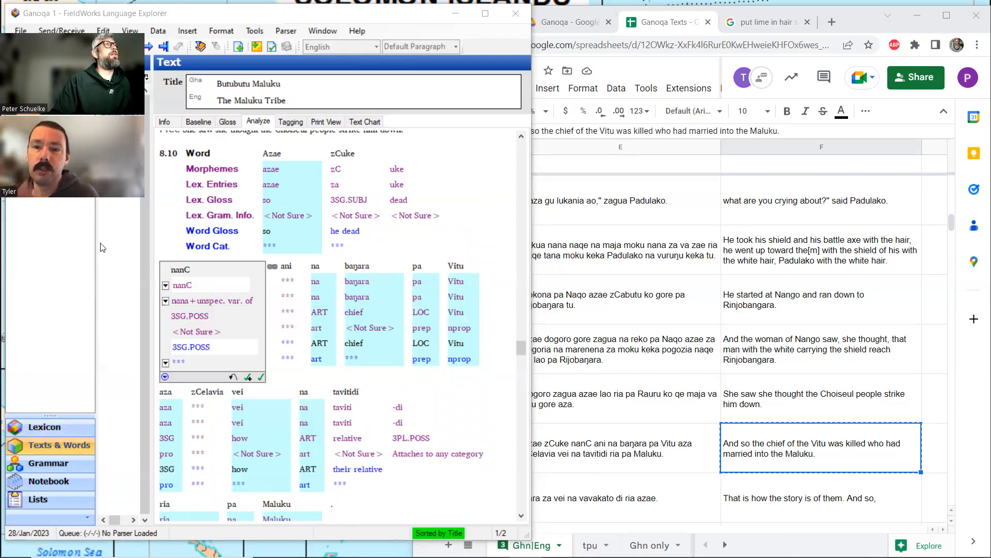
# Step: Review the lexicon entry "nana" and its variant information, and return to the analysis of line 8.10
pyautogui.click(34, 427)
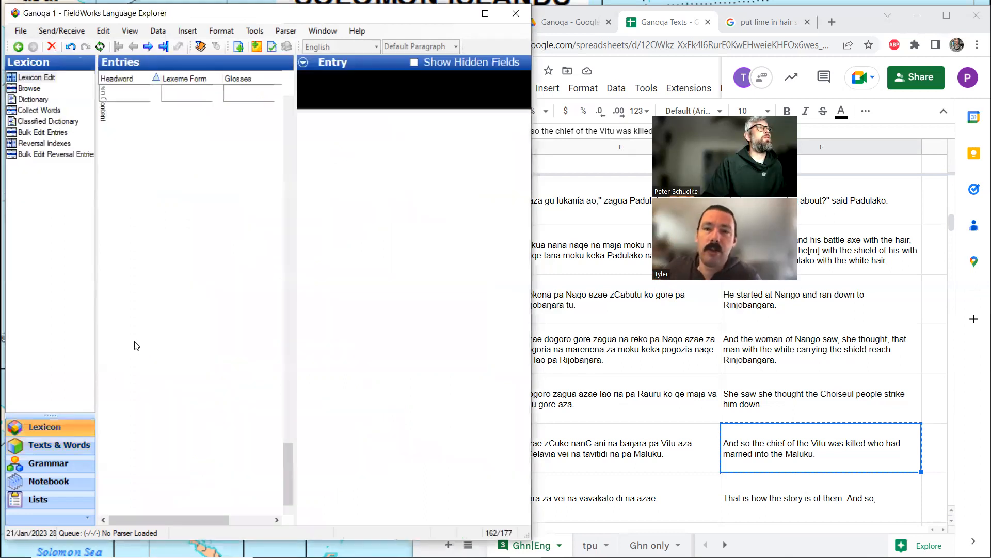
pyautogui.scroll(10, 144, 333)
pyautogui.scroll(10, 143, 333)
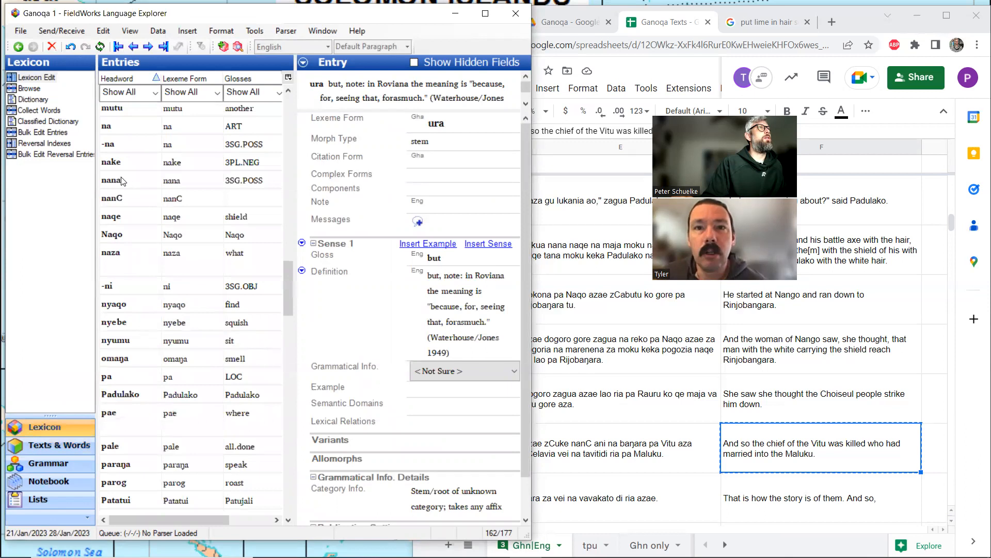
pyautogui.click(122, 181)
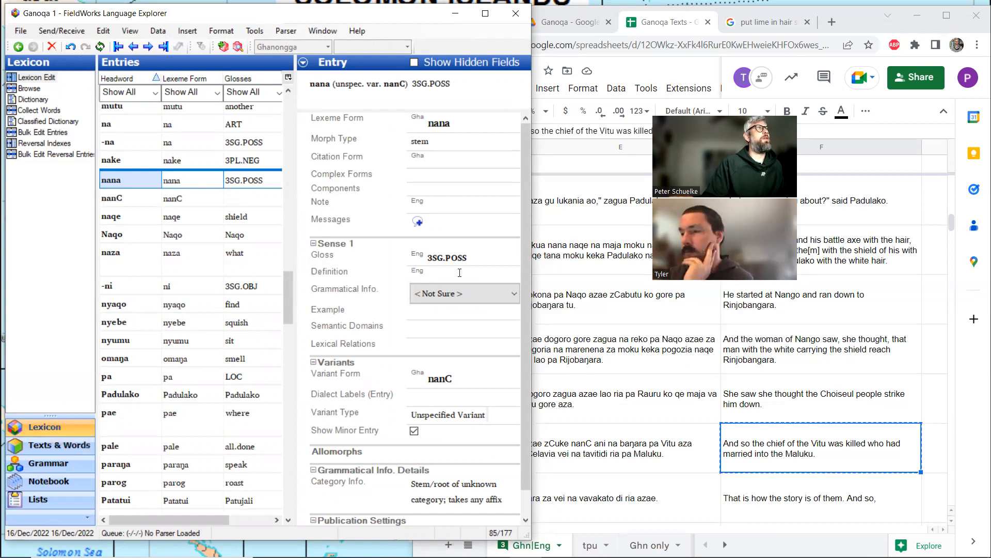
pyautogui.click(58, 444)
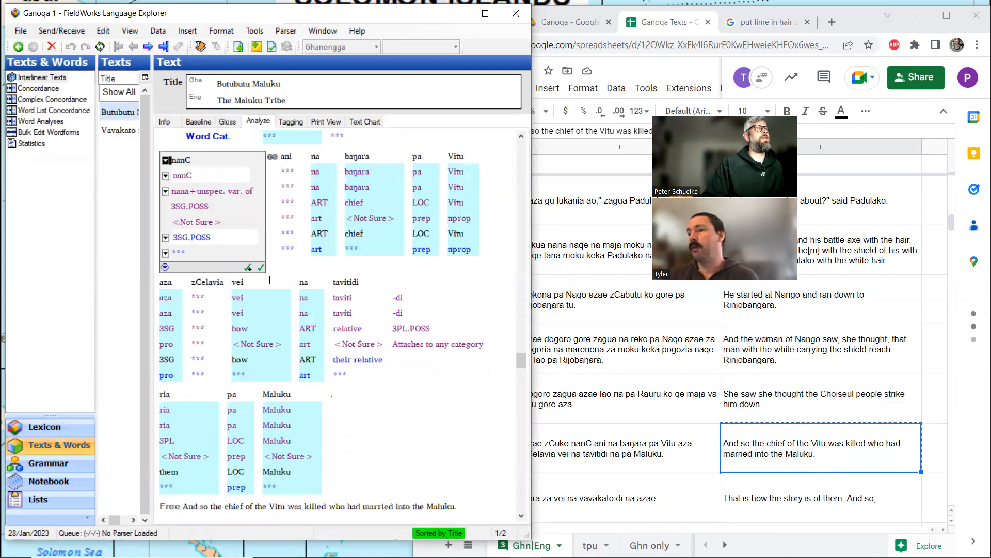
pyautogui.scroll(2, 270, 279)
pyautogui.scroll(-1, 270, 280)
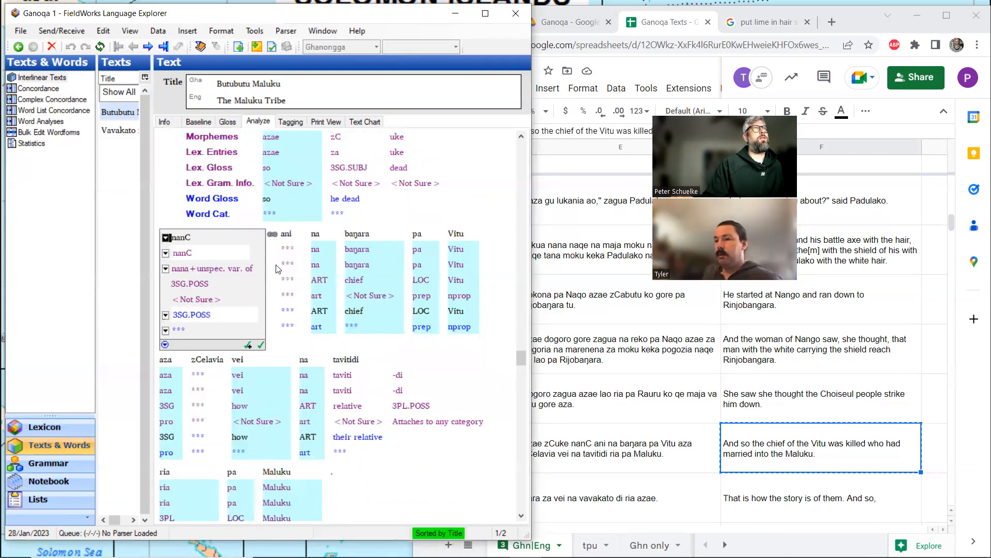
pyautogui.scroll(1, 278, 269)
pyautogui.scroll(-2, 278, 269)
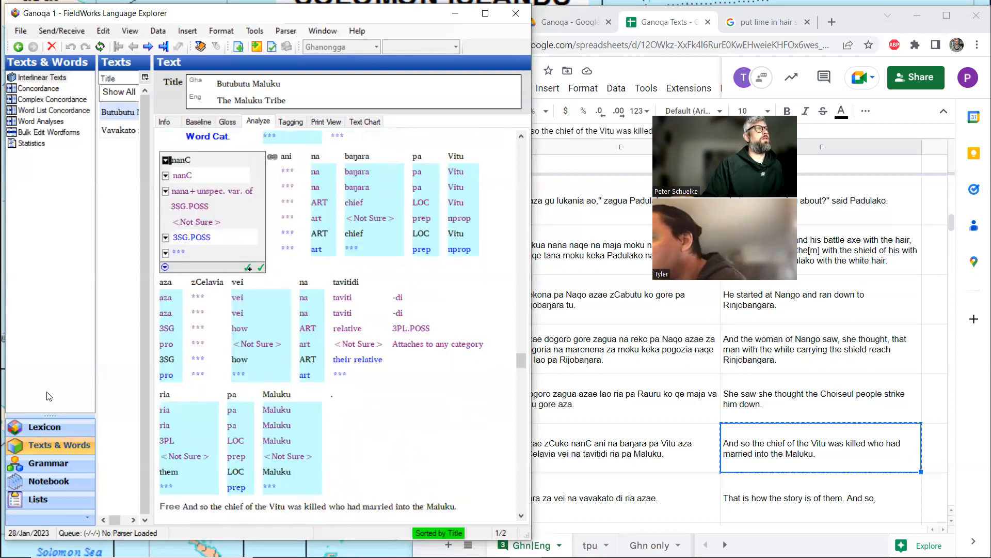
# Step: Sort the lexicon entries by gloss and look through the list of glosses
pyautogui.click(44, 427)
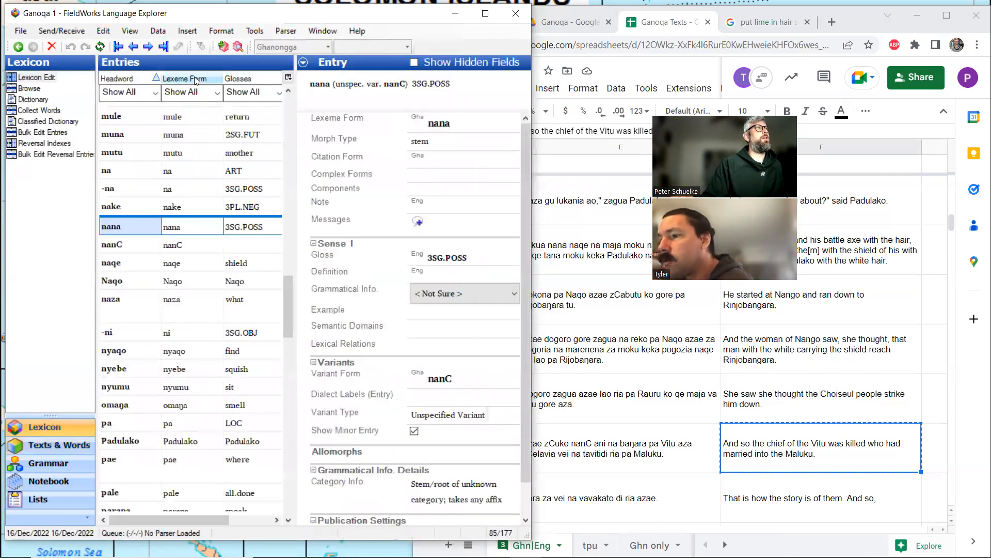
pyautogui.click(246, 82)
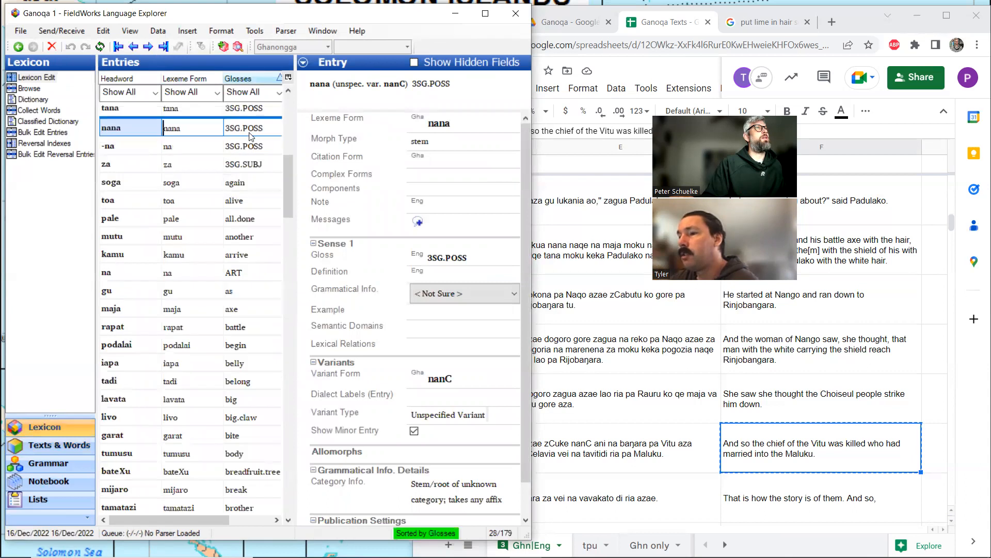
pyautogui.scroll(-2, 251, 148)
pyautogui.scroll(-10, 251, 149)
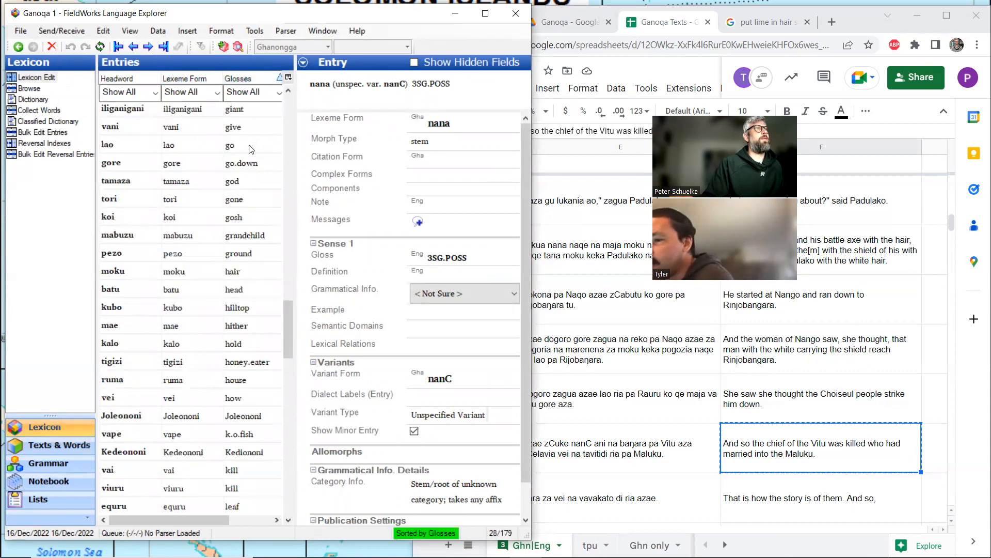
pyautogui.scroll(-12, 244, 160)
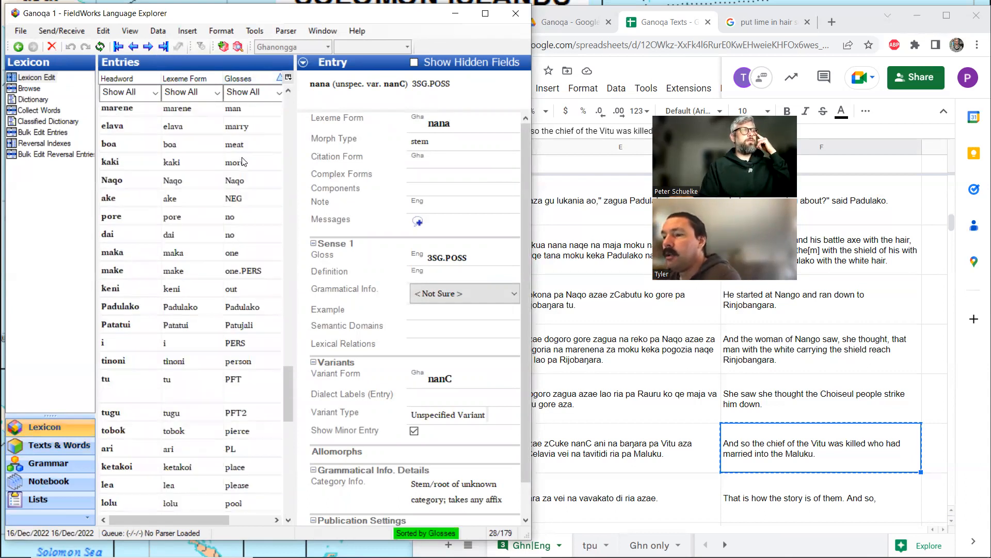
pyautogui.scroll(-10, 241, 161)
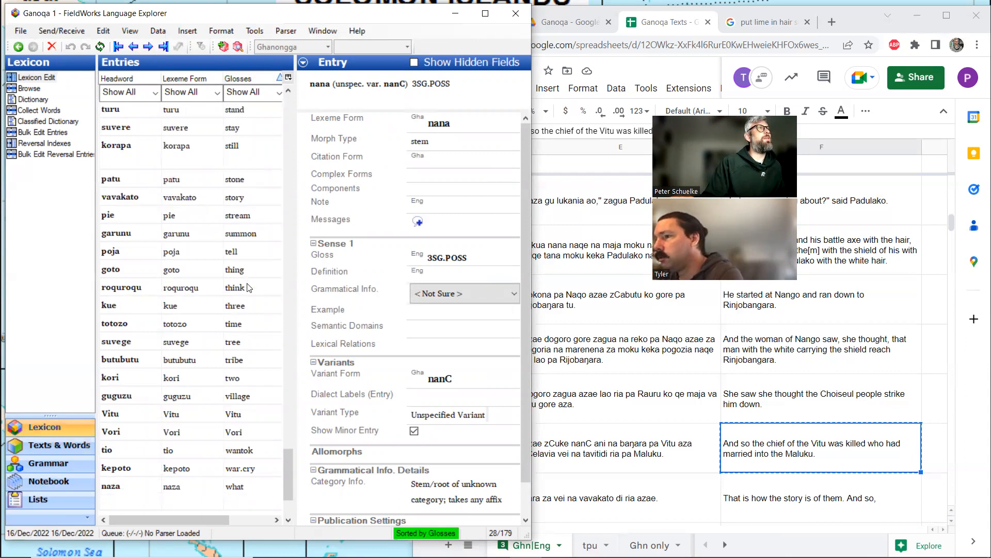
# Step: Open the lexicon entry of "nana" from line 1.1 of the text "Story of the clam" and set its gloss to "there"
pyautogui.click(60, 445)
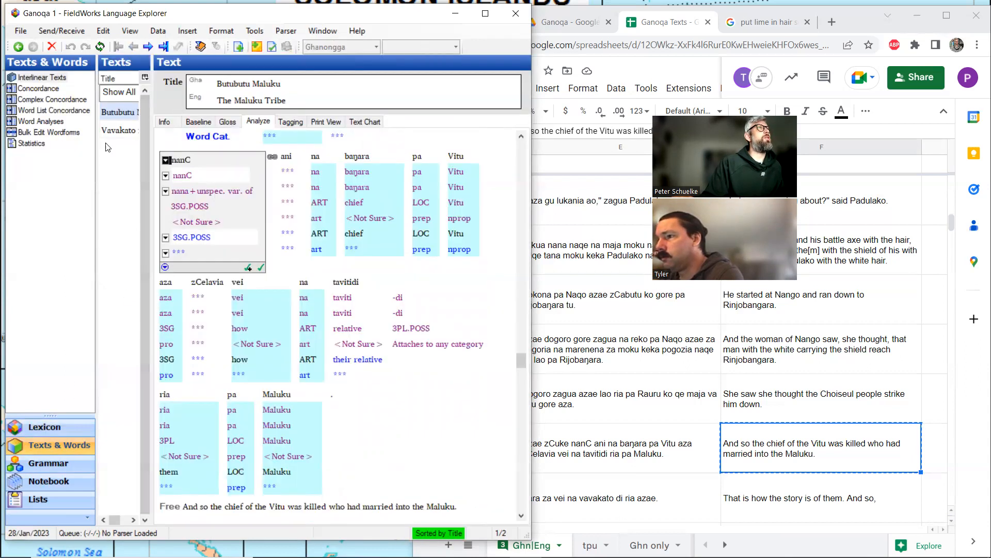
pyautogui.click(114, 132)
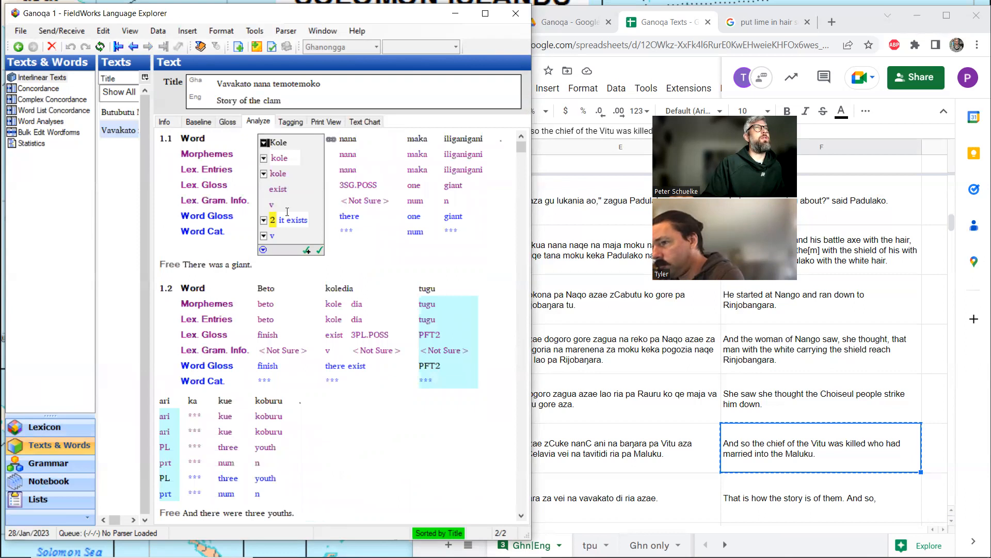
pyautogui.click(357, 184)
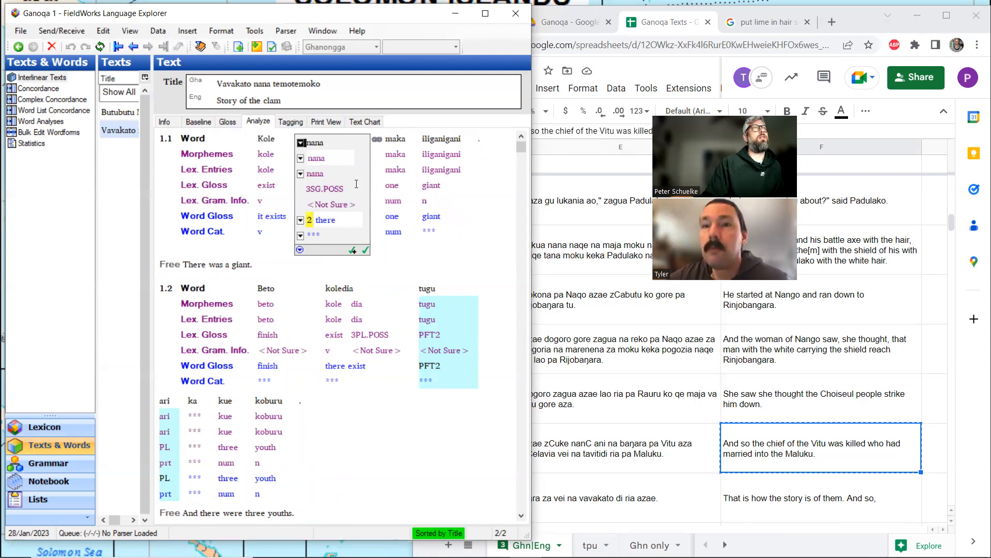
pyautogui.keyDown('ctrl'); pyautogui.click(316, 173); pyautogui.keyUp('ctrl')
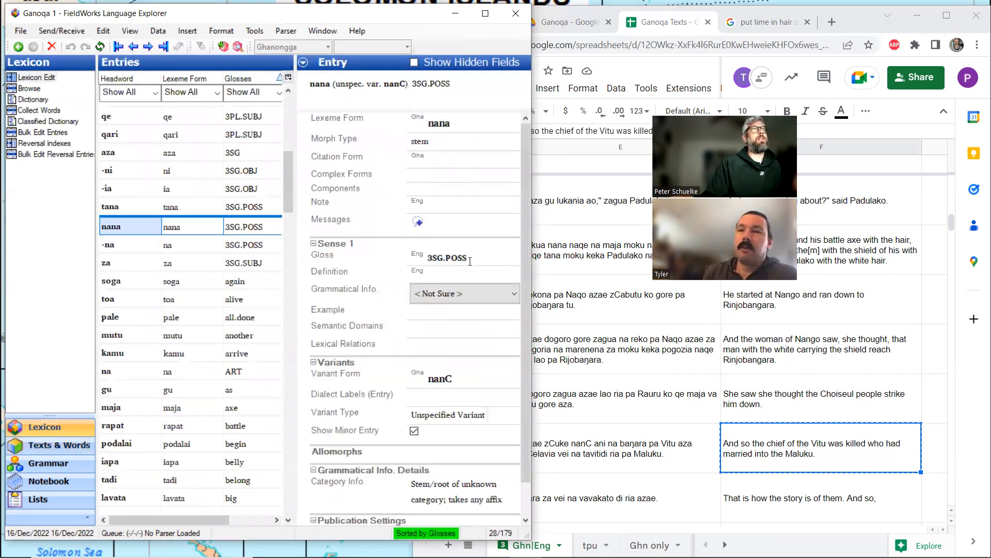
pyautogui.click(420, 260)
pyautogui.write('there')
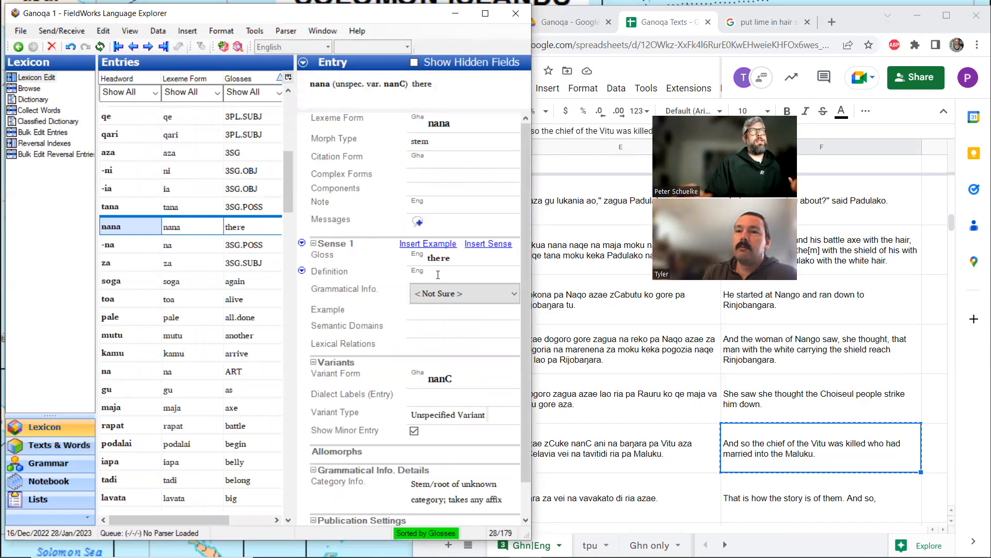
# Step: Enter the definition "existential there, potentially related to 3SG.POSS" for sense 1 of the entry "nana"
pyautogui.click(438, 274)
pyautogui.write('existentia')
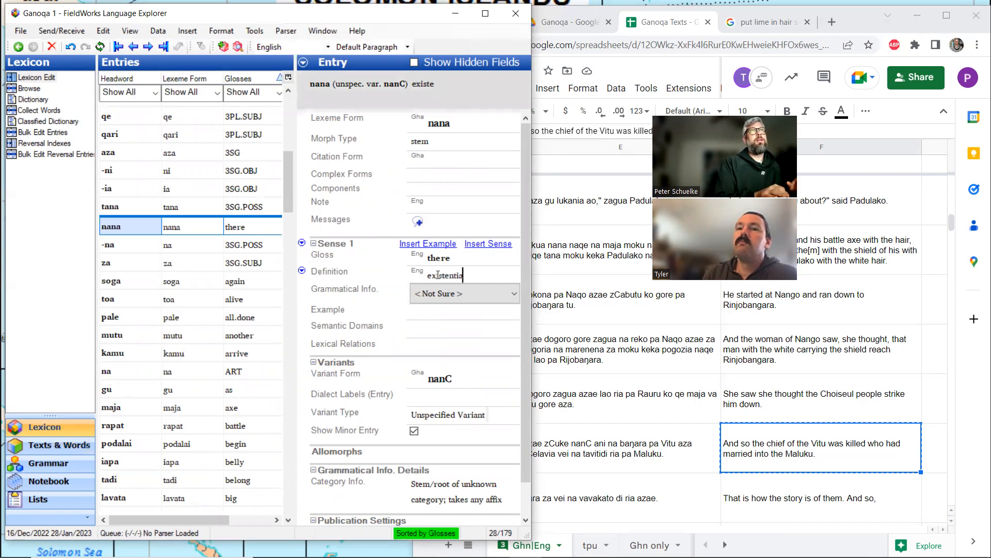
pyautogui.write('l there')
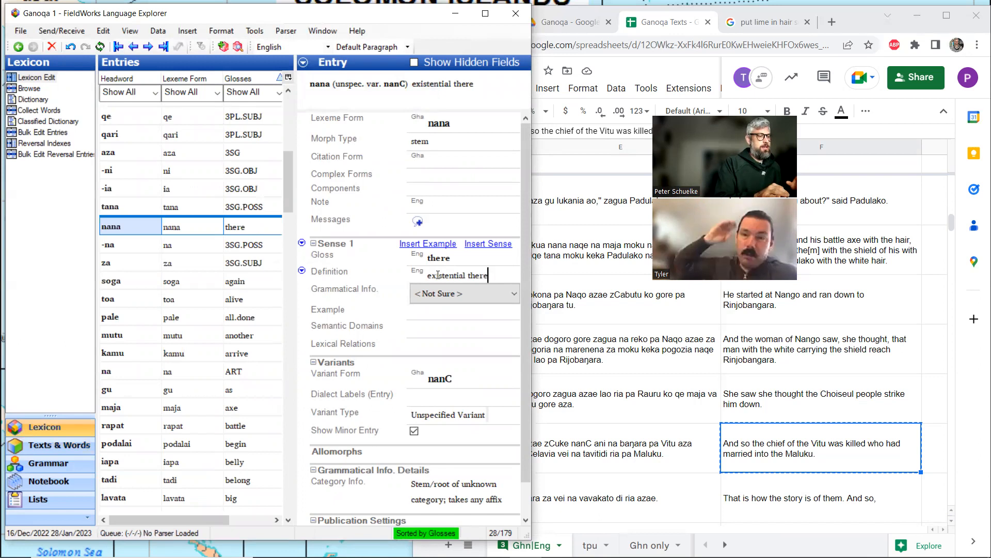
pyautogui.write(', pt')
pyautogui.press('BackSpace')
pyautogui.write('otentialy')
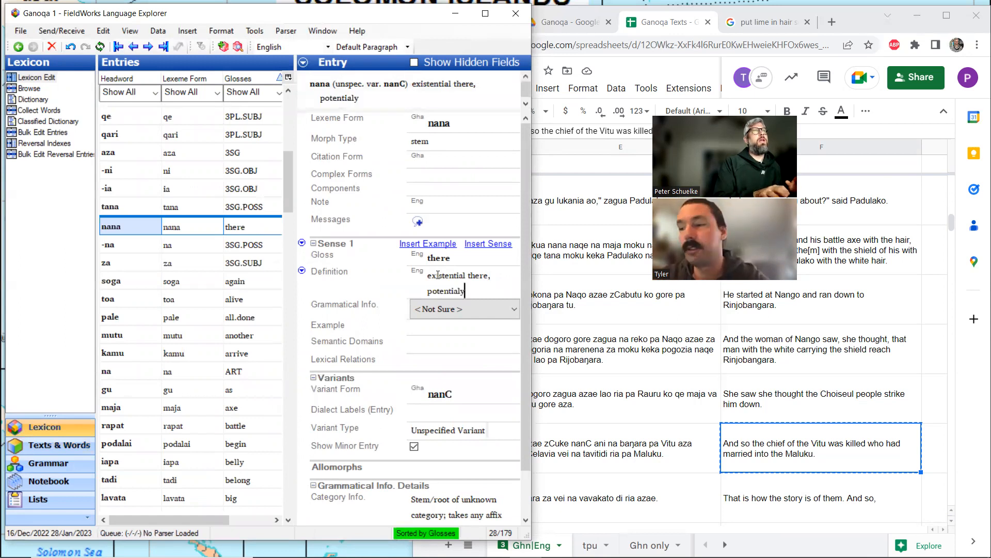
pyautogui.press('BackSpace')
pyautogui.write('ly')
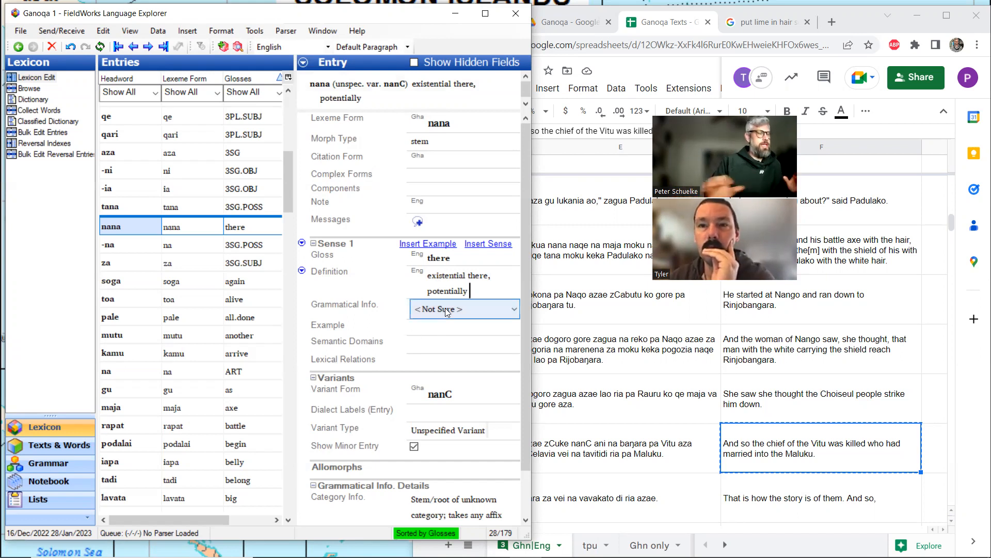
pyautogui.write('related t')
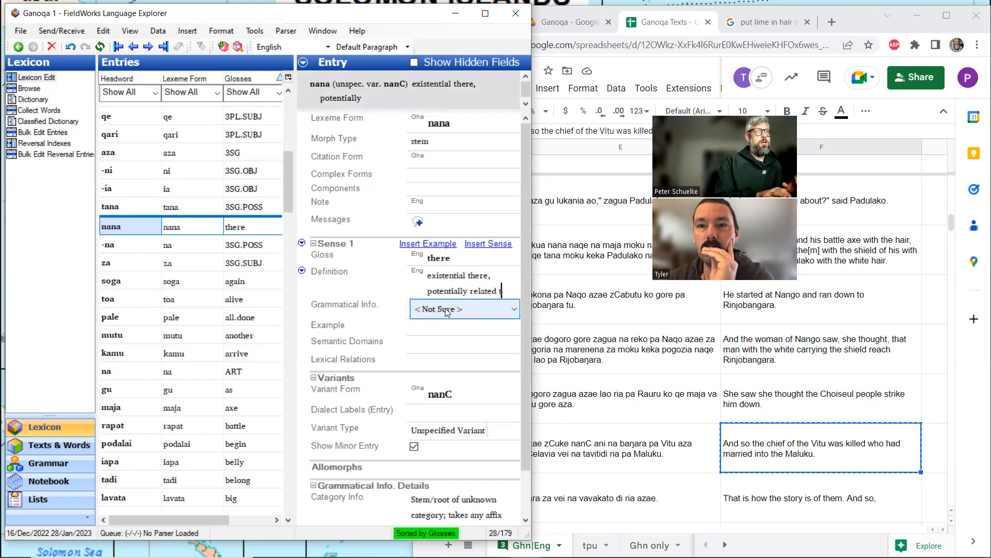
pyautogui.write('o 3S')
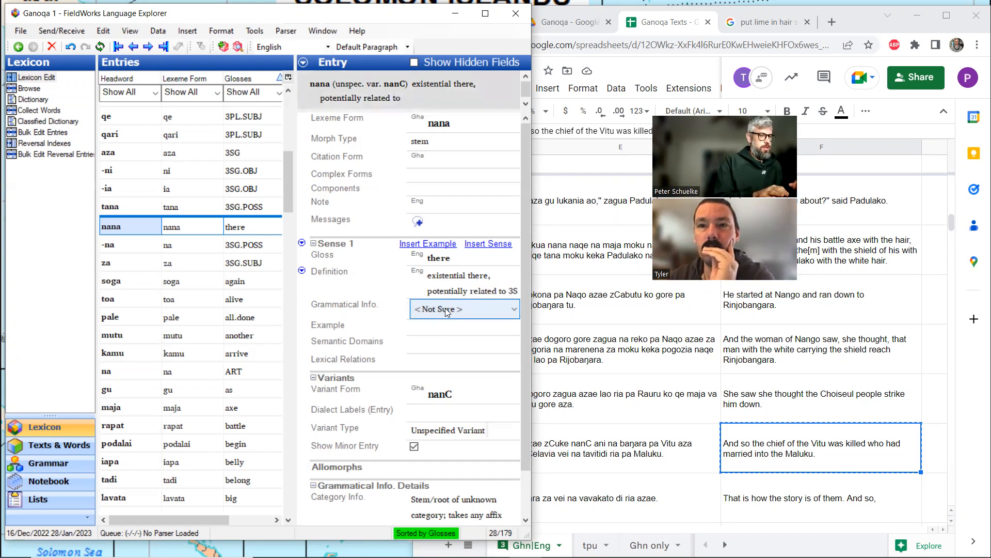
pyautogui.write('G.POSS')
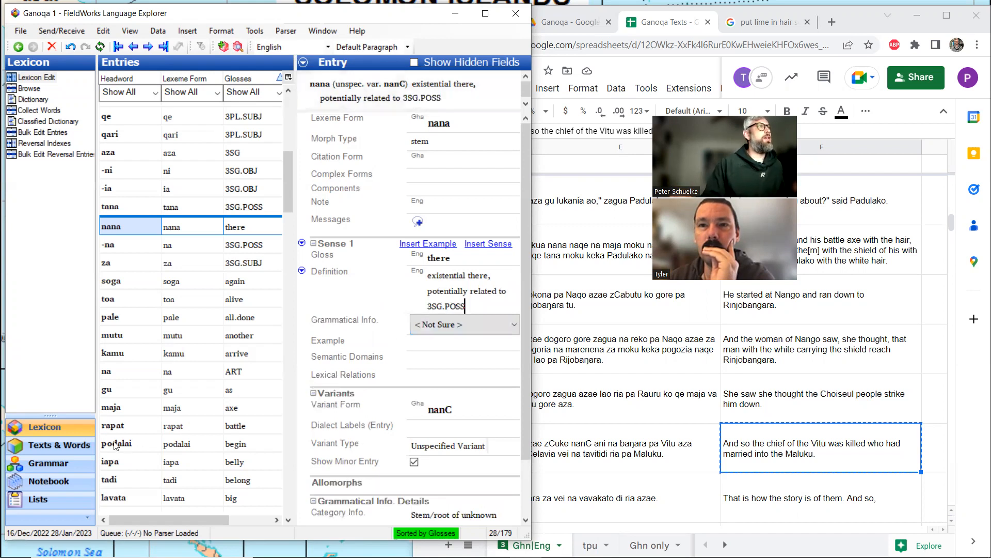
# Step: Return to line 1.1 of "Story of the clam" and choose "there" as the word gloss of "nana"
pyautogui.click(59, 445)
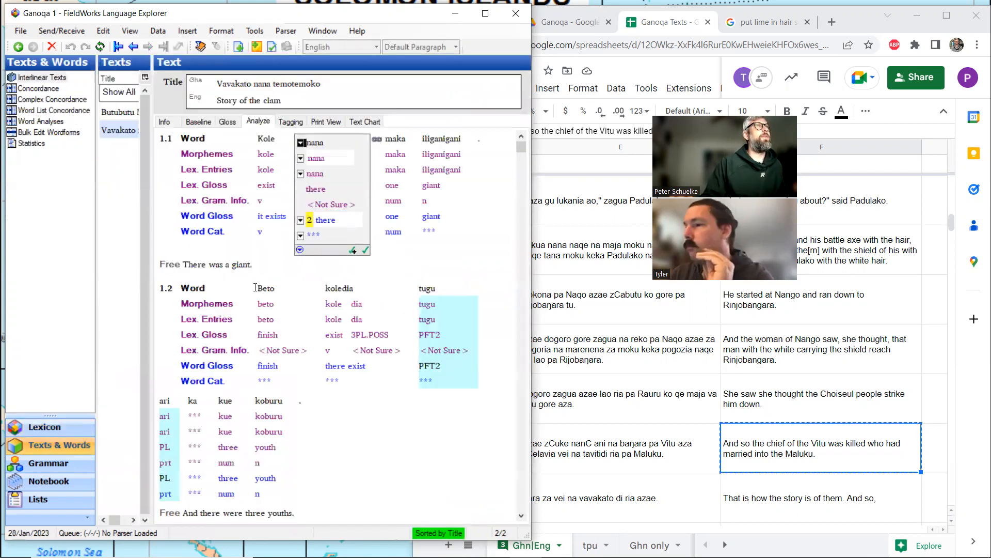
pyautogui.click(301, 220)
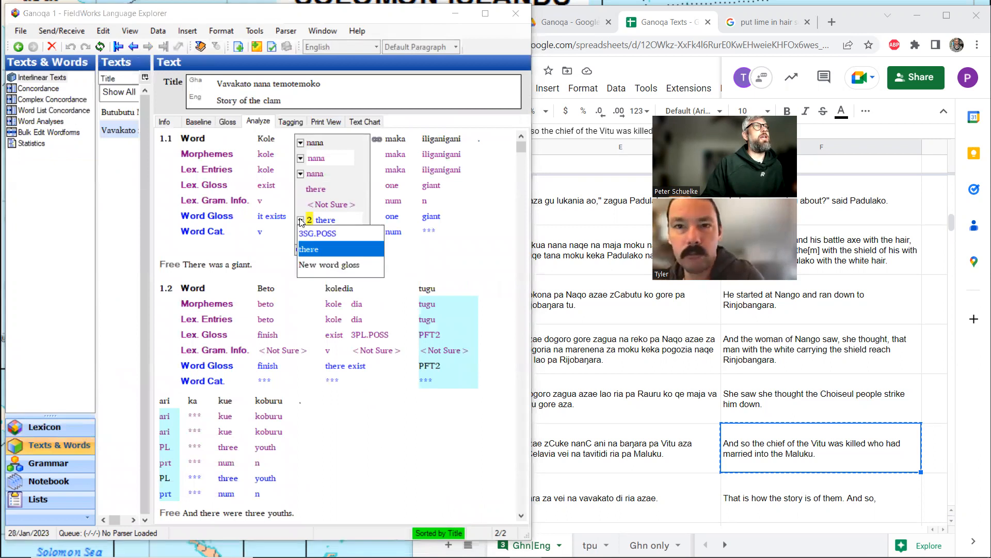
pyautogui.click(306, 249)
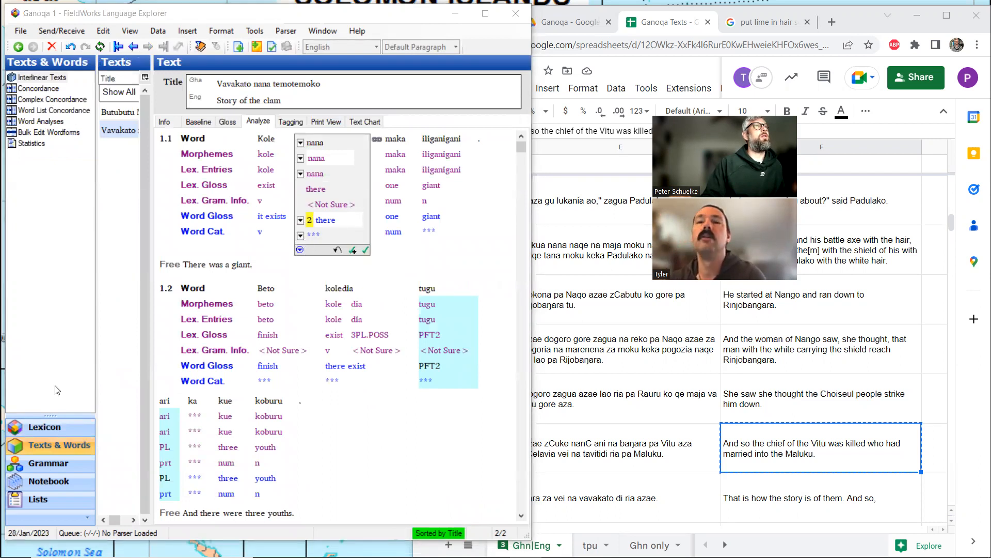
# Step: Review the lexicon entry "nana" and check the available word glosses for "nana" in line 1.1 of the clam story
pyautogui.click(36, 426)
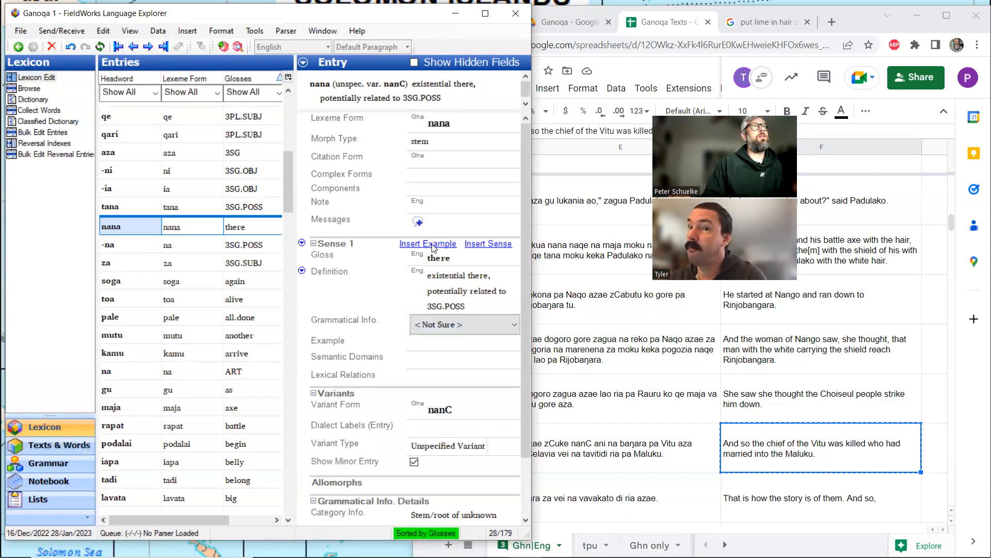
pyautogui.scroll(-3, 395, 256)
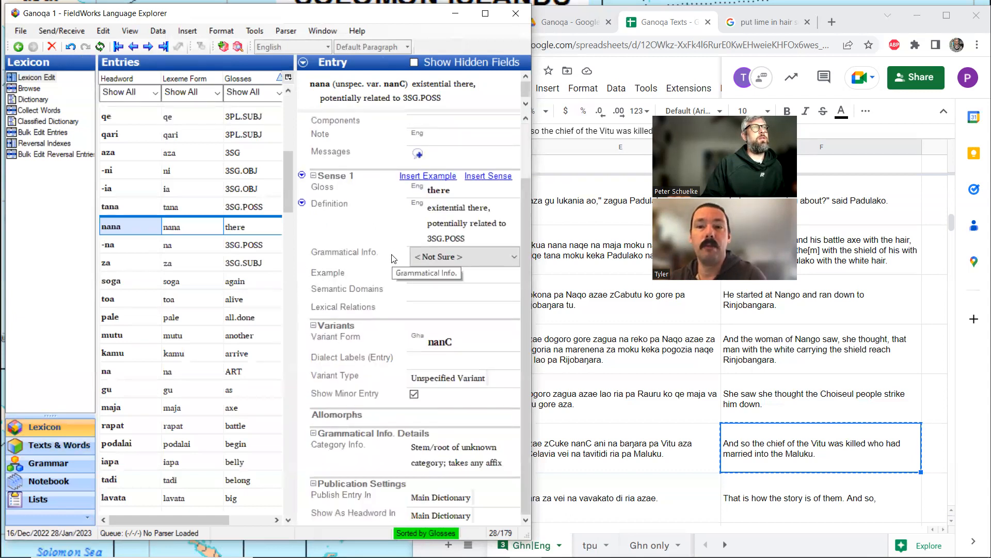
pyautogui.scroll(3, 394, 258)
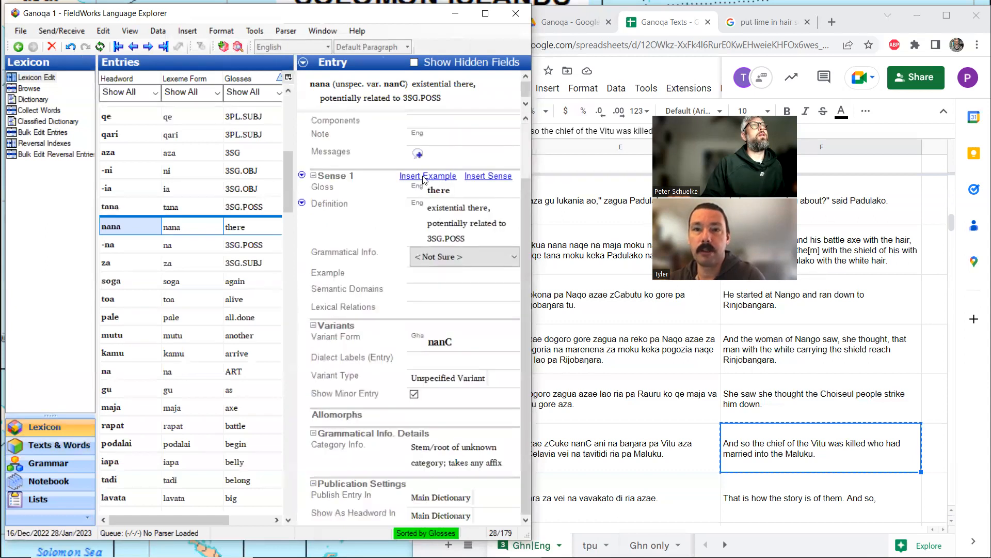
pyautogui.click(52, 445)
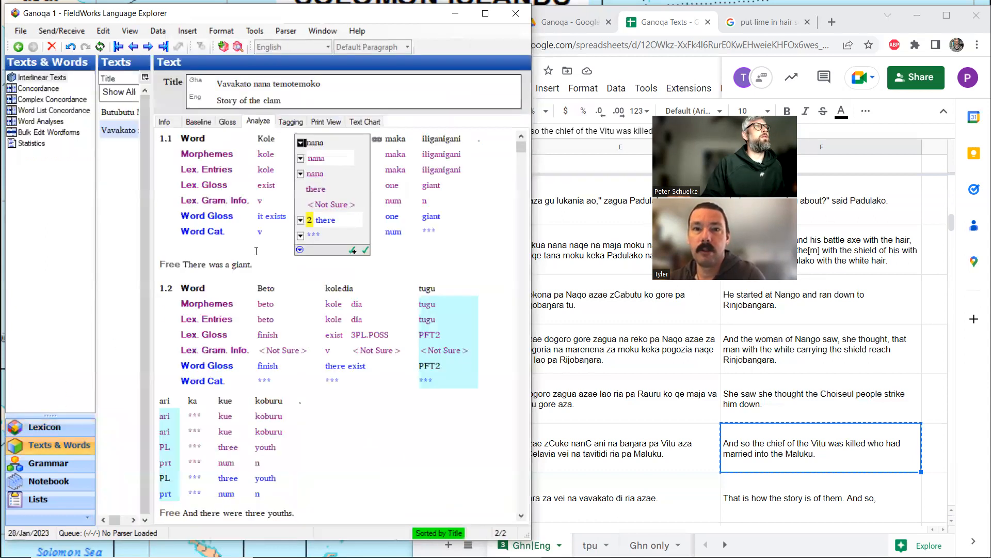
pyautogui.click(301, 221)
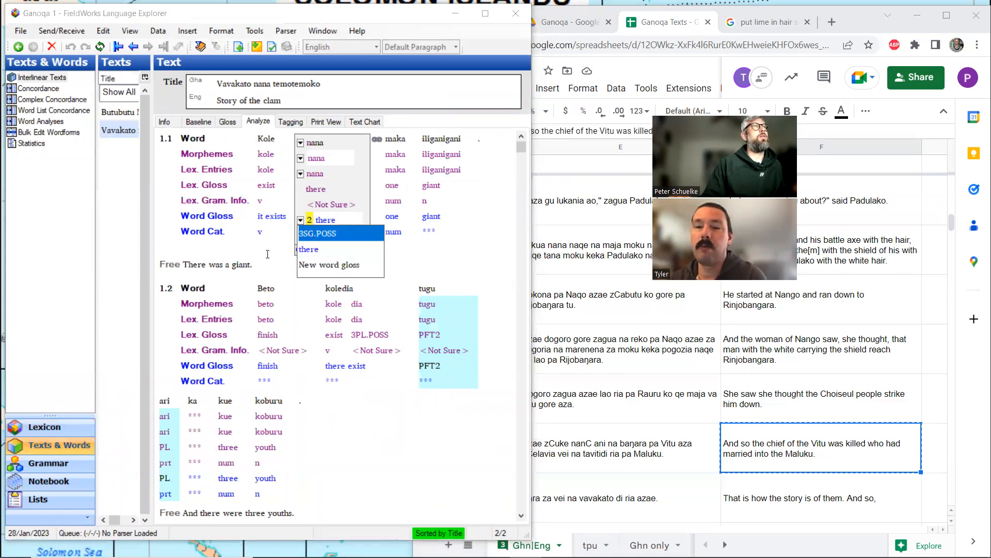
pyautogui.click(258, 267)
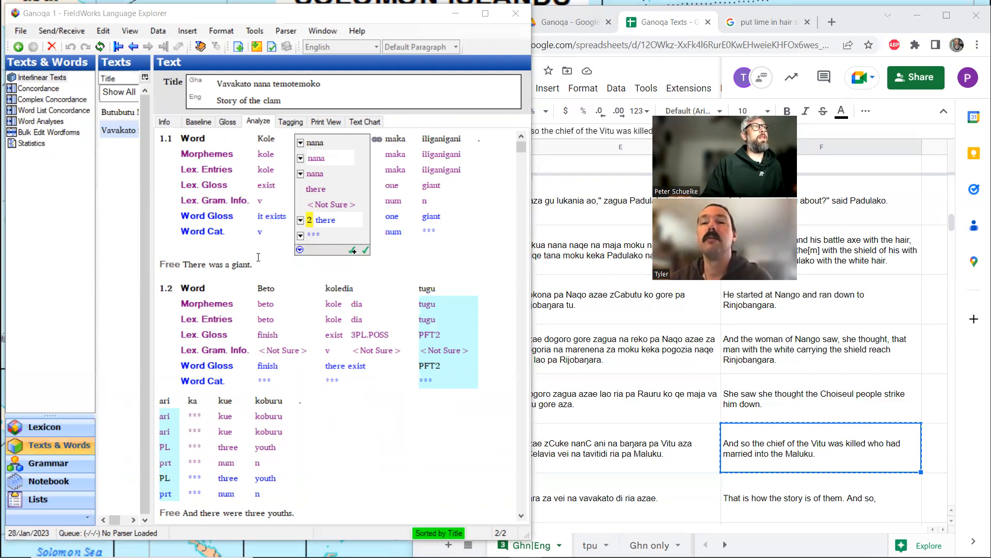
# Step: Return to the text "The Maluku Tribe" and find the wordform "nana" in the Word Analyses to open its analysis
pyautogui.click(124, 113)
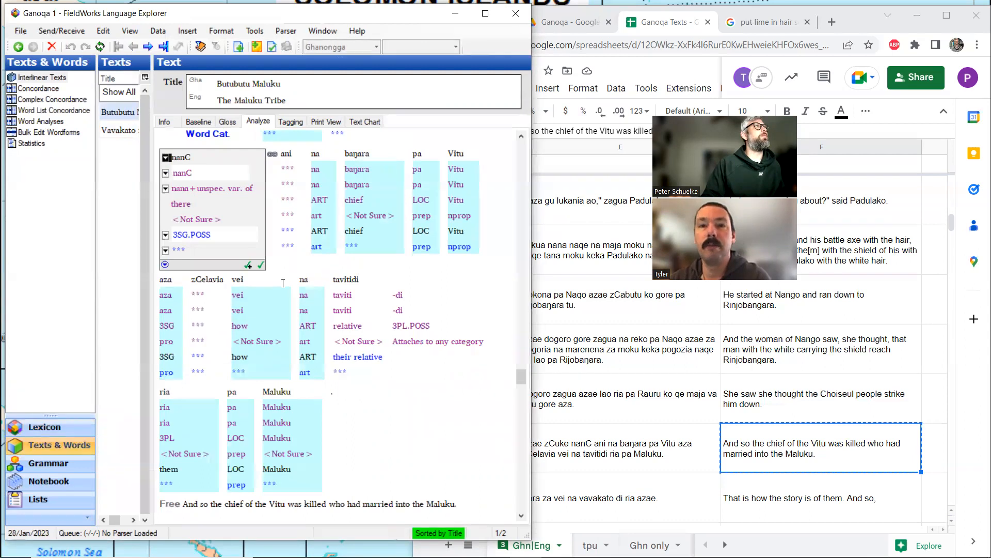
pyautogui.click(54, 123)
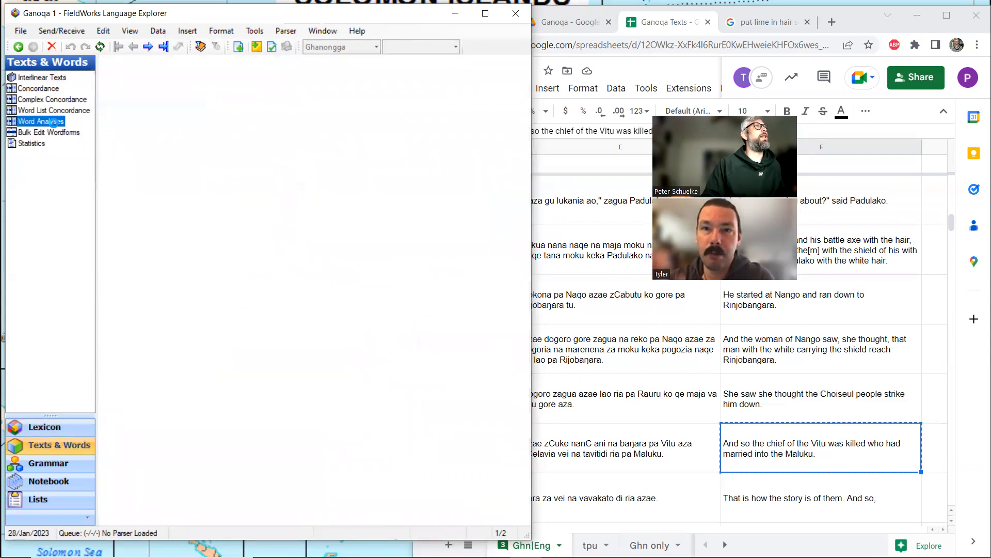
pyautogui.moveTo(215, 188); pyautogui.dragTo(283, 197)
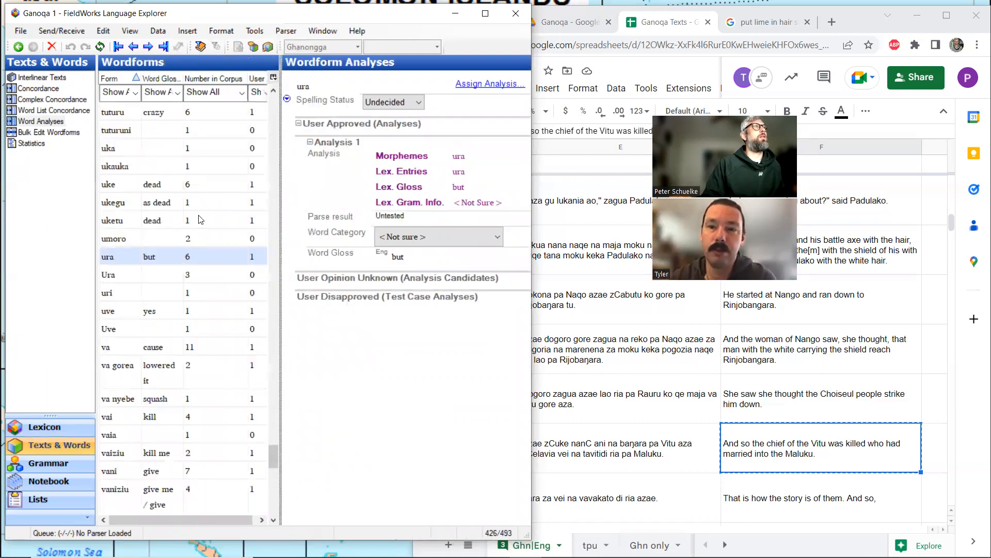
pyautogui.scroll(15, 153, 234)
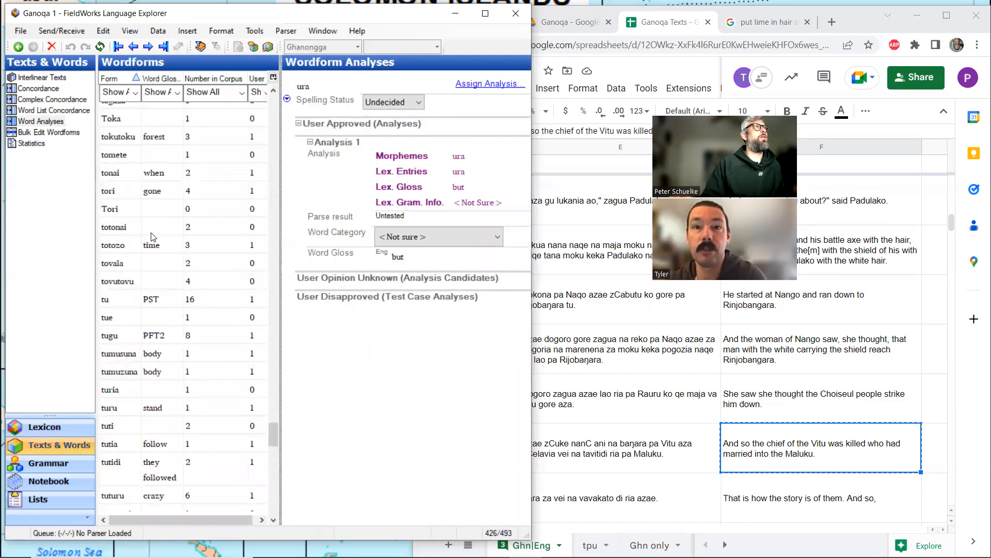
pyautogui.scroll(15, 151, 232)
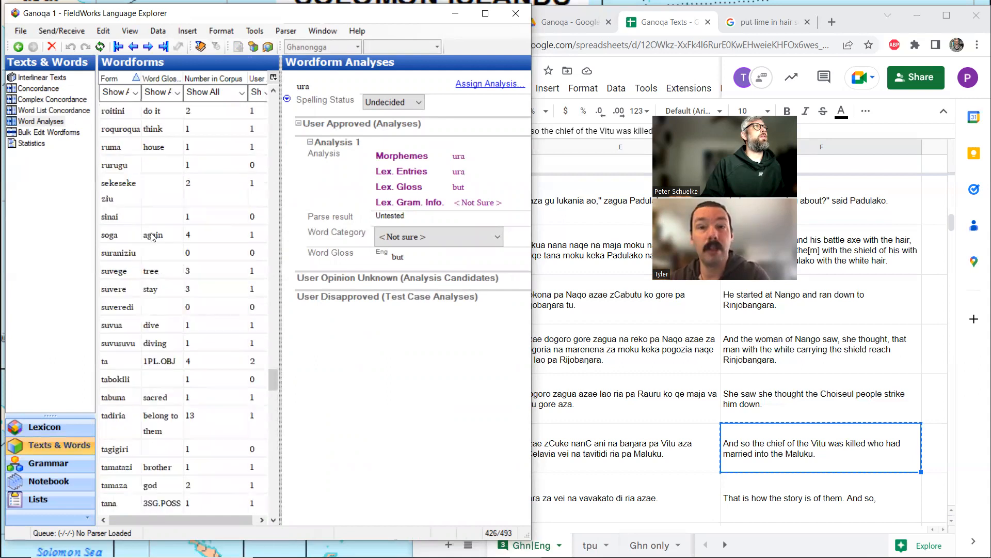
pyautogui.scroll(15, 153, 236)
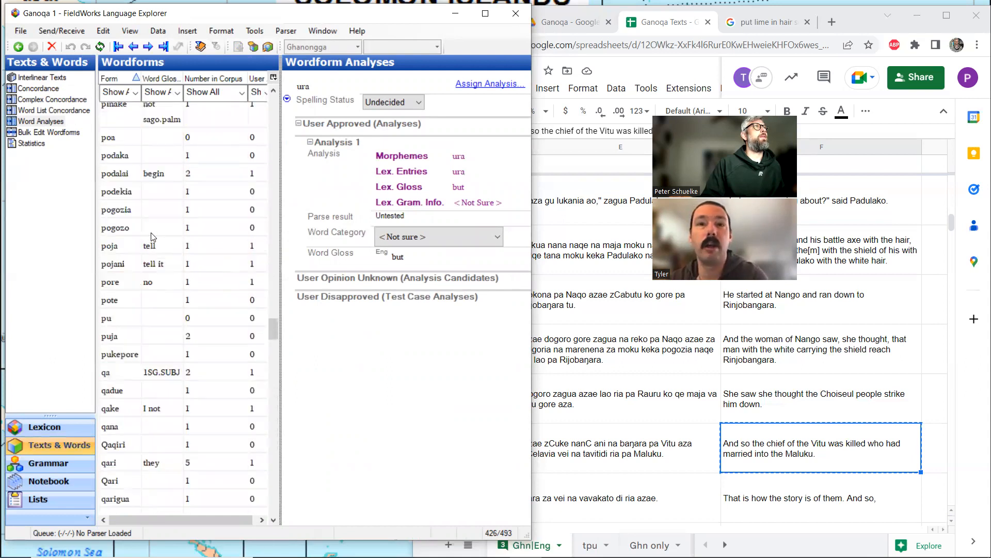
pyautogui.scroll(10, 152, 236)
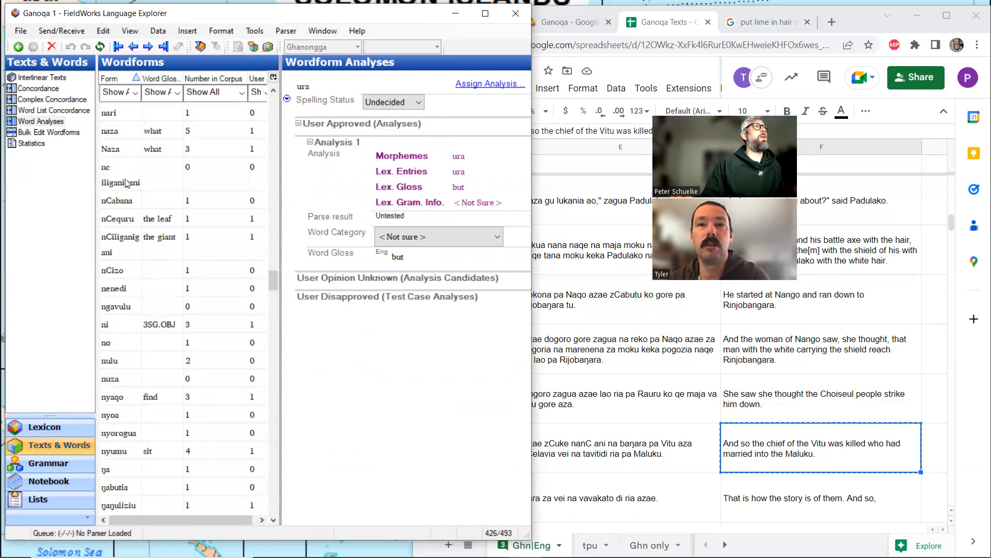
pyautogui.scroll(3, 125, 184)
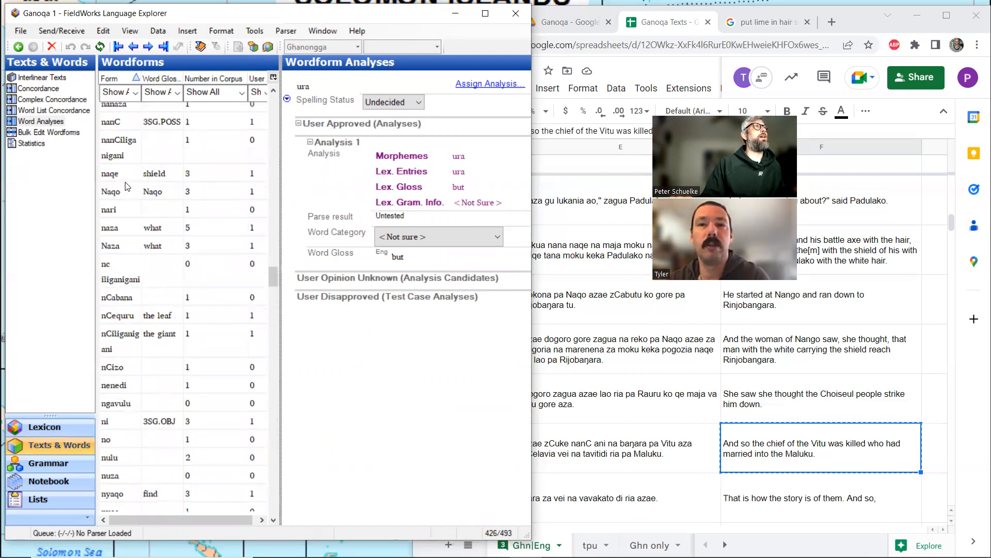
pyautogui.scroll(1, 124, 181)
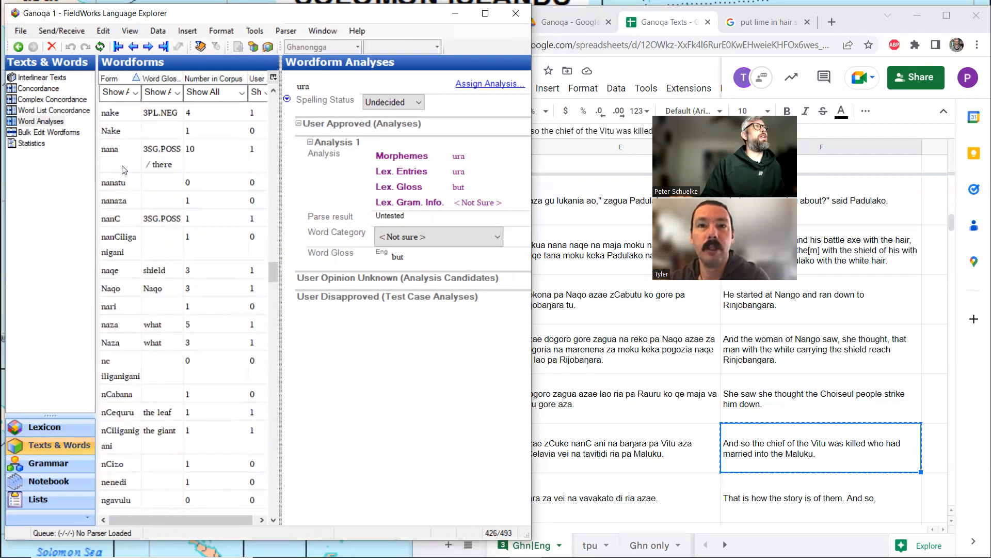
pyautogui.click(120, 165)
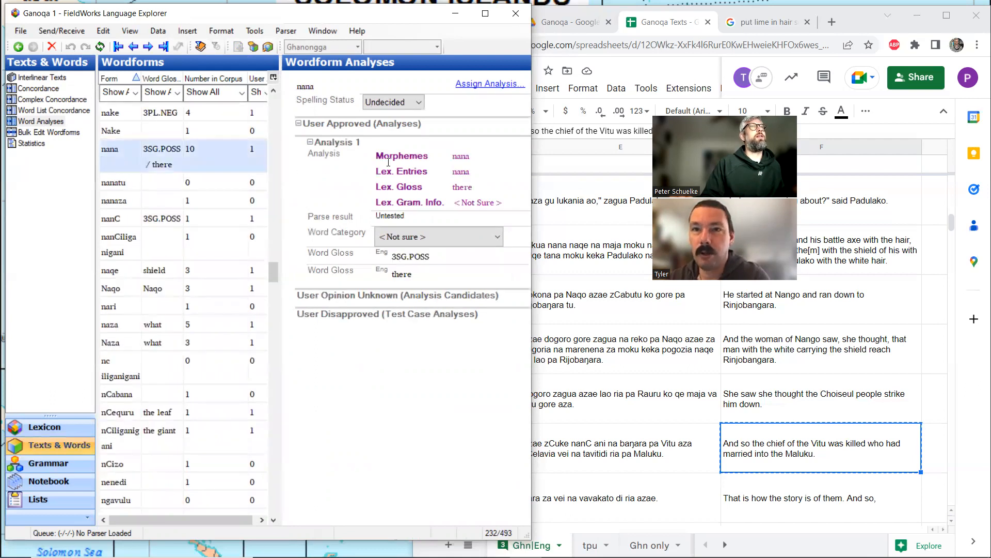
# Step: Delete the word gloss "3SG.POSS" from the approved analysis of the wordform "nana"
pyautogui.click(379, 255)
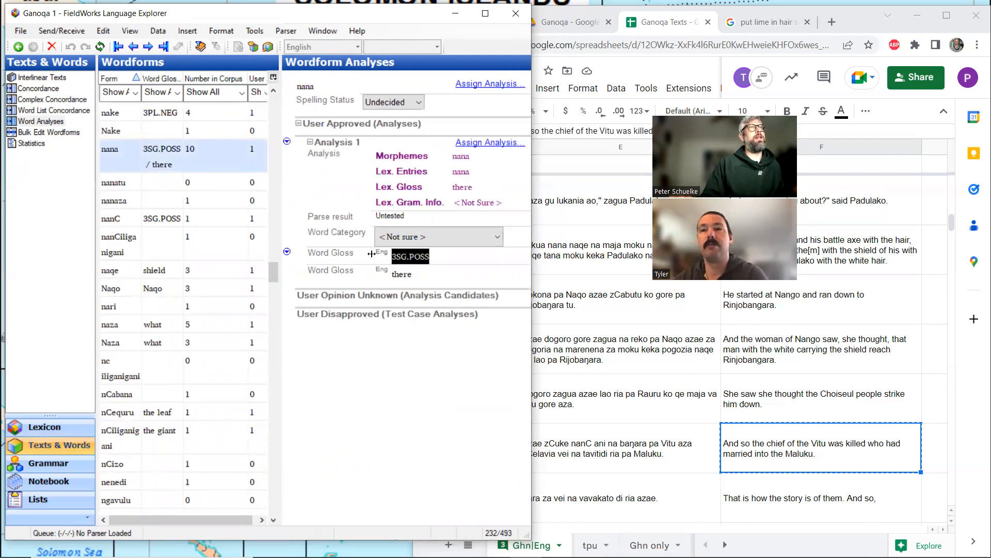
pyautogui.click(287, 253)
pyautogui.click(323, 304)
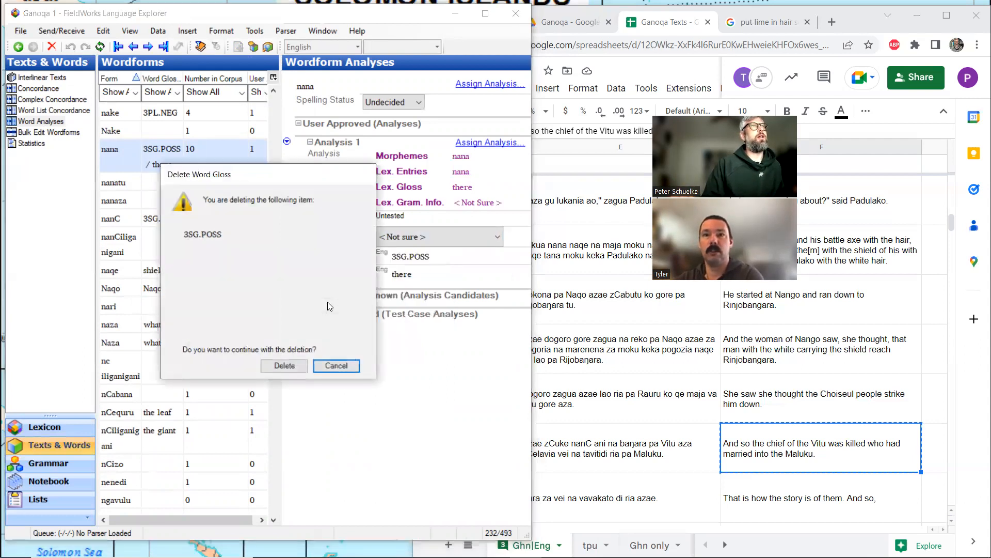
pyautogui.click(301, 368)
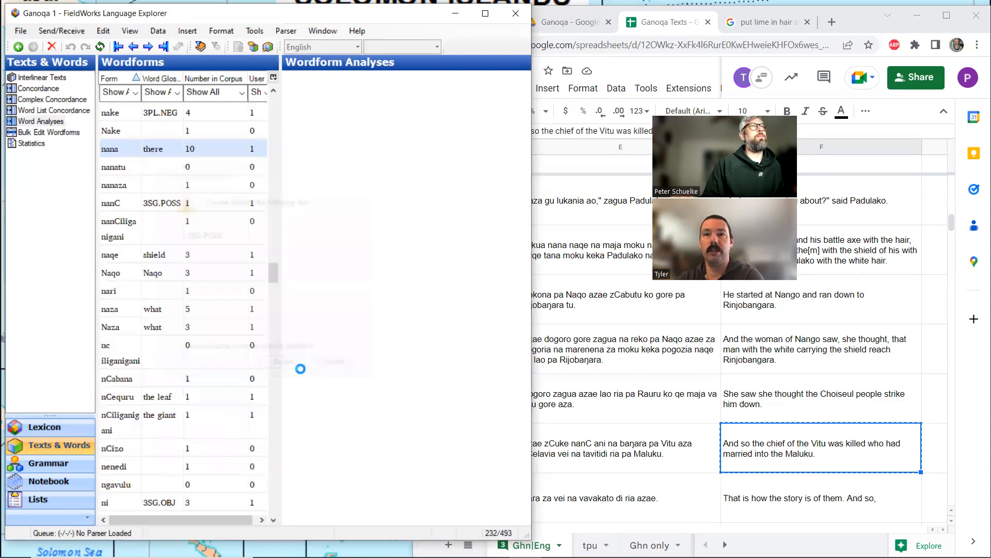
# Step: Go back to line 8.10 of "The Maluku Tribe" in the gloss view and check the word gloss of "nanC"
pyautogui.click(31, 76)
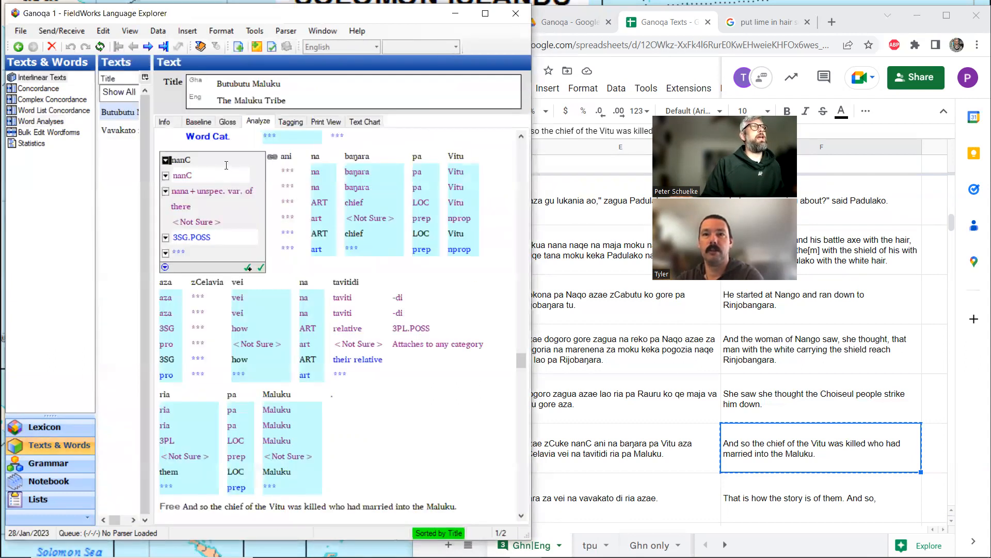
pyautogui.click(229, 122)
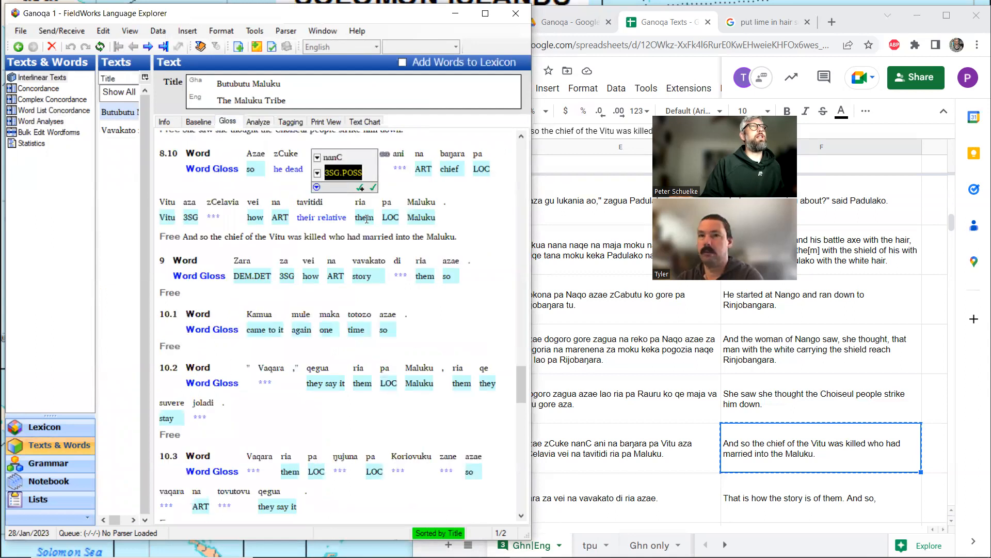
pyautogui.click(458, 236)
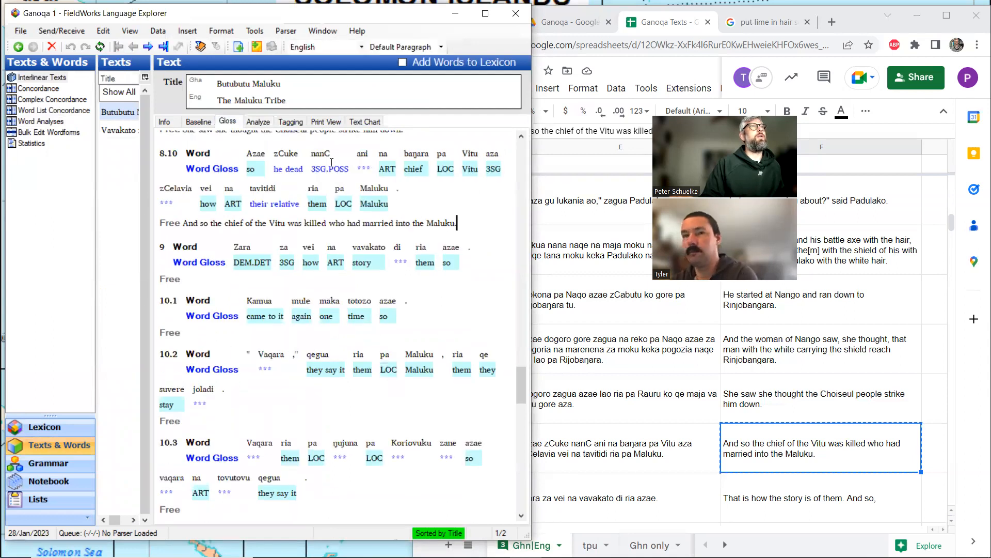
pyautogui.click(332, 164)
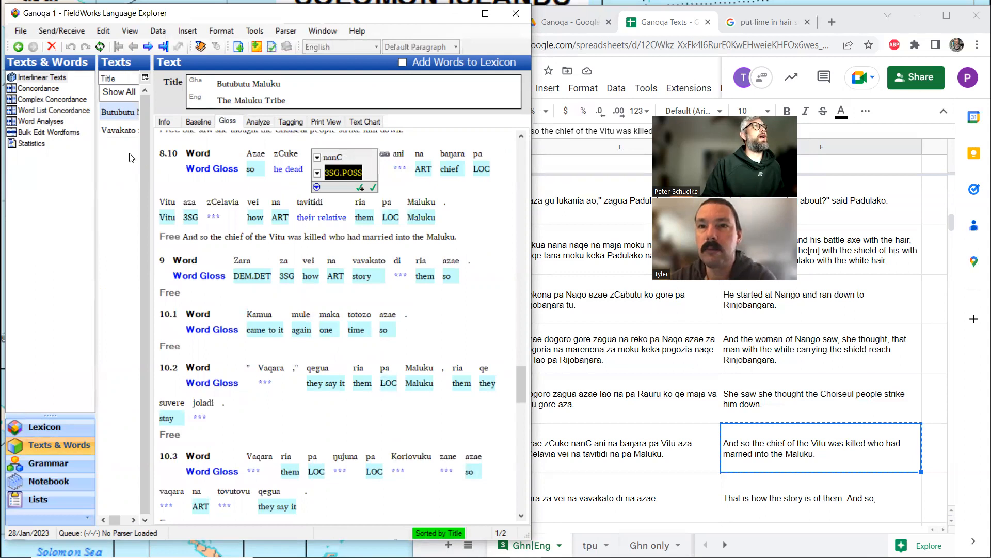
# Step: Set the word gloss of the wordform "nanC" to "there" in the Word Analyses and return to it in line 8.10
pyautogui.click(43, 122)
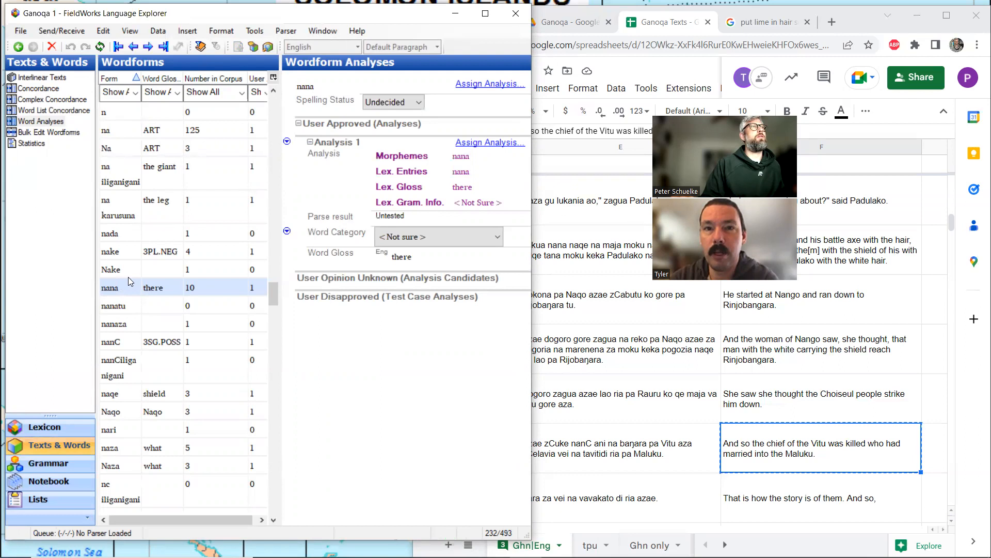
pyautogui.click(122, 341)
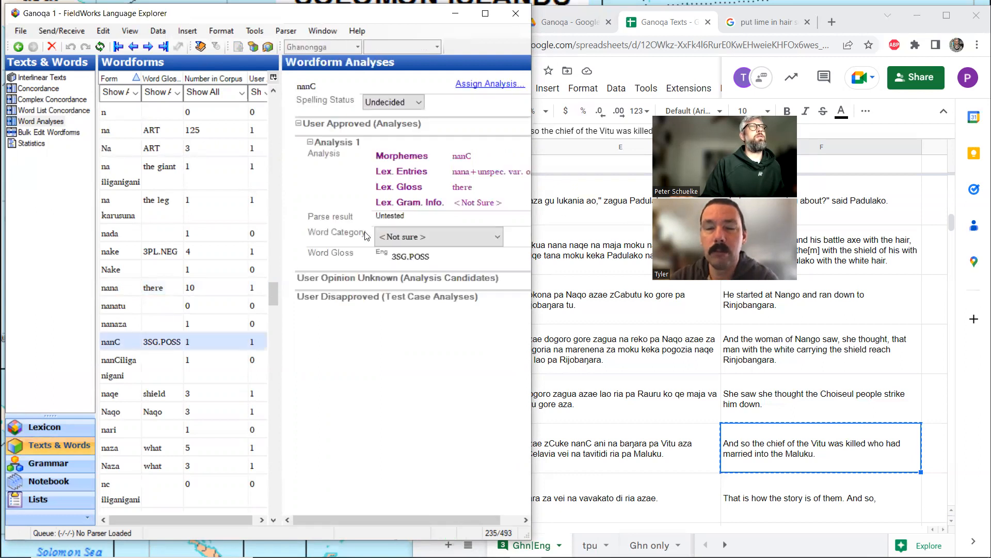
pyautogui.click(432, 256)
pyautogui.tripleClick(399, 257)
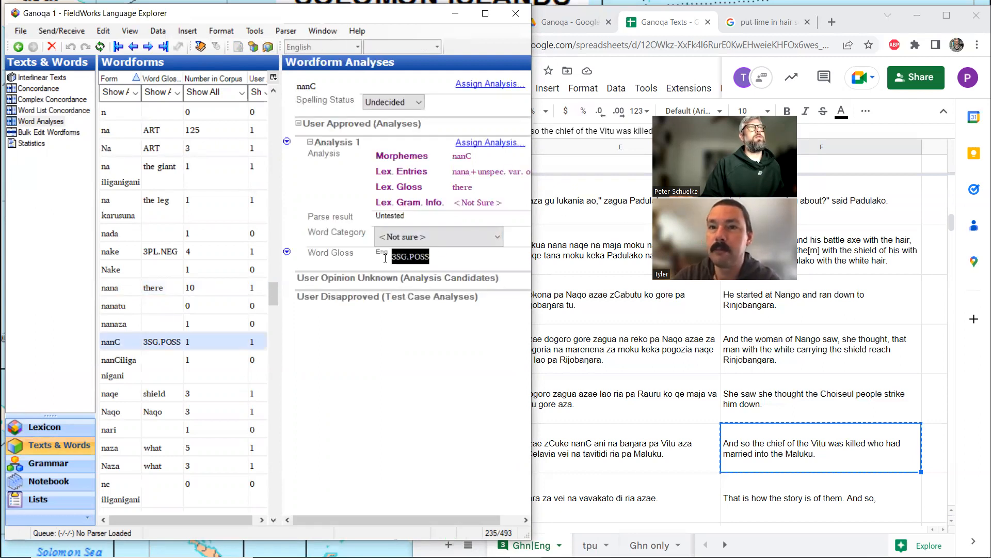
pyautogui.write('there')
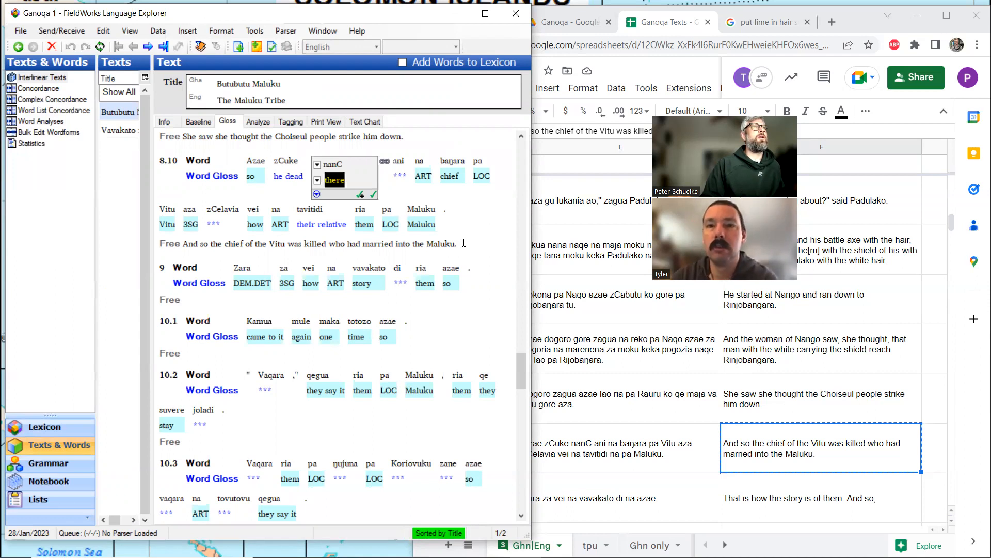
pyautogui.click(369, 196)
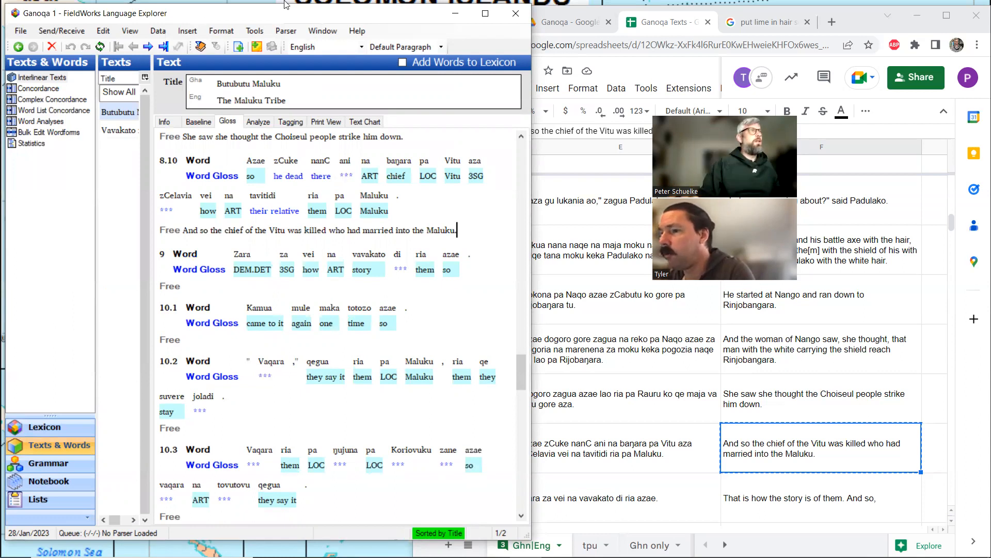
# Step: Analyze "zCelavia" in line 8.10 by splitting it into the morphemes "zC", "elav" and "-ia"
pyautogui.click(256, 123)
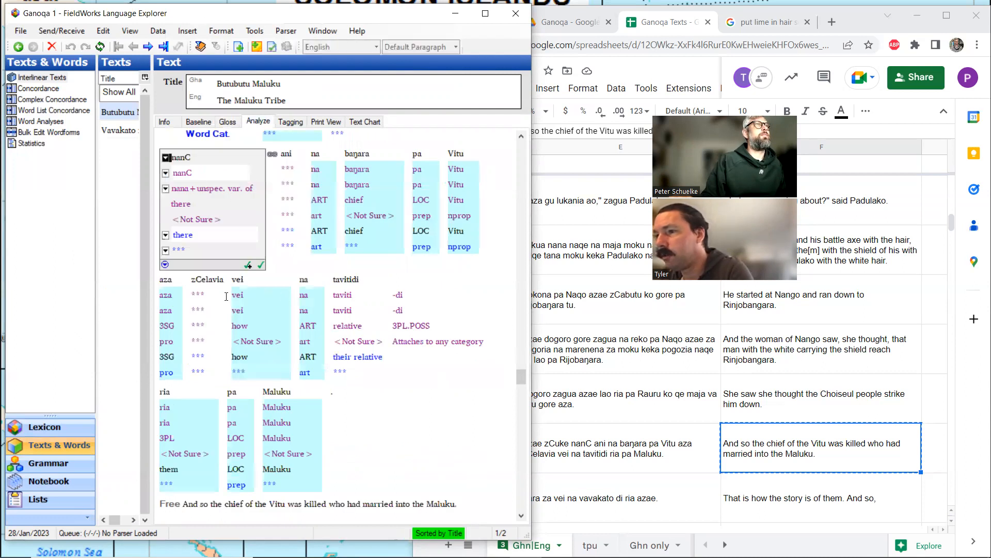
pyautogui.click(203, 281)
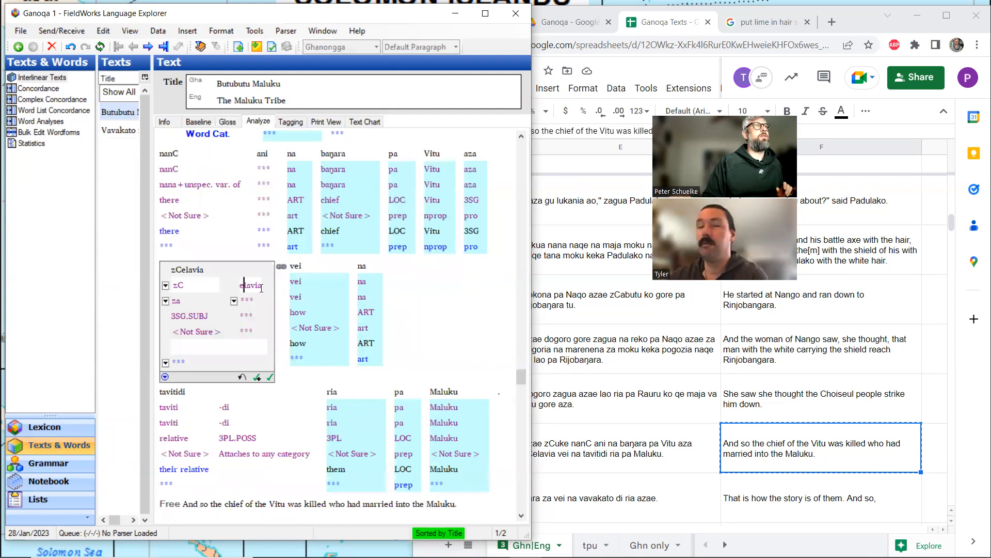
pyautogui.click(244, 285)
pyautogui.press('BackSpace')
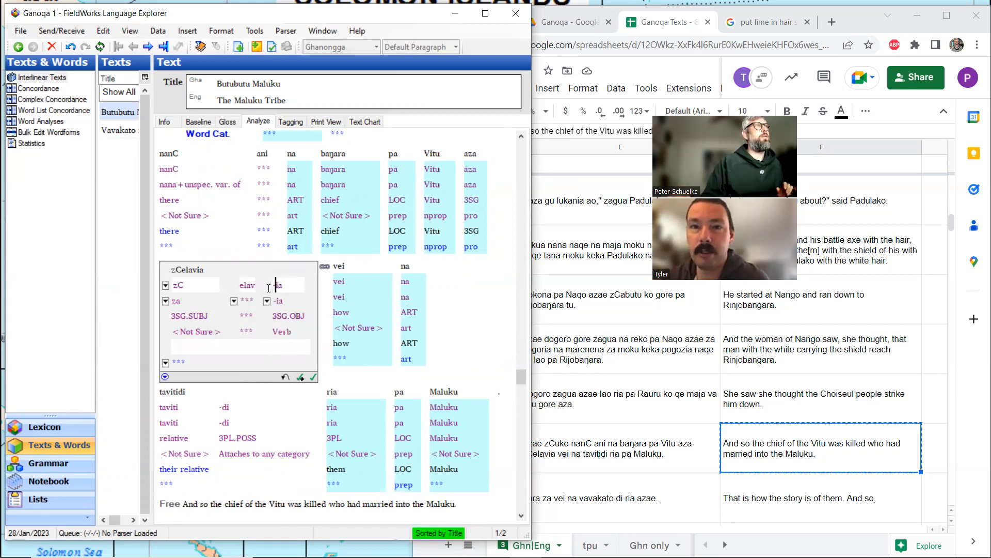
# Step: Add "elav" as an allomorph of the lexical entry "elava" (marry) in the analysis of "zCelavia"
pyautogui.click(234, 301)
pyautogui.click(233, 301)
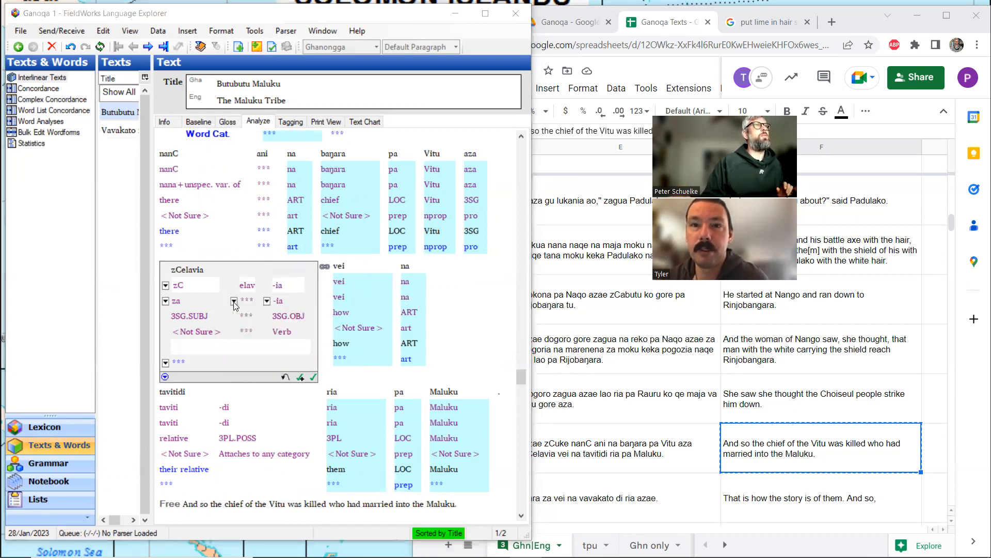
pyautogui.click(234, 302)
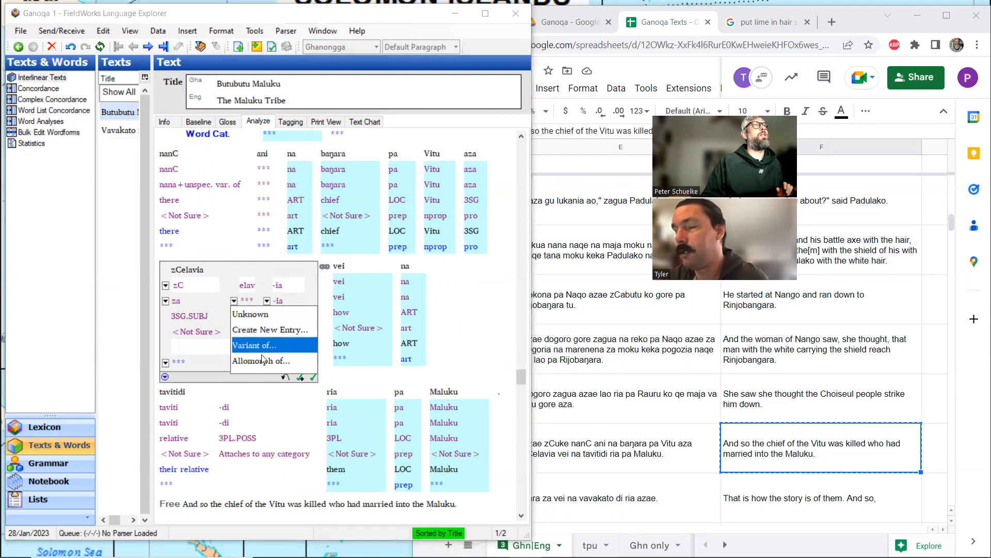
pyautogui.click(263, 360)
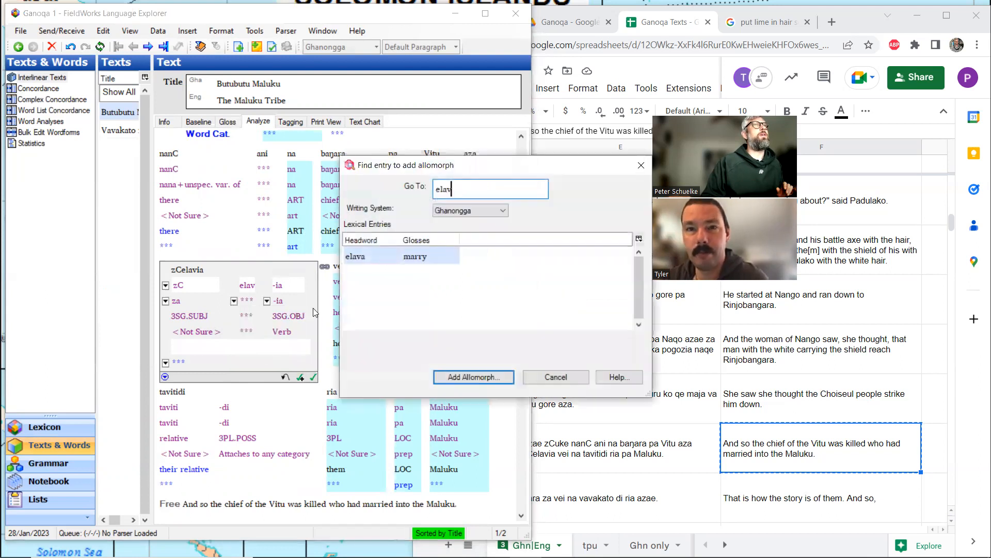
pyautogui.click(374, 261)
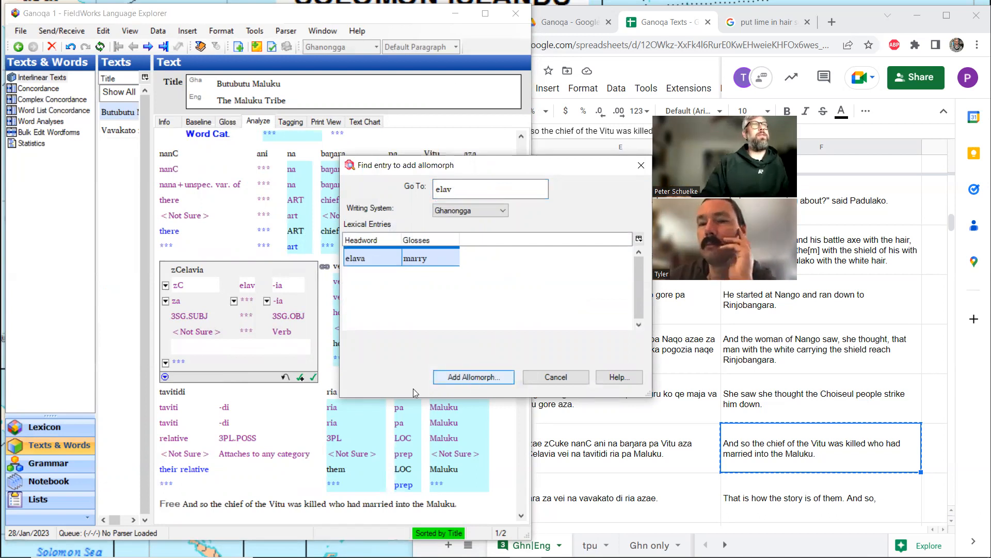
pyautogui.click(467, 376)
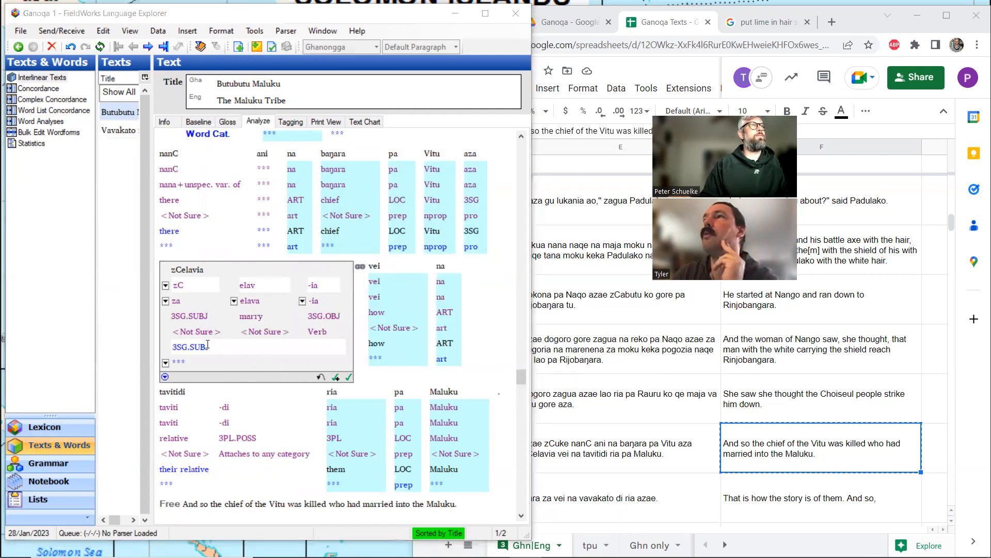
# Step: Set the word gloss of "zCelavia" to "he marry it" and review line 8.10 in the gloss view
pyautogui.moveTo(220, 345); pyautogui.dragTo(171, 346)
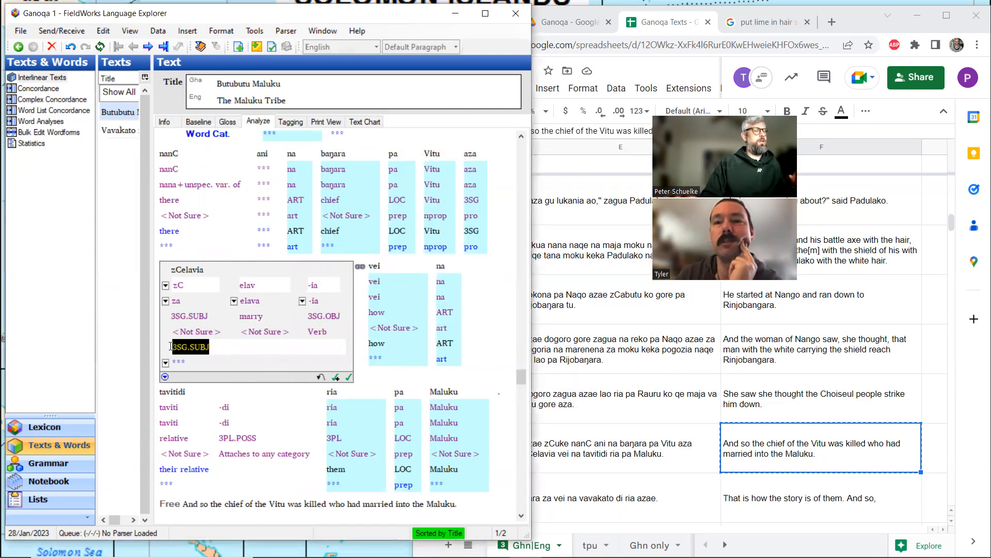
pyautogui.write('the marry it')
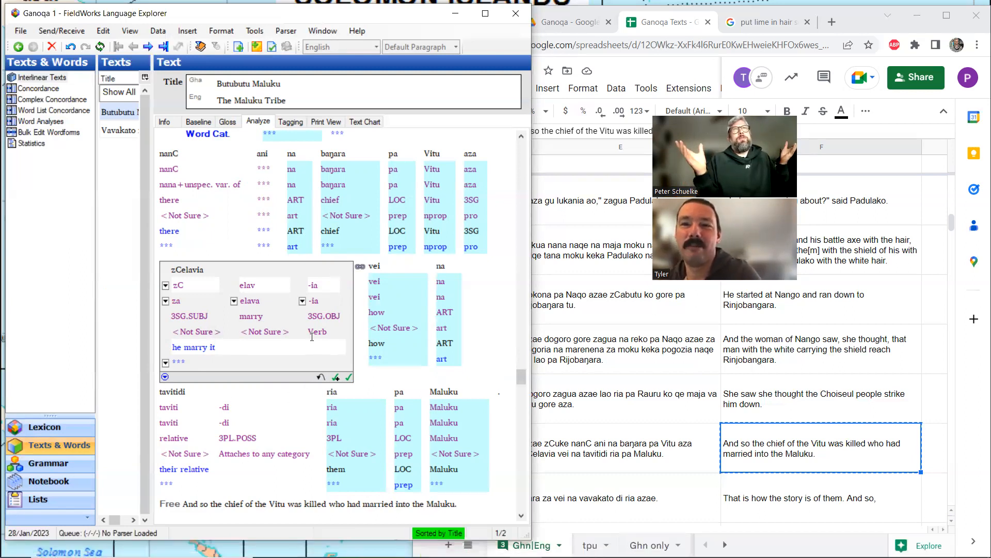
pyautogui.click(227, 123)
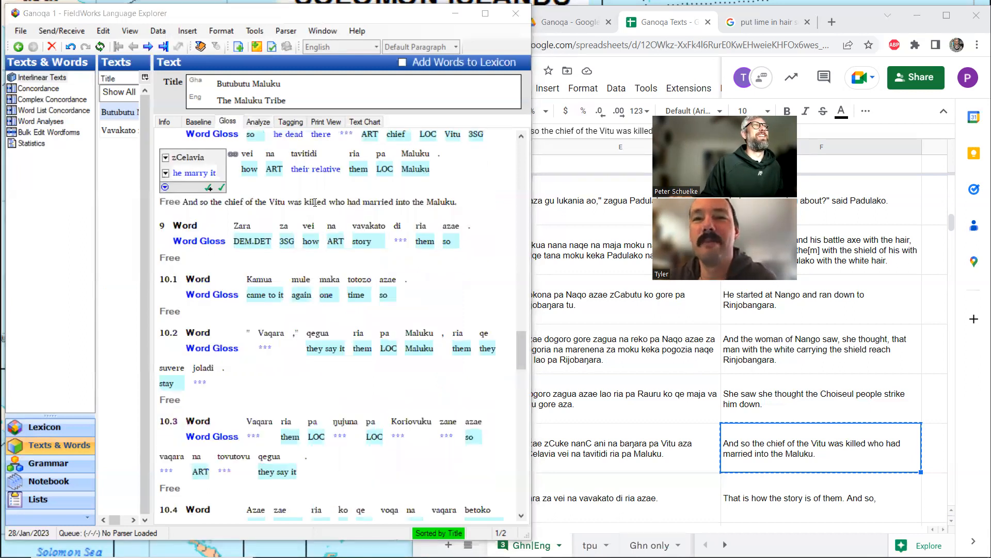
pyautogui.scroll(3, 315, 202)
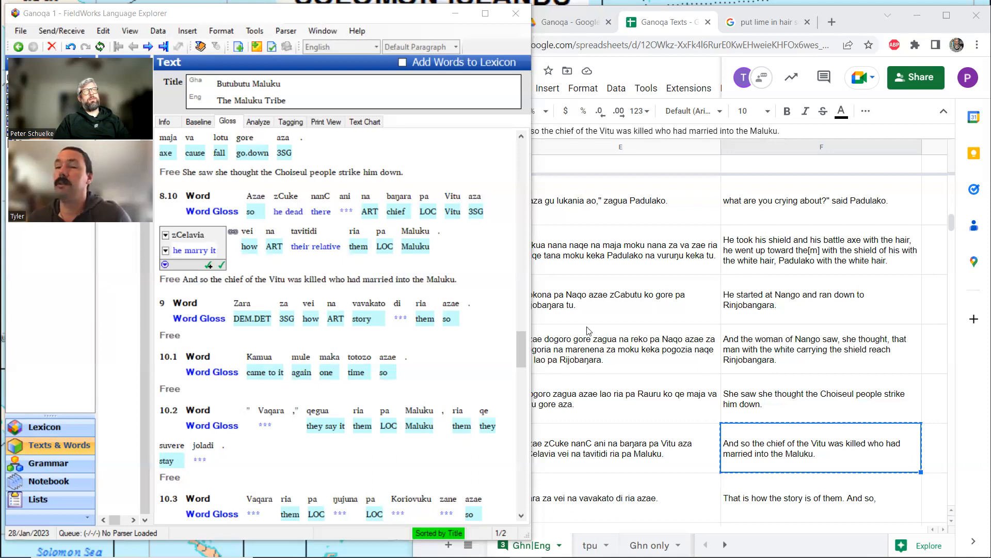
# Step: Copy the English translation "That is how the story is of them. And so," from the Ganoqa Texts spreadsheet into line 9's free translation
pyautogui.click(783, 493)
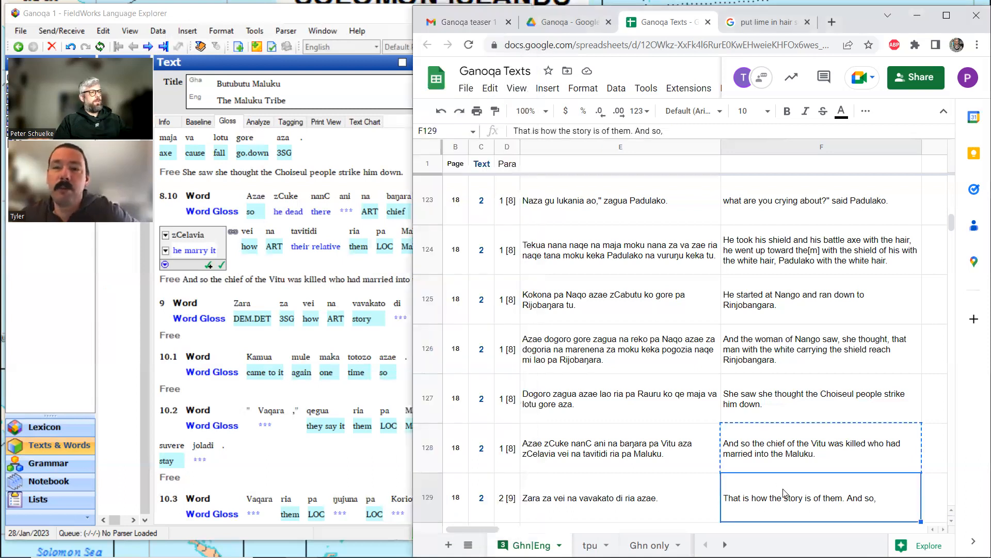
pyautogui.hotkey('ctrl', 'c')
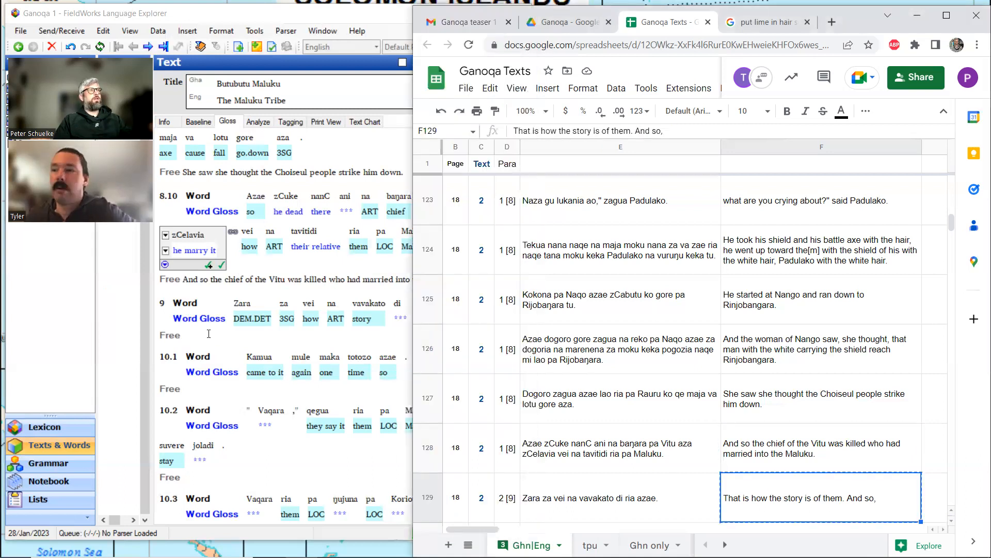
pyautogui.click(208, 333)
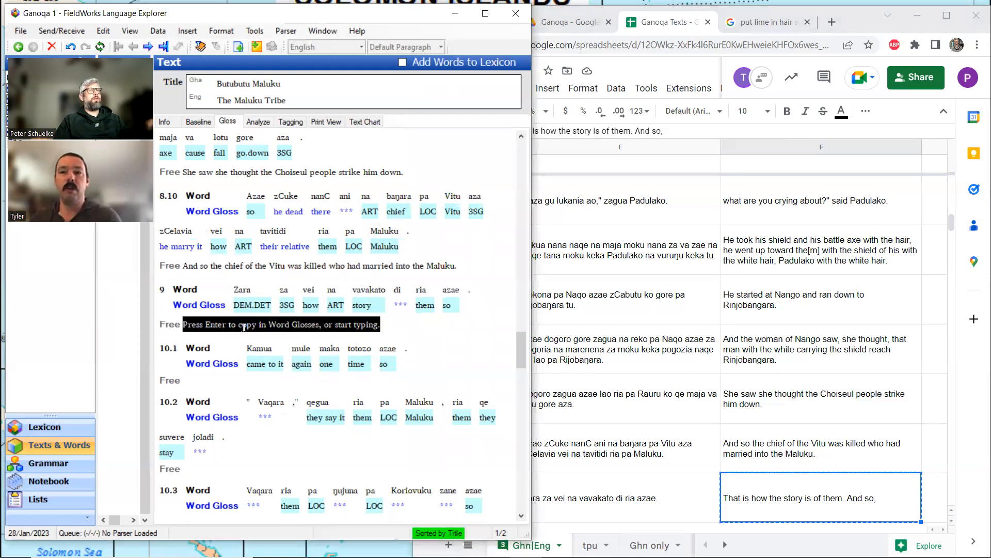
pyautogui.click(759, 494)
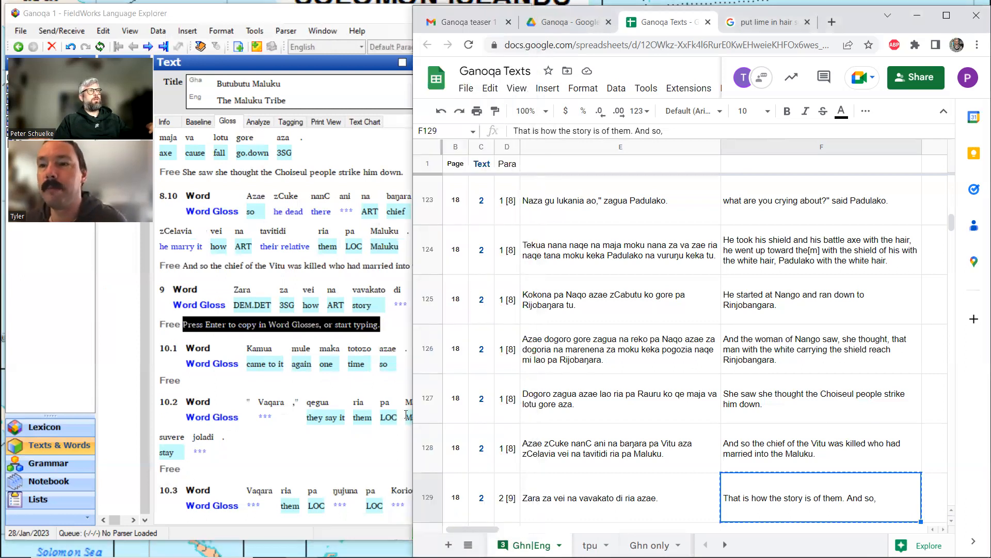
pyautogui.click(192, 325)
pyautogui.hotkey('ctrl', 'v')
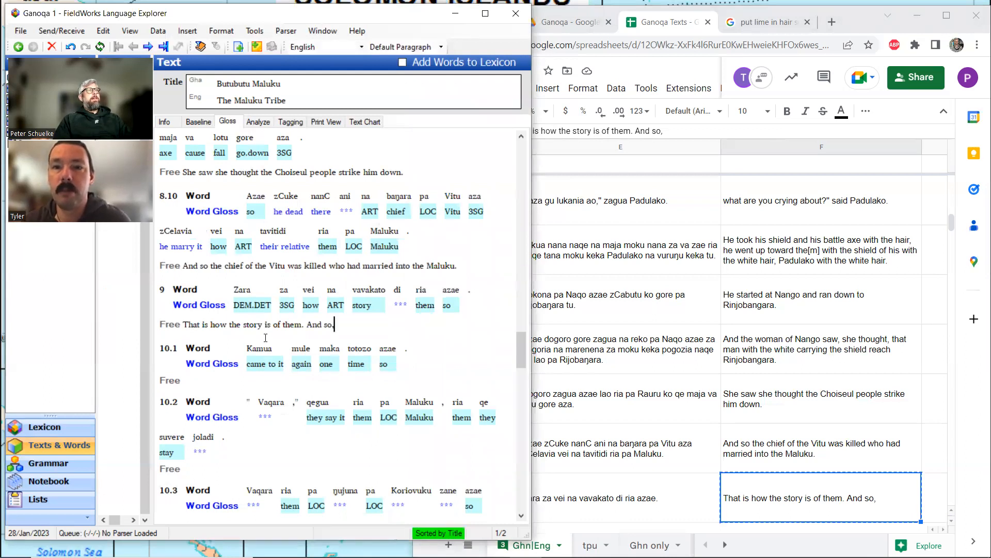
# Step: Analyze the word "di" in line 9 as the suffix "-di"
pyautogui.click(400, 304)
pyautogui.click(258, 122)
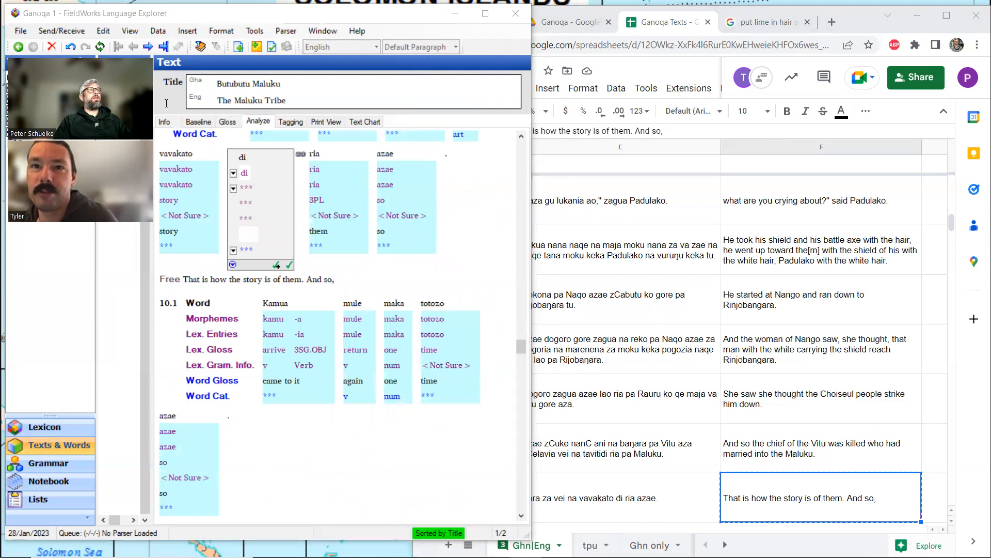
pyautogui.click(242, 174)
pyautogui.write('-')
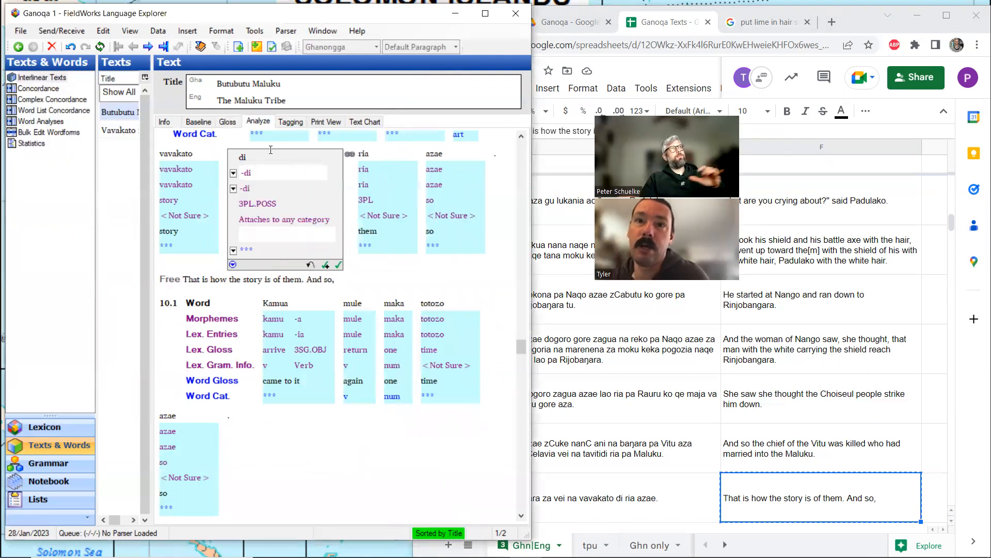
# Step: Join "vavakato" and "di" in line 9 into one phrase, with "-di" as the suffix morpheme
pyautogui.click(208, 192)
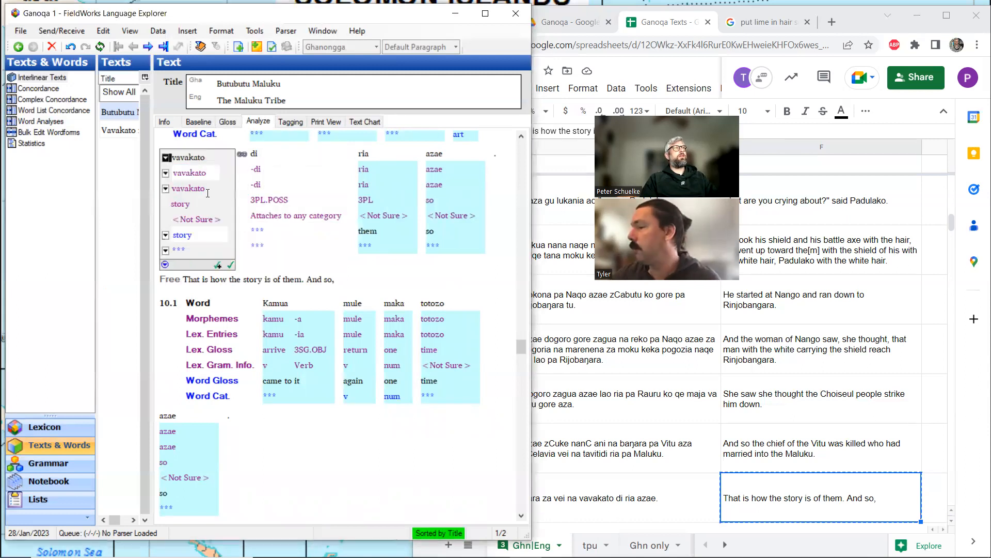
pyautogui.click(242, 154)
pyautogui.click(207, 174)
pyautogui.write('-')
pyautogui.press('Return')
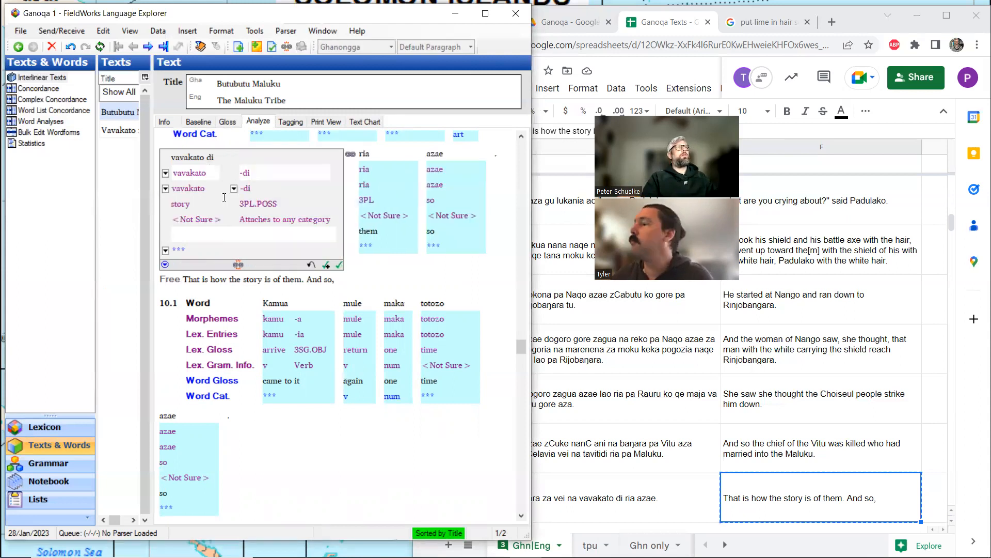
# Step: Set the word gloss of the phrase "vavakato di" to "their story" and review line 9 in the gloss view
pyautogui.click(196, 235)
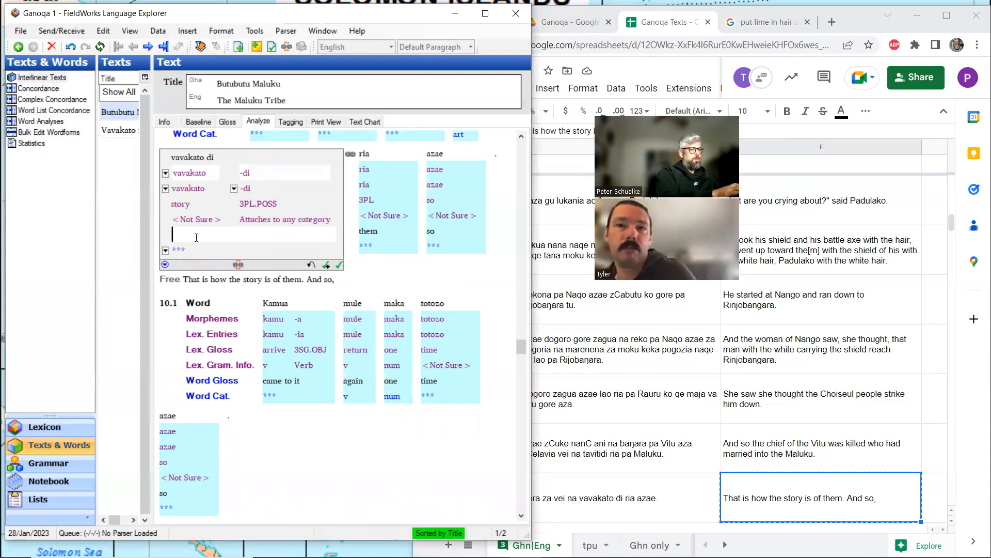
pyautogui.write('their story')
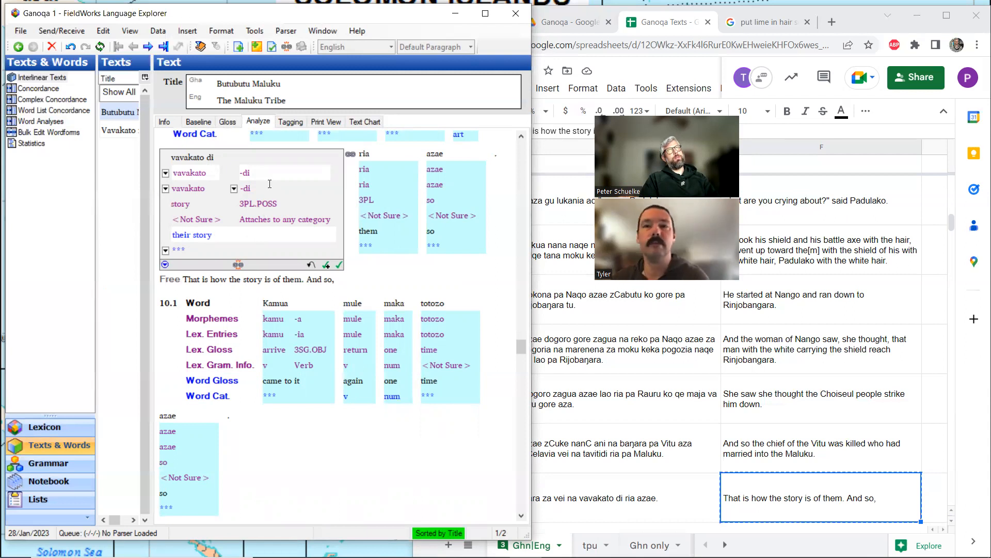
pyautogui.click(228, 124)
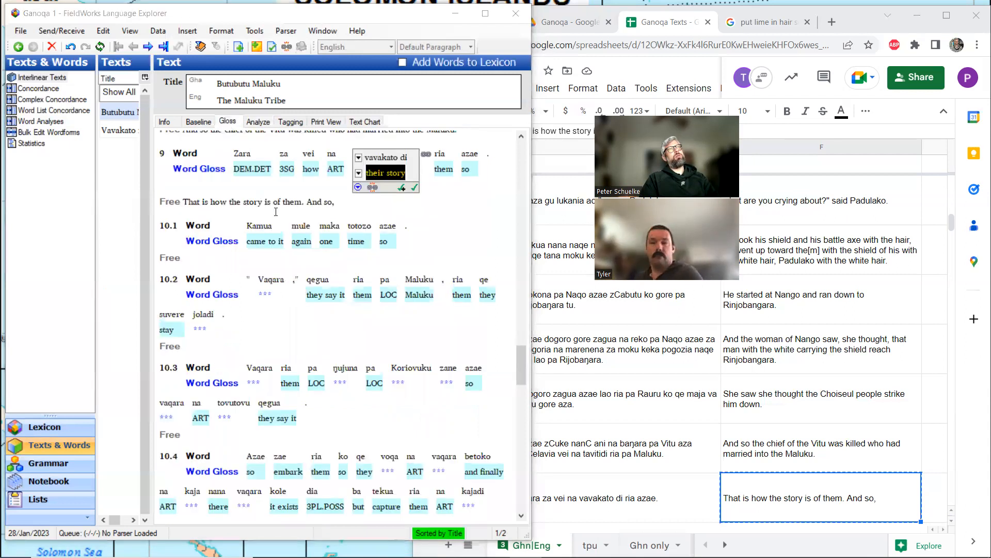
pyautogui.scroll(3, 297, 223)
pyautogui.click(331, 277)
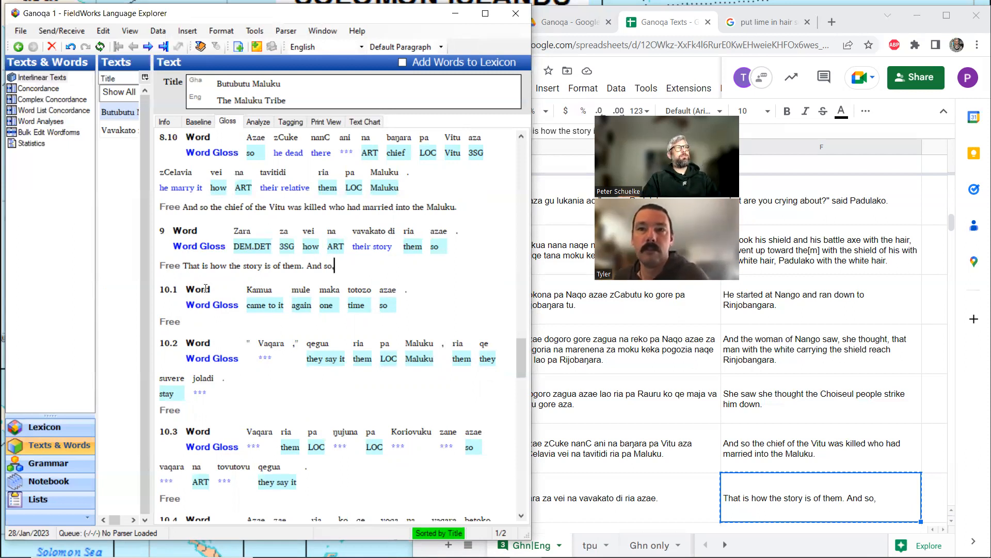
# Step: Copy the translation "Another time came |" from the Ganoqa Texts spreadsheet into the free translation of line 10.1
pyautogui.click(201, 322)
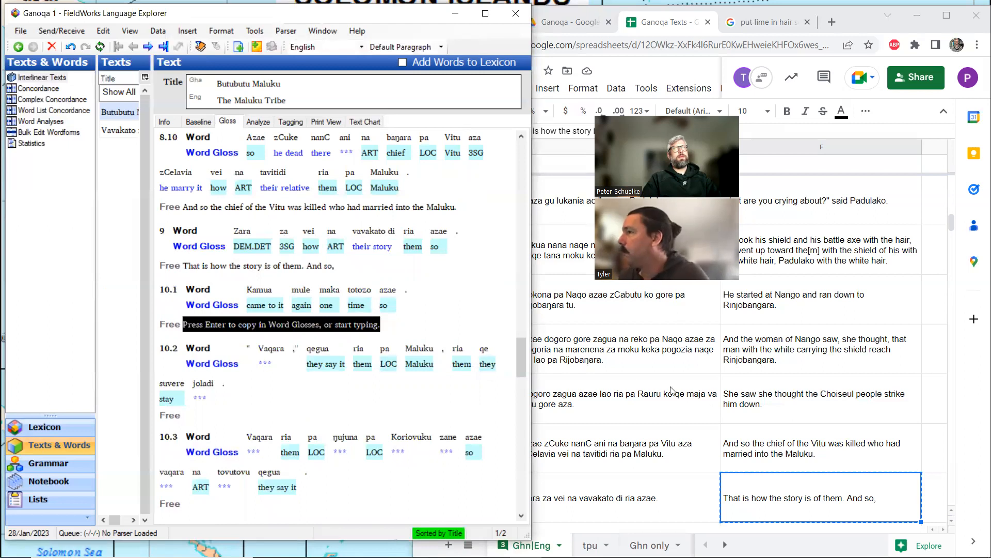
pyautogui.scroll(-2, 779, 445)
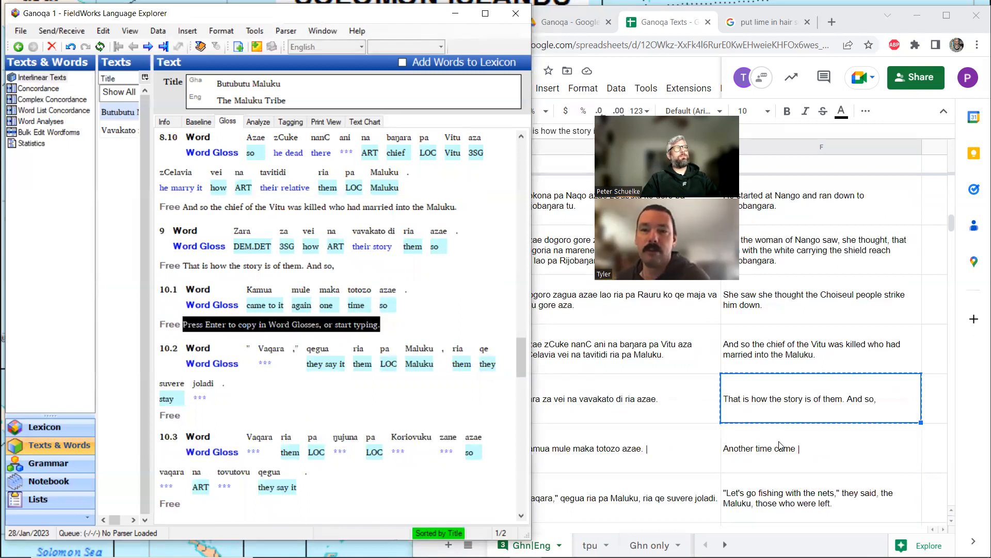
pyautogui.click(780, 450)
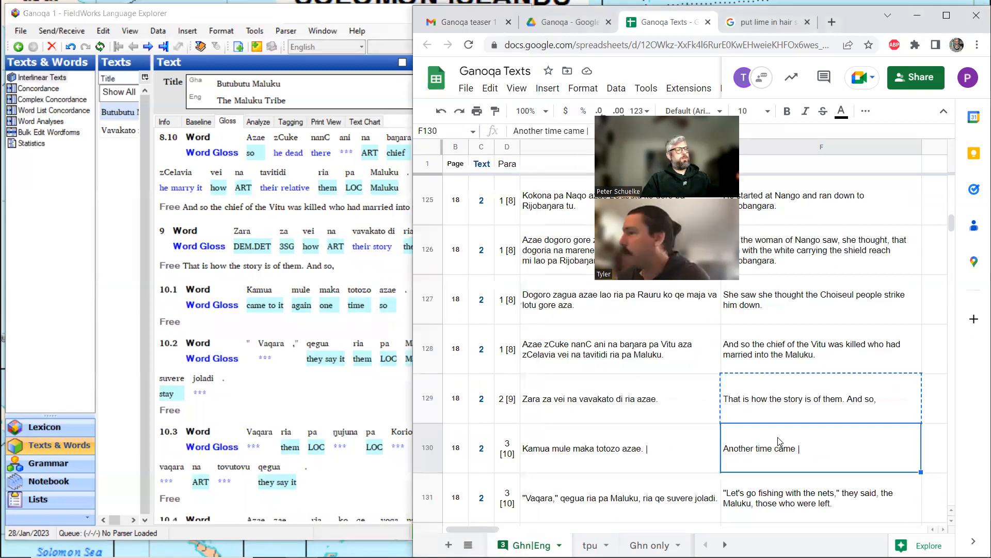
pyautogui.click(213, 325)
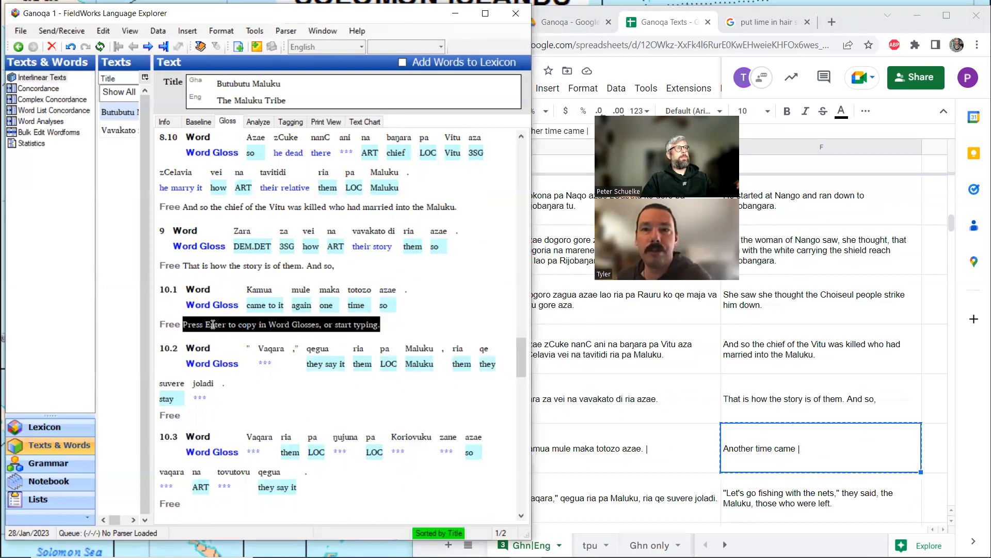
pyautogui.hotkey('ctrl', 'v')
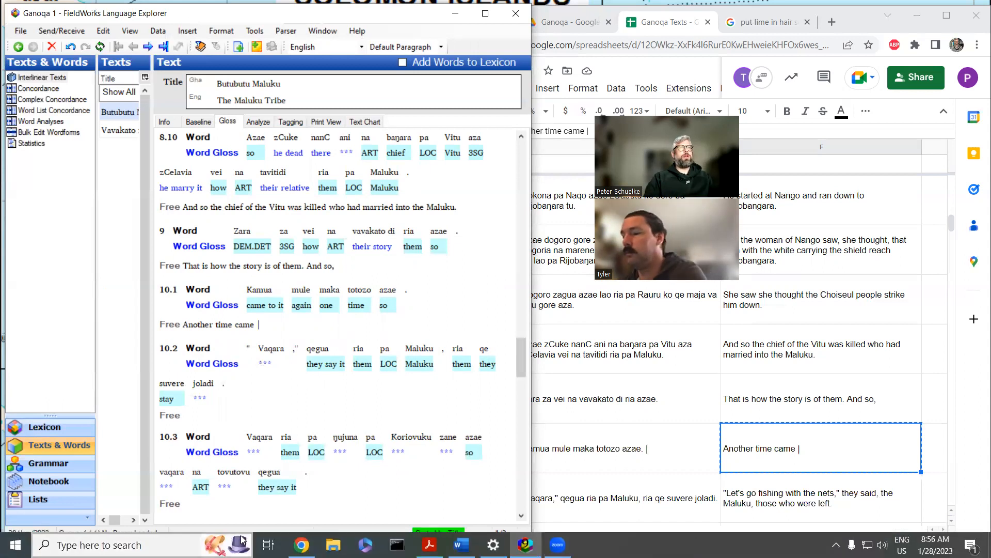
# Step: Switch to the dictionary rovdic.pdf in Adobe Acrobat Reader and check the matches for "kobo"
pyautogui.click(429, 545)
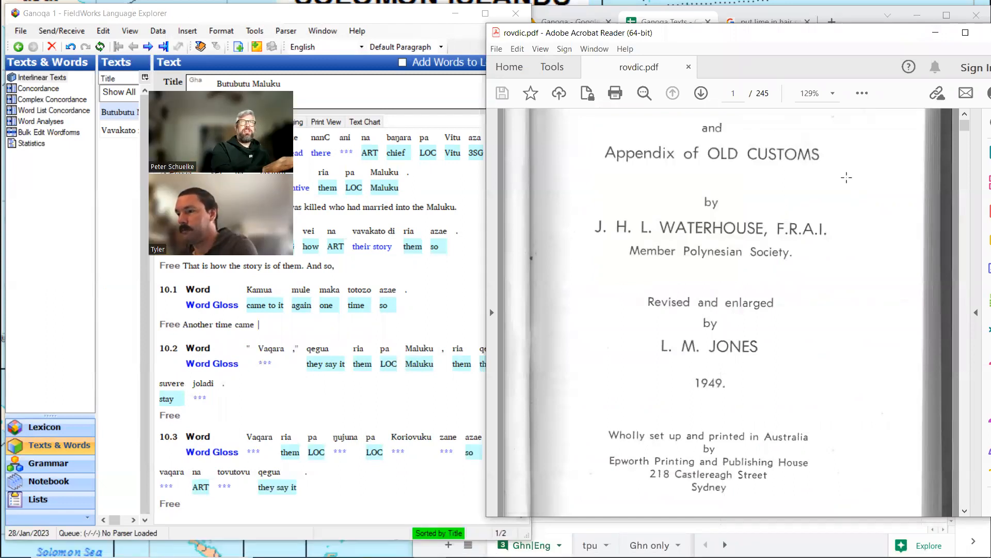
pyautogui.hotkey('ctrl', 'f')
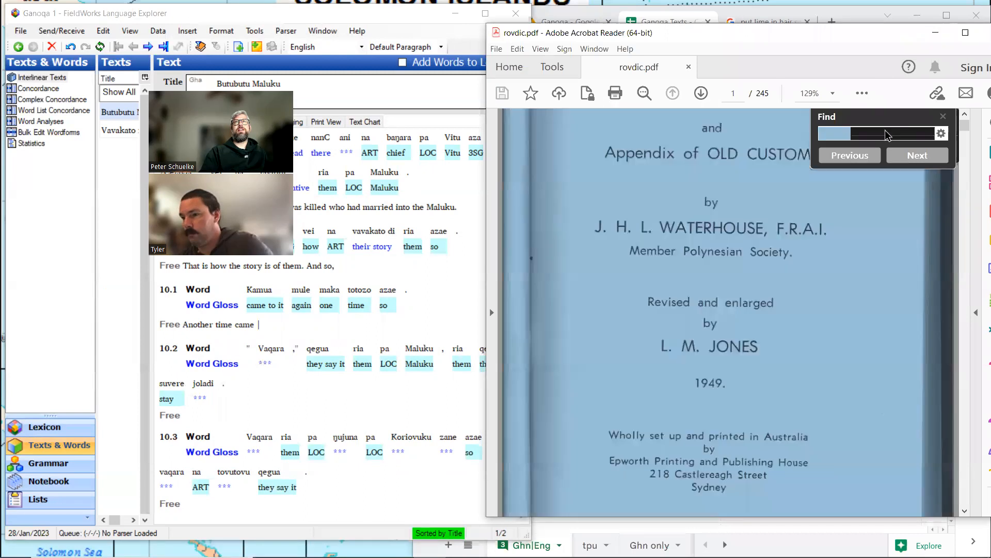
pyautogui.write('kobo')
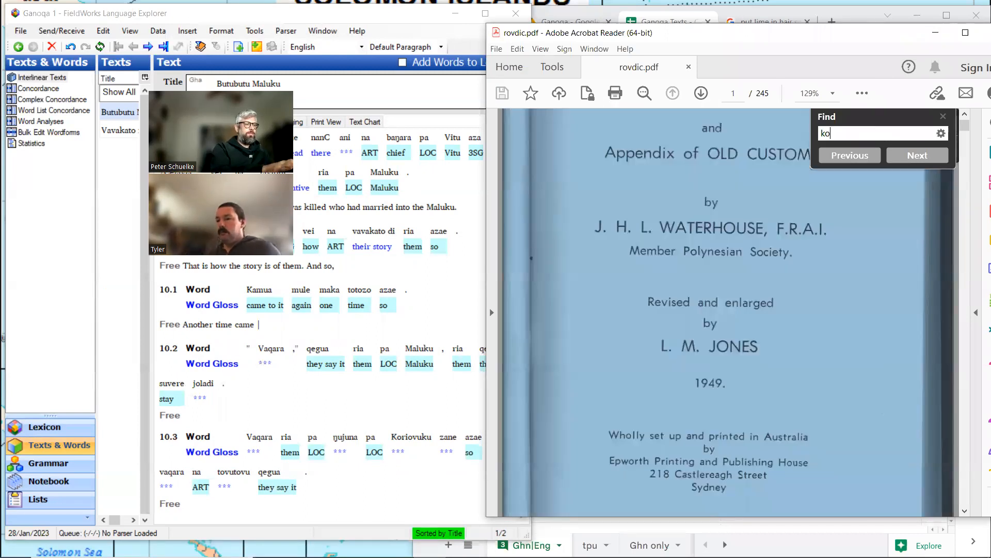
pyautogui.click(935, 158)
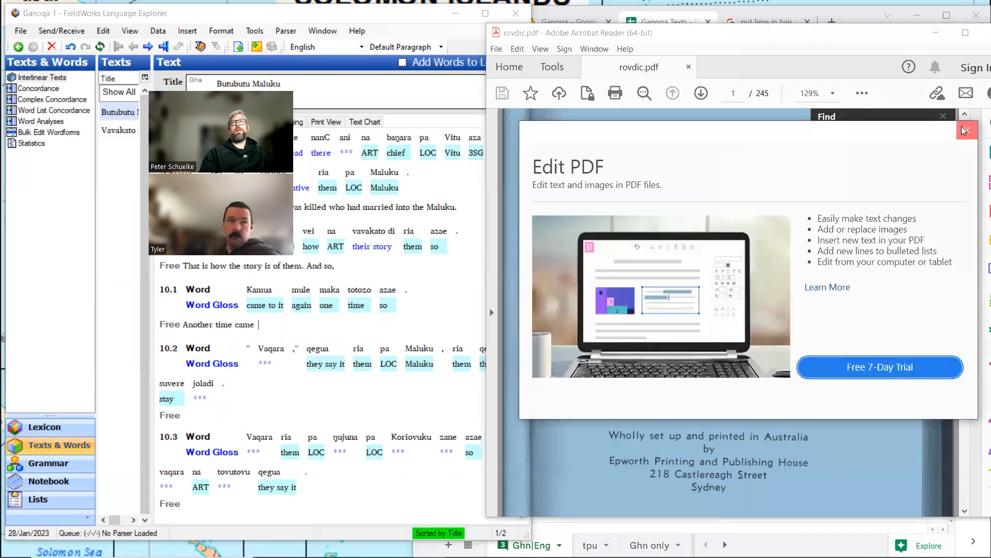
pyautogui.click(963, 130)
pyautogui.click(918, 160)
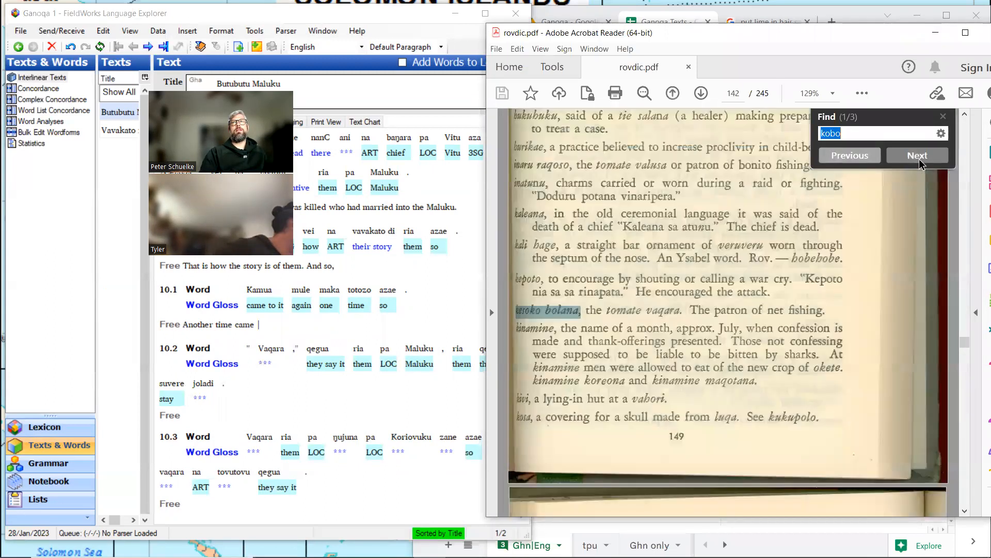
pyautogui.click(918, 163)
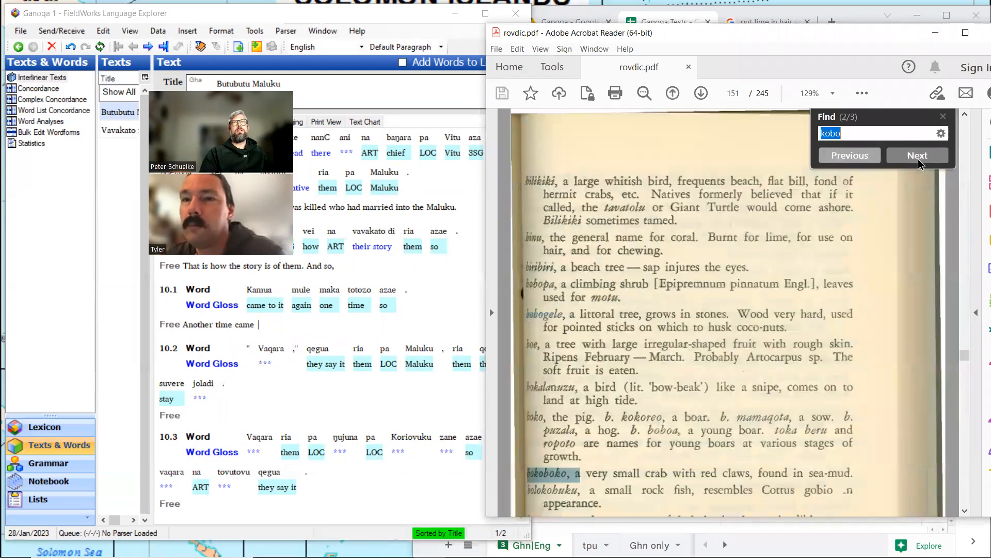
# Step: Search the dictionary for the spellings "kobor" and "koboro"
pyautogui.click(842, 132)
pyautogui.write('r')
pyautogui.click(917, 155)
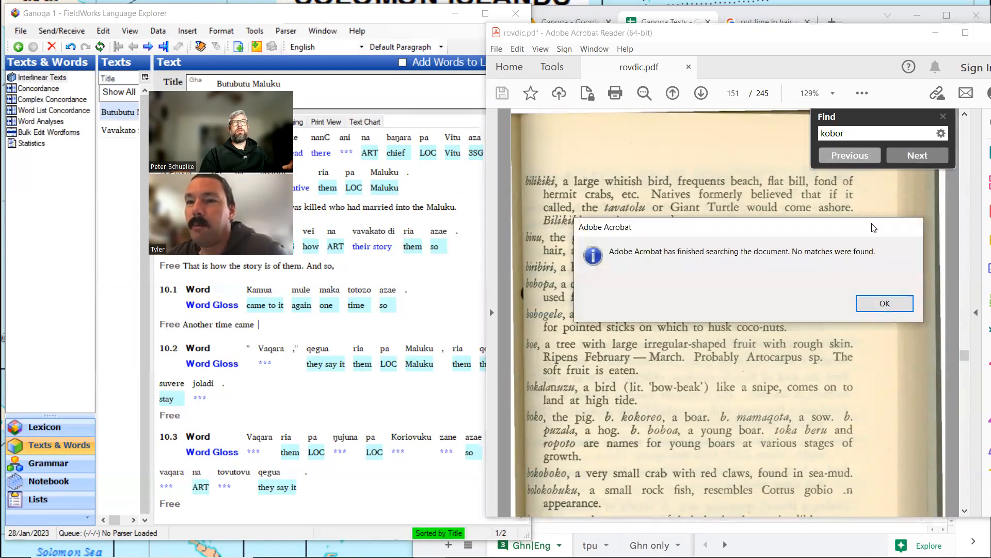
pyautogui.click(896, 304)
pyautogui.write('o')
pyautogui.click(897, 157)
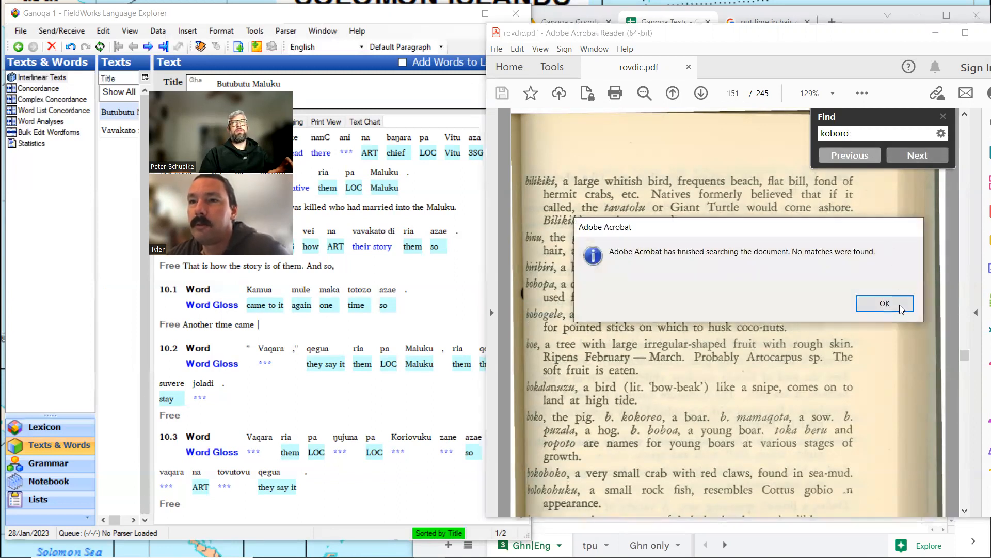
pyautogui.click(901, 305)
# Step: Look up "koburu" in the dictionary, examine its first two matches, and return to FieldWorks
pyautogui.press('BackSpace')
pyautogui.press('BackSpace')
pyautogui.press('BackSpace')
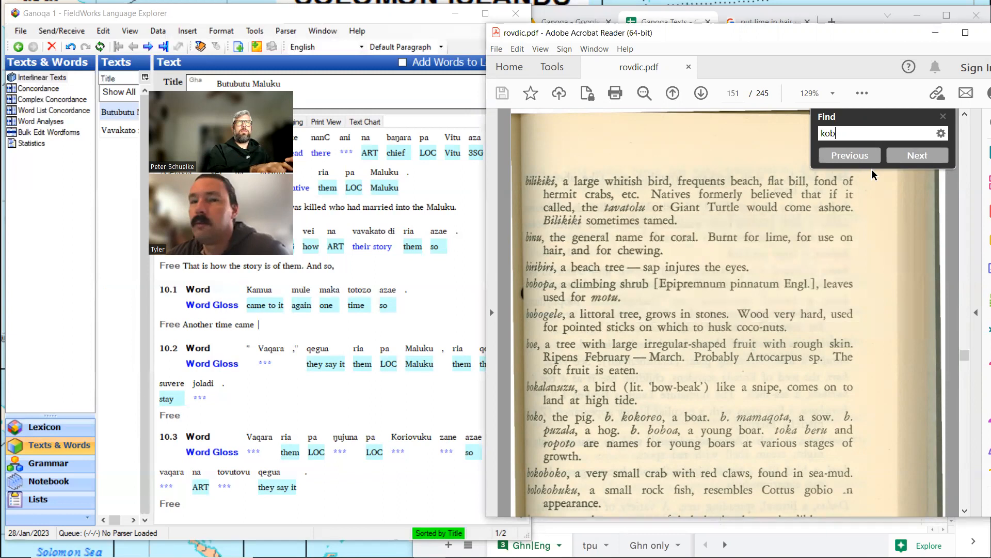
pyautogui.write('uru')
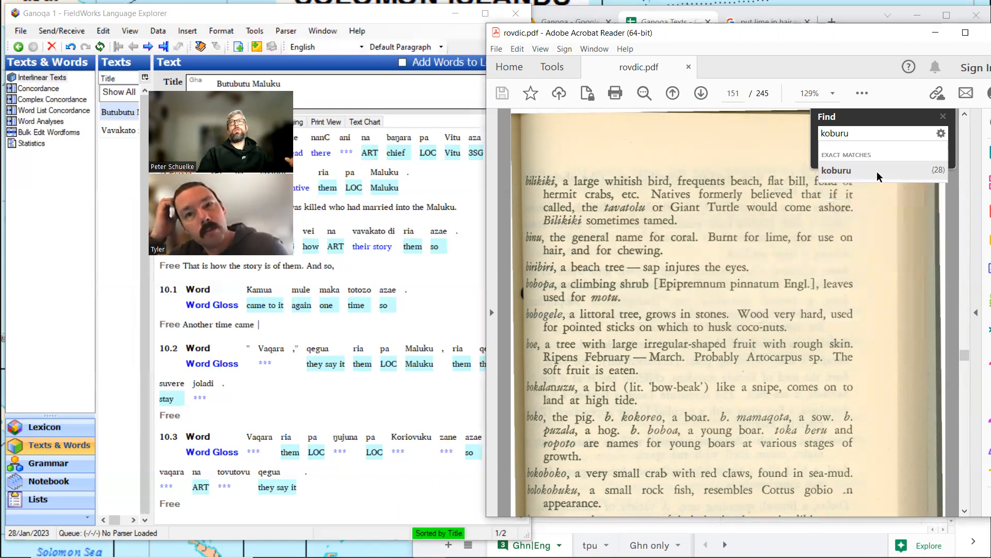
pyautogui.click(877, 174)
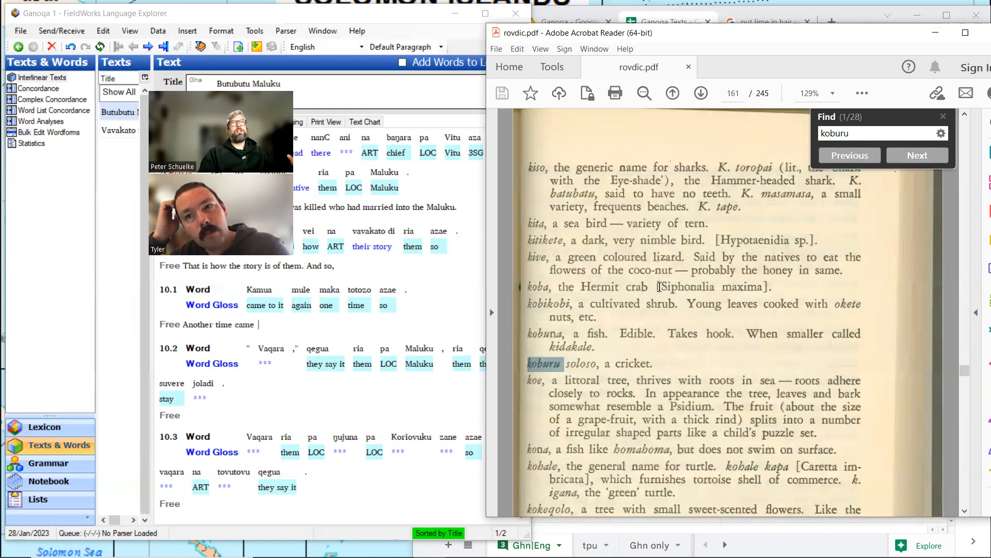
pyautogui.click(917, 155)
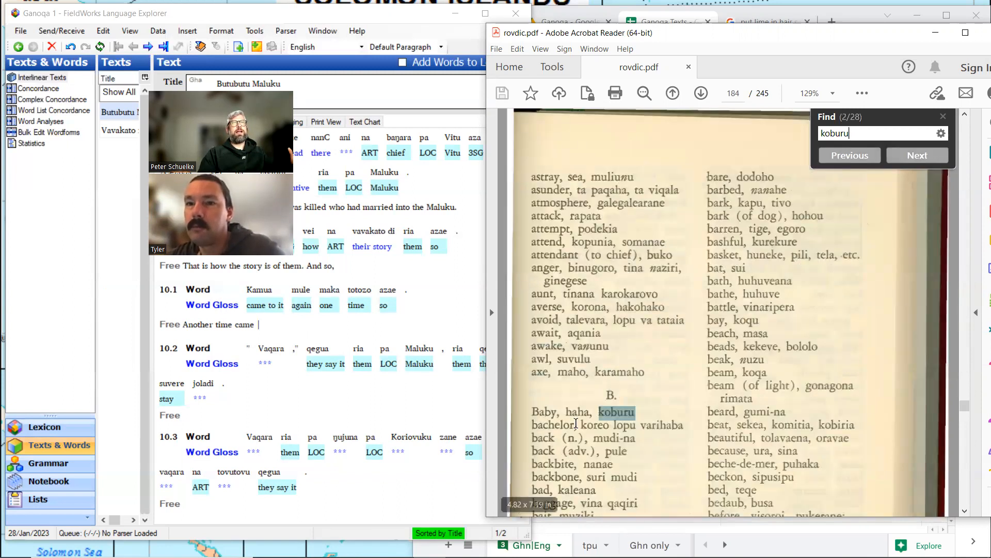
pyautogui.click(935, 32)
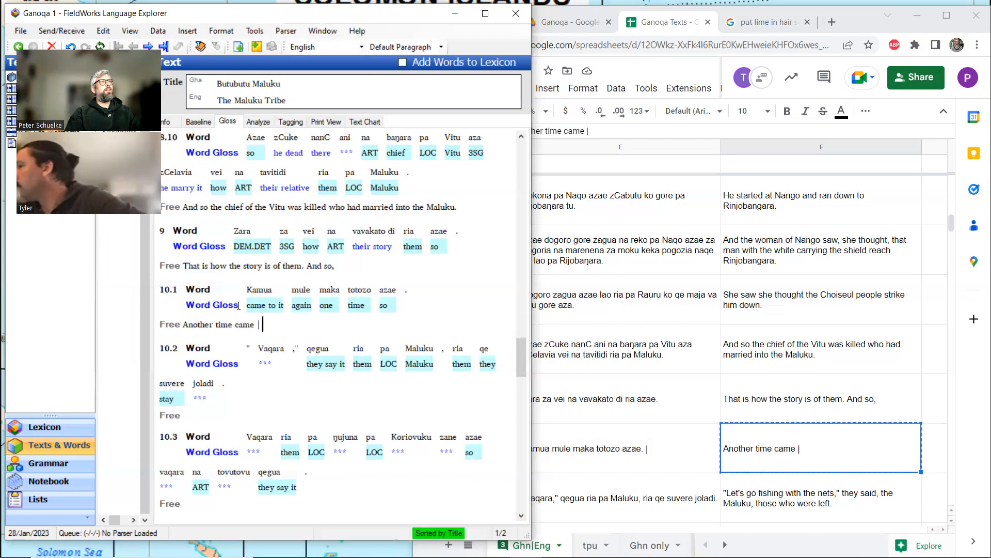
# Step: Copy the spreadsheet translation "Let's go fishing with the nets," they said, the Maluku, those who were left. into line 10.2's free translation
pyautogui.click(203, 416)
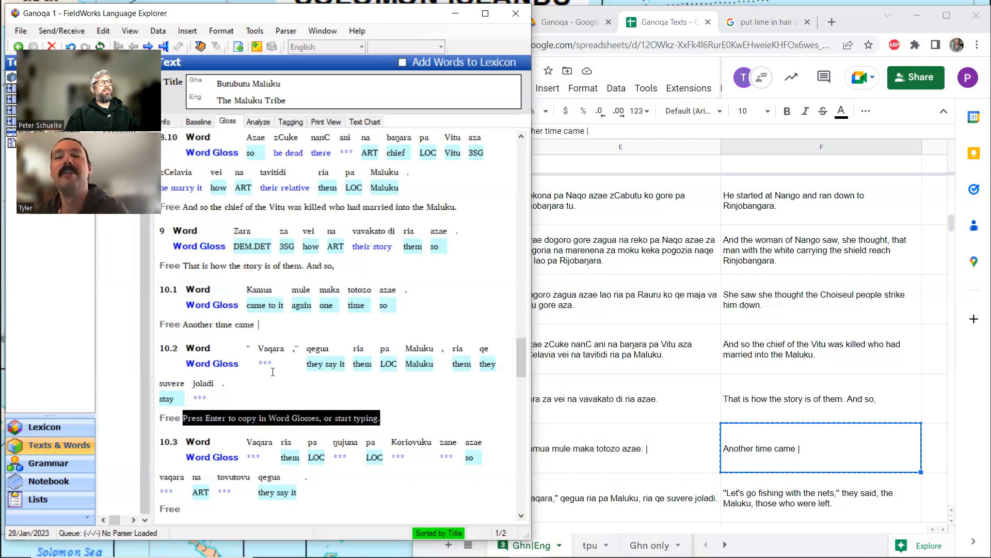
pyautogui.click(790, 488)
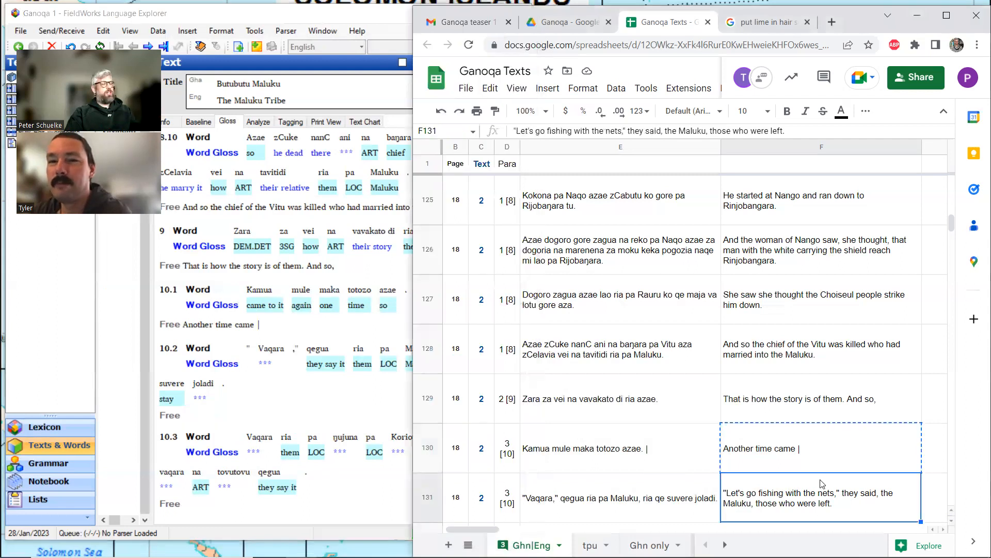
pyautogui.hotkey('ctrl', 'c')
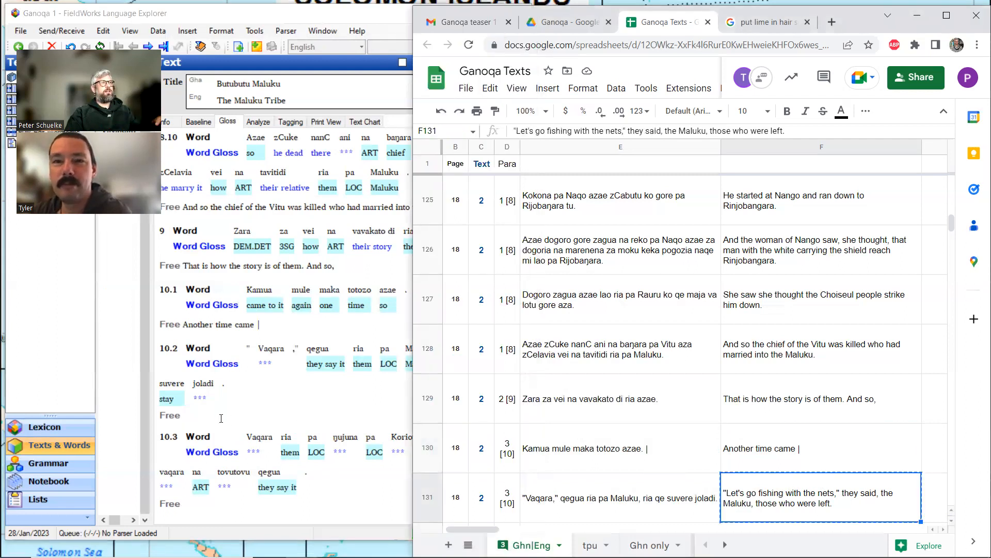
pyautogui.click(221, 418)
pyautogui.hotkey('ctrl', 'v')
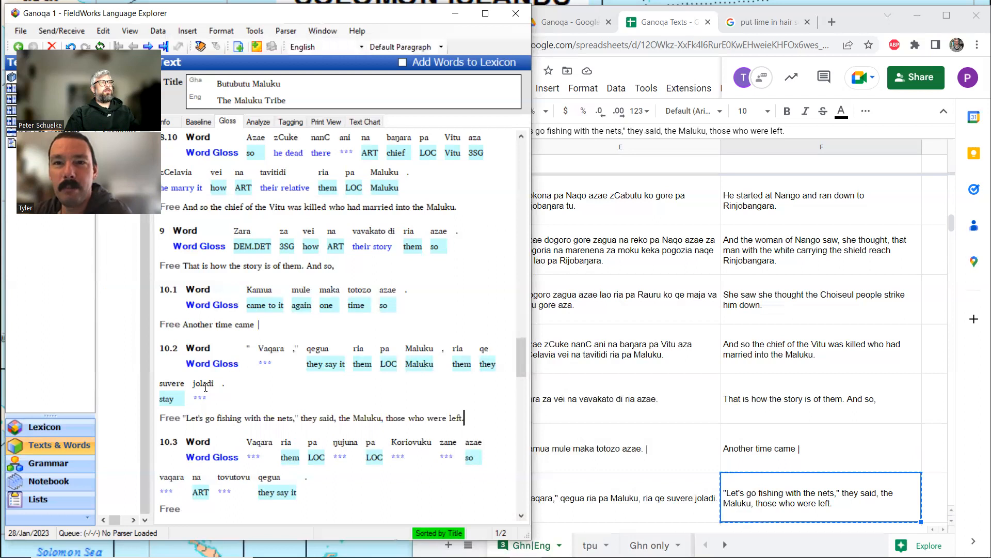
# Step: Split the word joladi in line 10.2 into the morphemes jola and -di, and return to the gloss view
pyautogui.click(205, 387)
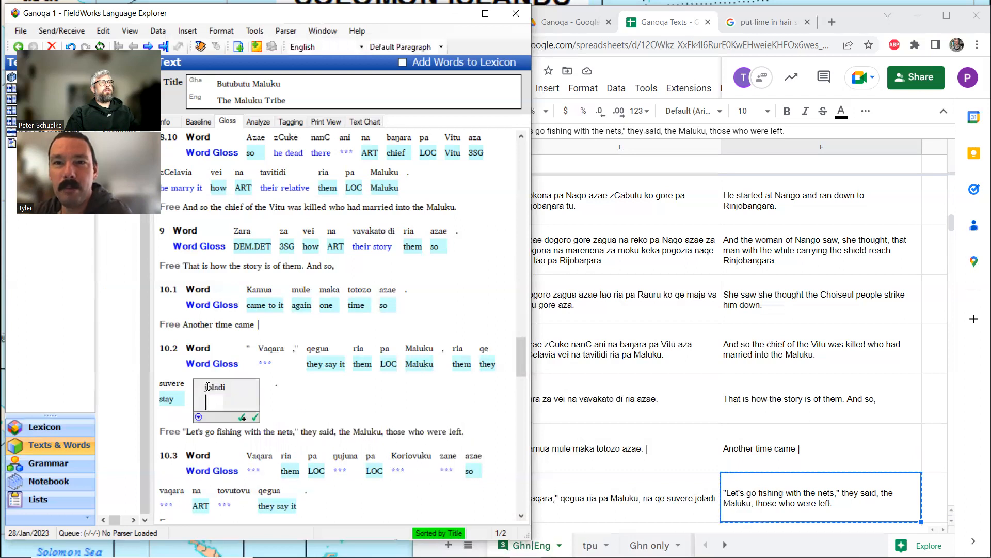
pyautogui.click(263, 124)
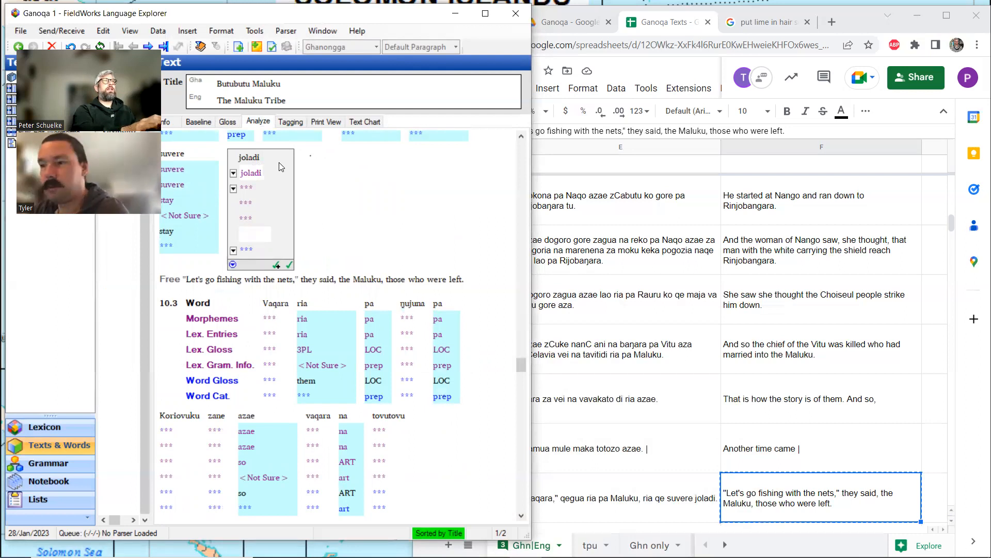
pyautogui.write('-')
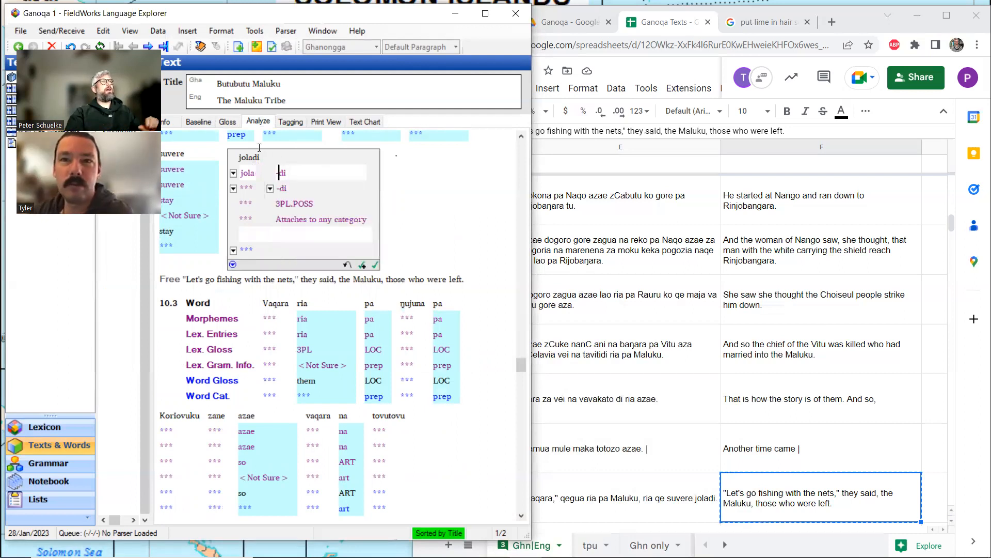
pyautogui.click(225, 124)
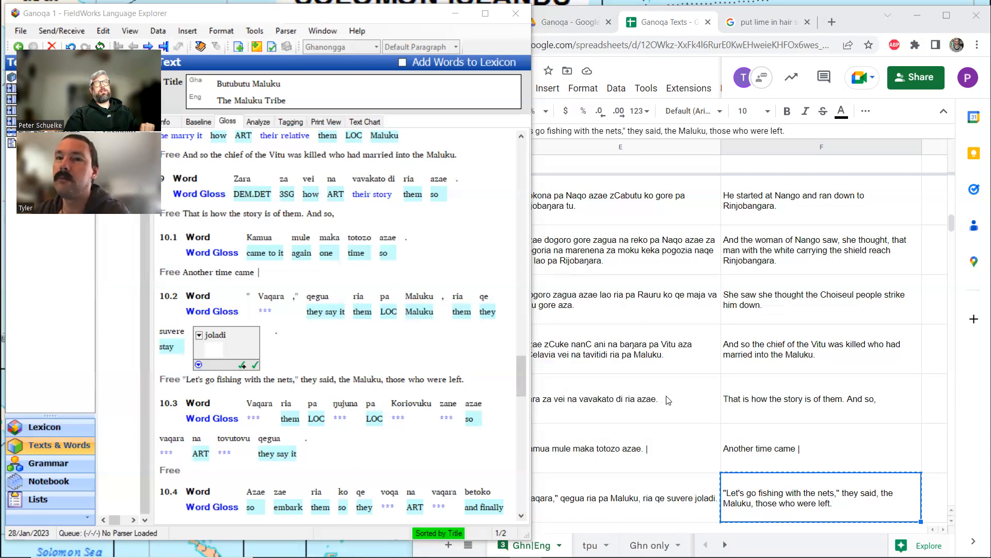
# Step: Copy the spreadsheet translation "They went with the nets to the mouth of the Koriovuku, netting for dolphins, they tell us." into line 10.3's free translation
pyautogui.scroll(-1, 681, 395)
pyautogui.click(798, 500)
pyautogui.hotkey('ctrl', 'c')
pyautogui.click(206, 474)
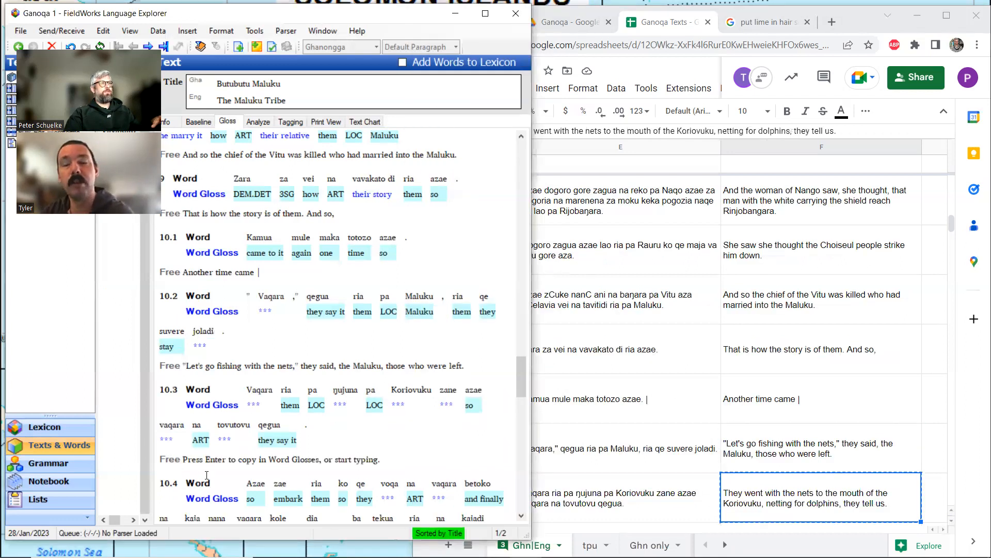
pyautogui.click(211, 458)
pyautogui.hotkey('ctrl', 'v')
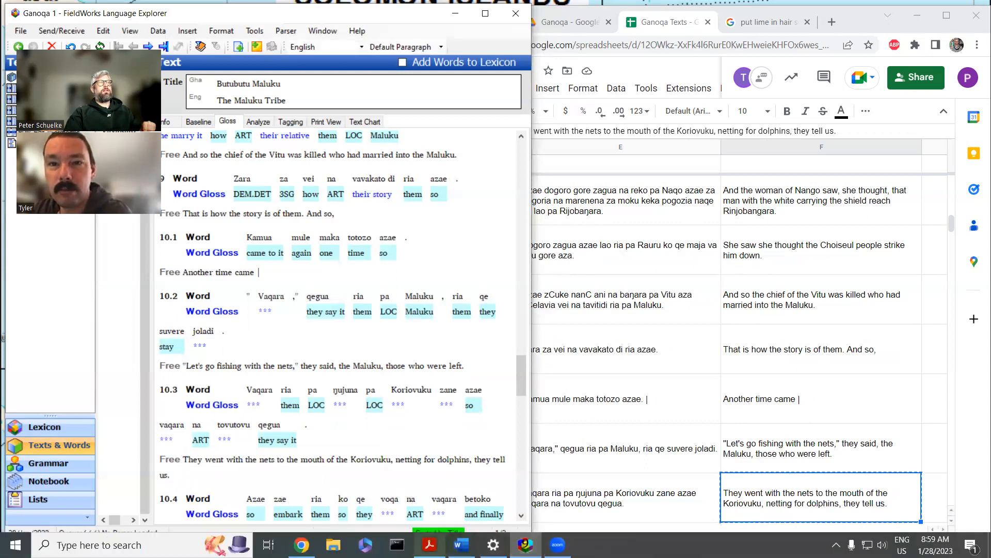
# Step: Switch to rovdic.pdf in Adobe Acrobat Reader, look up "vaqara", examine the first match, and return to FieldWorks
pyautogui.click(429, 545)
pyautogui.press('BackSpace')
pyautogui.press('BackSpace')
pyautogui.press('BackSpace')
pyautogui.press('BackSpace')
pyautogui.press('BackSpace')
pyautogui.press('BackSpace')
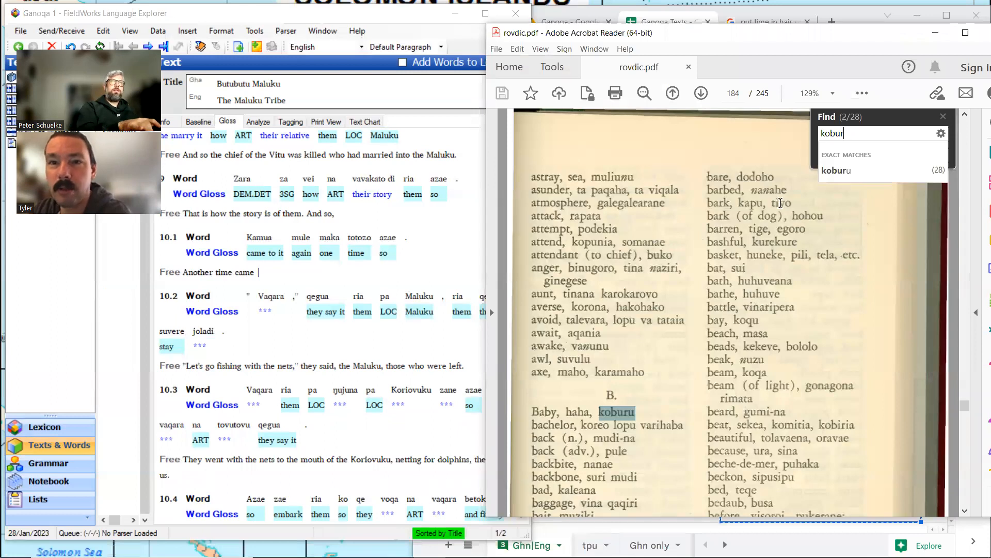
pyautogui.write('vaqara')
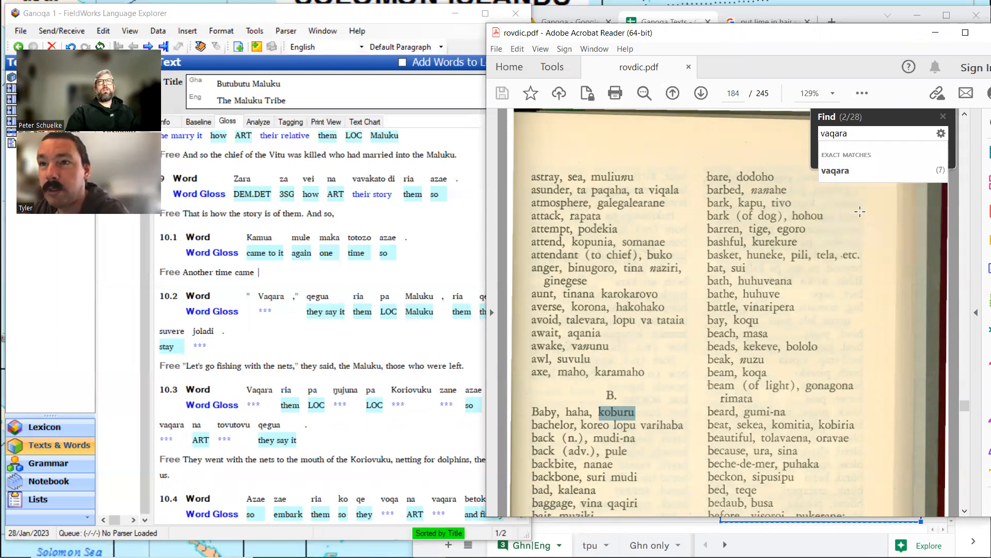
pyautogui.press('Return')
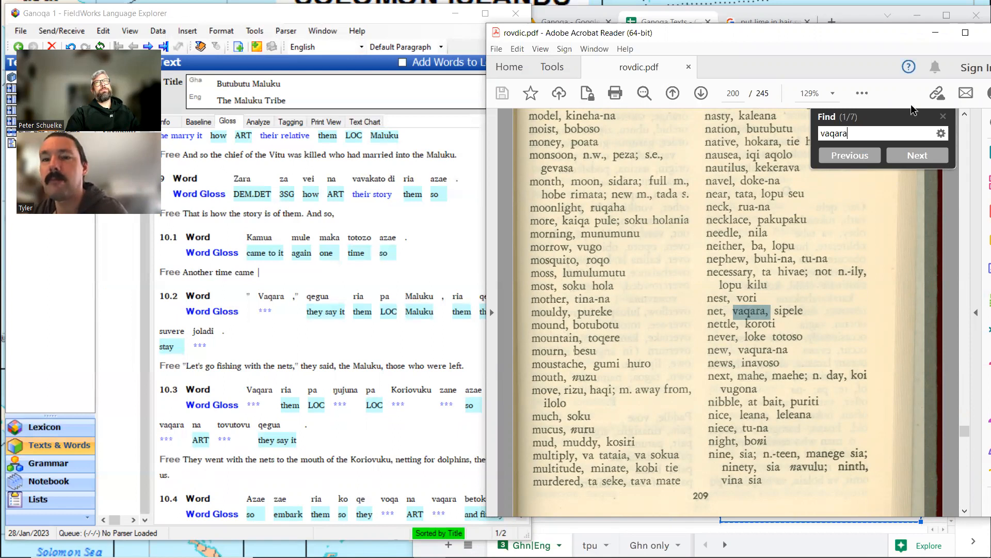
pyautogui.click(935, 32)
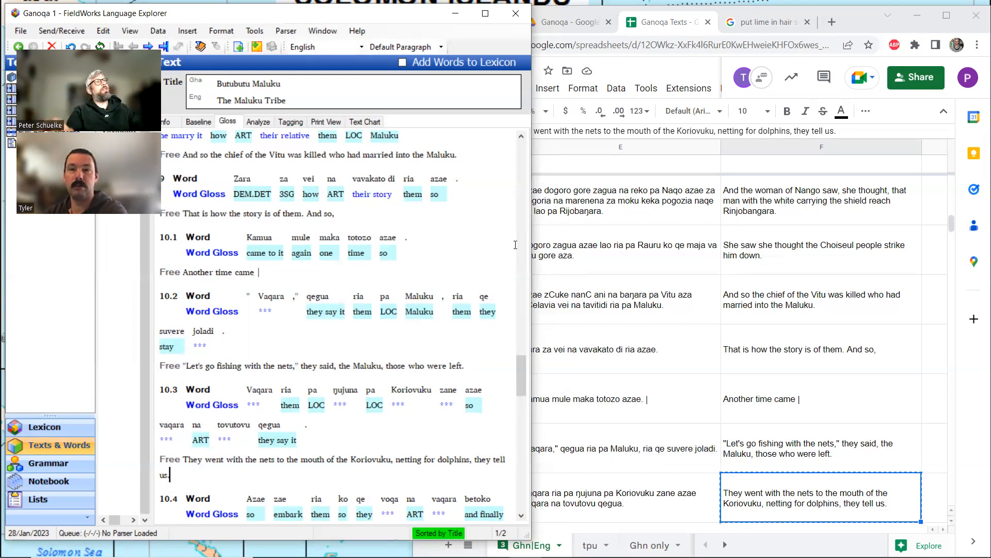
# Step: Open the analysis of Vaqara in line 10.2 and change its morpheme form to lowercase vaqara
pyautogui.click(272, 296)
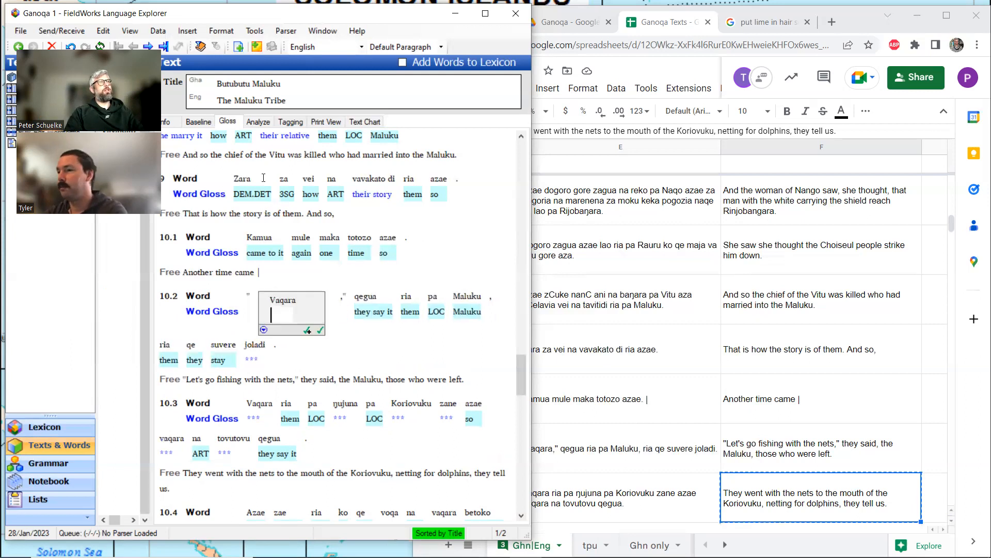
pyautogui.click(258, 121)
pyautogui.click(293, 173)
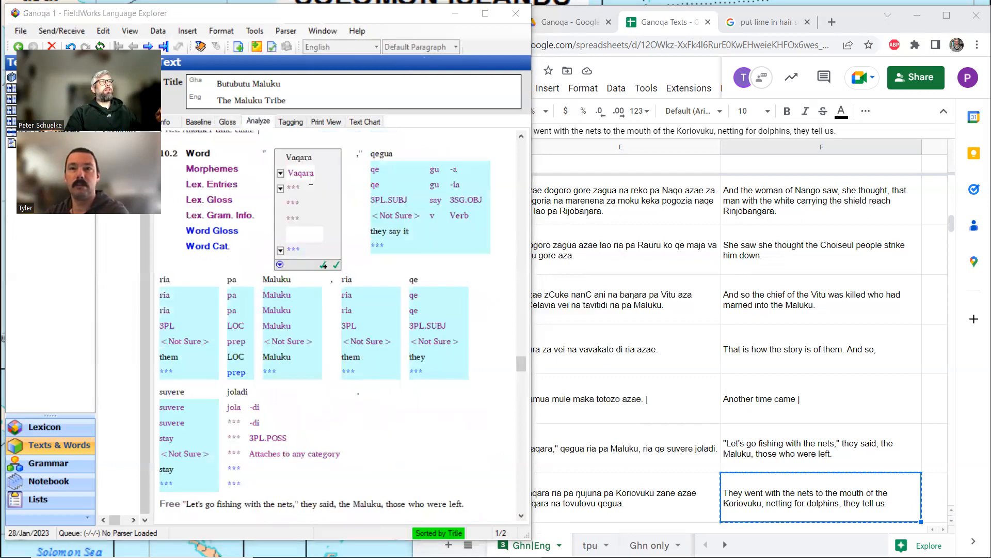
pyautogui.press('BackSpace')
pyautogui.write('v')
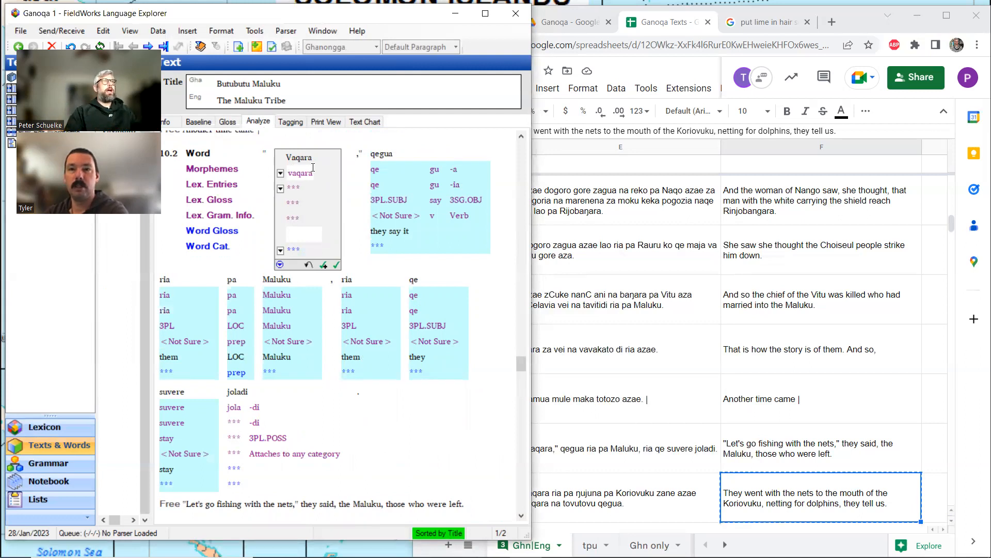
# Step: Create a new lexicon entry for the morpheme vaqara with the gloss "net", and return to the gloss view
pyautogui.click(281, 188)
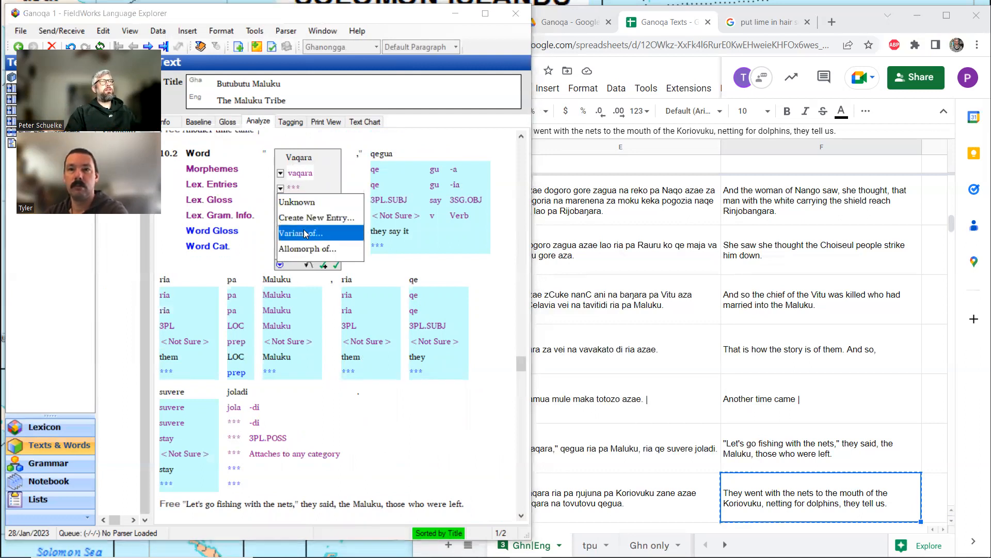
pyautogui.click(311, 218)
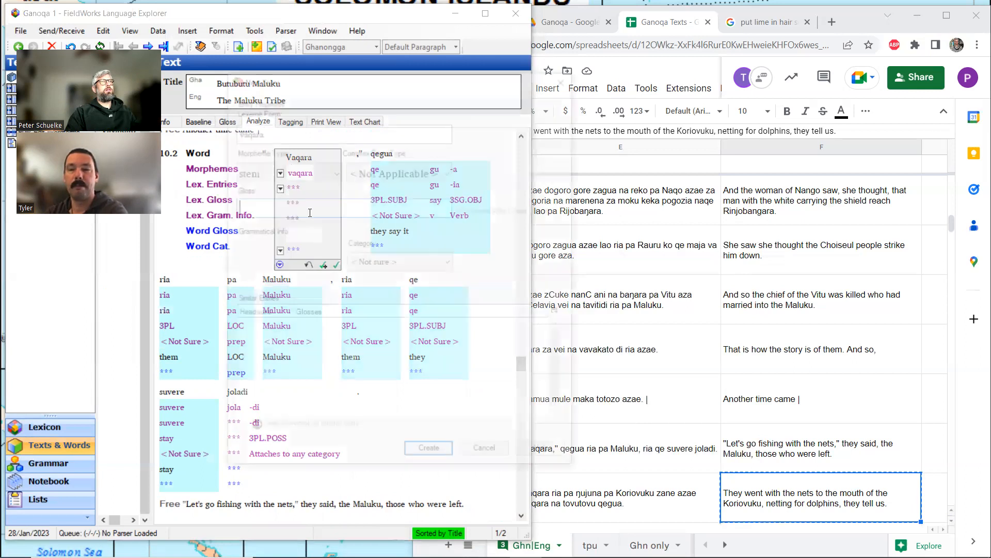
pyautogui.write('net')
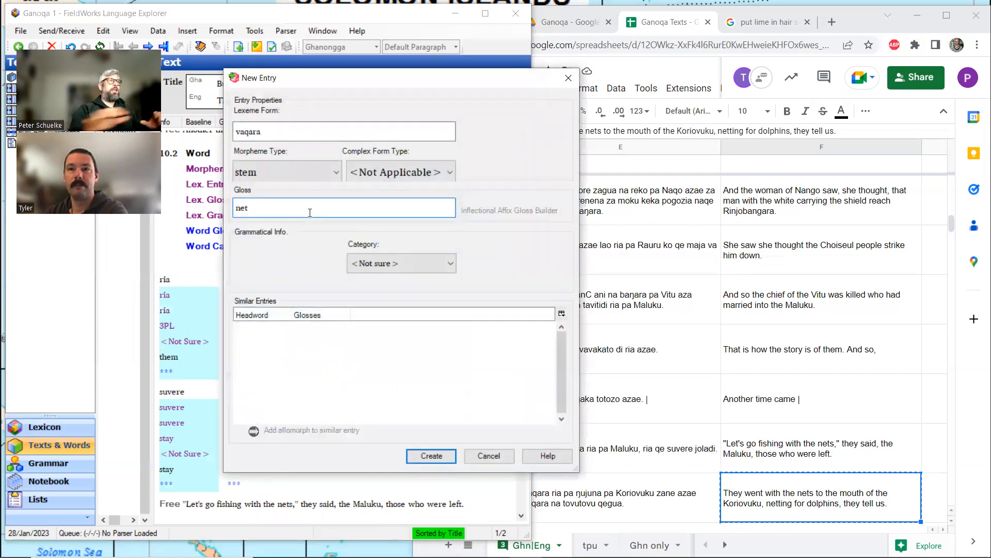
pyautogui.click(432, 456)
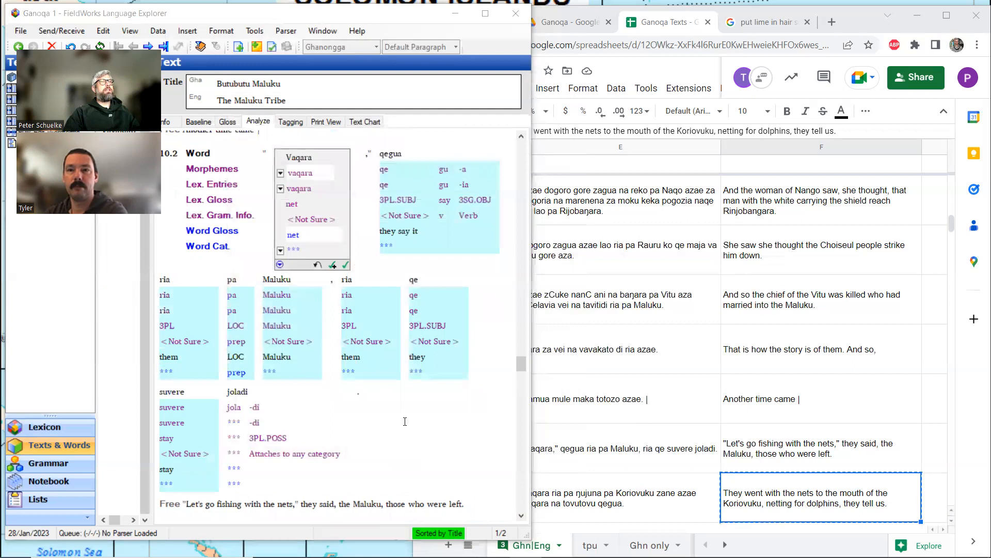
pyautogui.click(227, 122)
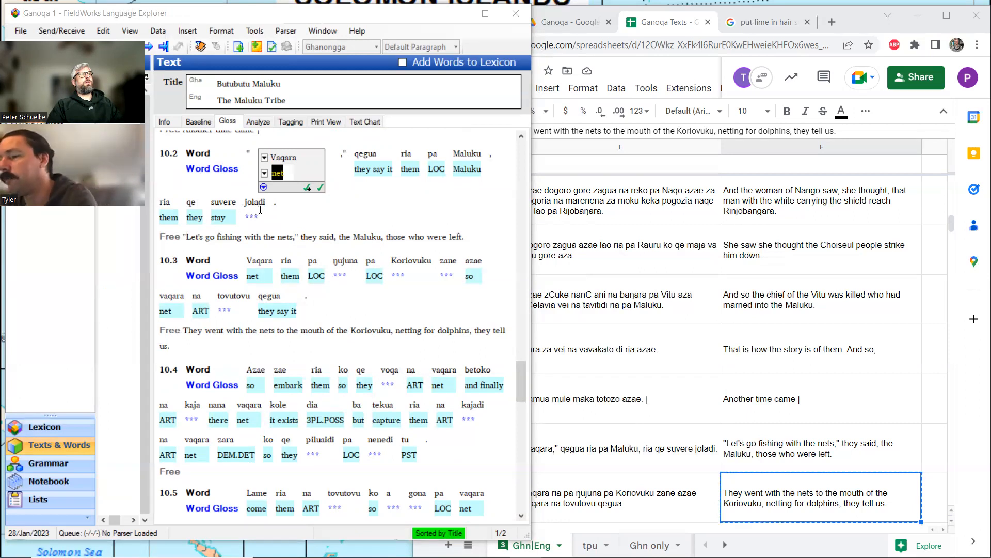
# Step: Switch to the Ganoqa Texts spreadsheet in Chrome, search it for "jola", and close the search
pyautogui.click(788, 303)
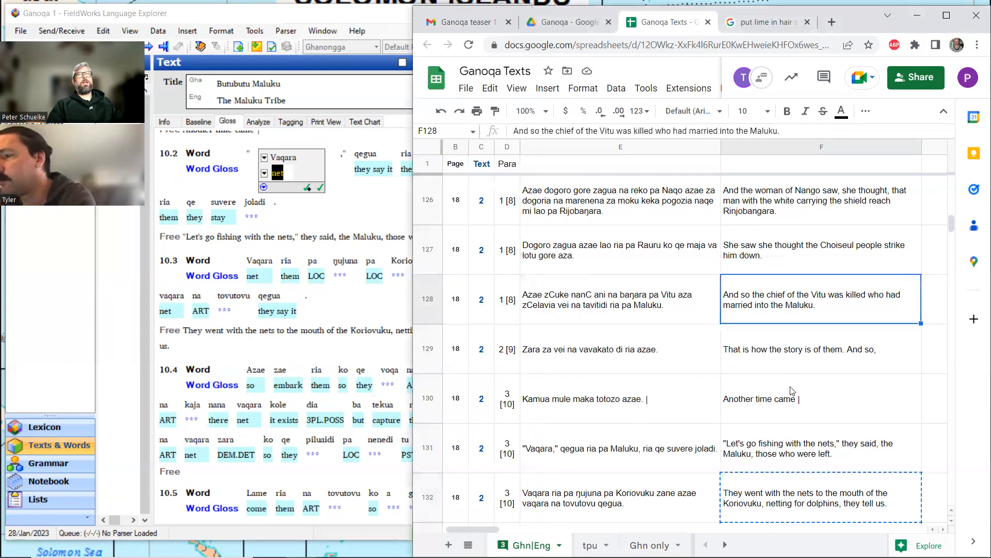
pyautogui.hotkey('ctrl', 'f')
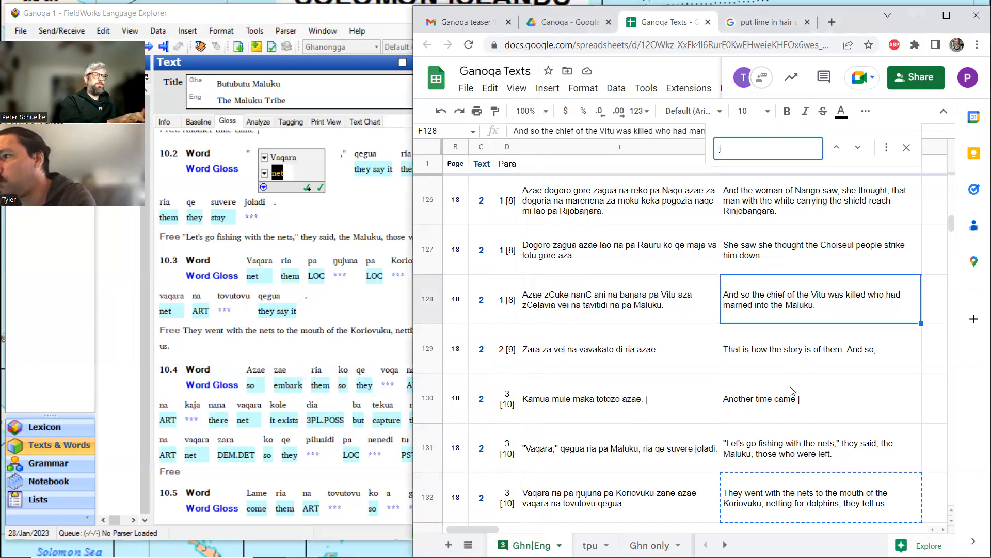
pyautogui.write('jola')
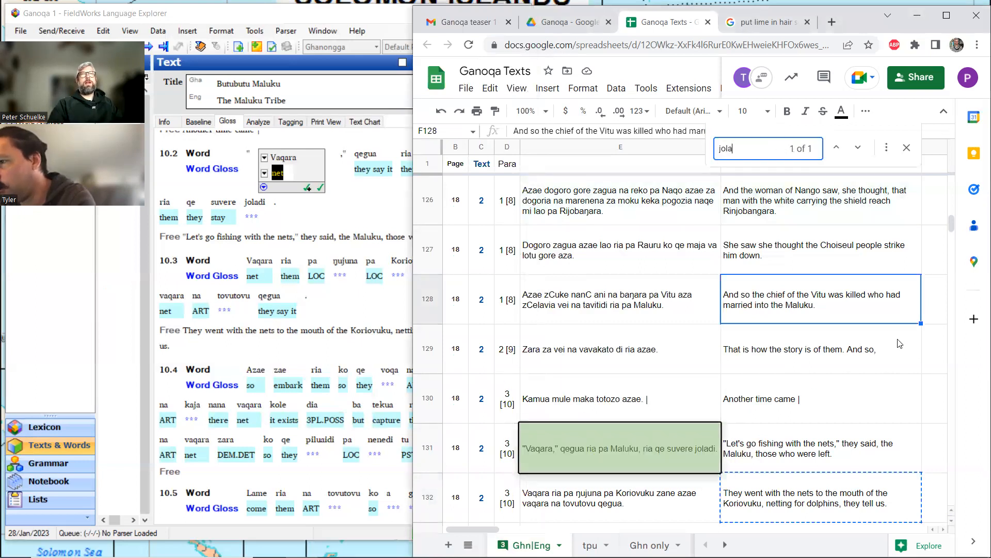
pyautogui.click(907, 150)
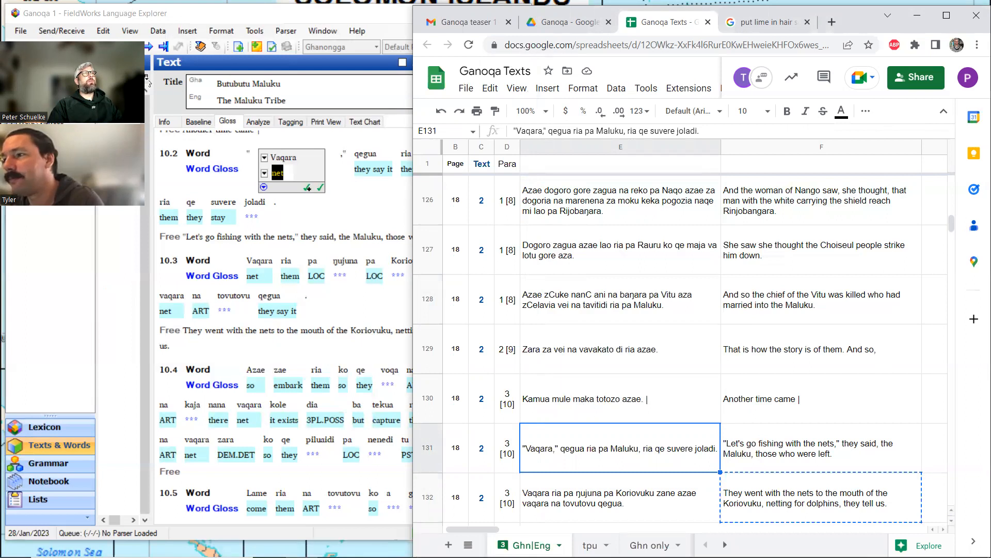
pyautogui.moveTo(144, 82); pyautogui.dragTo(160, 90)
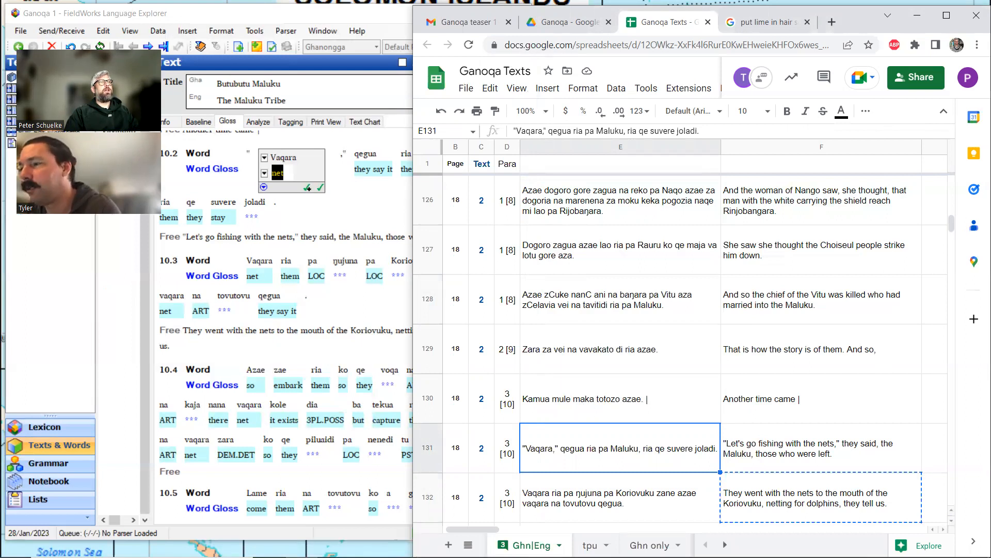